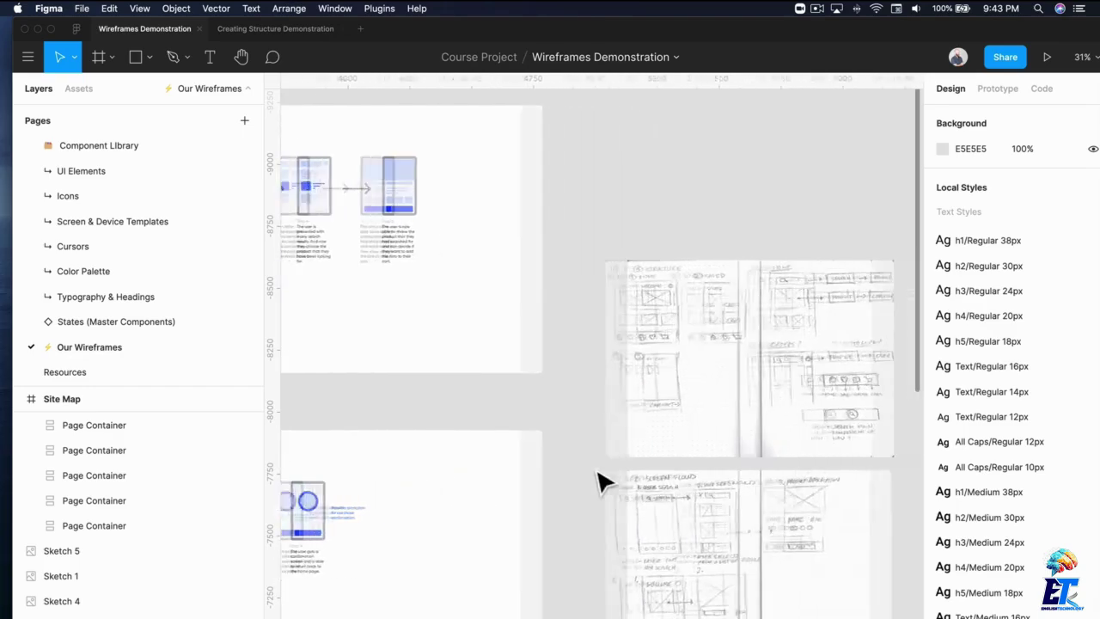
Review the hand-drawn sketches, the user flow storyboards and the site map on the Our Wireframes page
scroll(687, 469, up, 5)
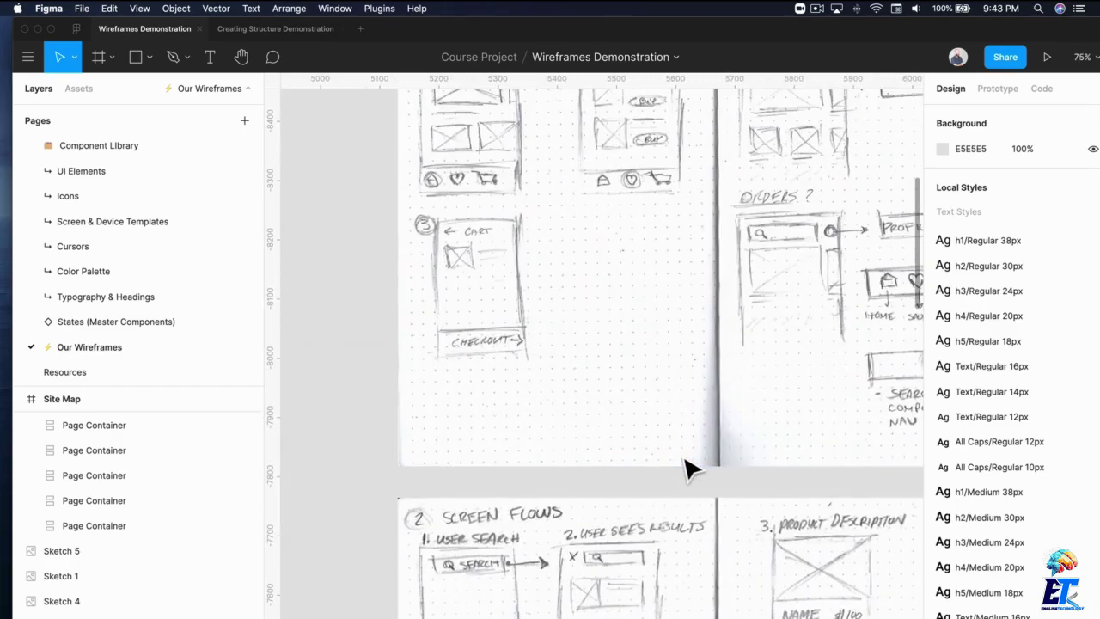
scroll(639, 454, left, 8)
scroll(638, 454, up, 4)
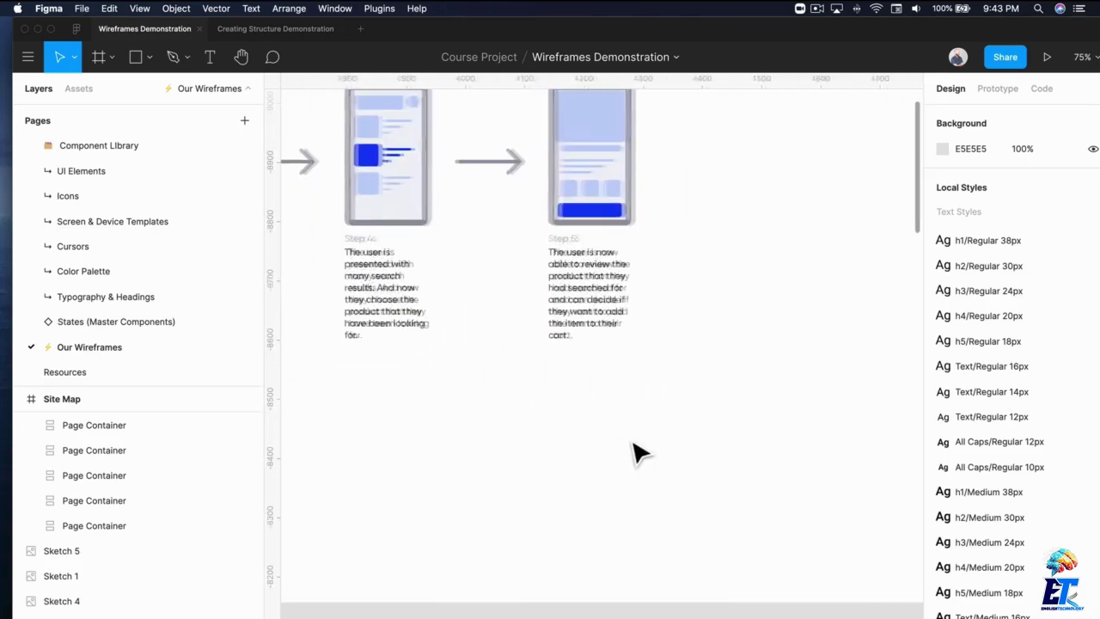
scroll(639, 454, left, 2)
scroll(638, 455, down, 3)
scroll(639, 454, right, 8)
scroll(639, 454, down, 4)
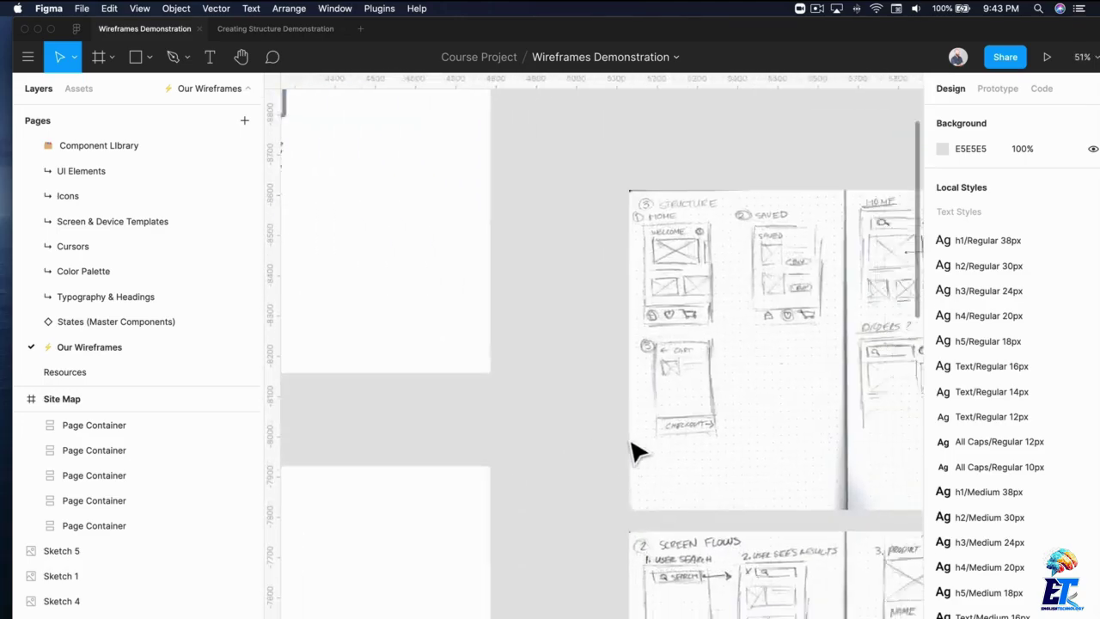
scroll(636, 453, right, 4)
scroll(636, 453, down, 10)
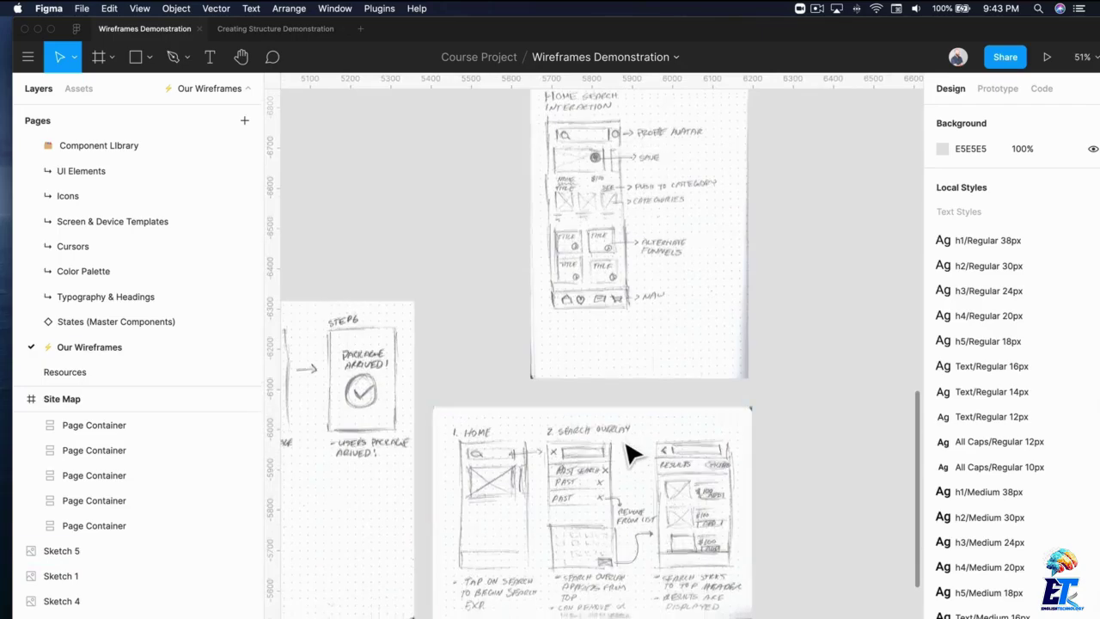
scroll(632, 453, down, 8)
scroll(631, 453, left, 5)
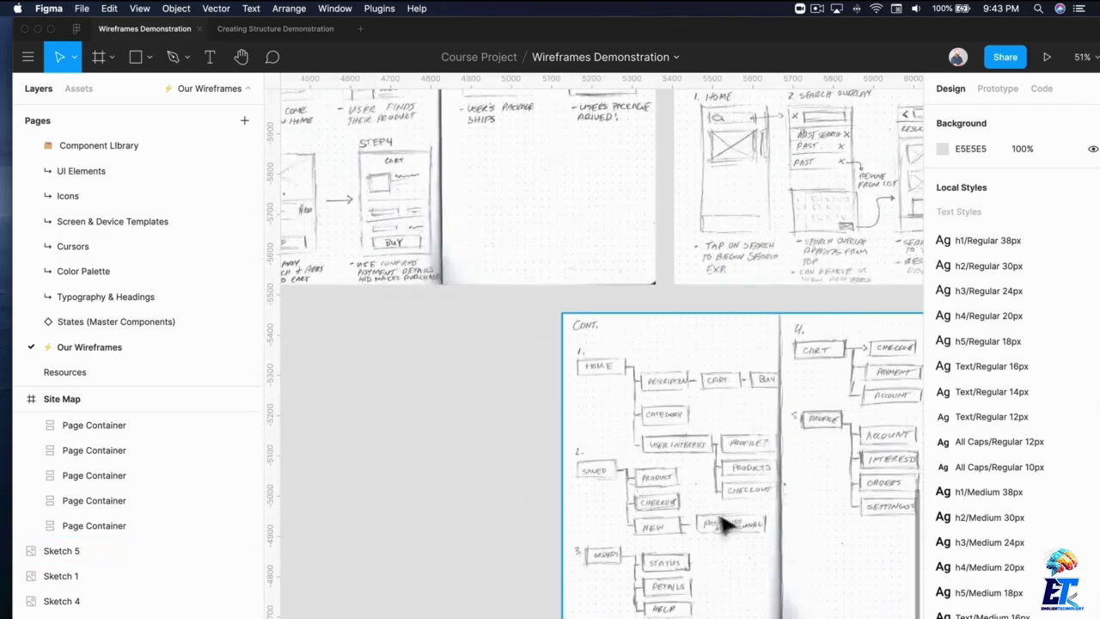
scroll(645, 452, up, 4)
scroll(645, 452, left, 3)
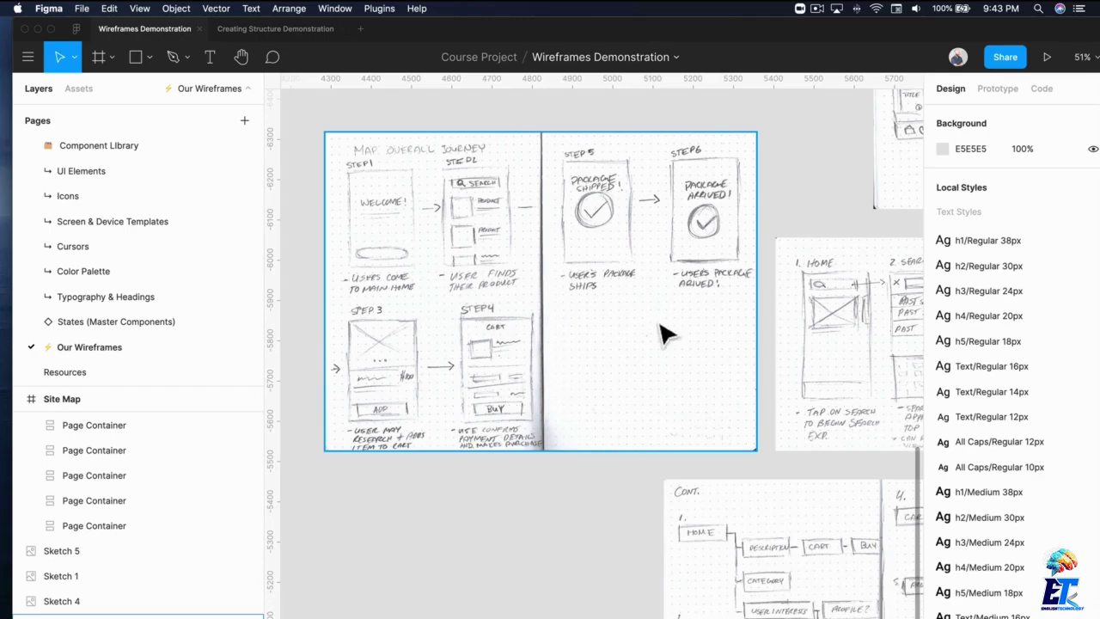
scroll(722, 393, up, 10)
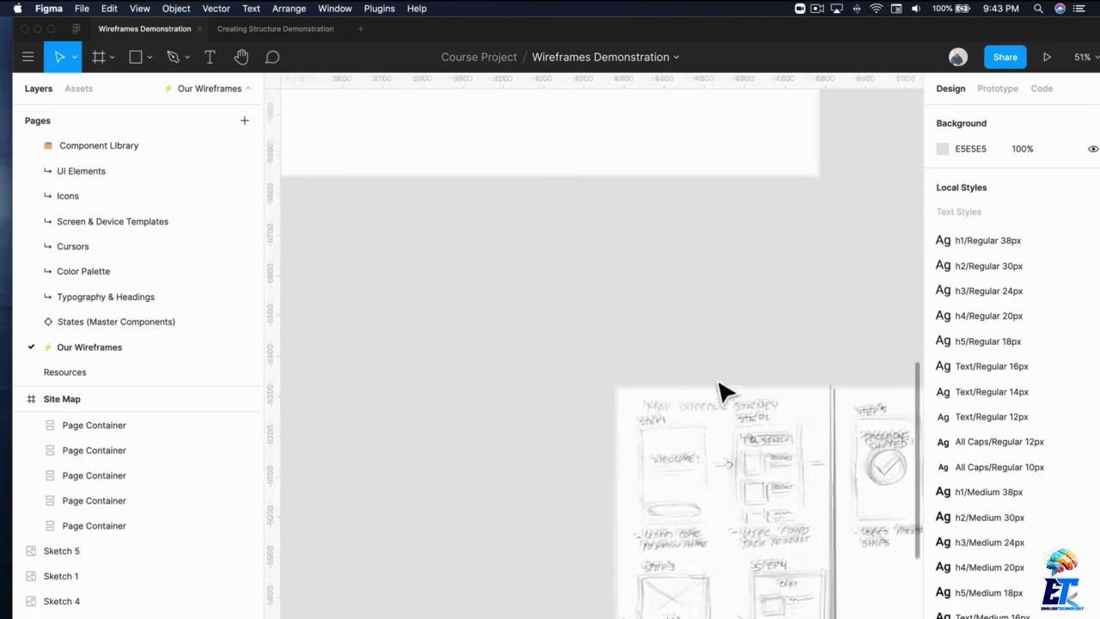
scroll(722, 393, up, 10)
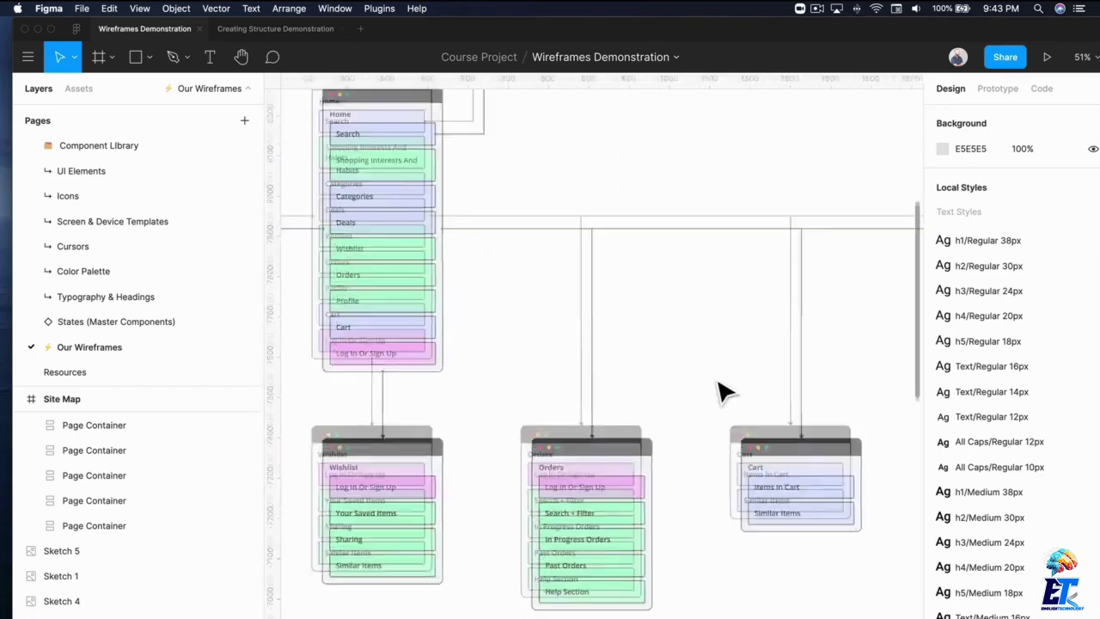
scroll(683, 393, up, 5)
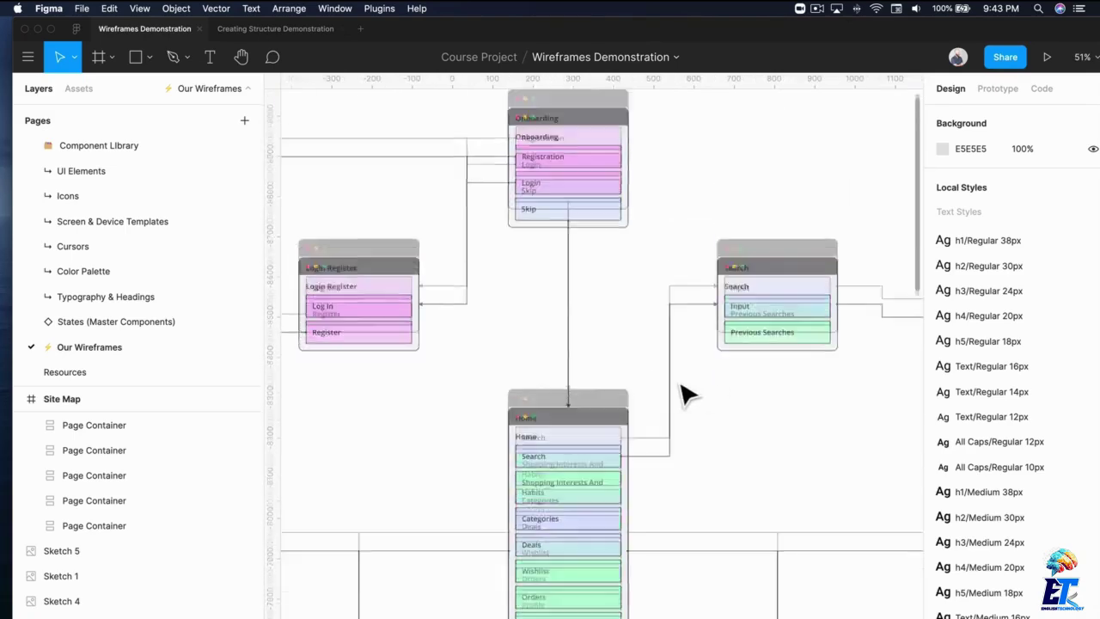
scroll(683, 394, down, 5)
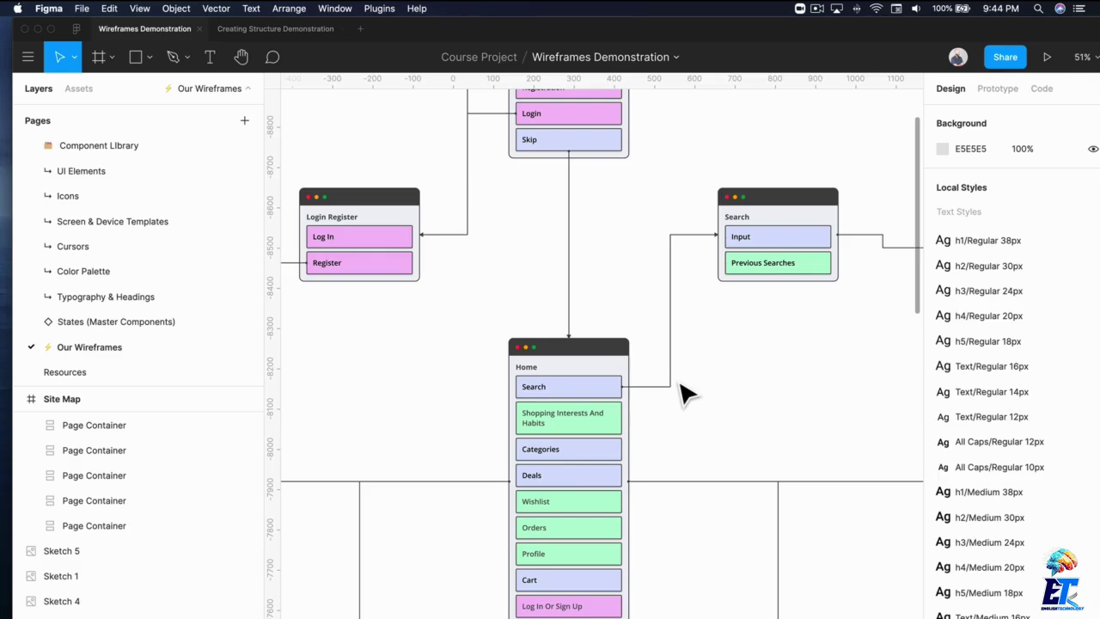
Add an iPhone 11 Pro / X frame on the empty canvas below the site map
scroll(515, 352, down, 3)
scroll(516, 352, down, 10)
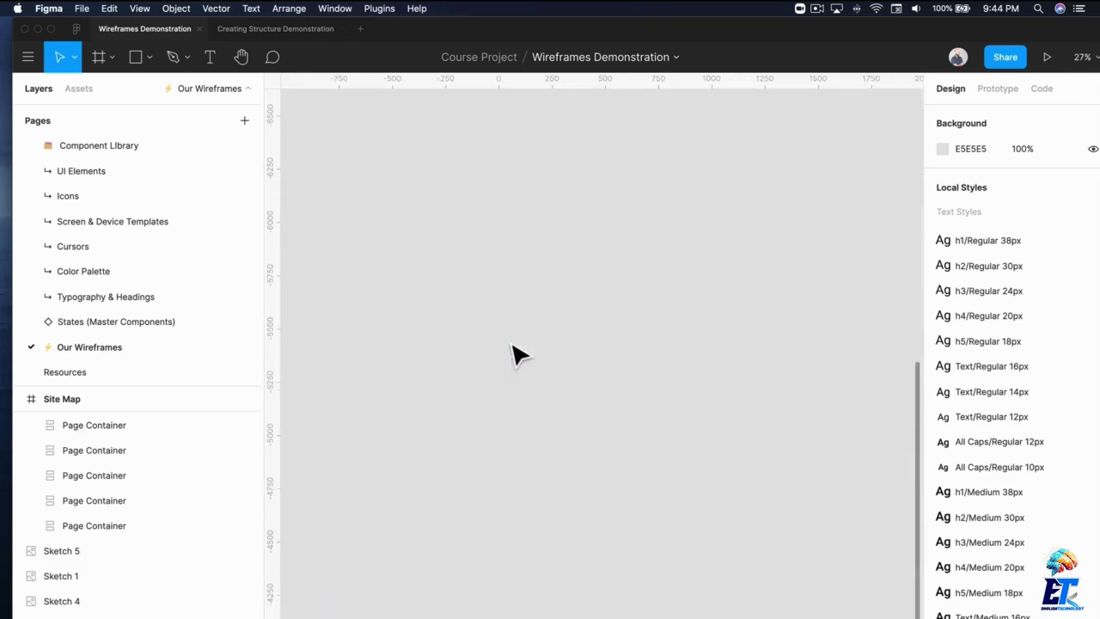
key(f)
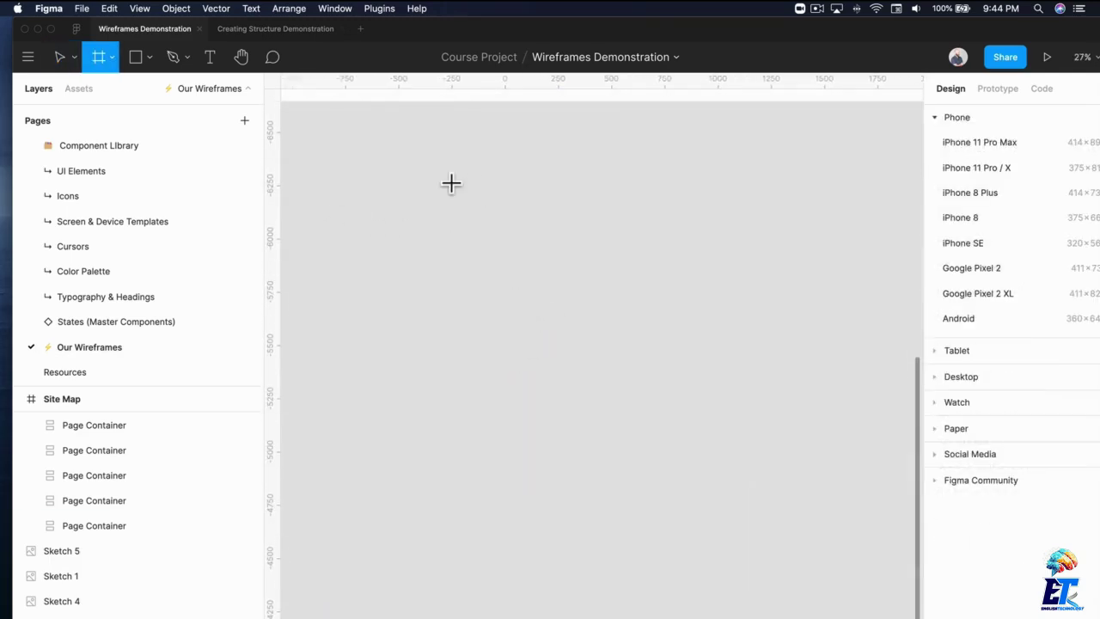
key(BackSpace)
key(f)
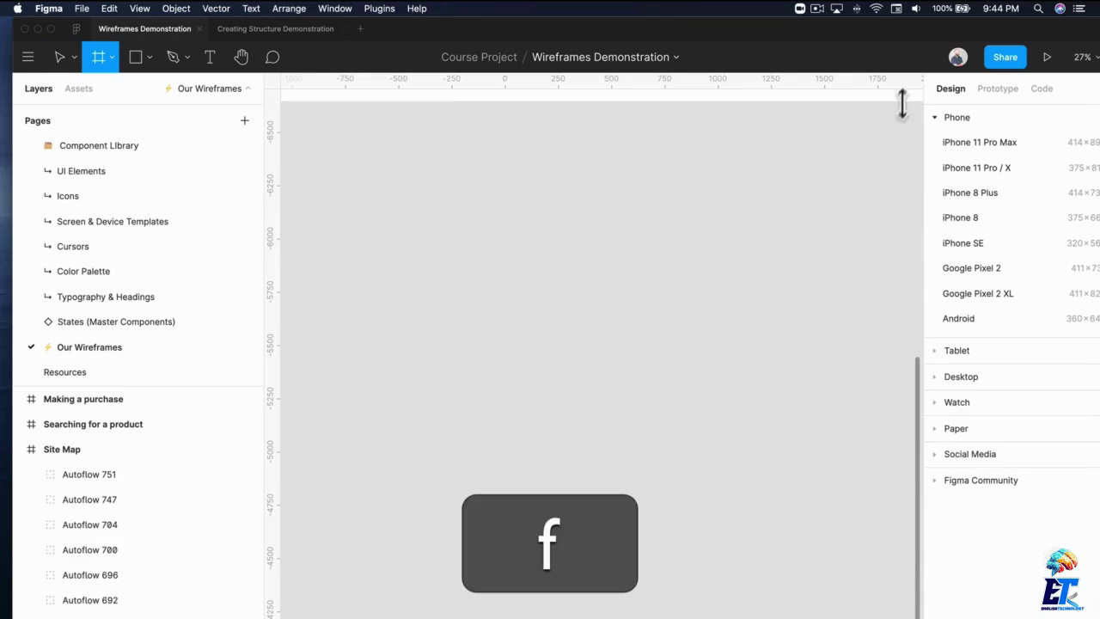
click(999, 167)
Rename the new phone frame as Homepage
key(super+r)
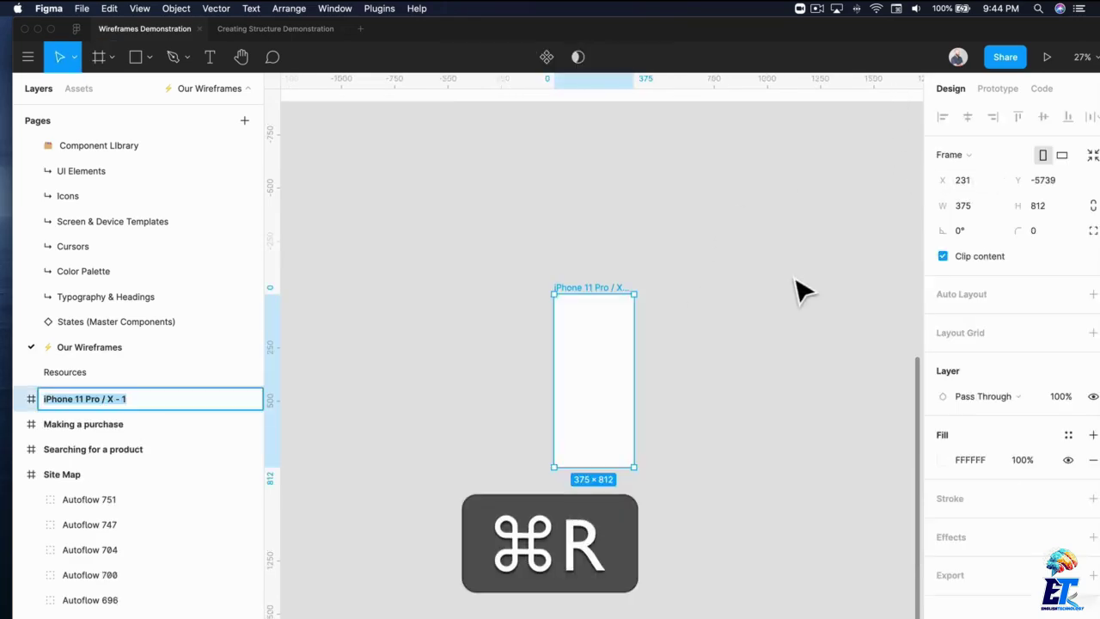
text(Home)
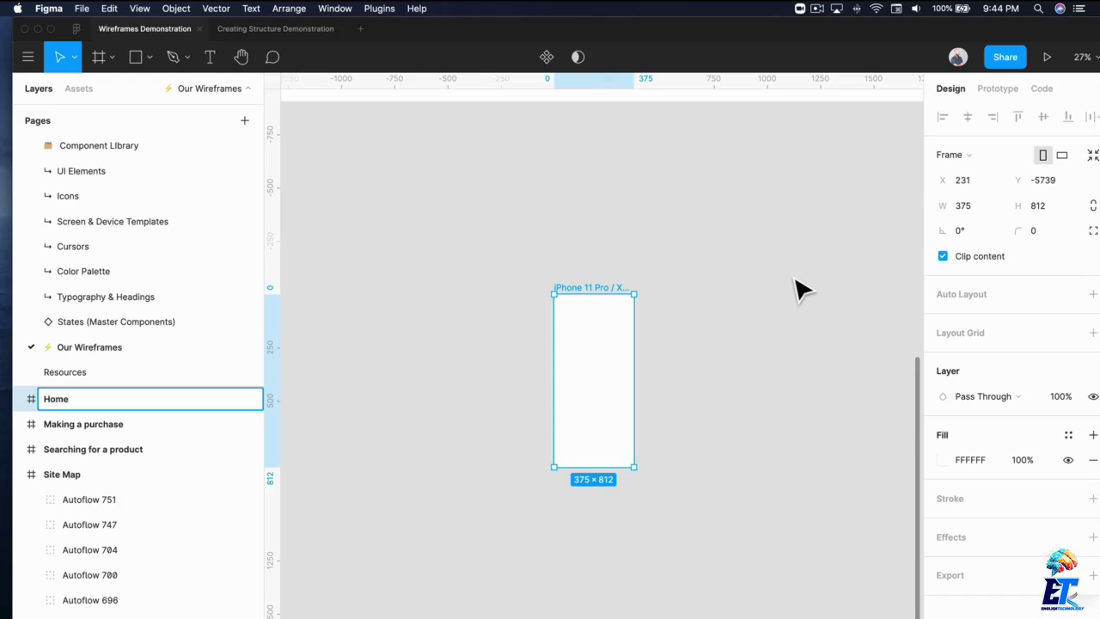
text(page)
key(Return)
Move the Homepage frame up and to the left, close beneath the site map, and deselect it
scroll(585, 241, up, 3)
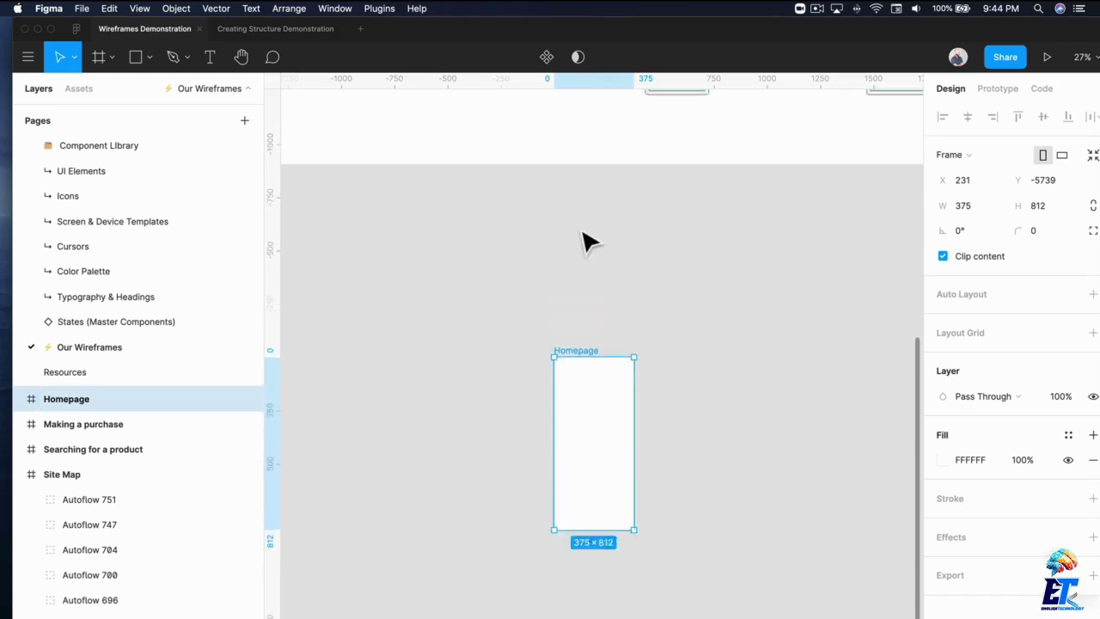
drag(607, 490, 509, 349)
scroll(676, 312, up, 2)
click(700, 330)
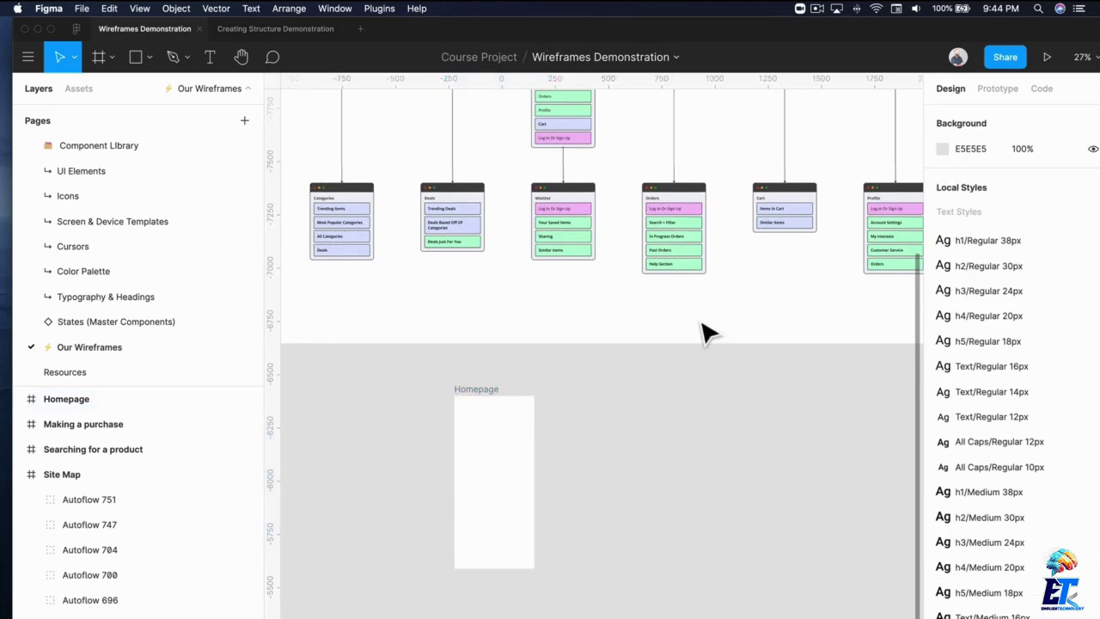
Examine the Structure and Screen Flows sketches for the layout of the home screen
scroll(702, 330, right, 10)
scroll(700, 330, up, 10)
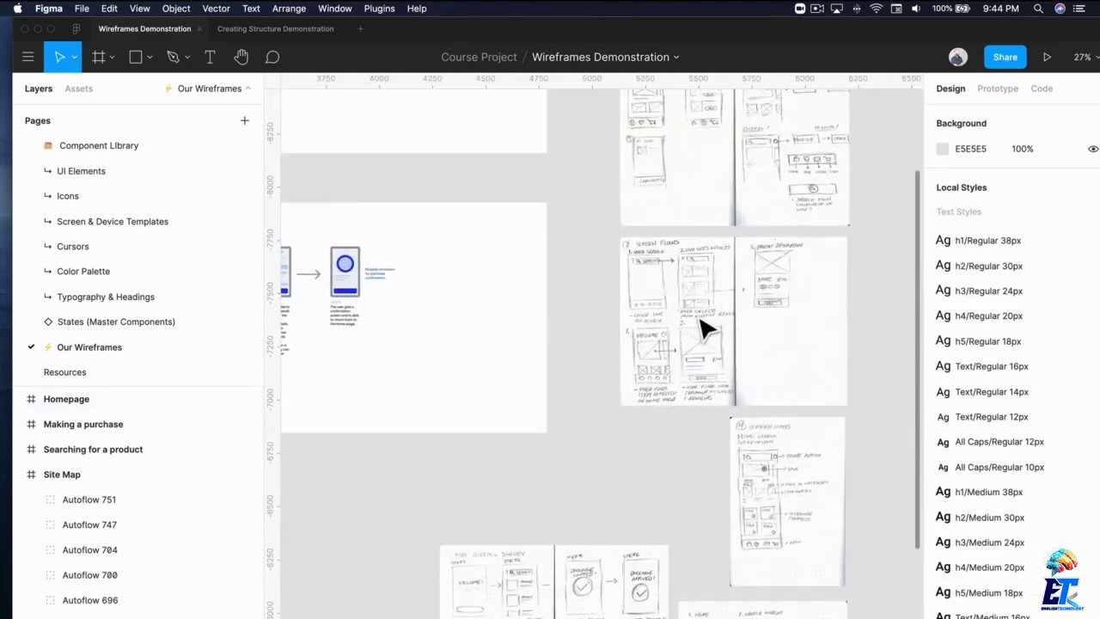
scroll(700, 330, down, 8)
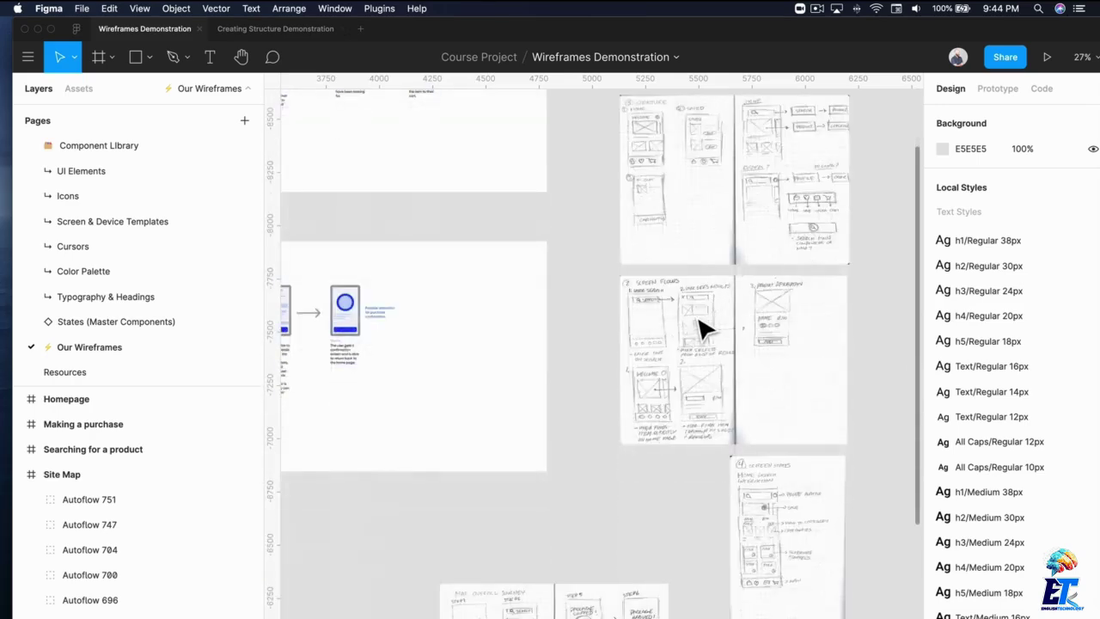
scroll(687, 234, up, 5)
scroll(687, 233, up, 5)
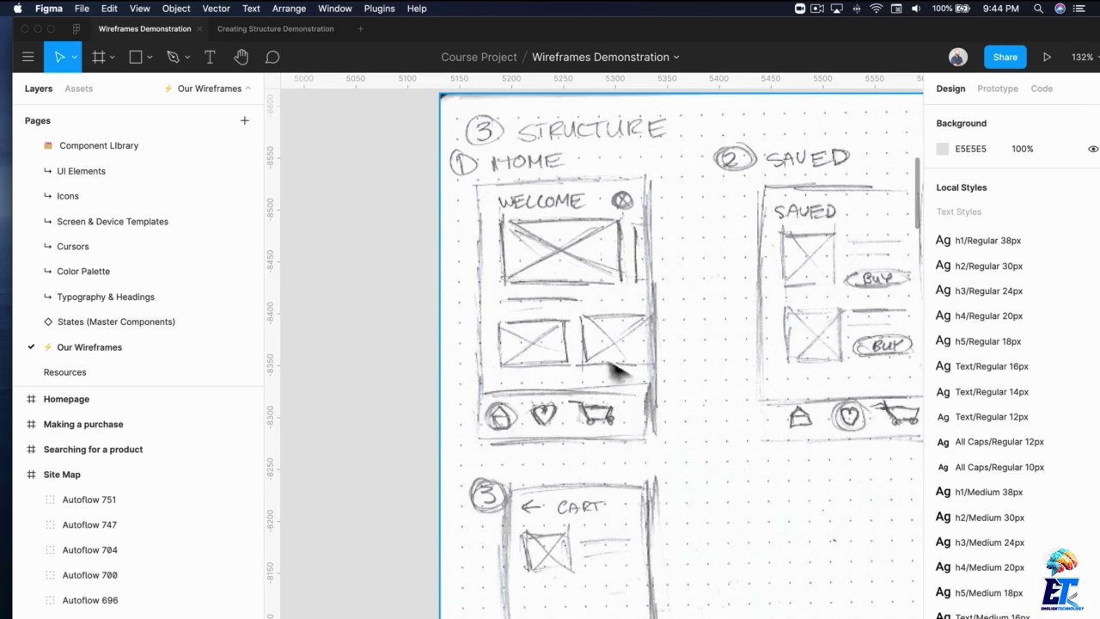
ctrl+scroll(577, 361, down, 5)
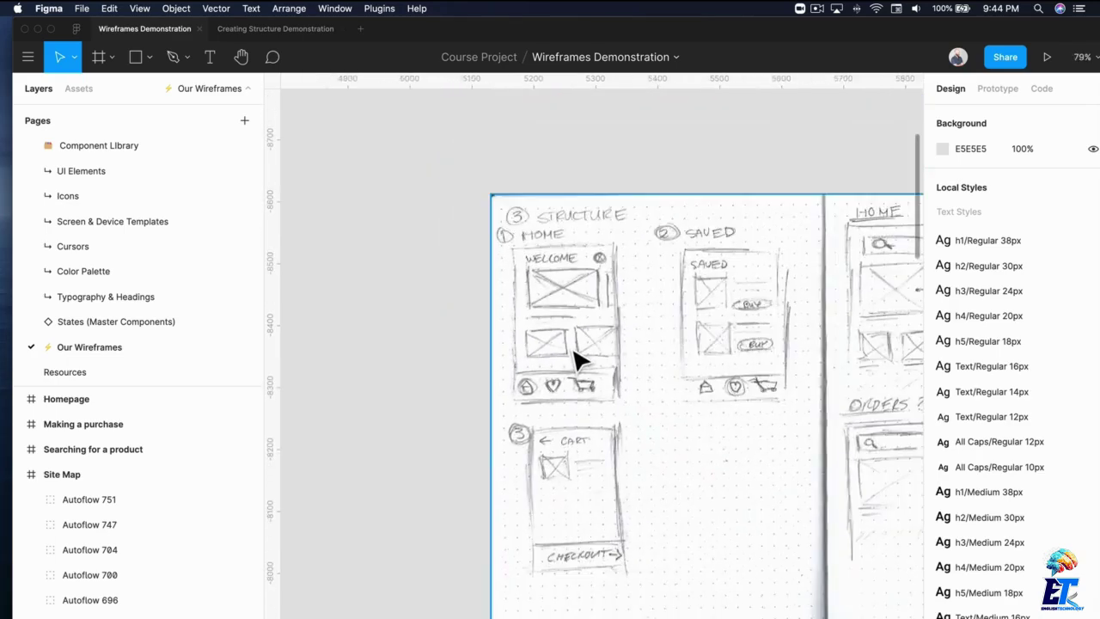
scroll(578, 361, down, 5)
scroll(578, 361, down, 5)
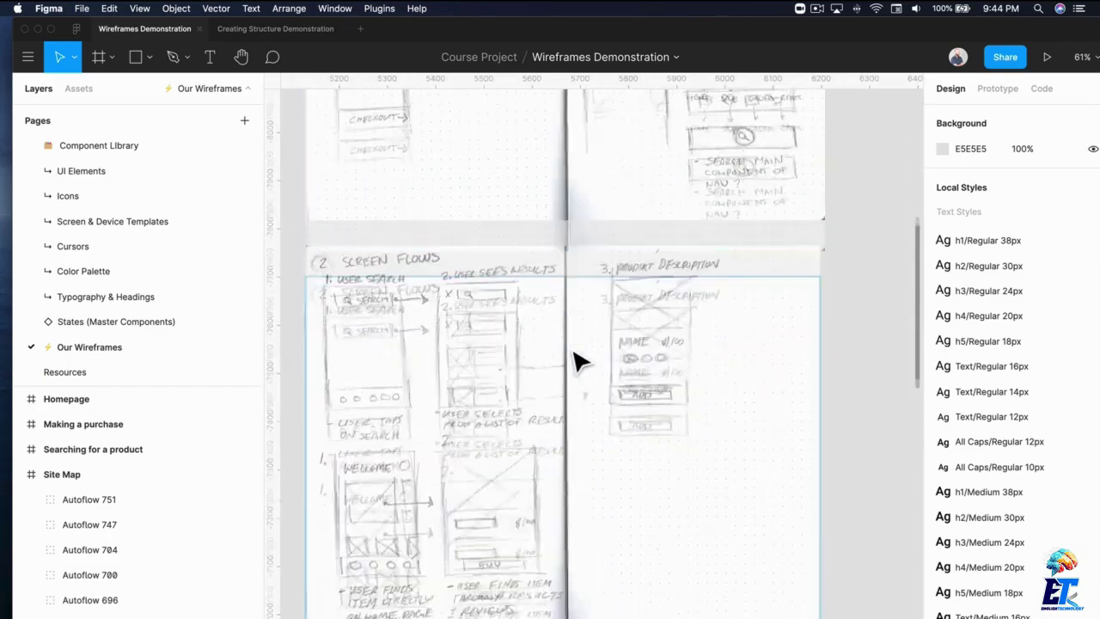
scroll(577, 361, left, 2)
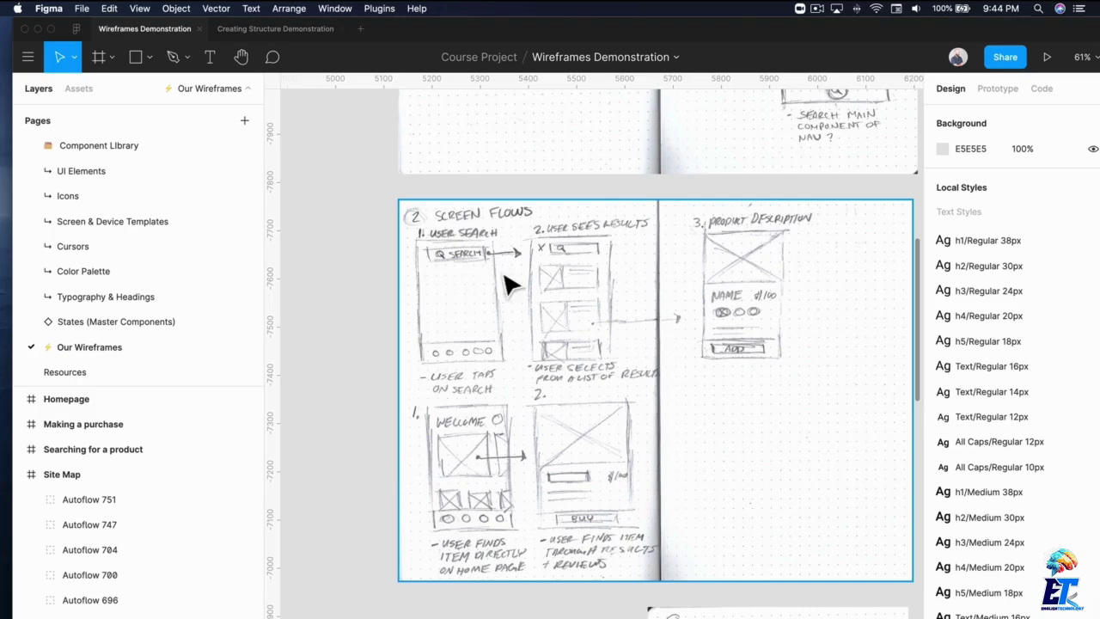
Look through the Screen States, search overlay, page hierarchy and Map Overall Journey sketches
scroll(507, 286, down, 10)
scroll(507, 286, left, 1)
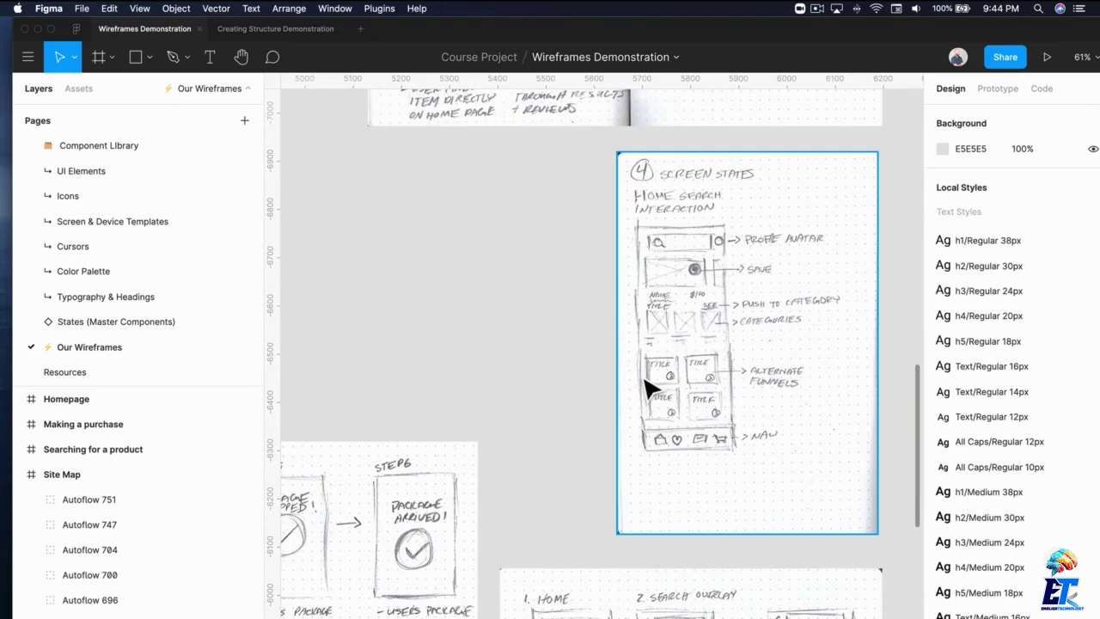
scroll(650, 389, up, 6)
scroll(650, 388, left, 2)
scroll(650, 389, down, 2)
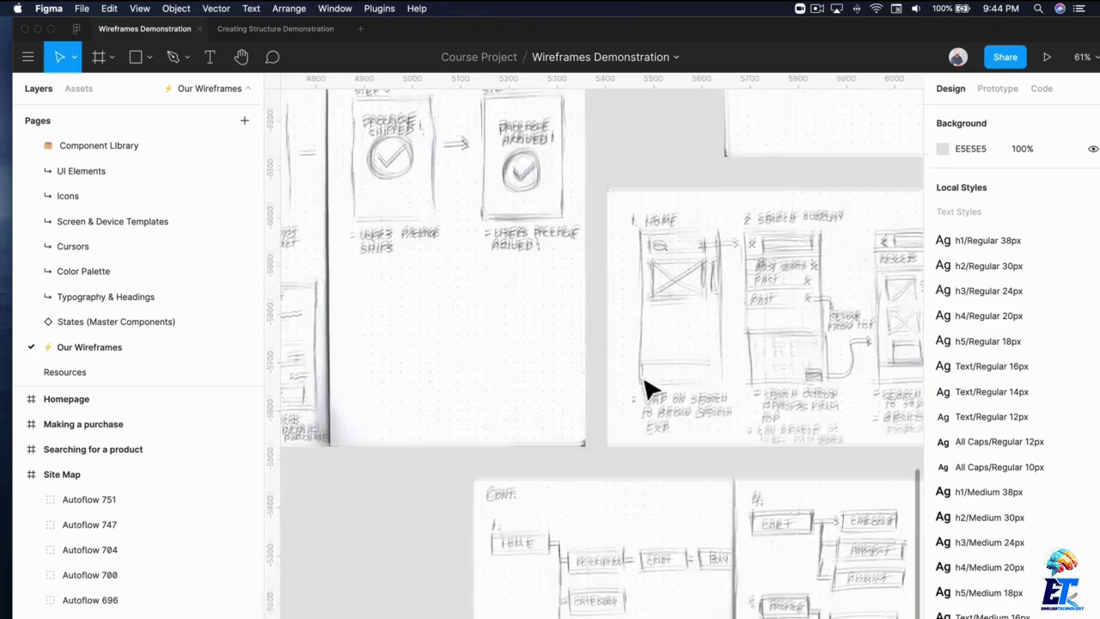
scroll(650, 388, down, 4)
scroll(650, 388, right, 4)
scroll(650, 388, down, 12)
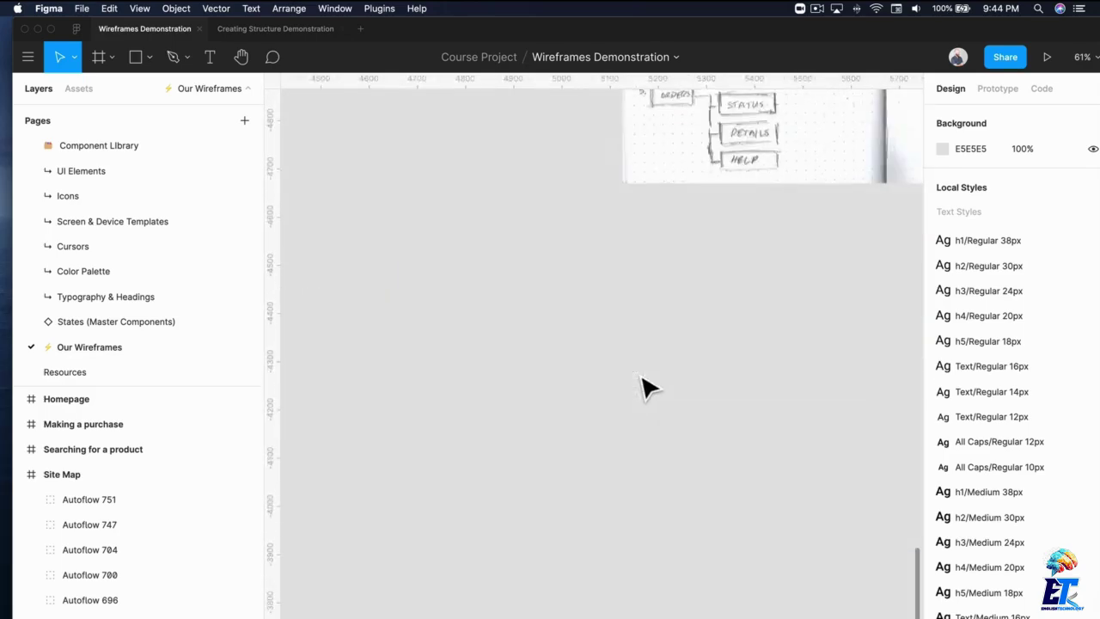
scroll(651, 388, up, 13)
scroll(650, 389, left, 9)
scroll(646, 387, up, 6)
scroll(646, 387, left, 3)
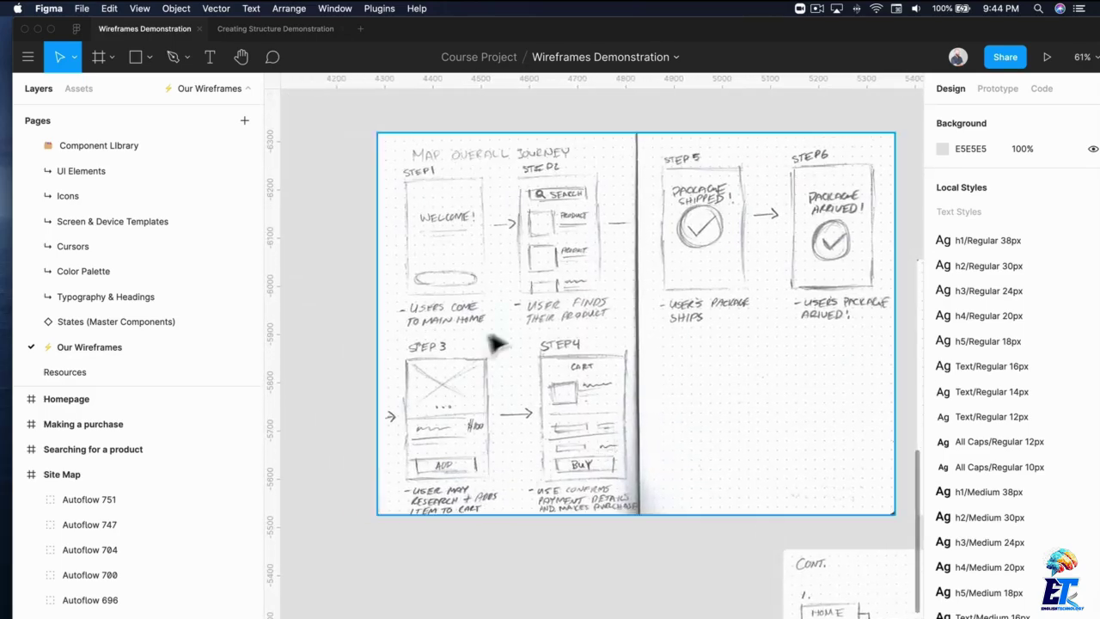
scroll(691, 333, right, 10)
scroll(692, 334, up, 4)
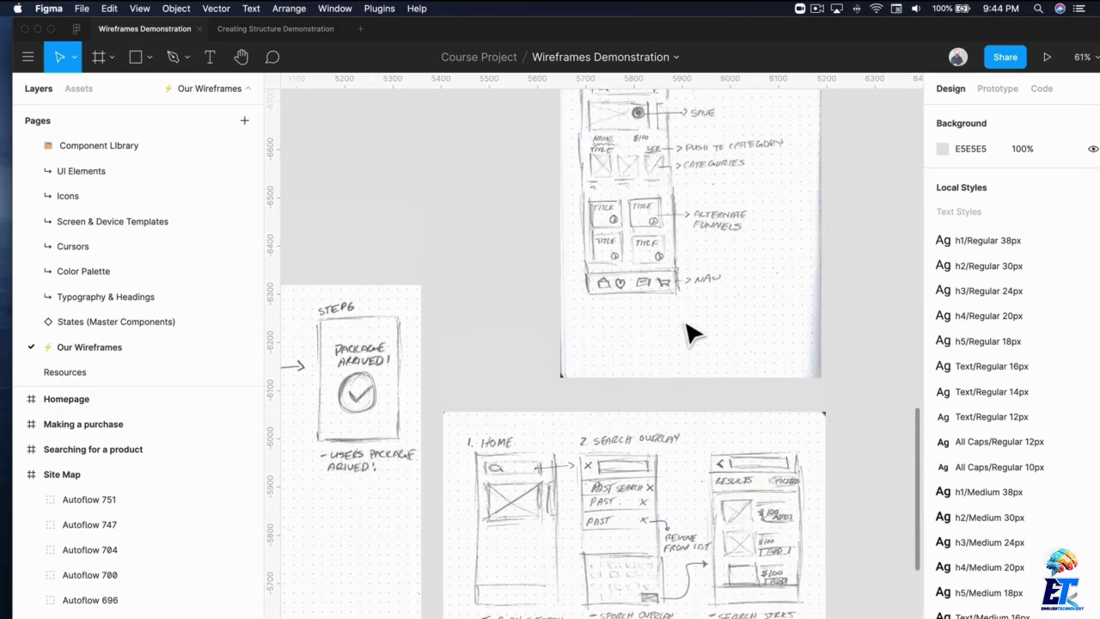
Examine the Home Search Interaction sketch closely, from the search bar and categories to the alternate funnels and navigation
scroll(692, 334, up, 8)
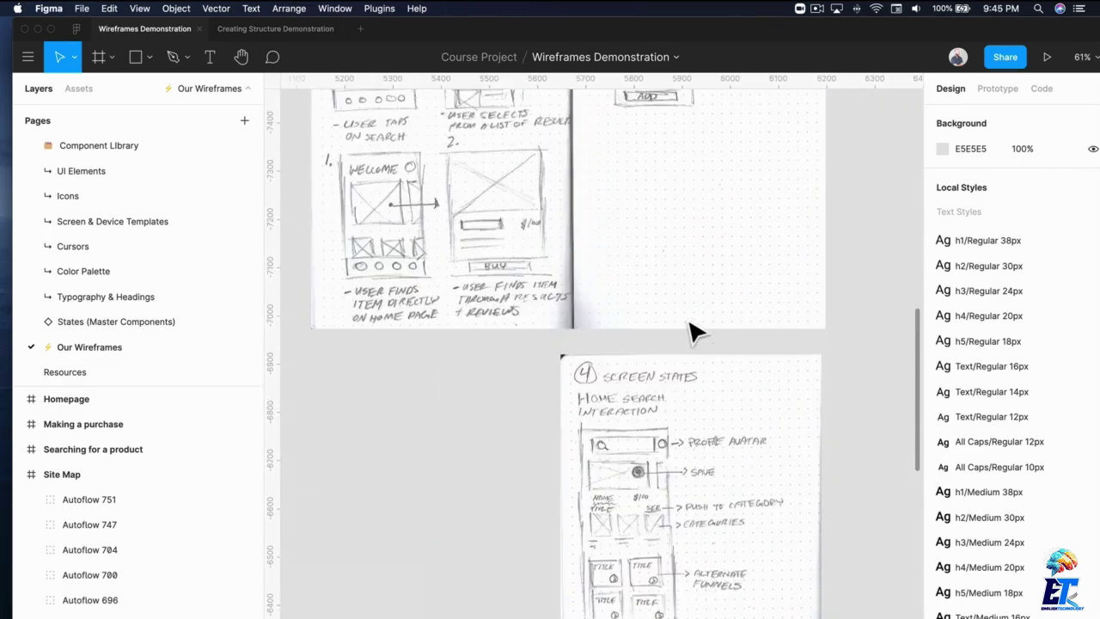
scroll(680, 351, down, 2)
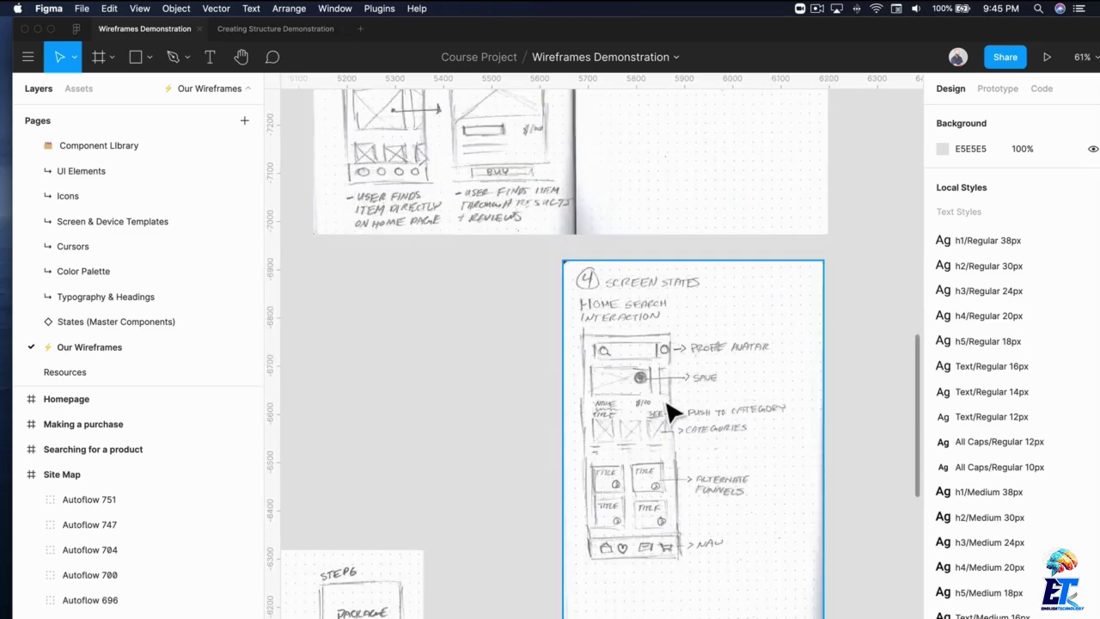
scroll(675, 412, up, 5)
scroll(612, 391, right, 1)
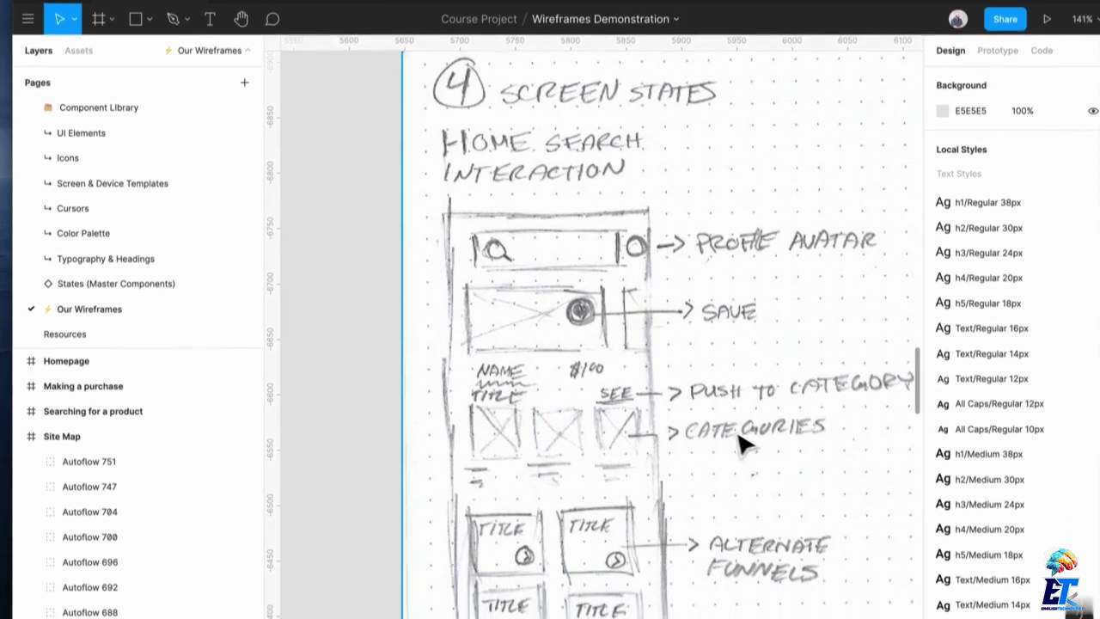
scroll(744, 443, right, 1)
scroll(658, 450, down, 3)
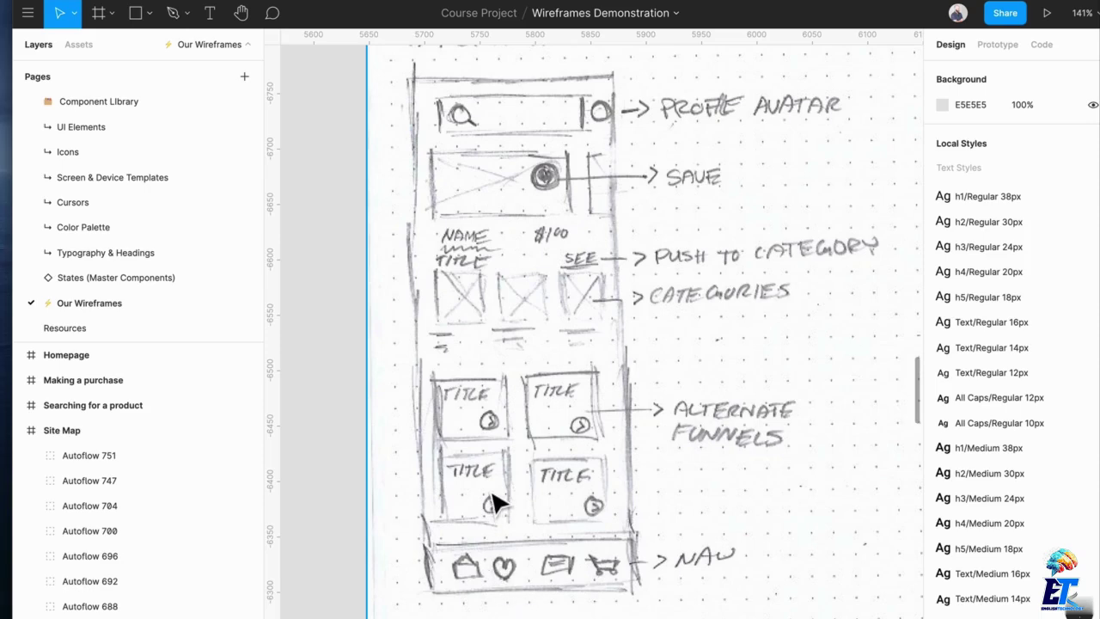
scroll(591, 497, down, 3)
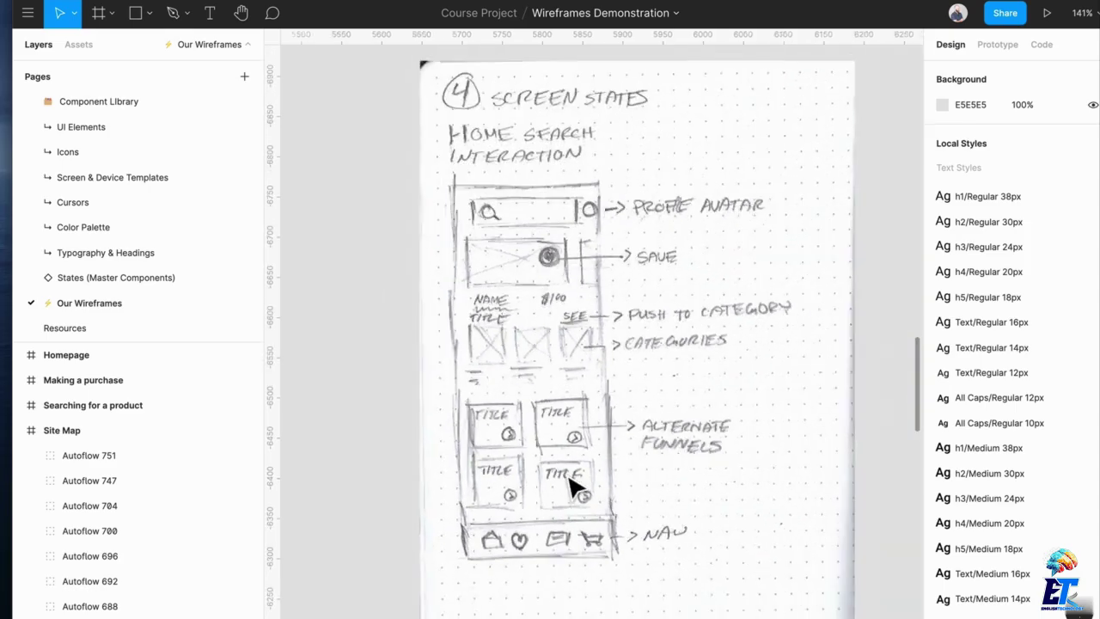
scroll(570, 484, down, 2)
scroll(611, 502, left, 3)
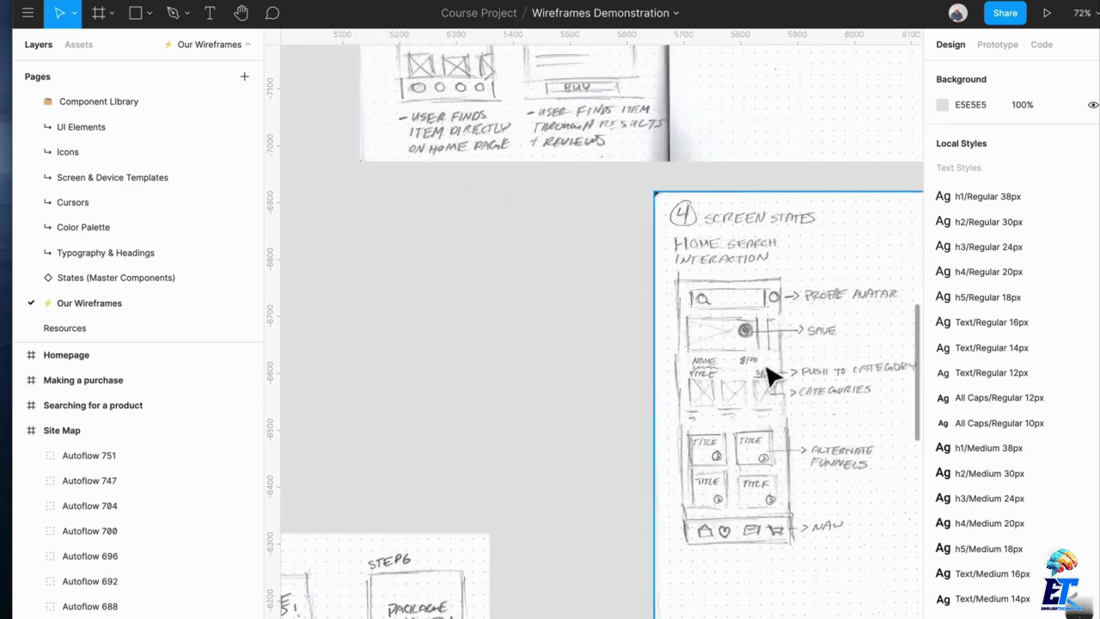
scroll(589, 369, down, 5)
scroll(585, 359, left, 7)
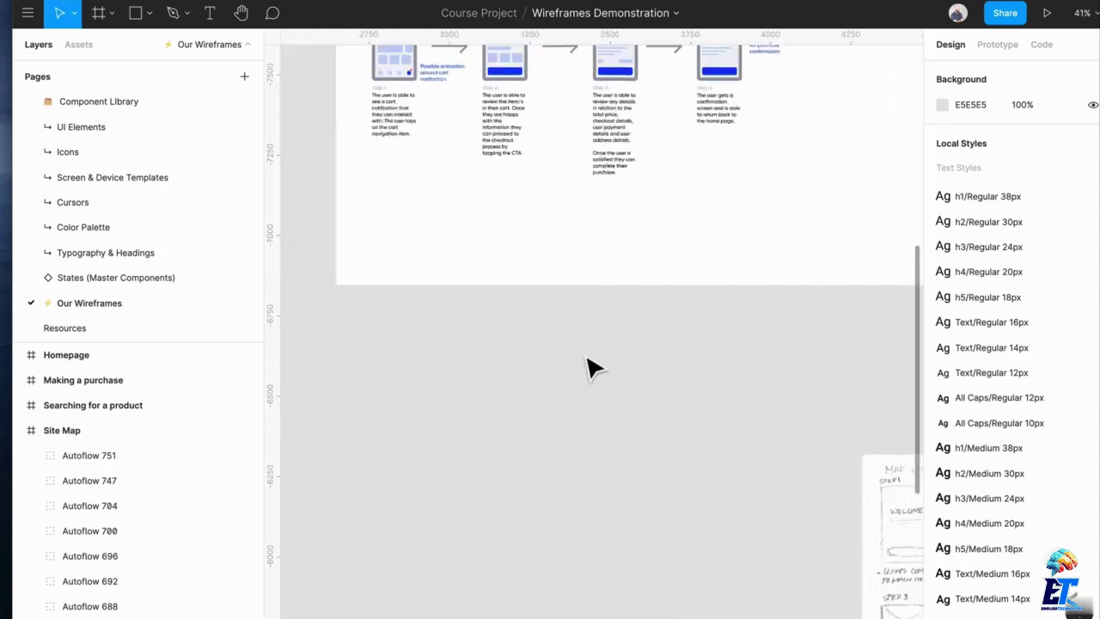
Place the Bottom Navigation Bar component from UI Elements / Navigation & Containers along the bottom edge of the Homepage frame
scroll(585, 359, up, 5)
scroll(589, 387, down, 7)
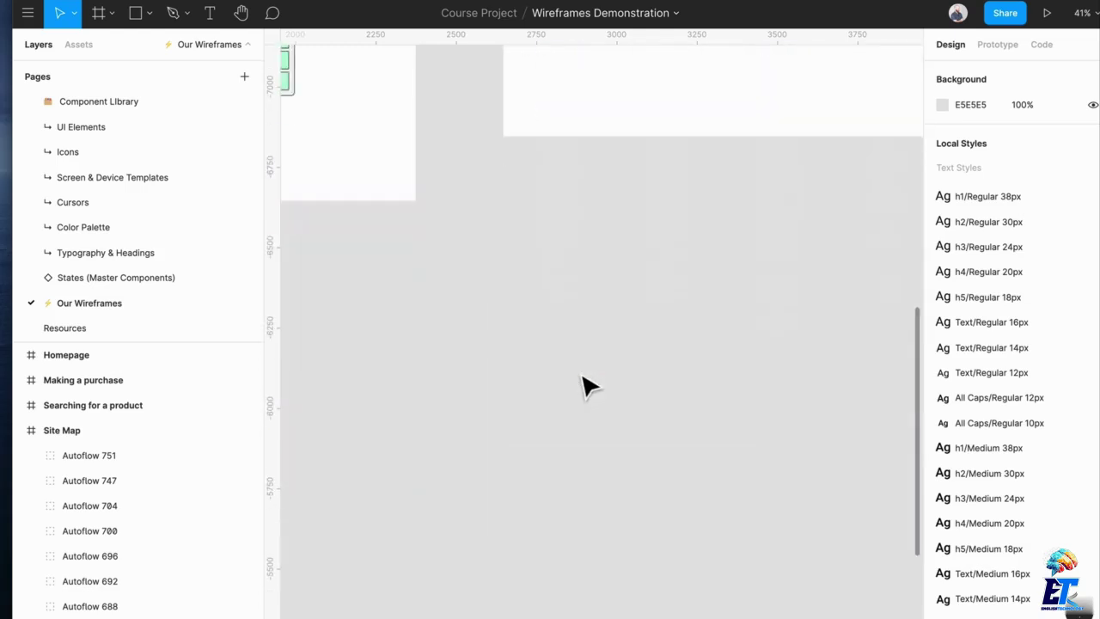
scroll(589, 387, left, 11)
scroll(563, 388, up, 5)
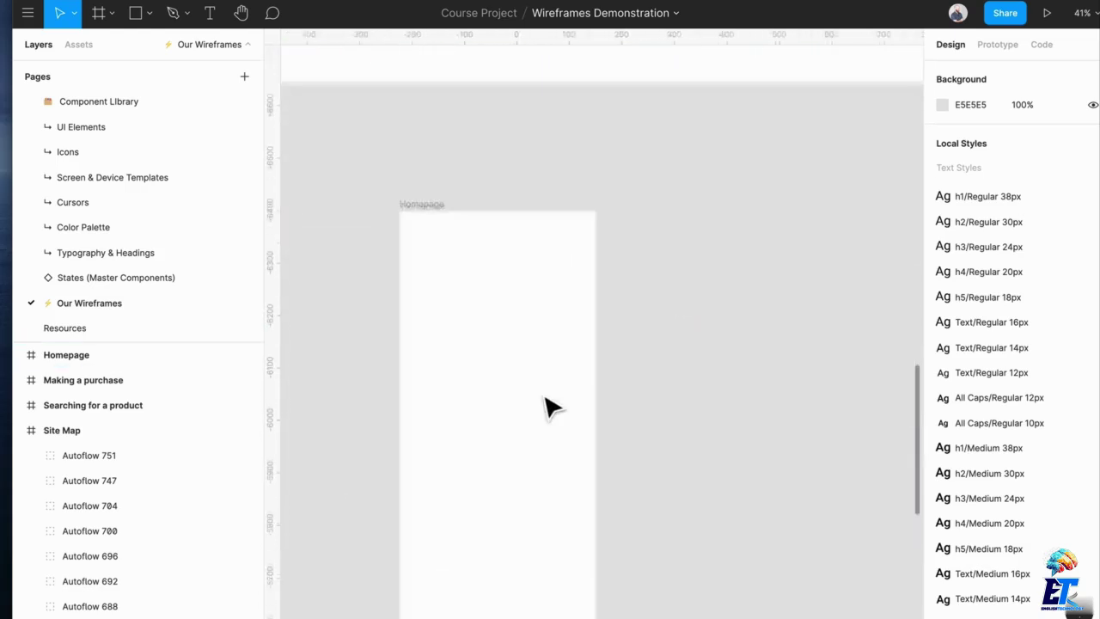
scroll(537, 401, down, 2)
click(477, 399)
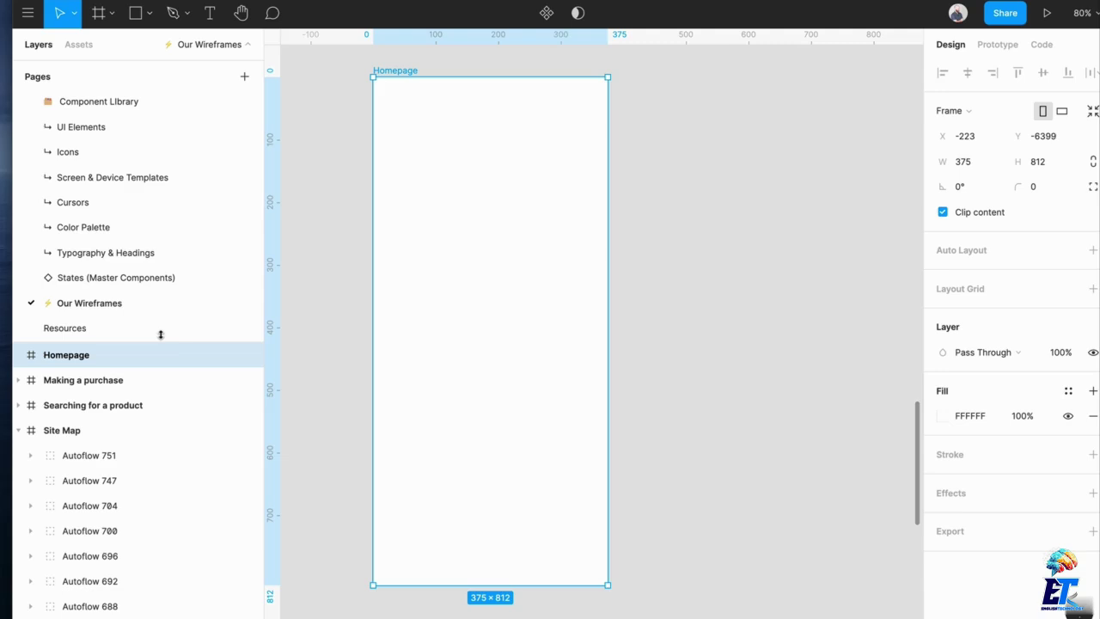
click(342, 444)
click(78, 44)
click(50, 156)
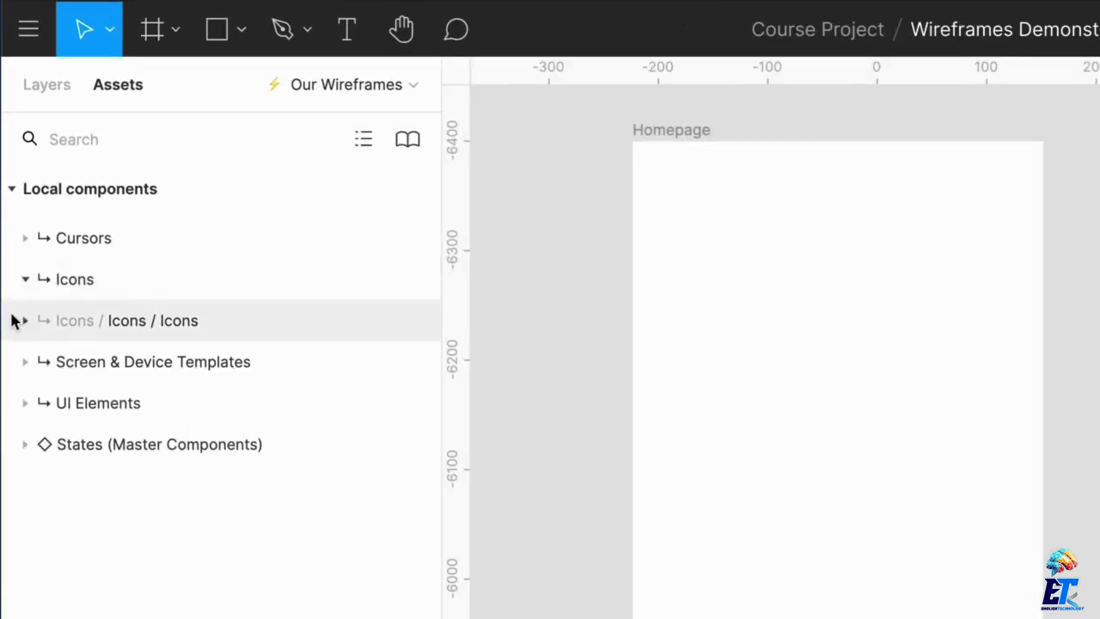
click(26, 156)
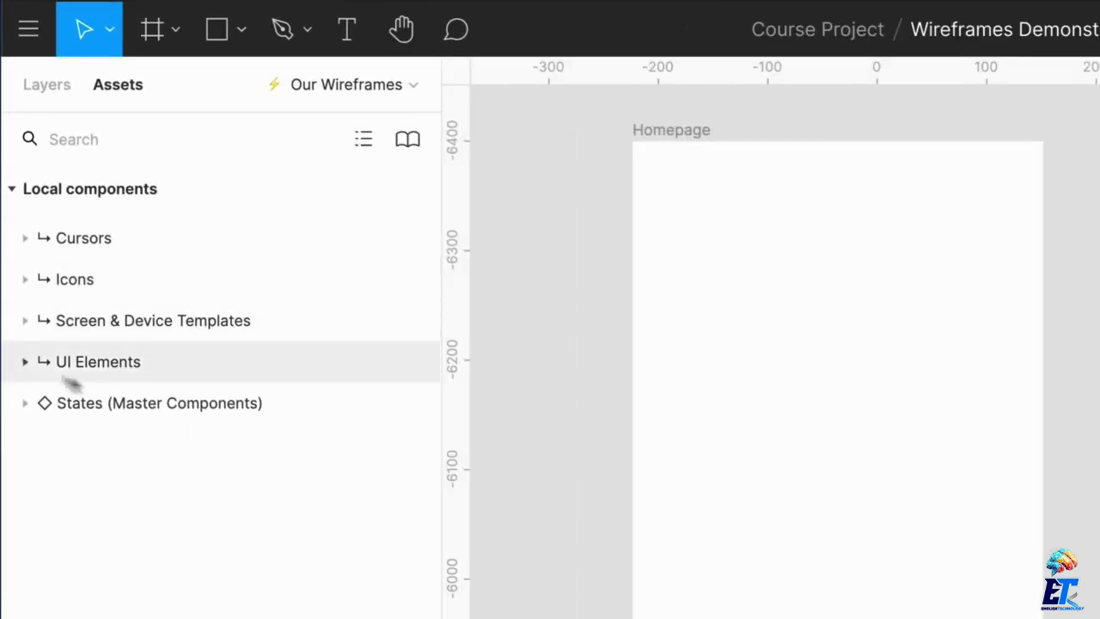
click(25, 362)
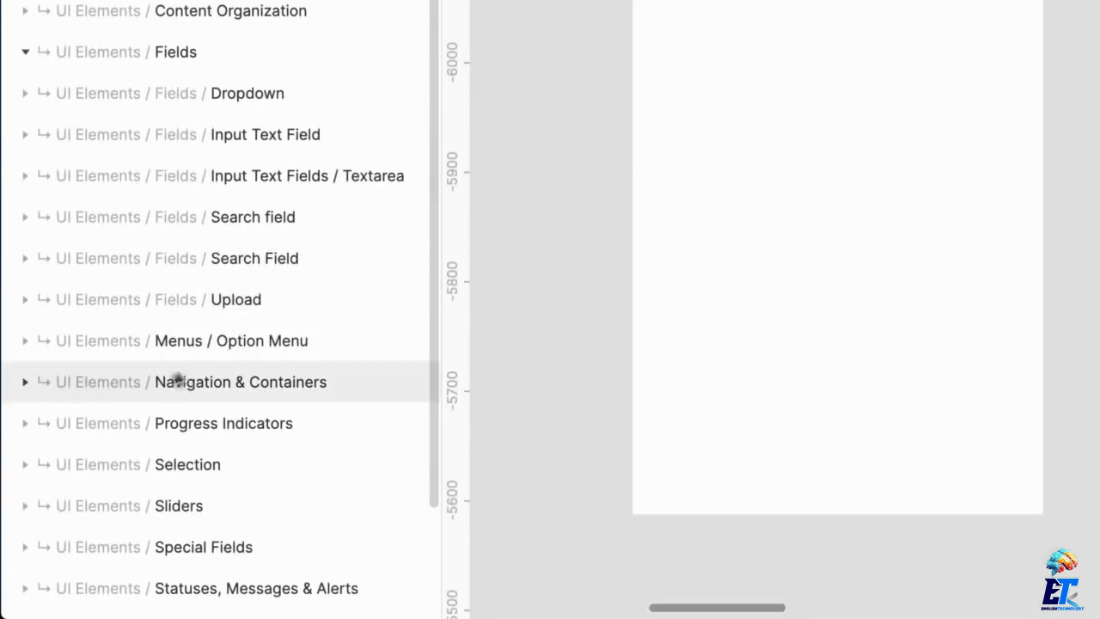
click(25, 381)
scroll(75, 349, down, 3)
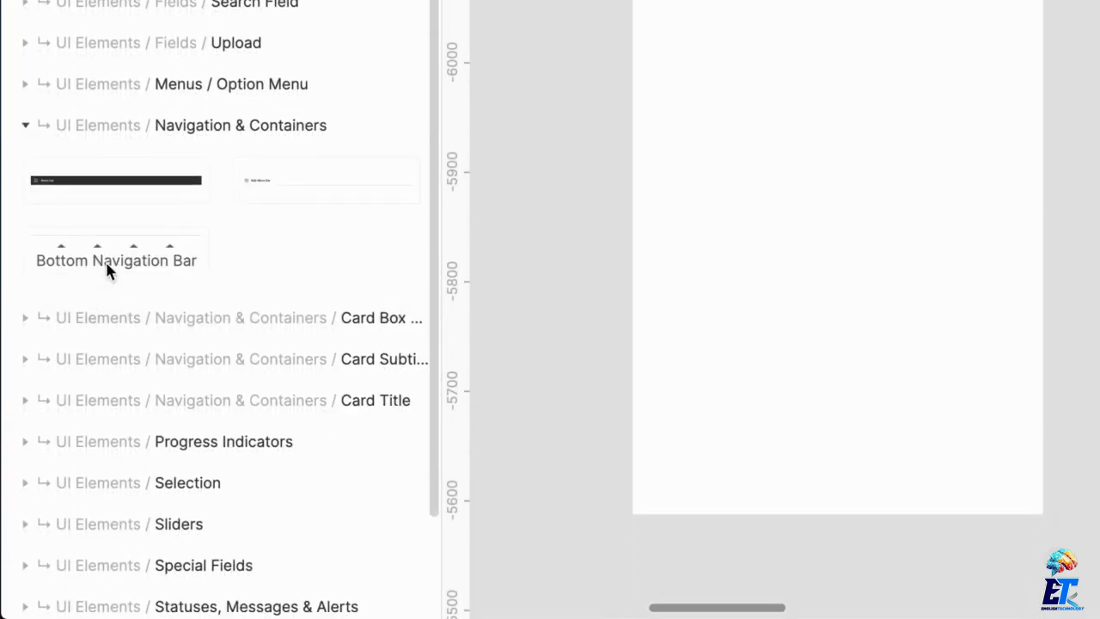
drag(106, 266, 842, 474)
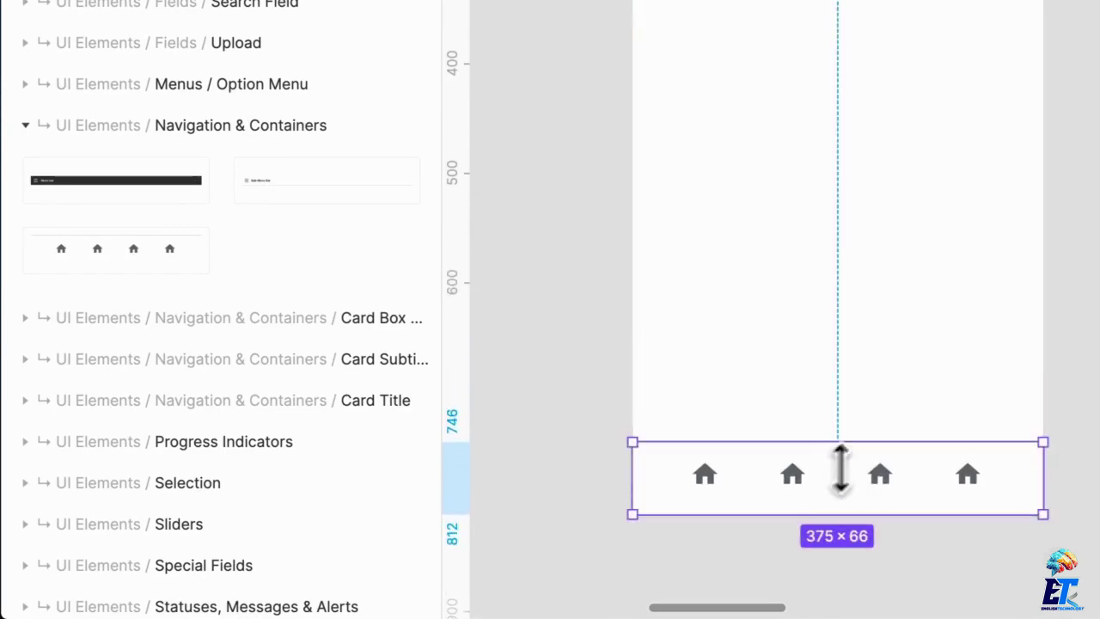
Select the second home icon inside the Homepage's bottom navigation bar
scroll(830, 469, down, 2)
scroll(814, 456, down, 1)
scroll(823, 400, up, 3)
click(796, 457)
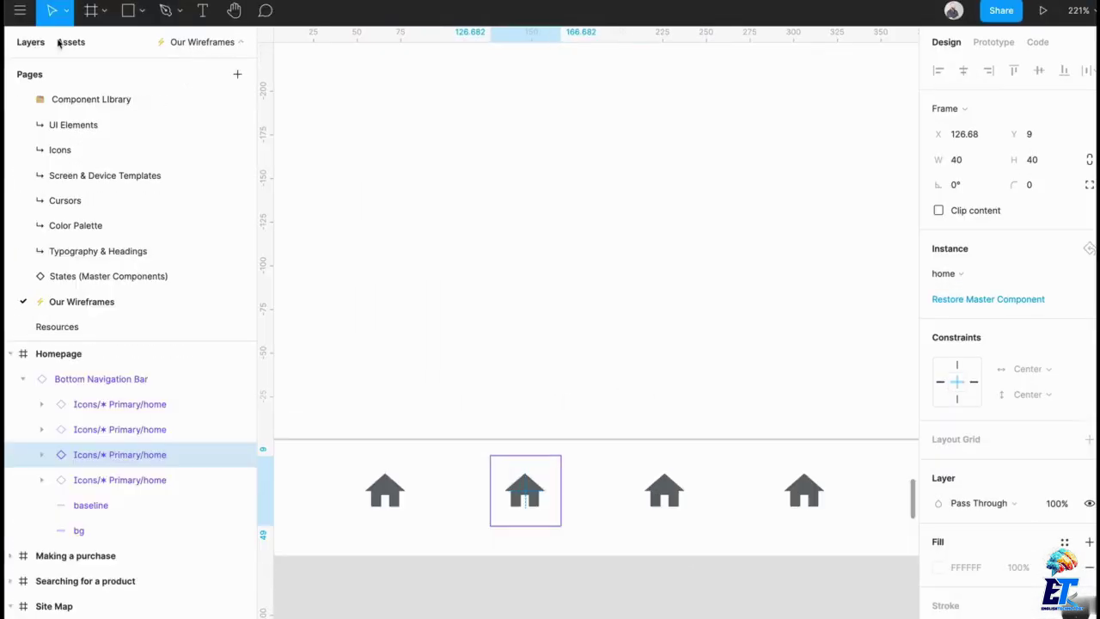
key(shift+i)
drag(50, 142, 536, 489)
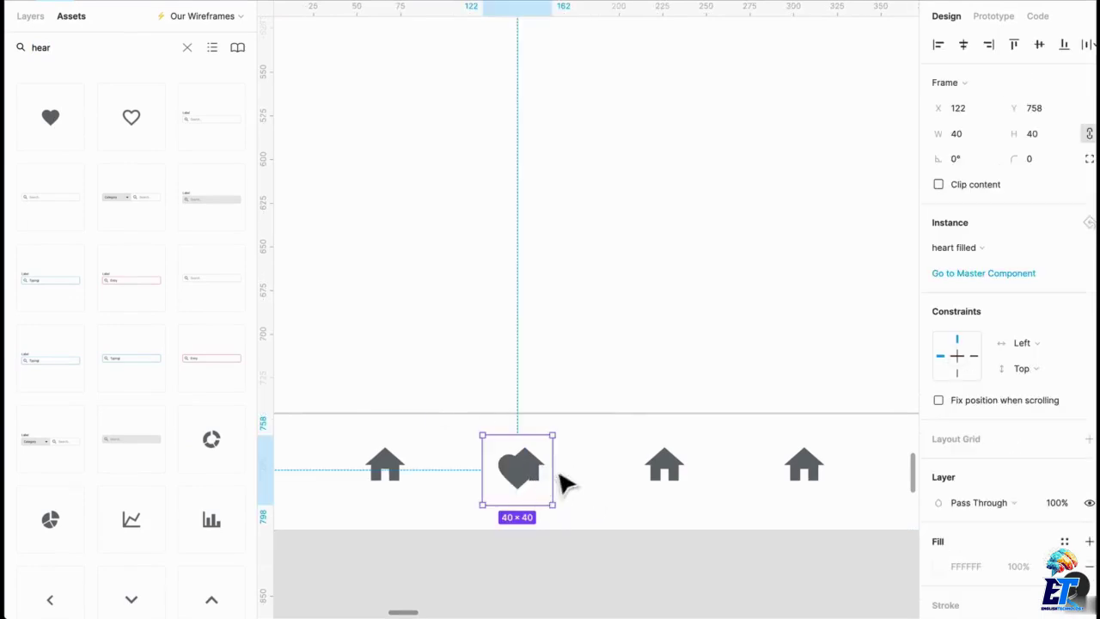
key(ctrl+z)
Swap the second home icon instance in the navigation bar for the "heart filled" icon from the Social icons
click(962, 248)
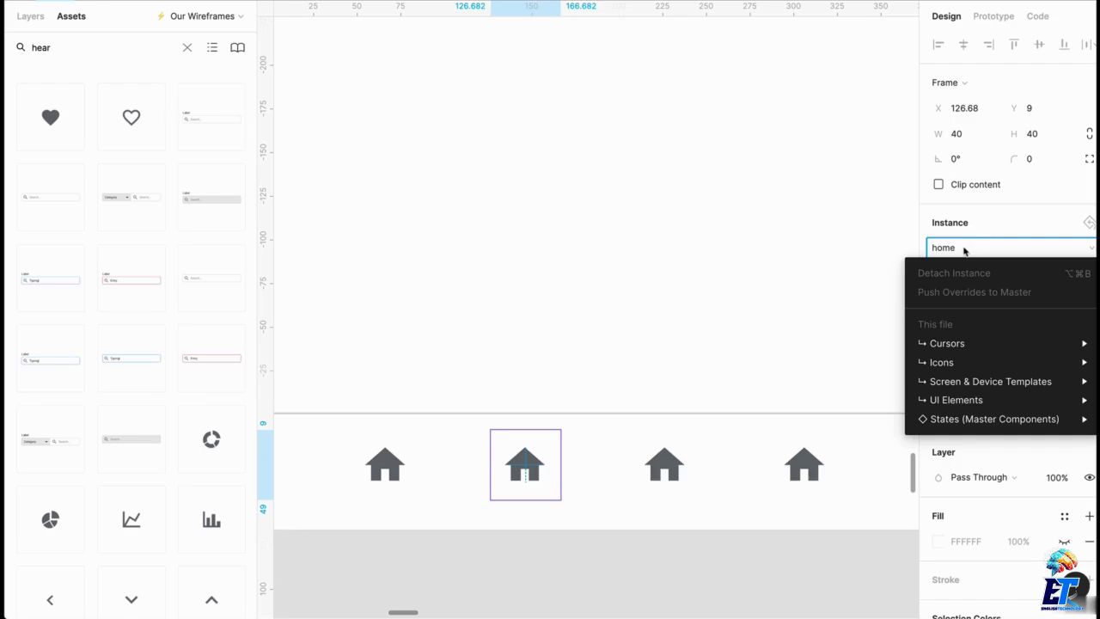
mouse_move(953, 368)
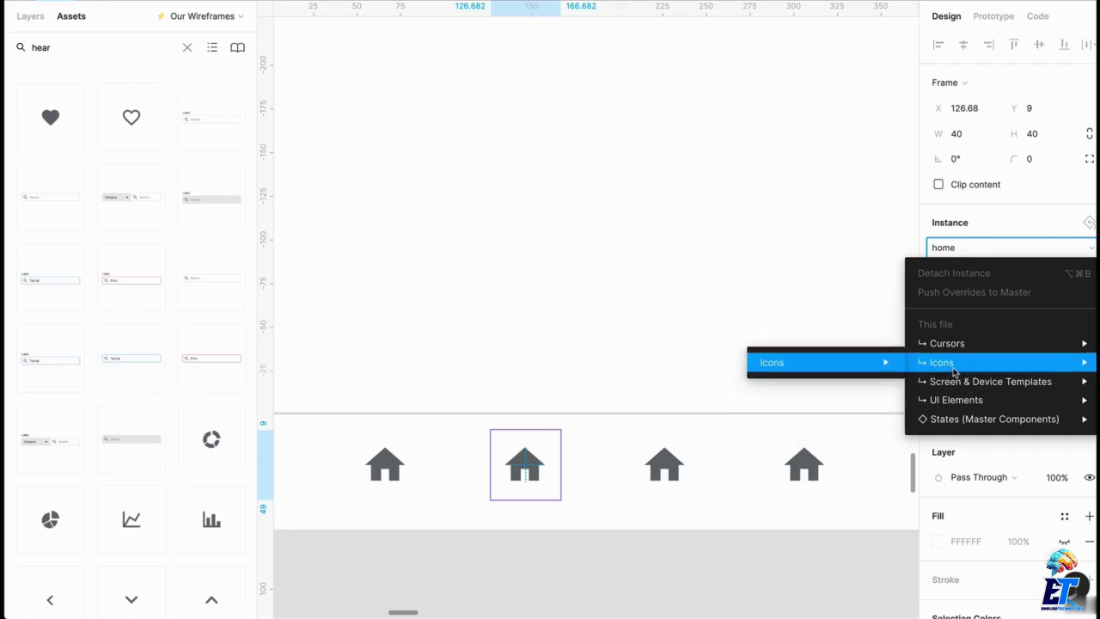
mouse_move(773, 363)
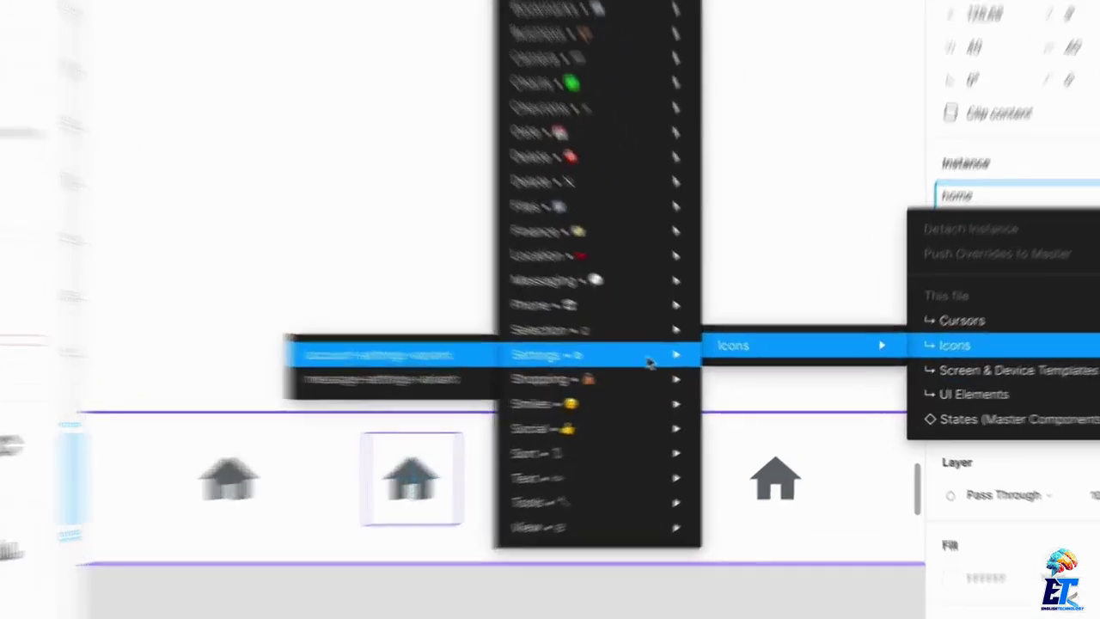
mouse_move(705, 424)
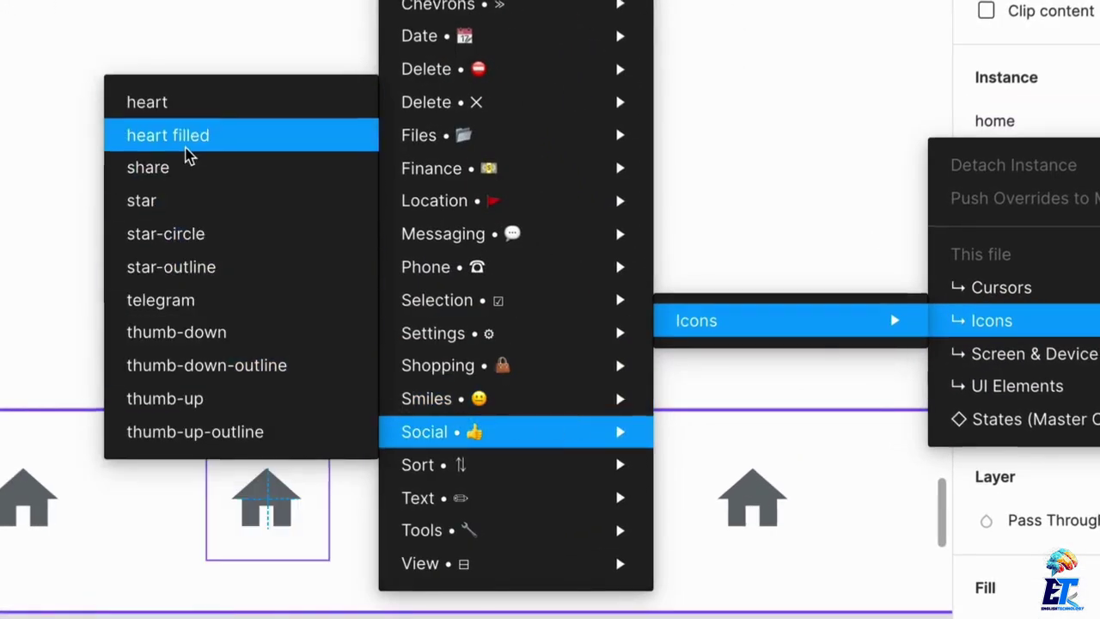
click(184, 135)
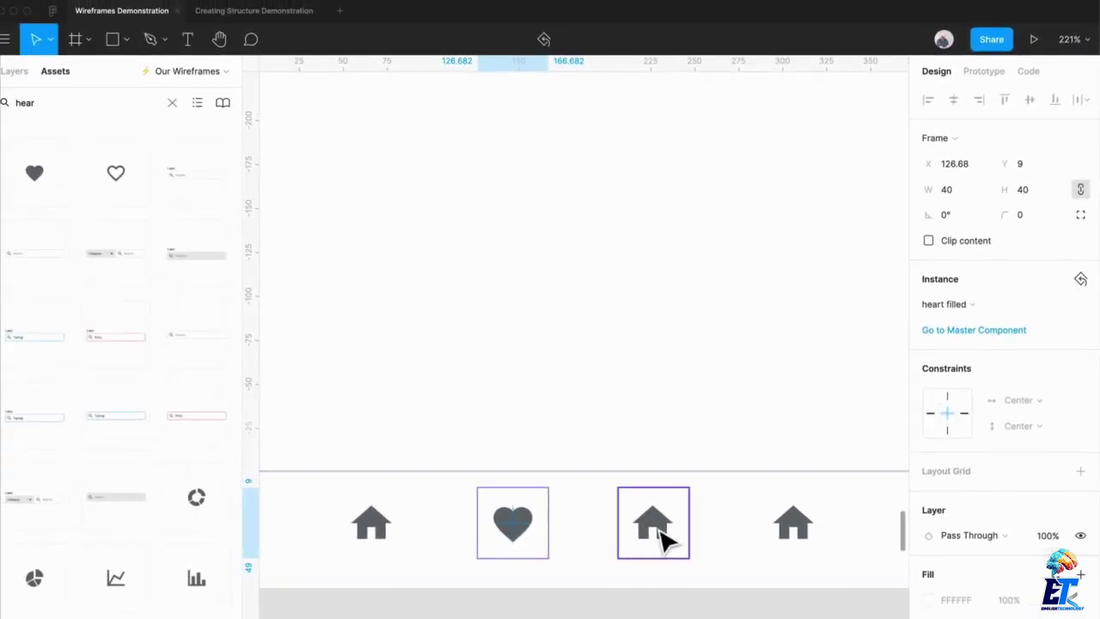
Swap the third navigation bar icon for the "account" icon from the Account icons
click(658, 530)
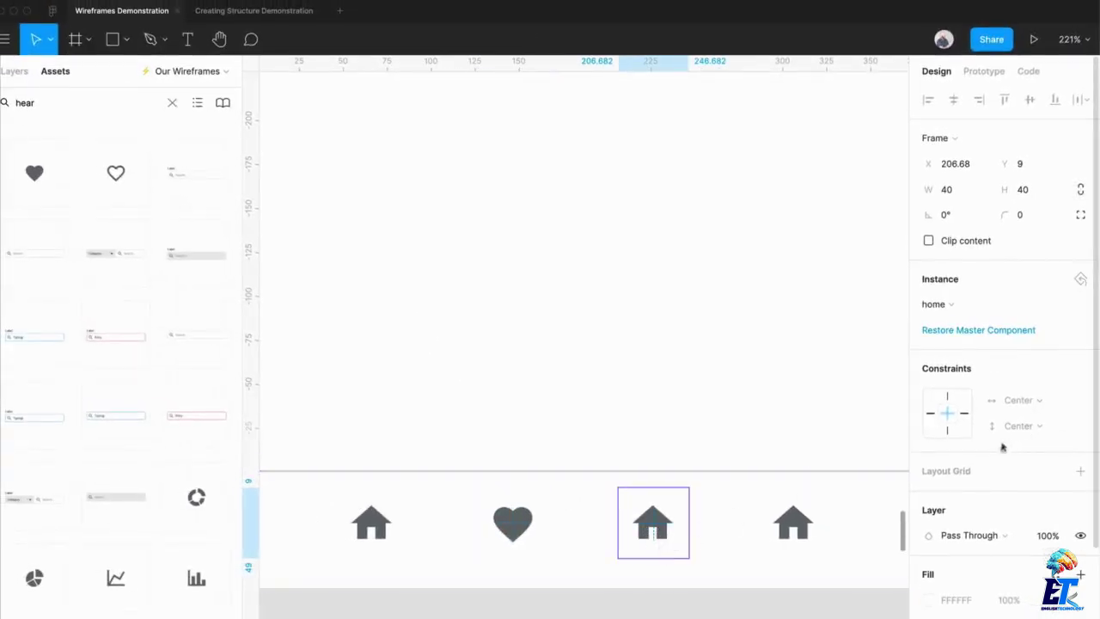
click(970, 302)
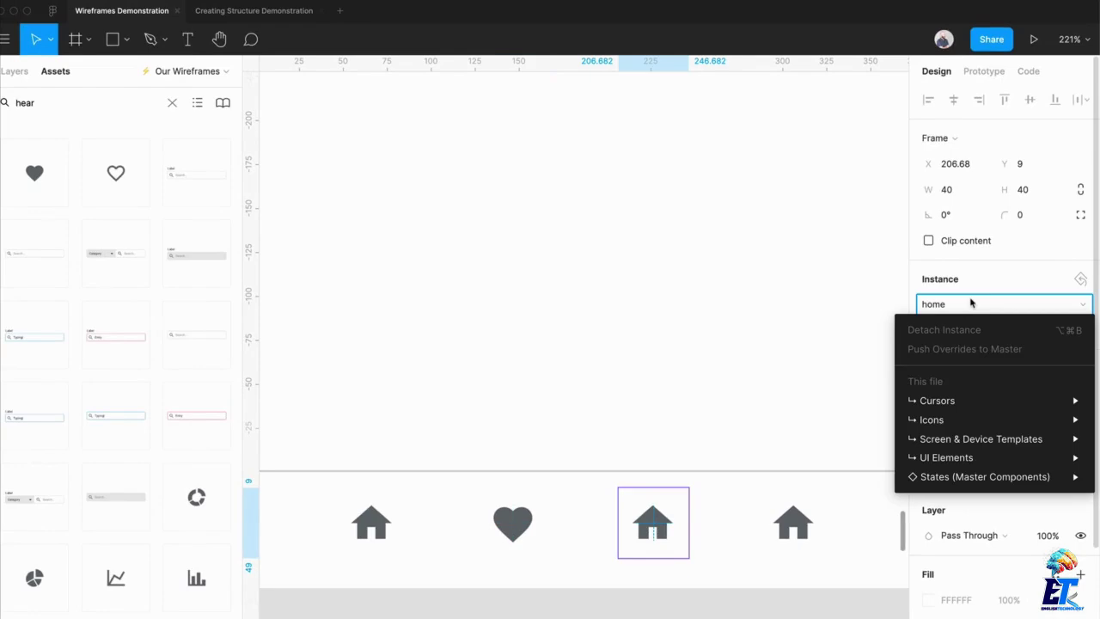
mouse_move(984, 420)
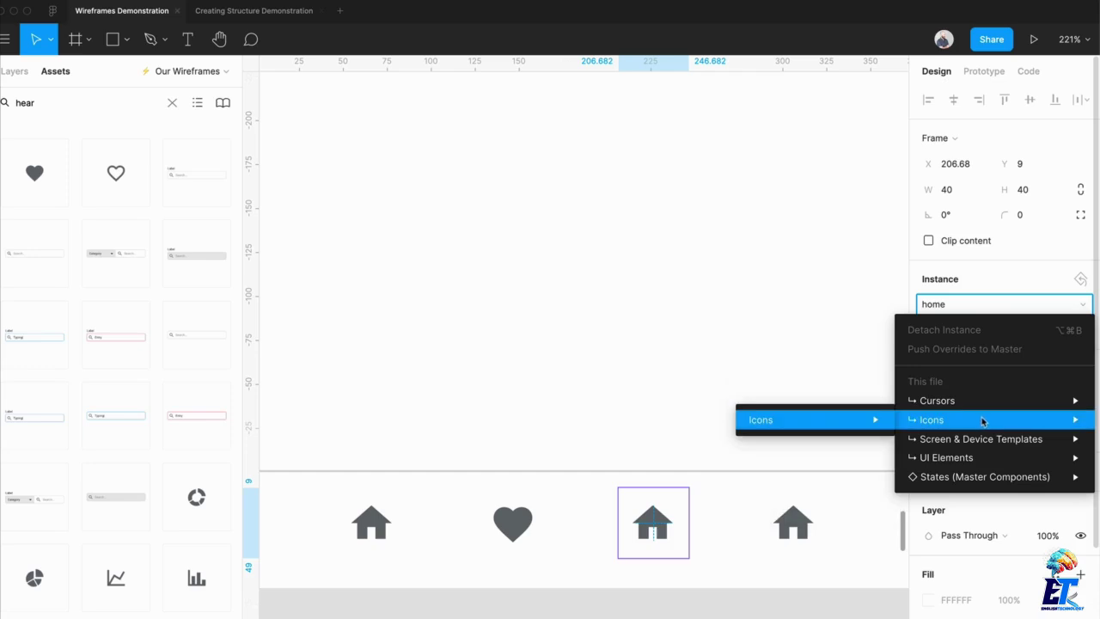
mouse_move(834, 425)
mouse_move(661, 359)
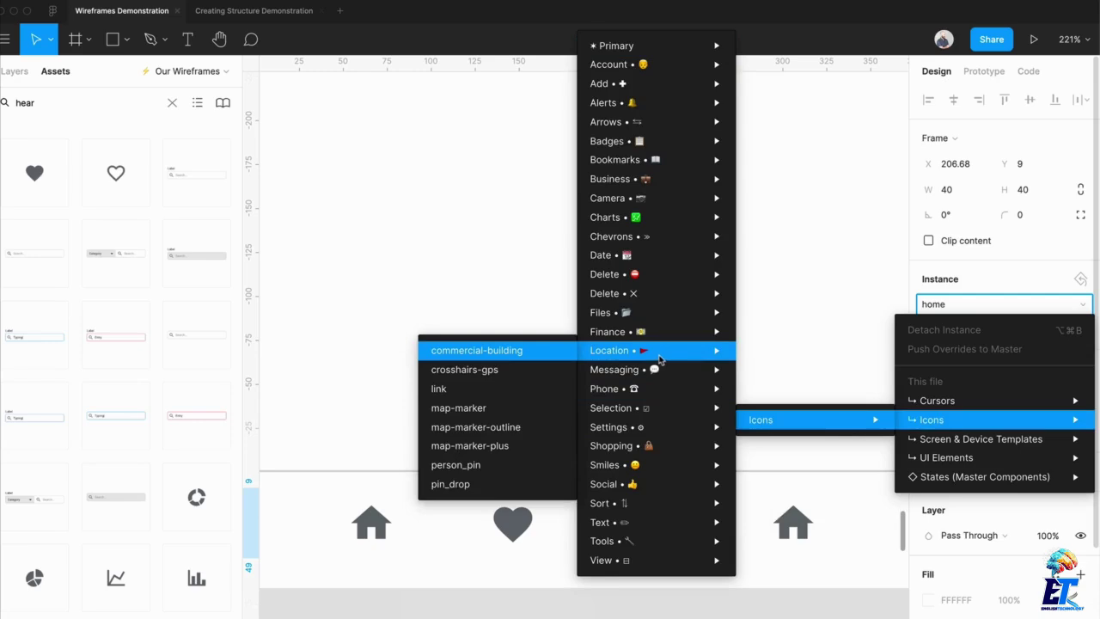
mouse_move(643, 69)
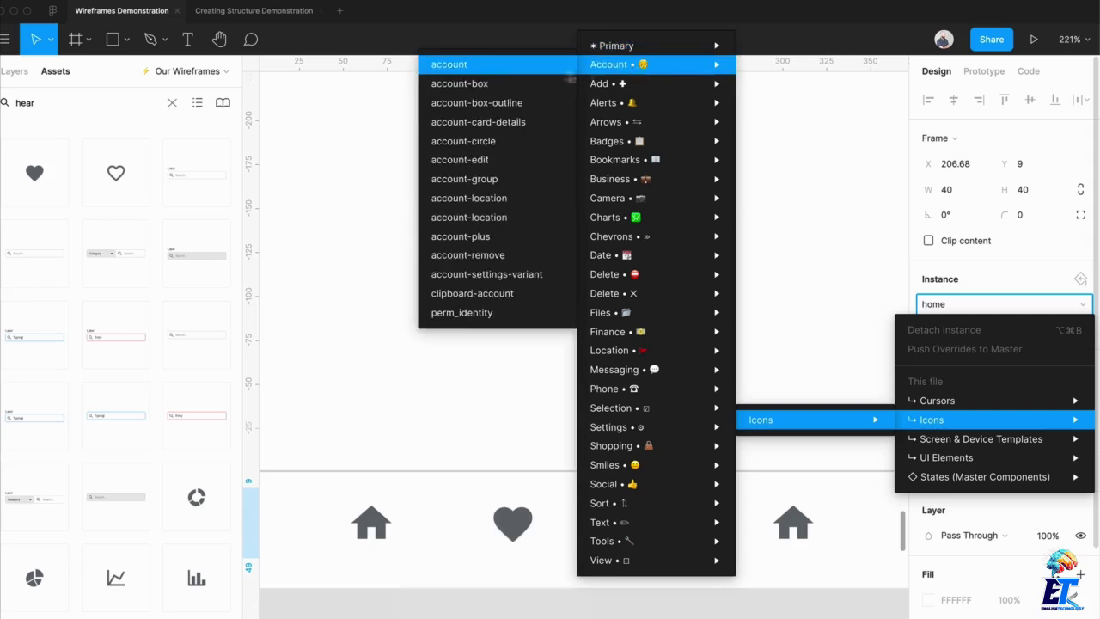
click(483, 68)
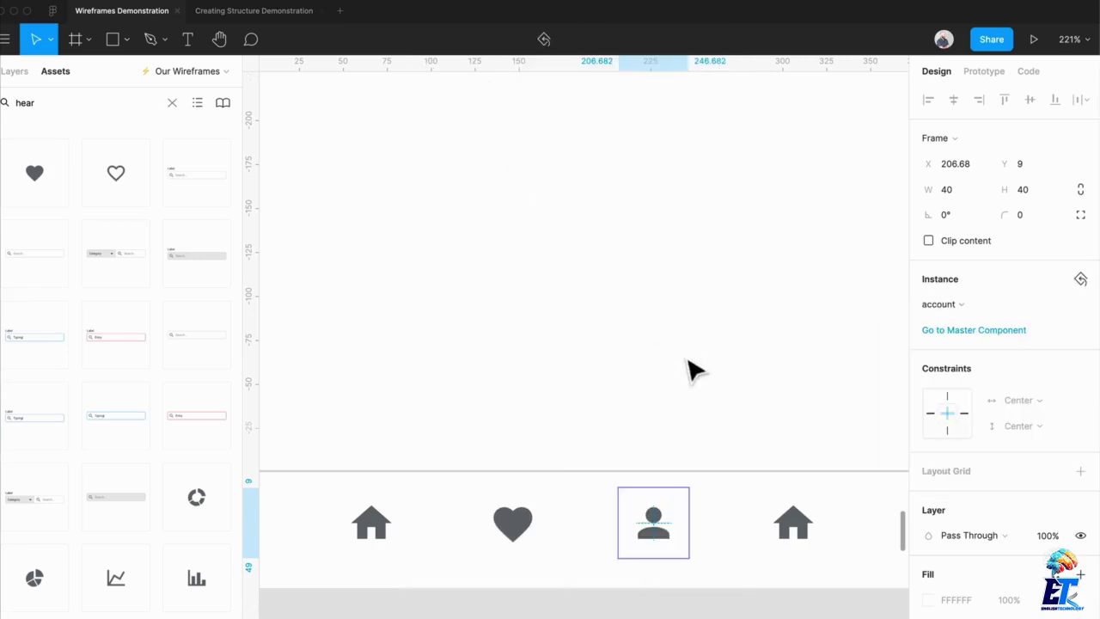
Swap the fourth navigation bar icon for the "cart" icon from the Shopping icons and deselect it
scroll(691, 373, right, 3)
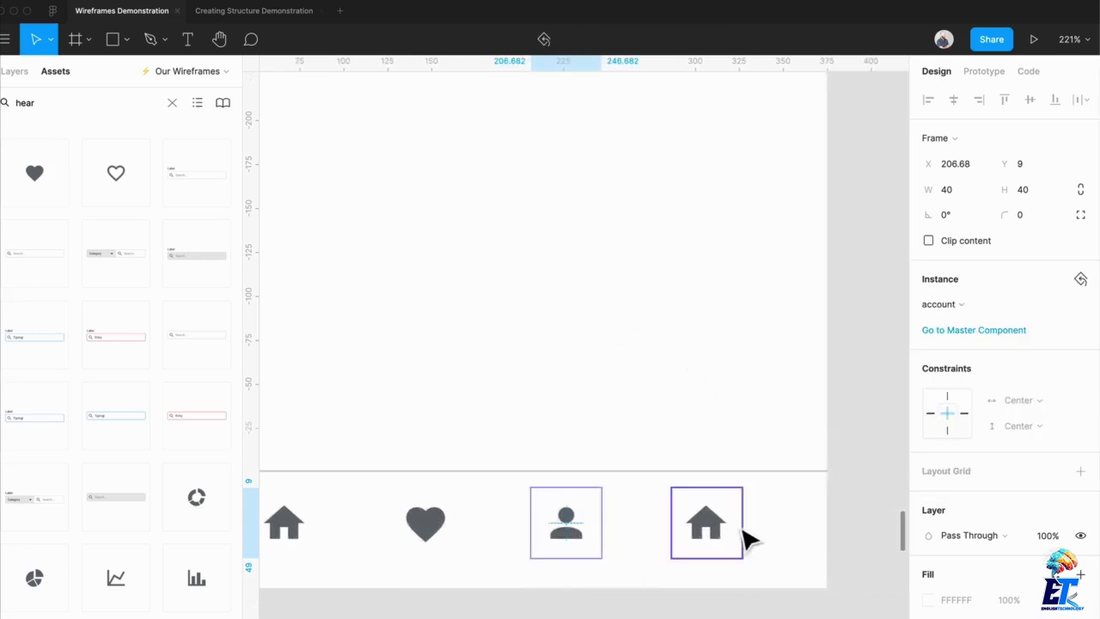
click(714, 533)
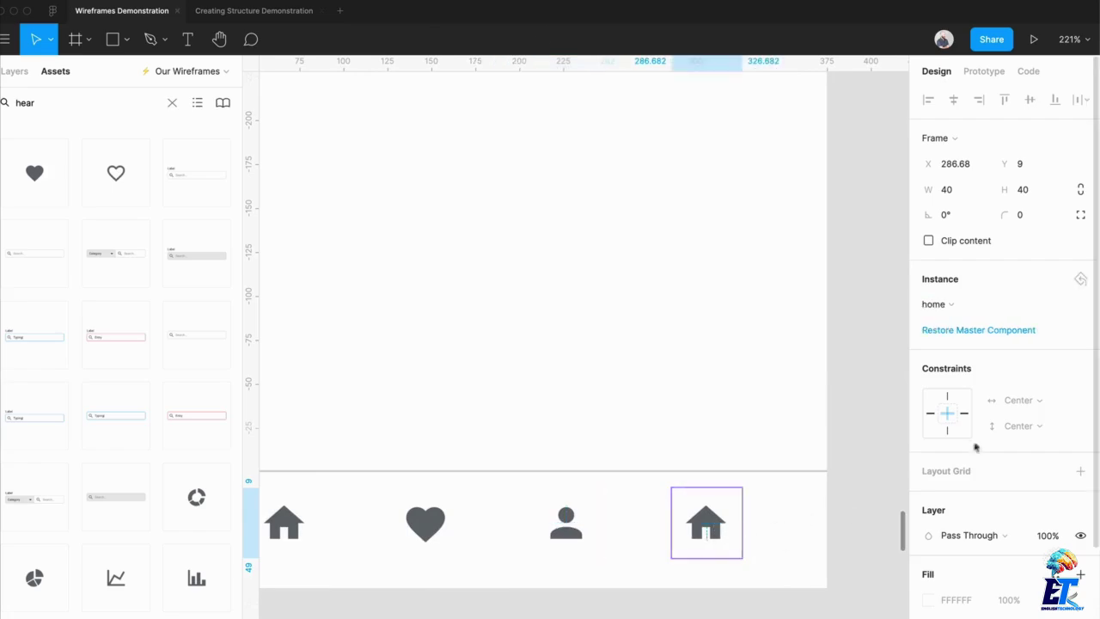
click(943, 305)
mouse_move(950, 433)
mouse_move(814, 432)
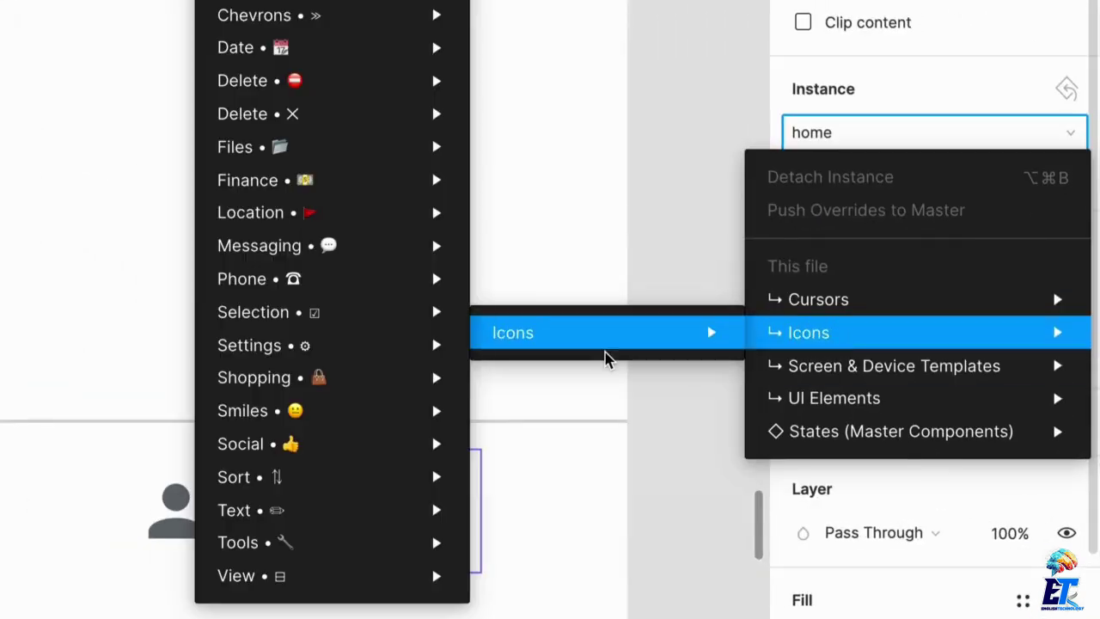
mouse_move(341, 47)
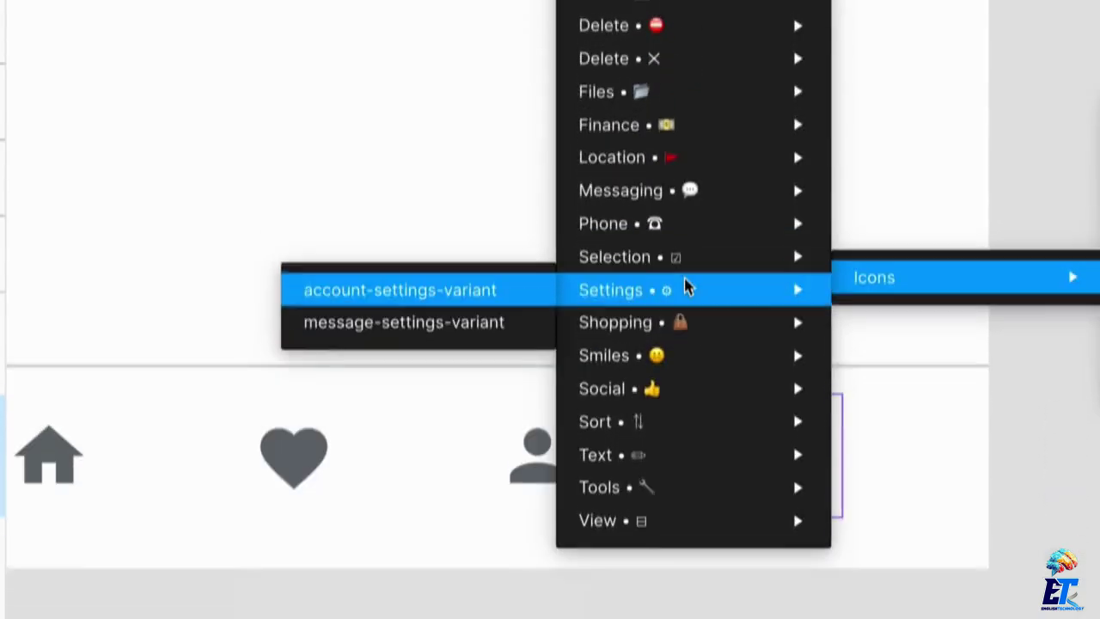
mouse_move(660, 318)
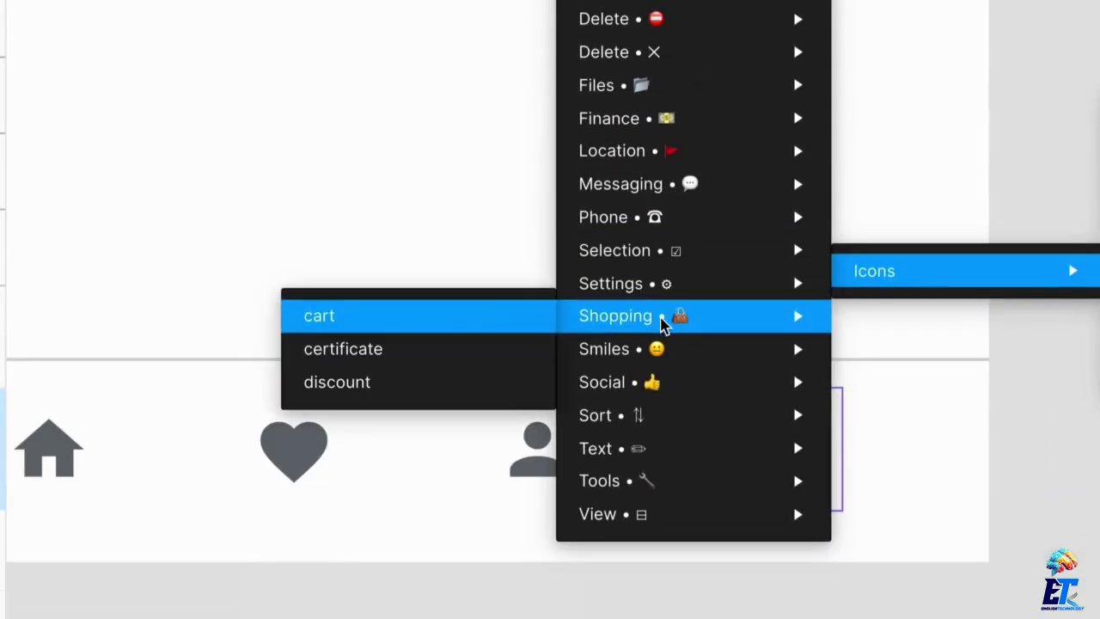
click(448, 333)
click(1048, 391)
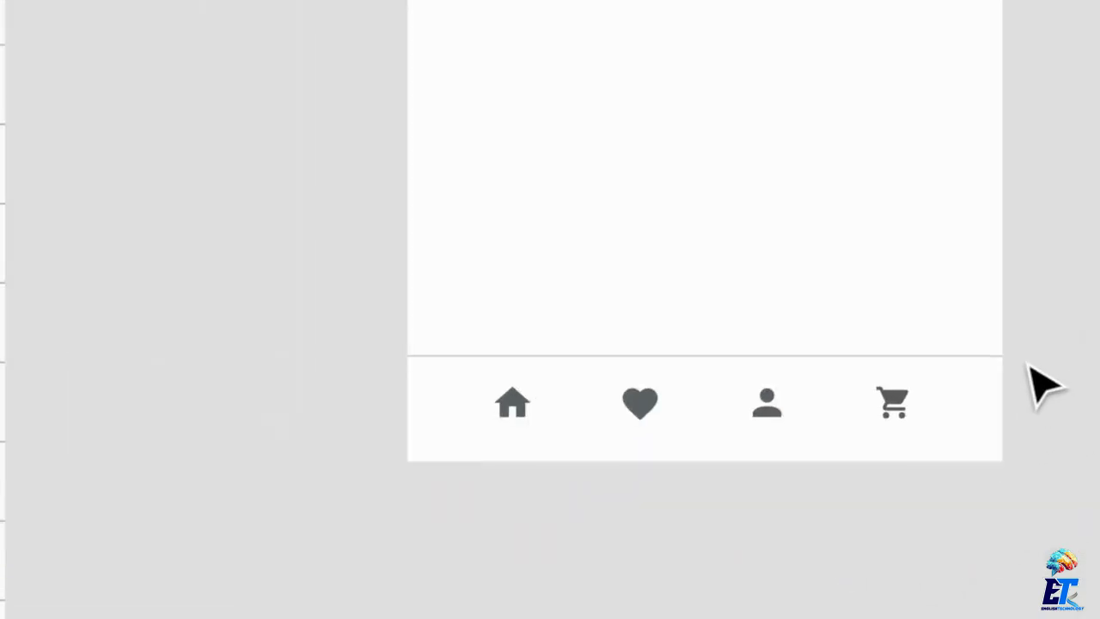
Lower the layer opacity of the heart, account and cart icons together so only the home icon looks active
click(921, 440)
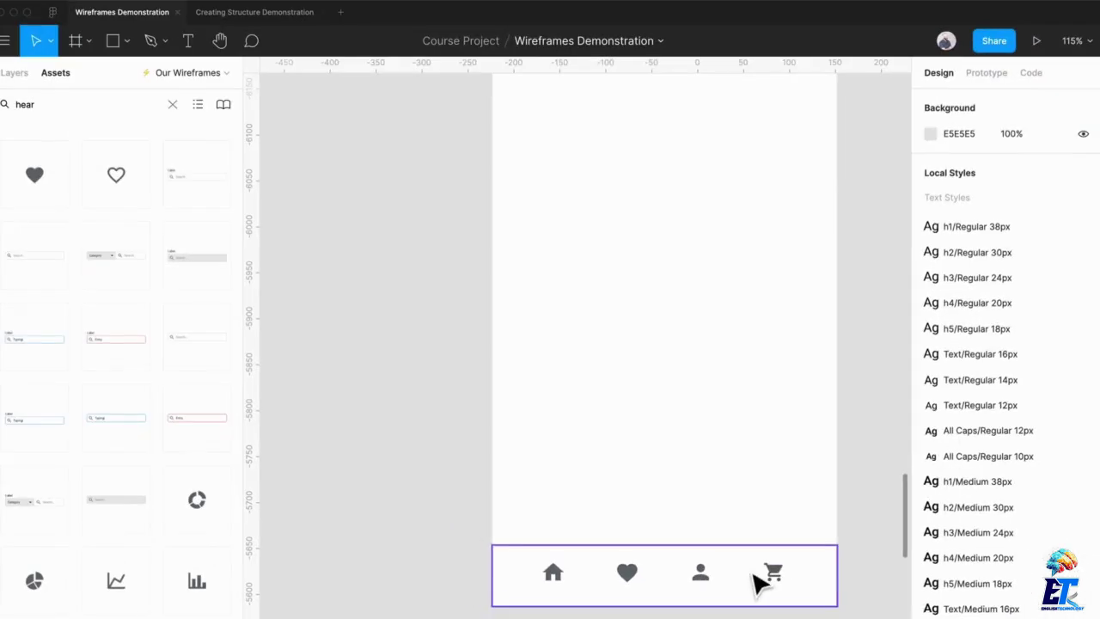
scroll(753, 578, right, 2)
click(734, 583)
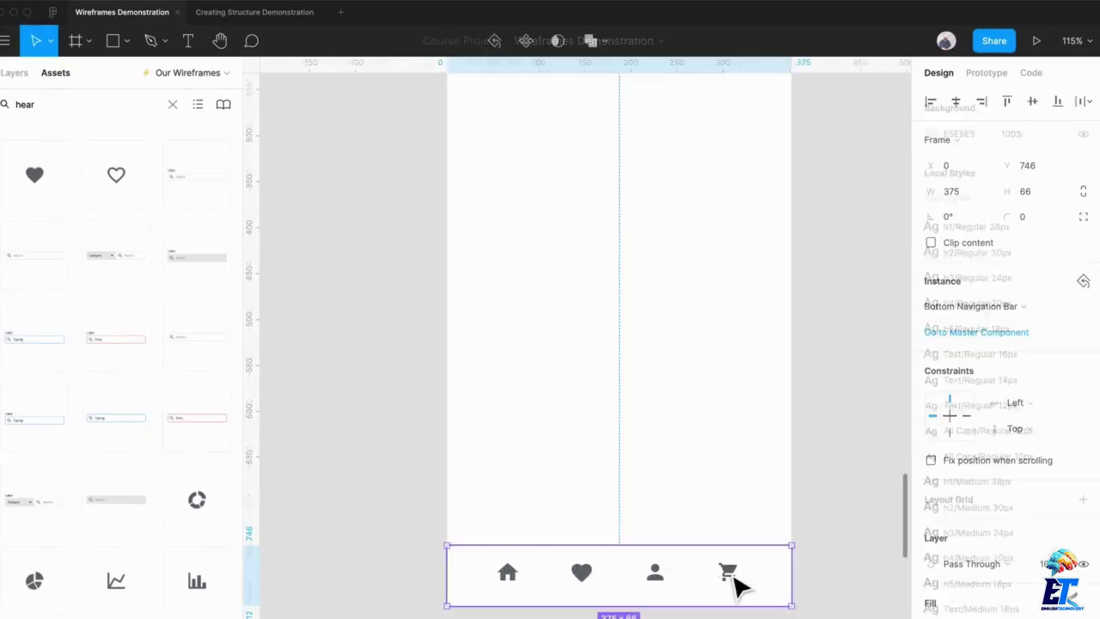
shift+click(660, 583)
shift+click(597, 581)
click(1055, 541)
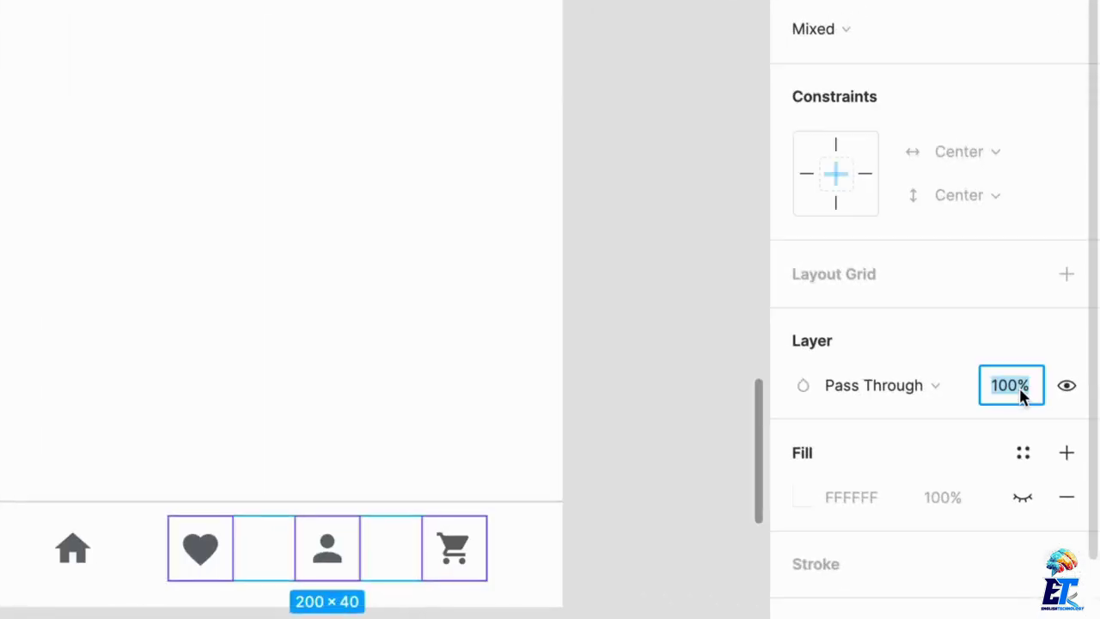
key(Return)
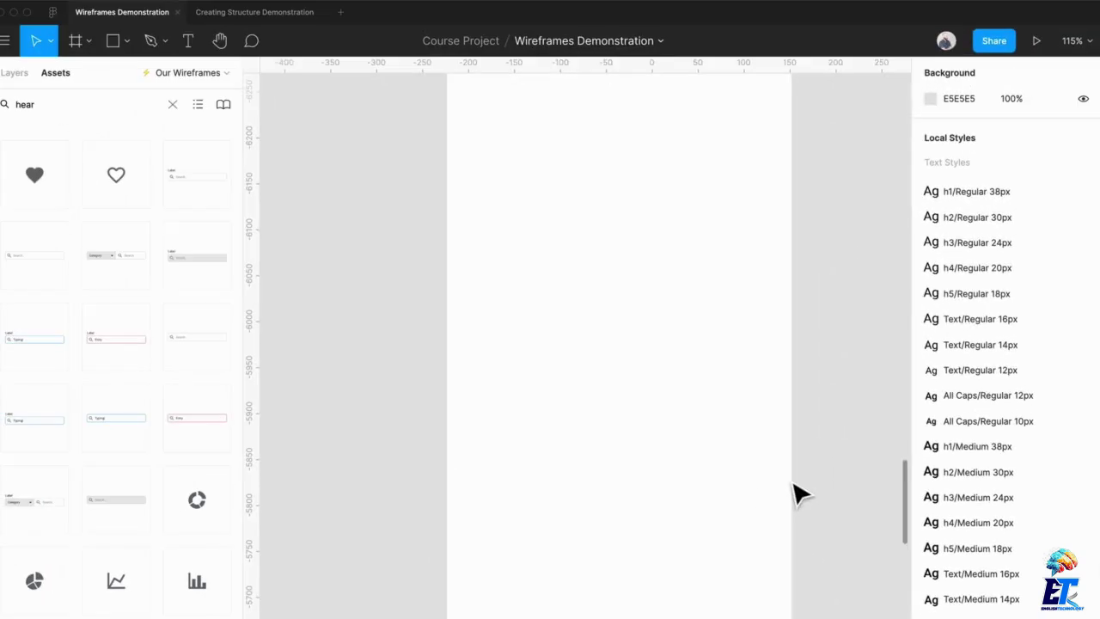
Search the assets for "sear" and place the unlabelled Search field near the top of the Homepage frame
scroll(705, 434, right, 2)
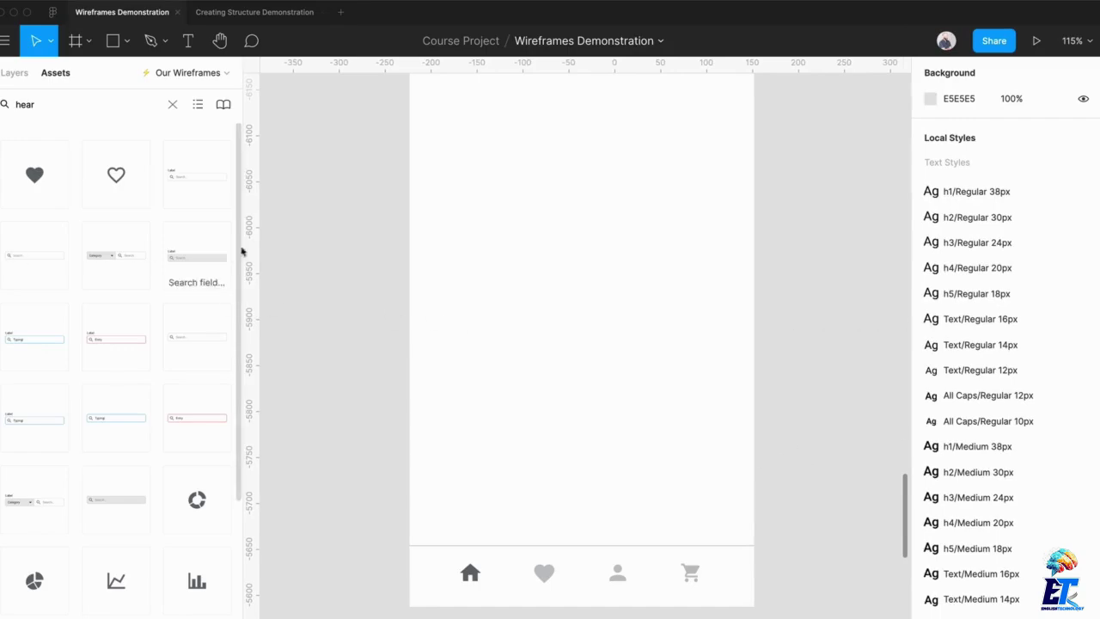
scroll(613, 226, up, 5)
scroll(613, 226, up, 1)
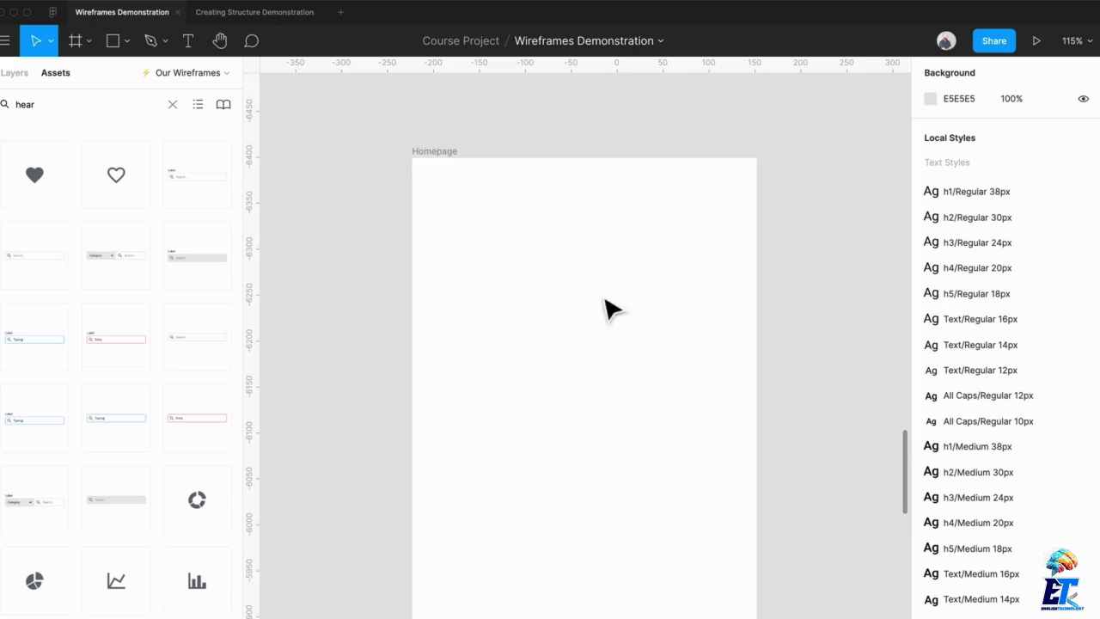
click(173, 105)
text(sear)
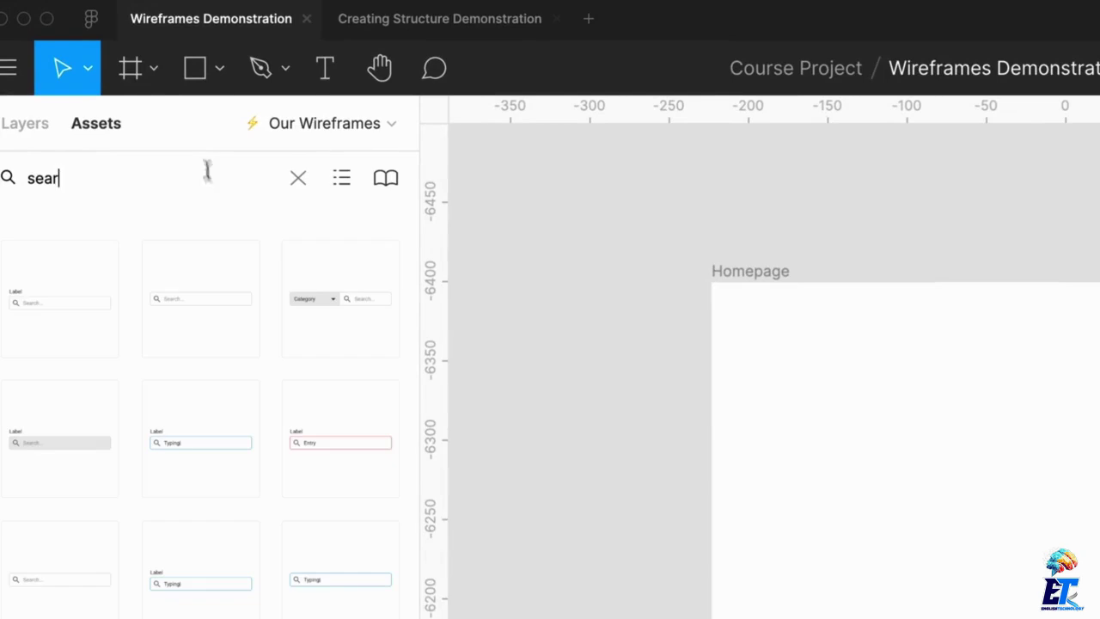
drag(189, 287, 945, 404)
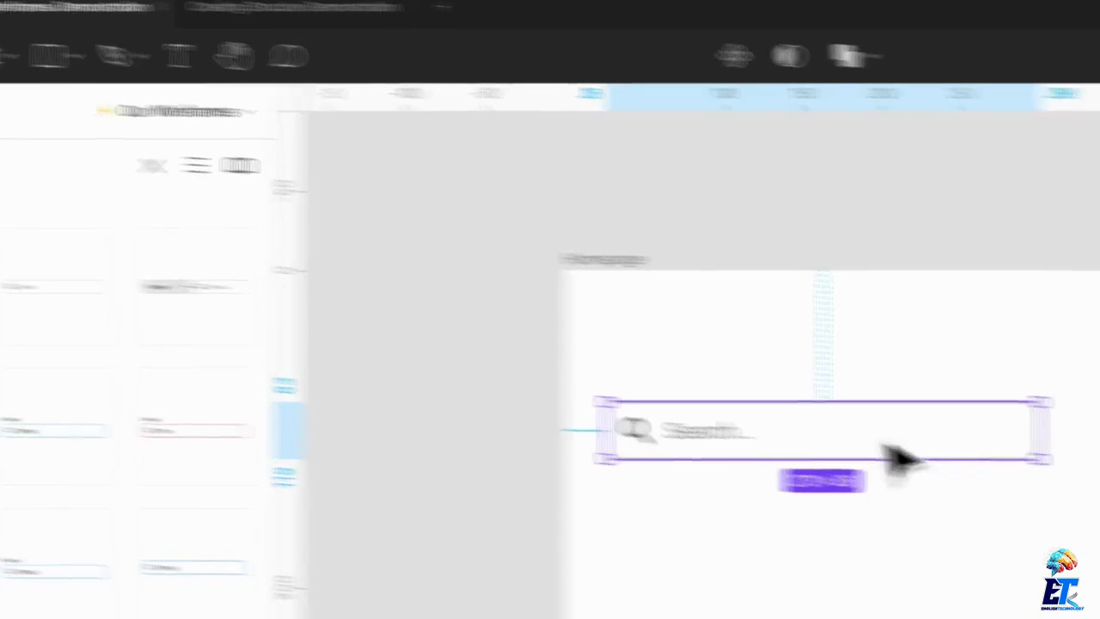
Position the search field near the top of the Homepage frame at X 31 and widen it to 313 px
drag(883, 445, 832, 232)
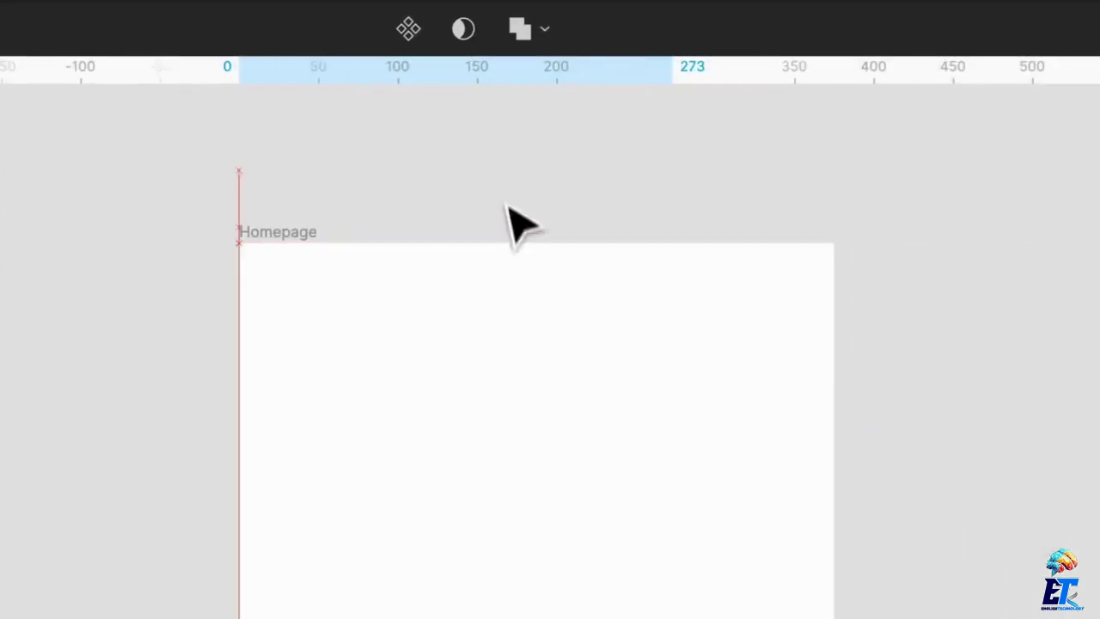
drag(507, 204, 516, 167)
drag(553, 135, 605, 344)
click(675, 401)
drag(686, 354, 810, 356)
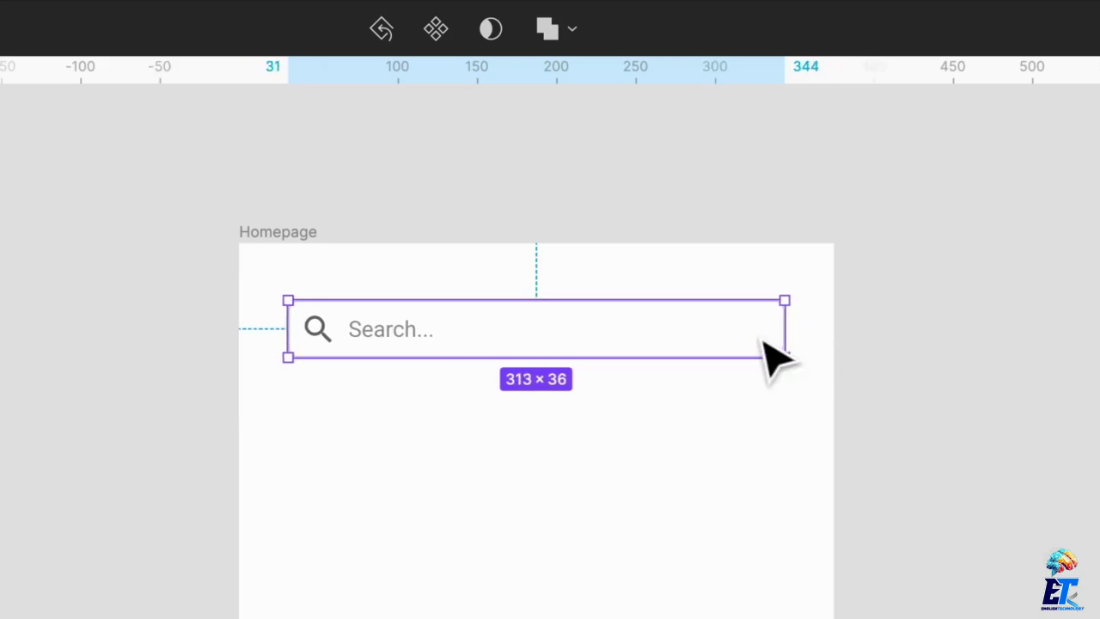
click(907, 308)
scroll(886, 341, down, 2)
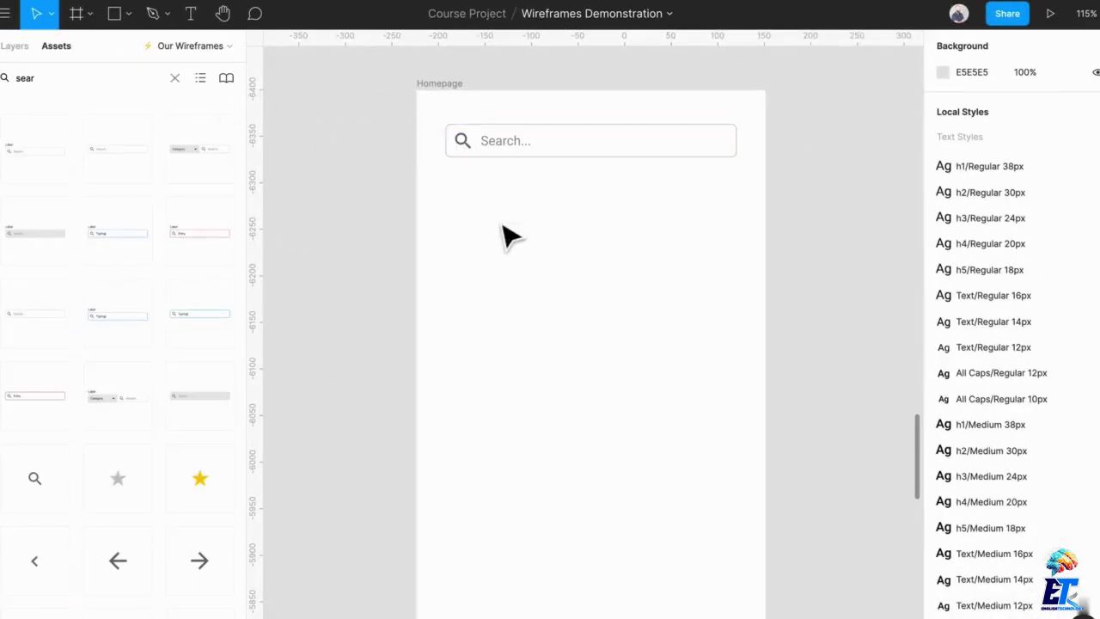
Add a personal "Hello" greeting as a text layer below the search field and make it auto width
key(t)
drag(444, 189, 604, 249)
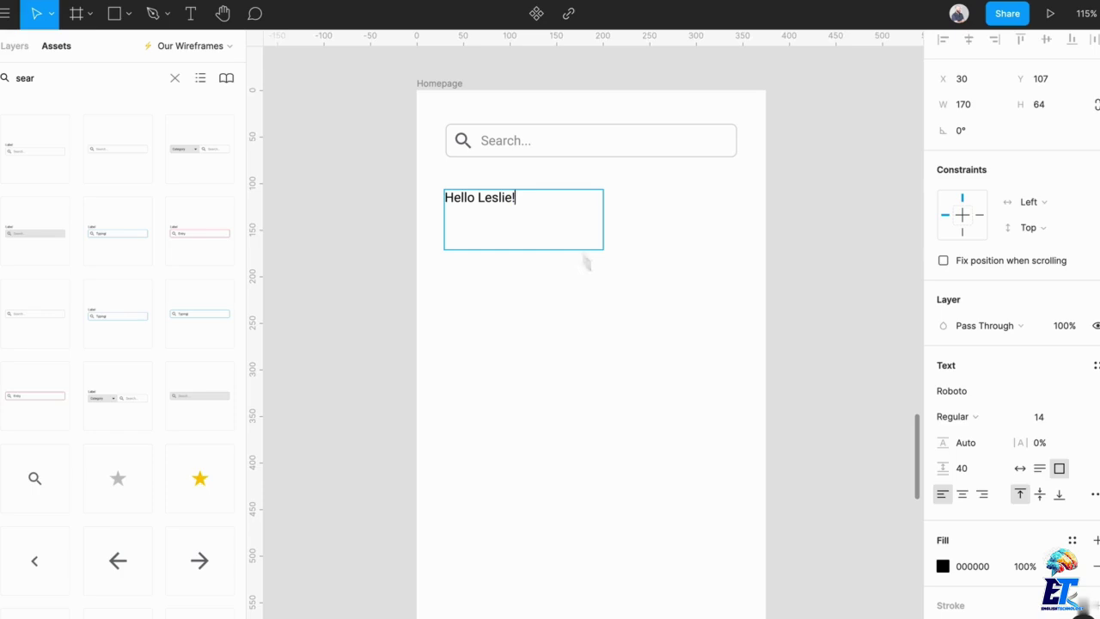
click(1020, 469)
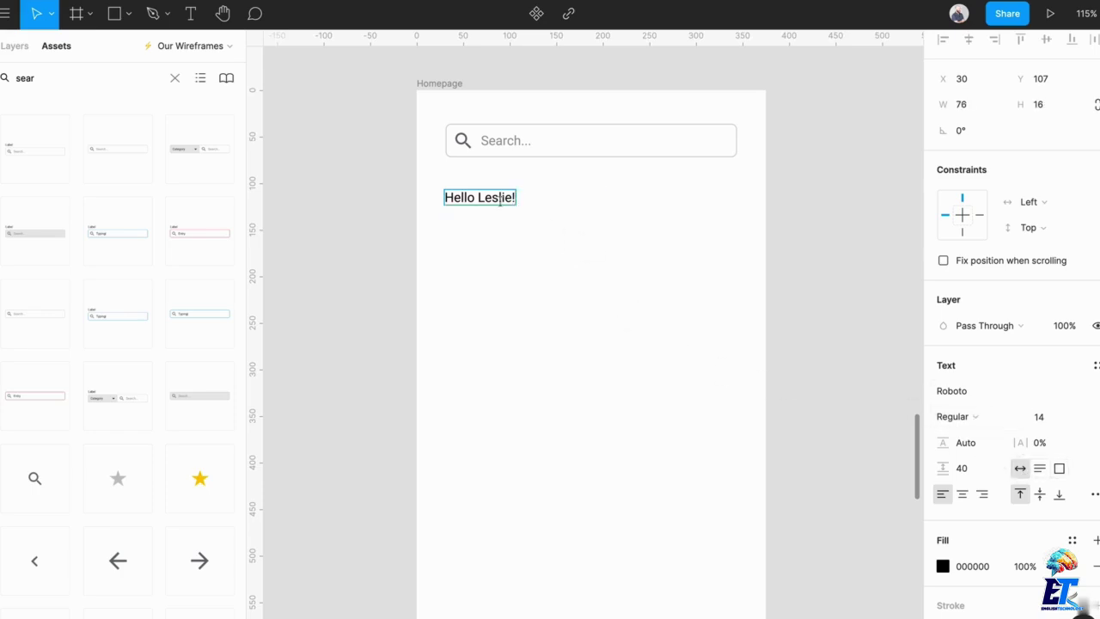
Apply the h3/Medium 24px text style to the greeting and move it up to X 31, Y 96, aligned with the search field
key(ctrl+a)
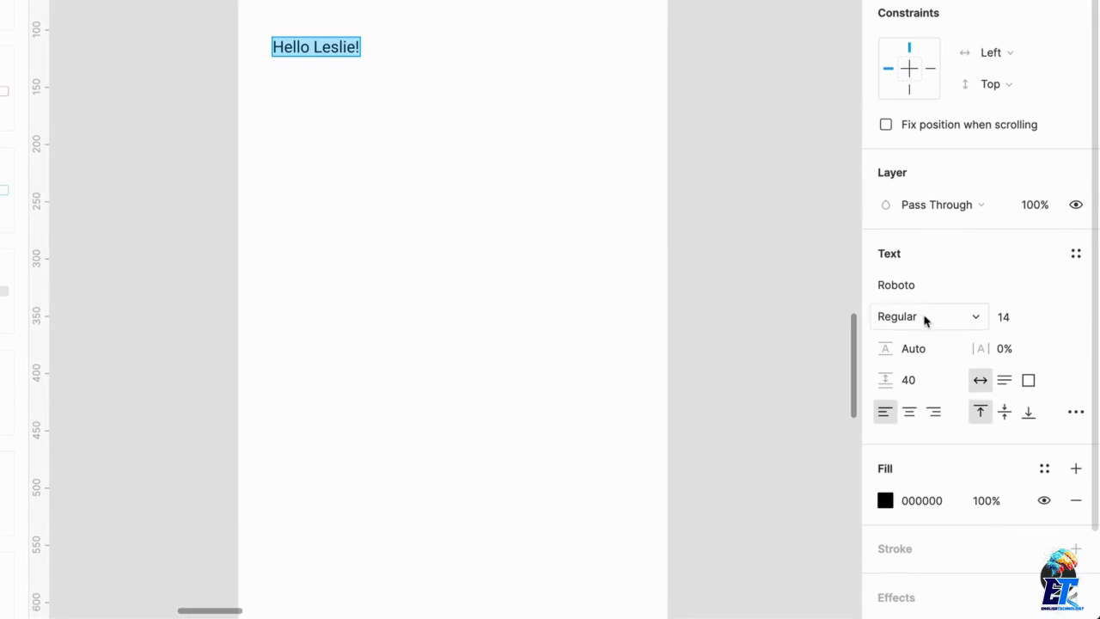
click(1075, 253)
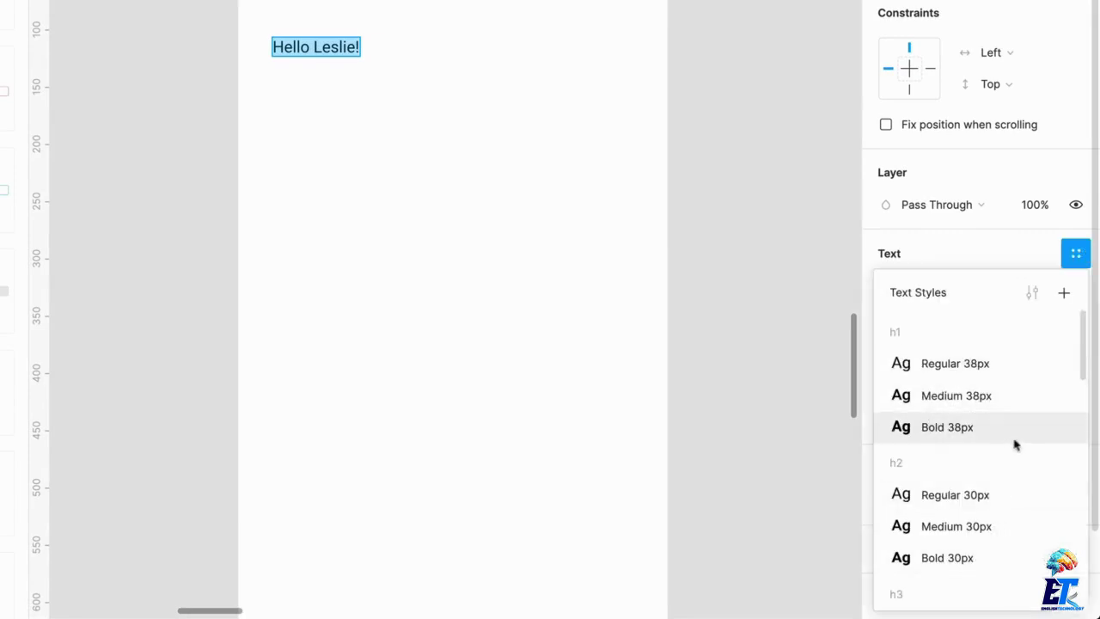
click(956, 397)
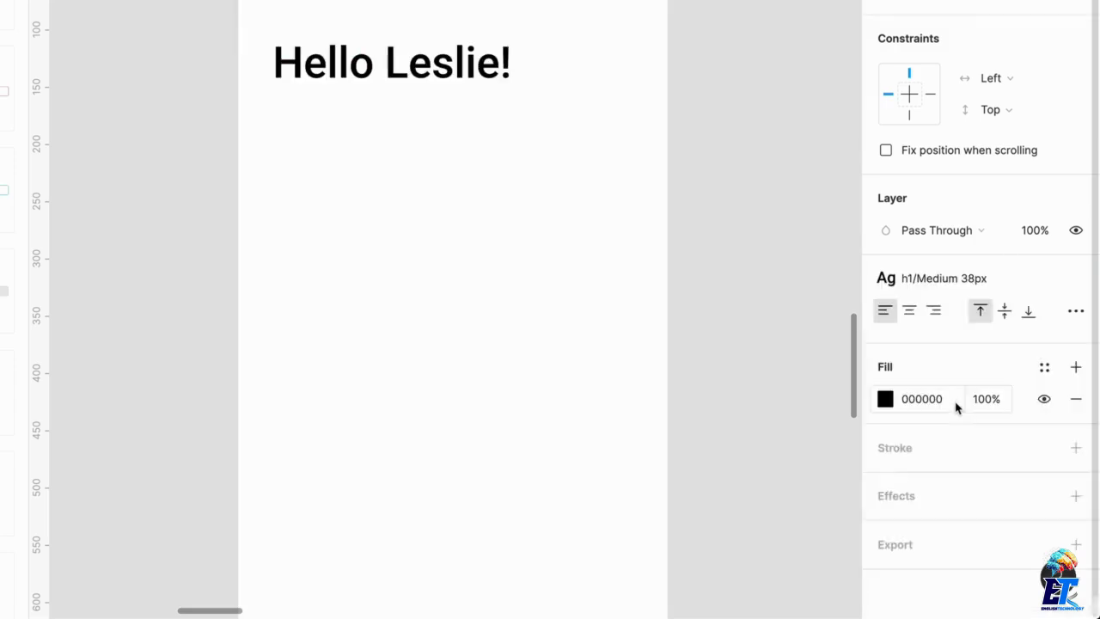
click(984, 279)
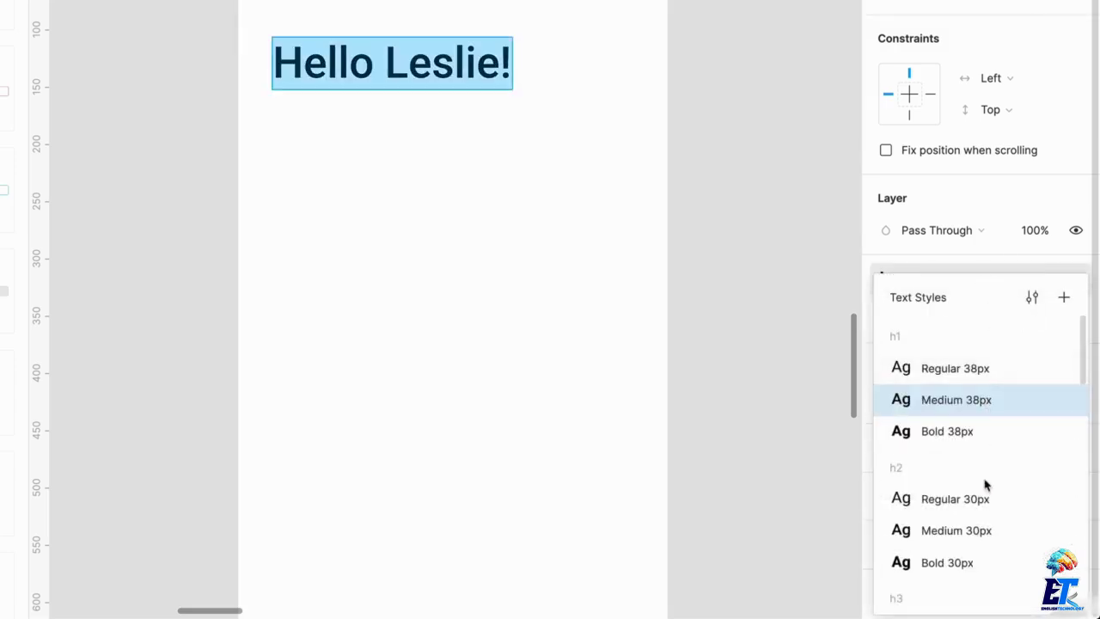
scroll(985, 485, down, 3)
click(971, 533)
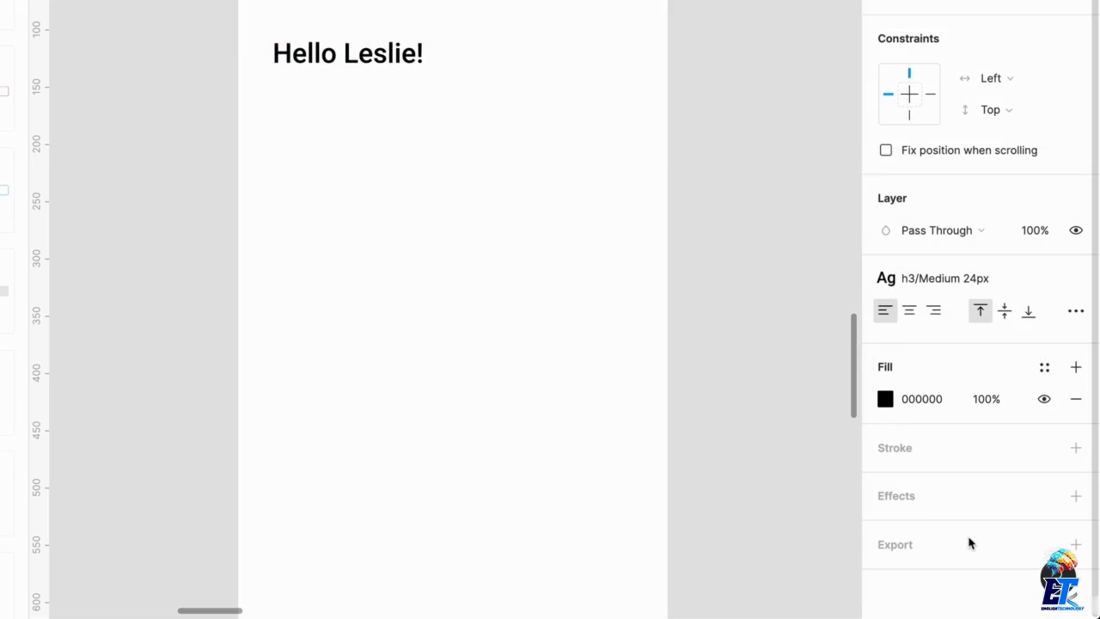
click(388, 230)
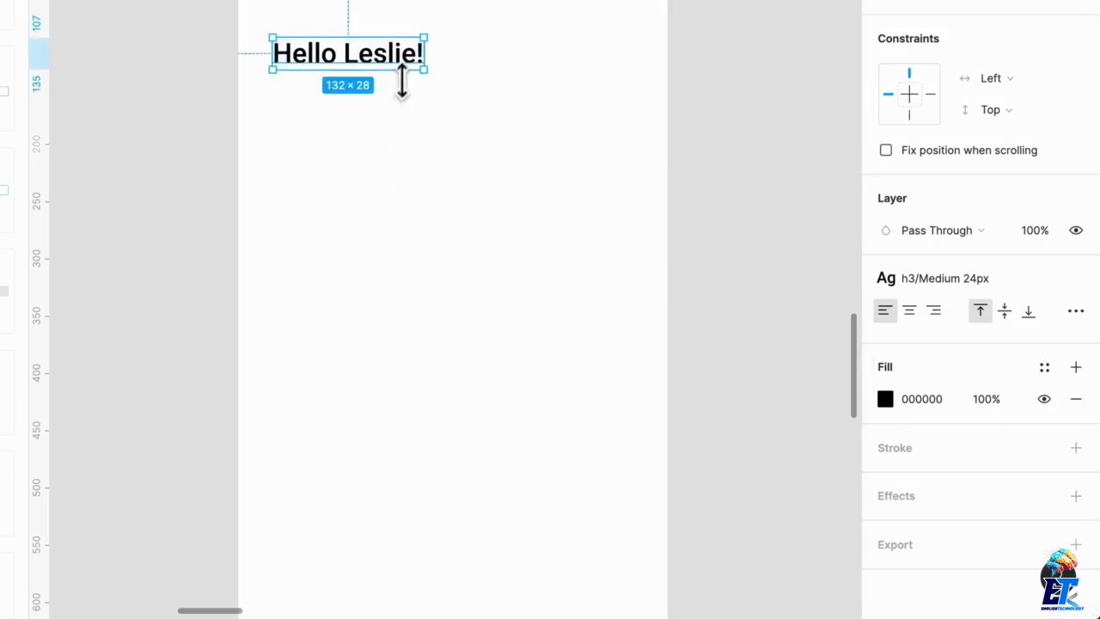
drag(398, 58, 389, 52)
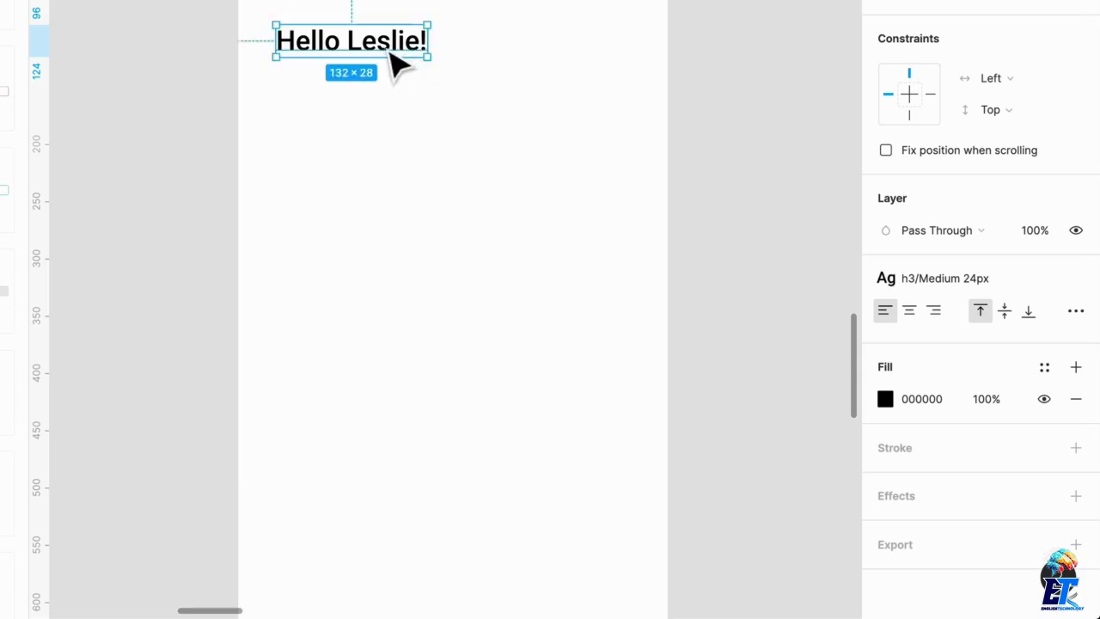
Duplicate the greeting directly below itself and replace the copy's text with "We have some recommendations for you."
scroll(387, 52, up, 3)
scroll(386, 52, down, 1)
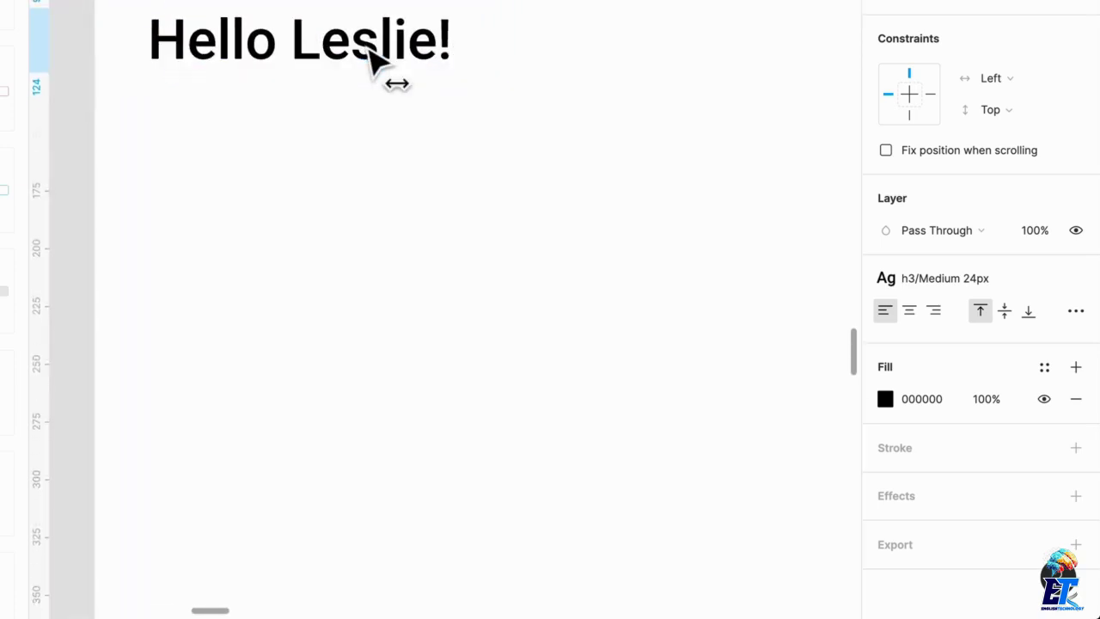
drag(380, 48, 422, 163)
key(shift)
key(alt)
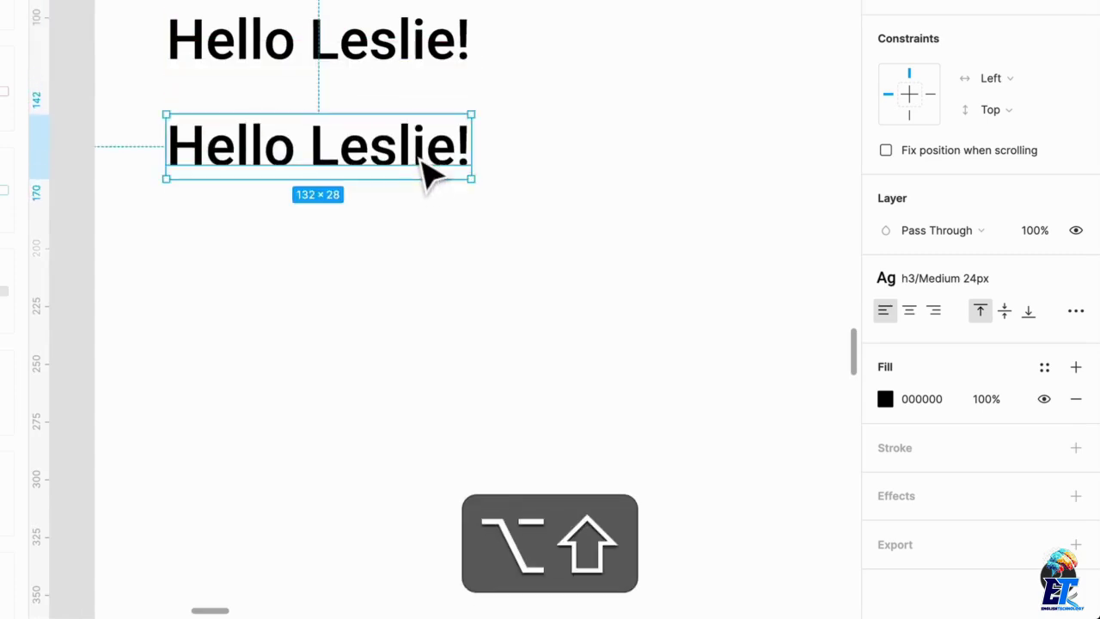
double_click(412, 150)
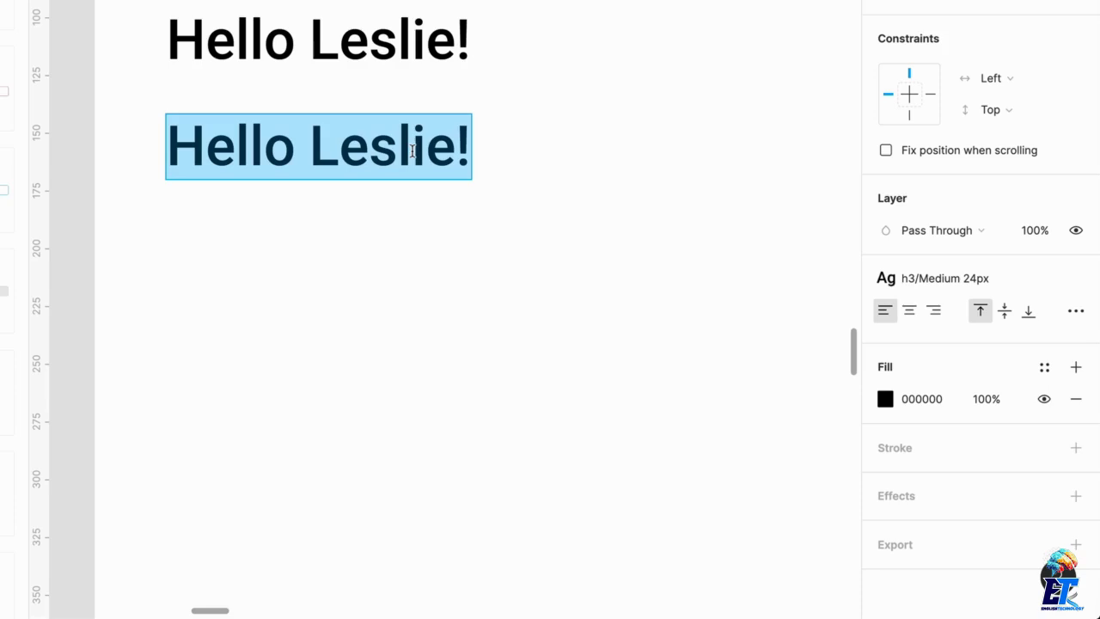
text(We have so)
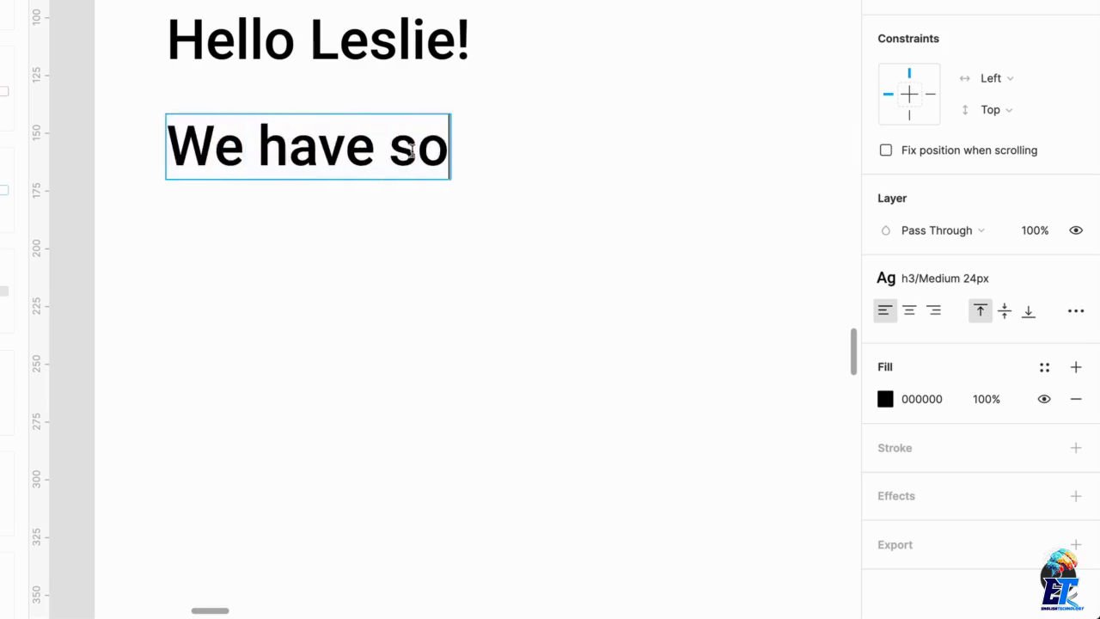
text(me recomme)
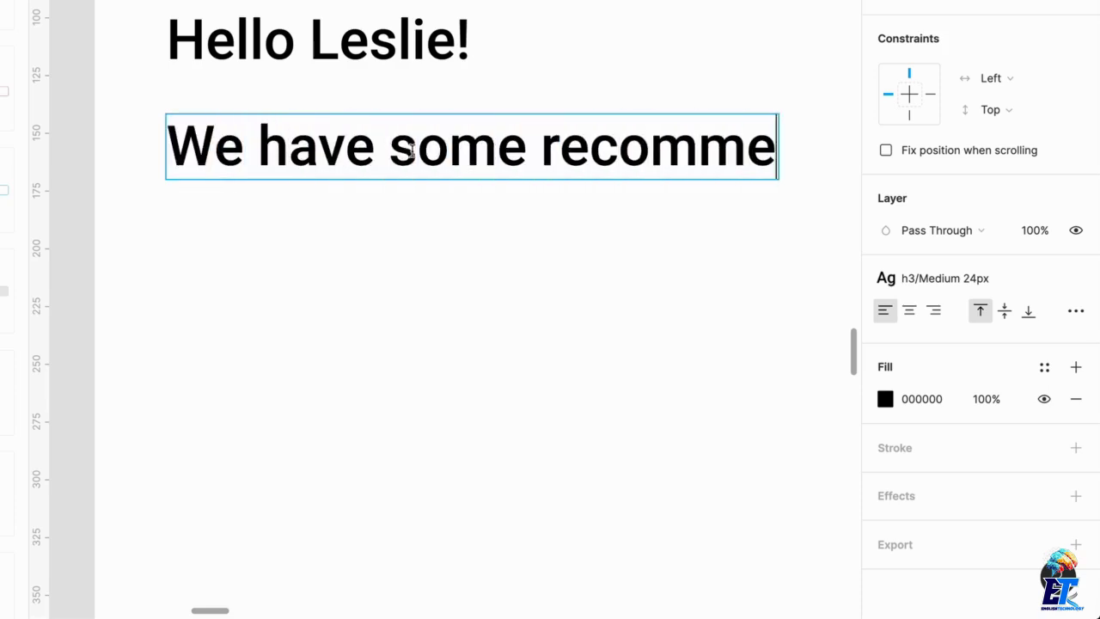
text(nda)
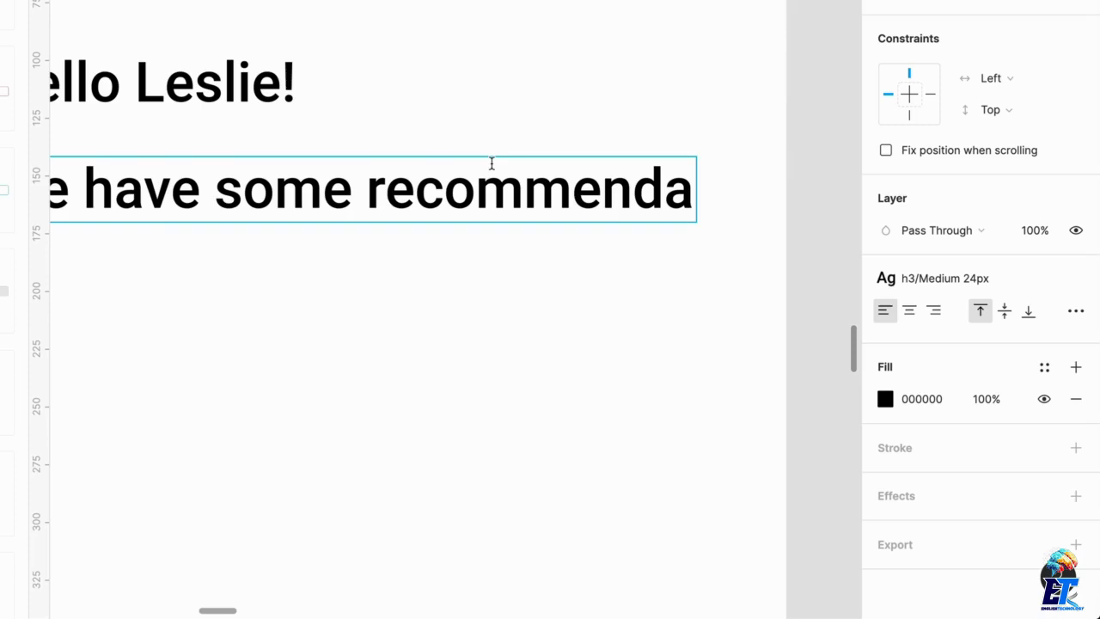
text(tion)
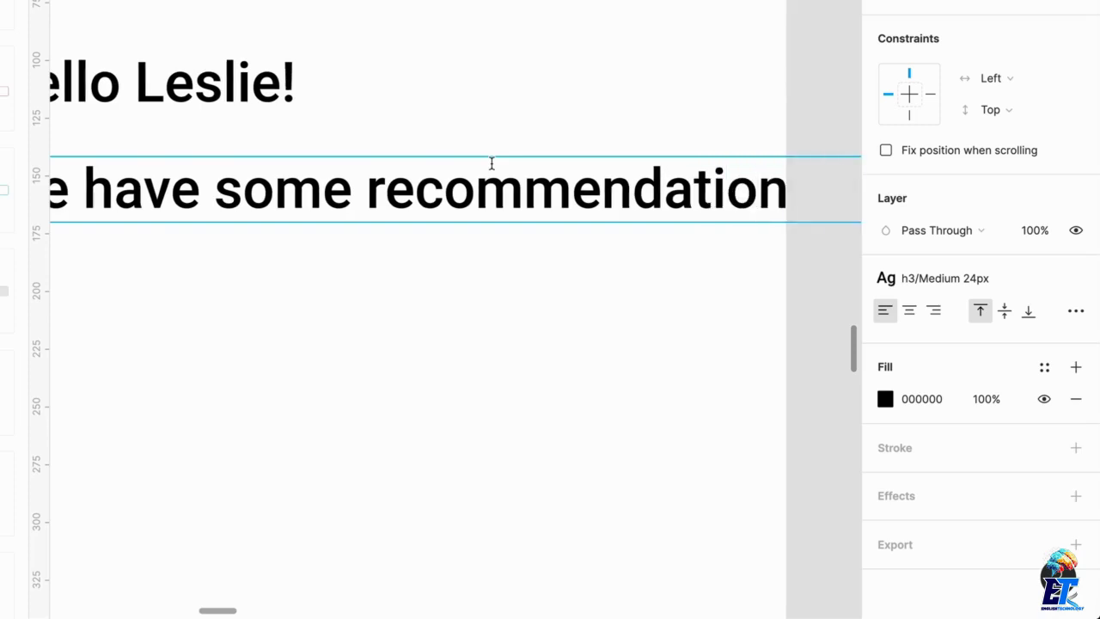
key(Escape)
Narrow the recommendations text to the search field's 313 px width and apply the Text/Regular 16px style
scroll(696, 292, down, 5)
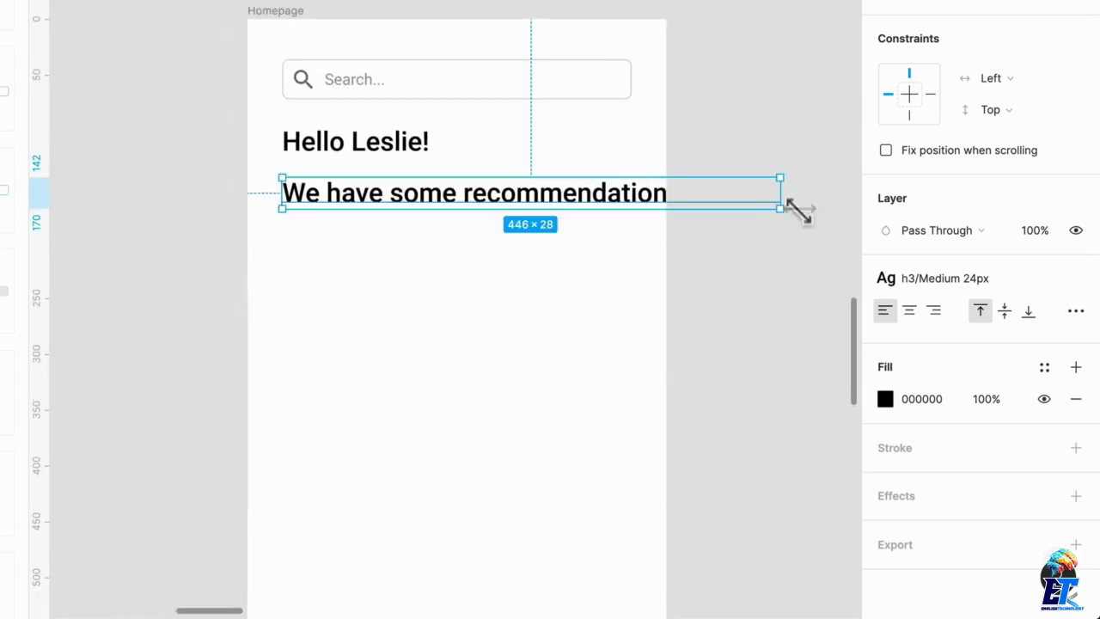
drag(797, 202, 646, 222)
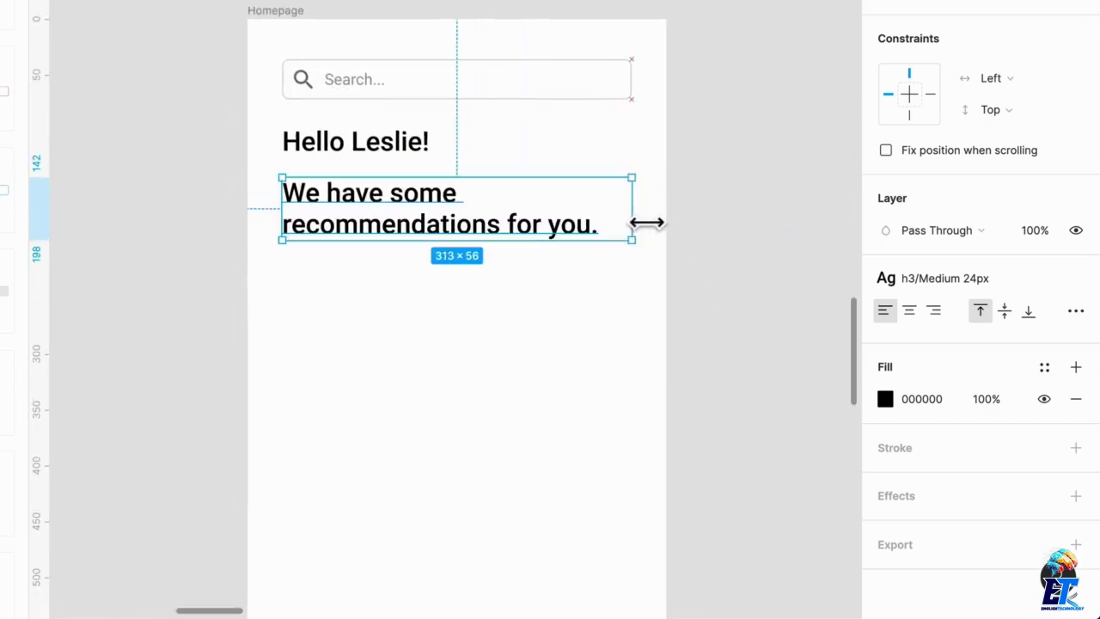
click(956, 280)
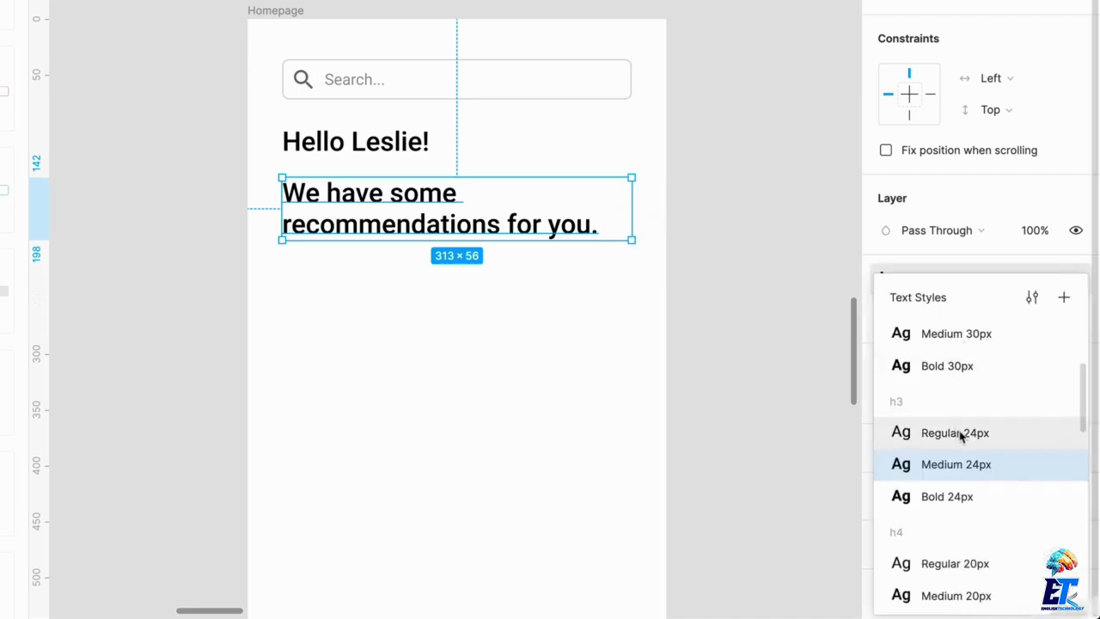
scroll(960, 435, down, 3)
scroll(960, 439, down, 5)
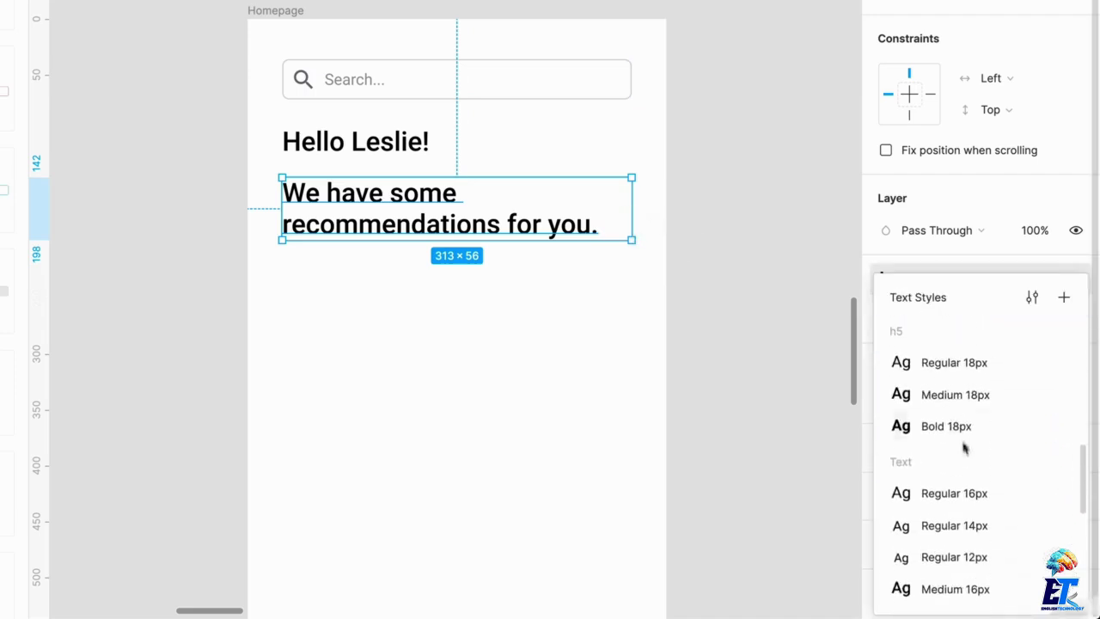
click(975, 493)
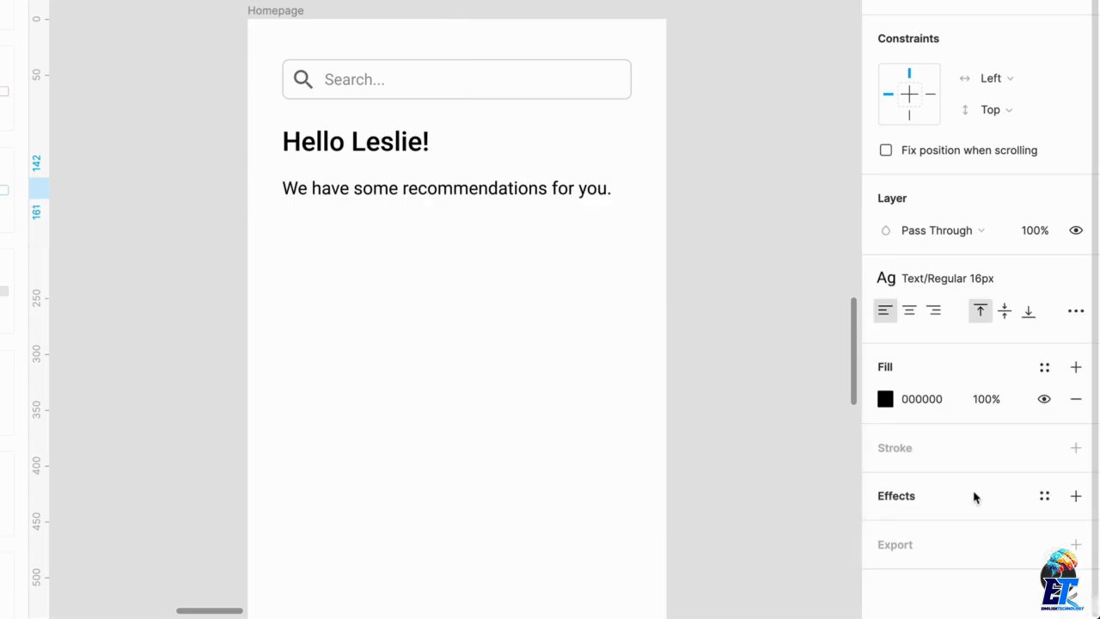
Move the recommendations line up to Y 132, closer beneath the greeting, and deselect it
click(560, 288)
drag(564, 204, 563, 197)
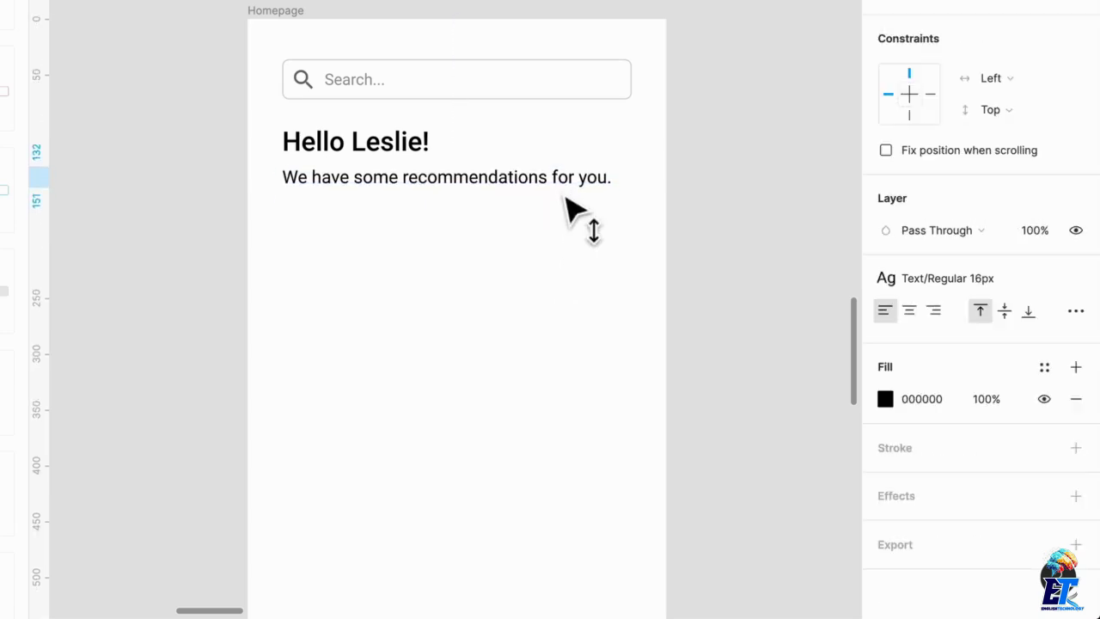
click(584, 268)
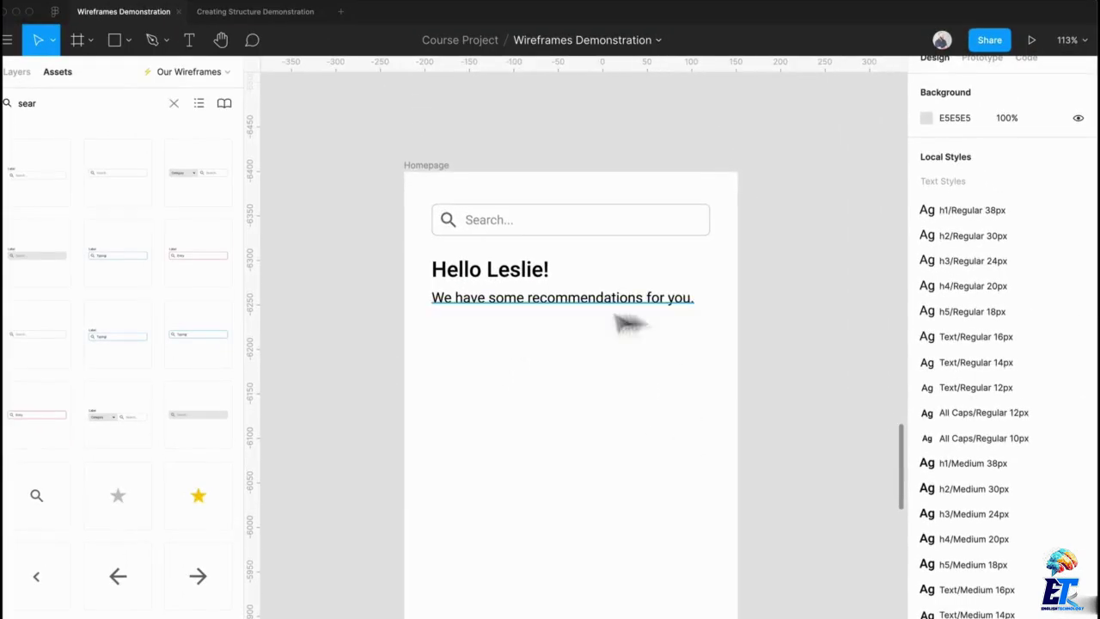
scroll(531, 434, down, 1)
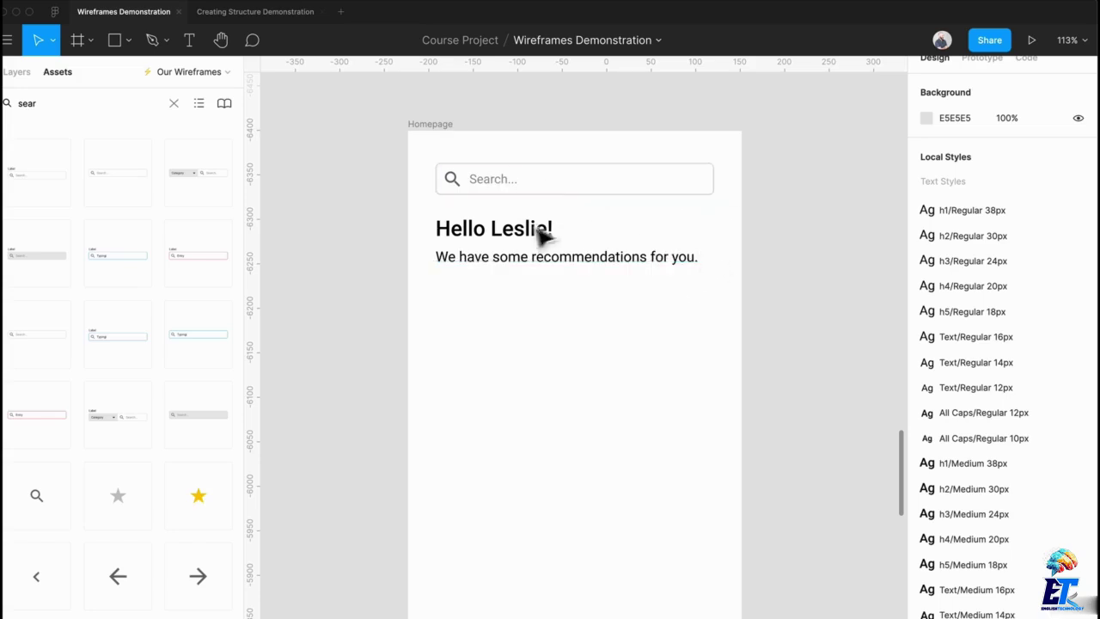
click(496, 245)
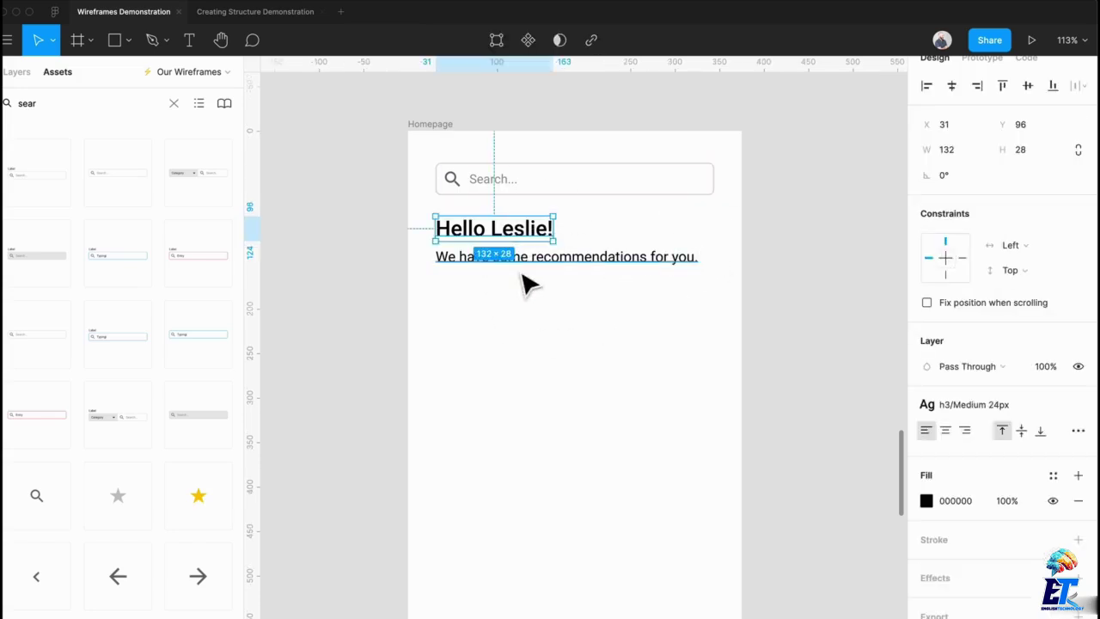
click(524, 262)
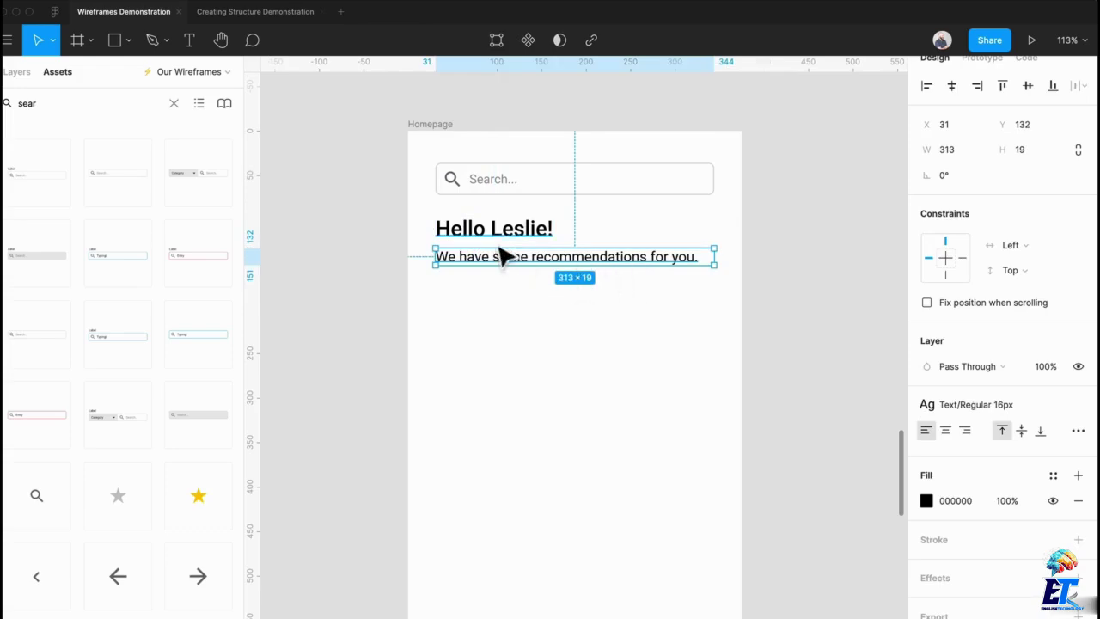
click(602, 348)
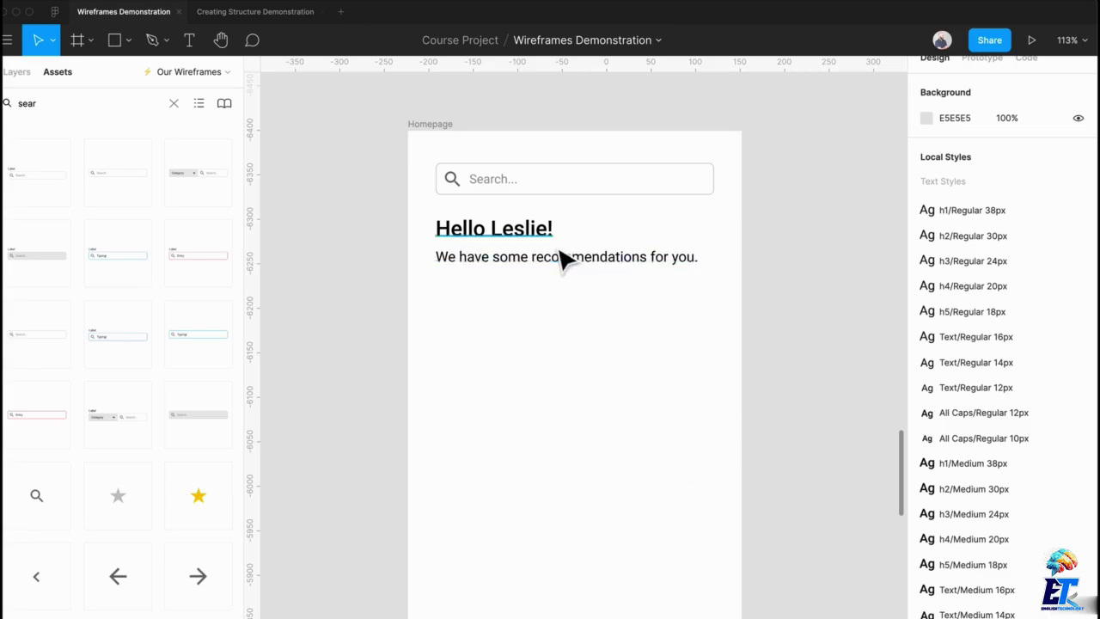
Create an auto-width "Just for you" text at Y 175 from a duplicate of the recommendations line placed below it
drag(562, 256, 588, 315)
double_click(577, 295)
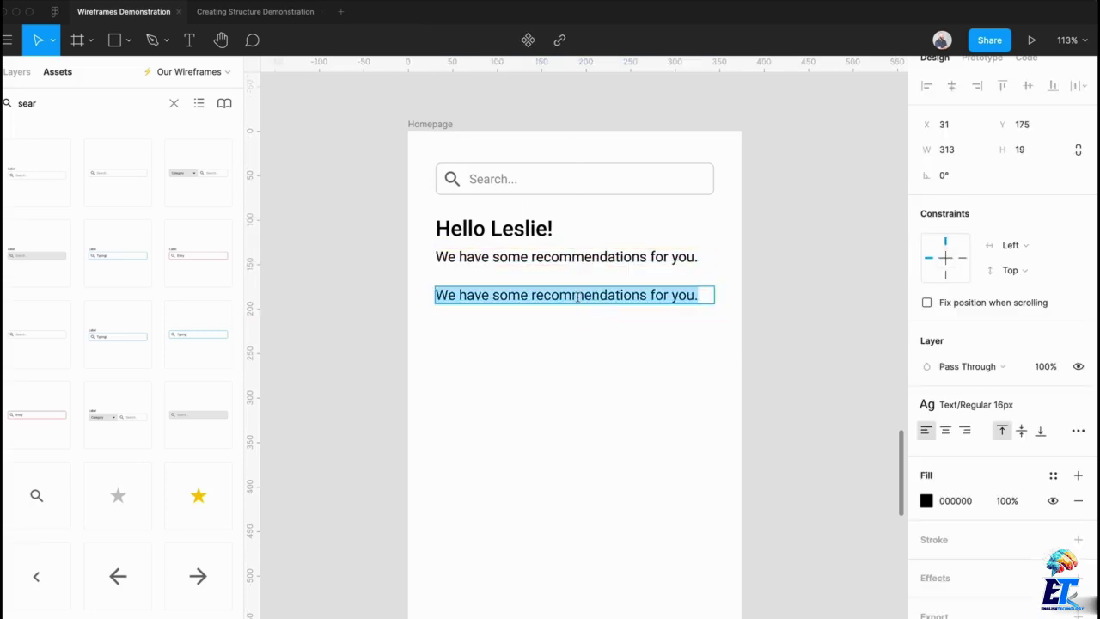
text(Just for you)
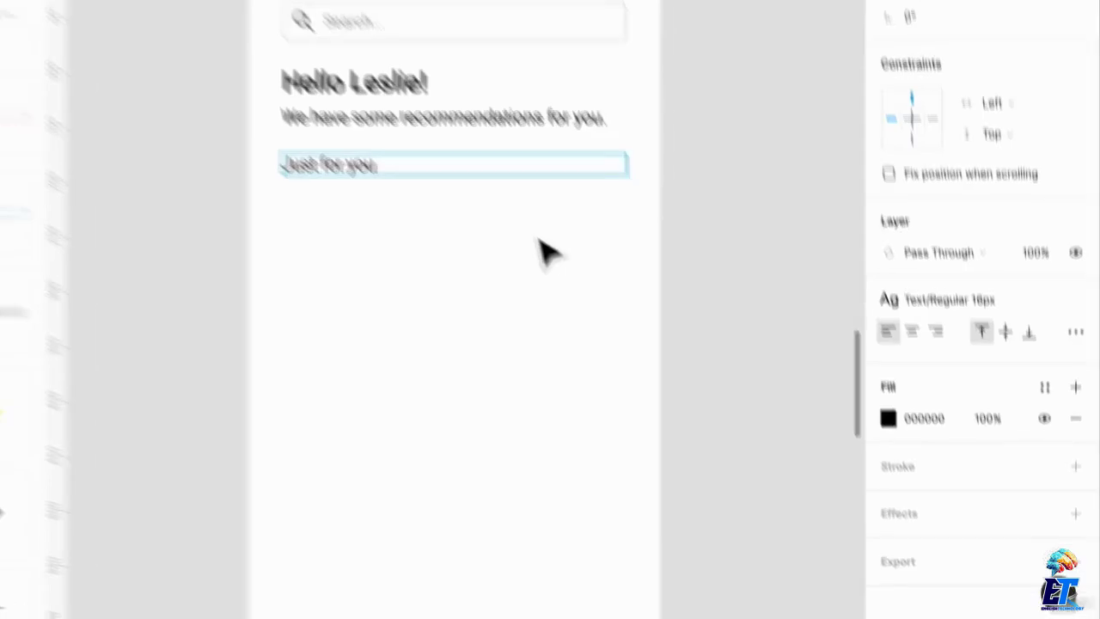
click(642, 355)
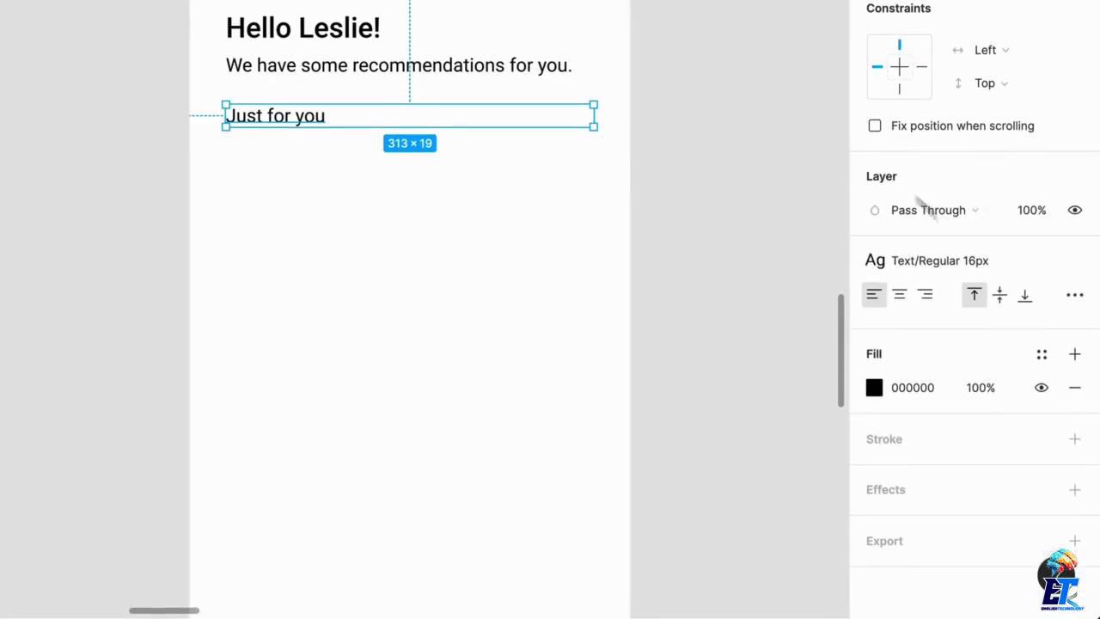
click(1074, 294)
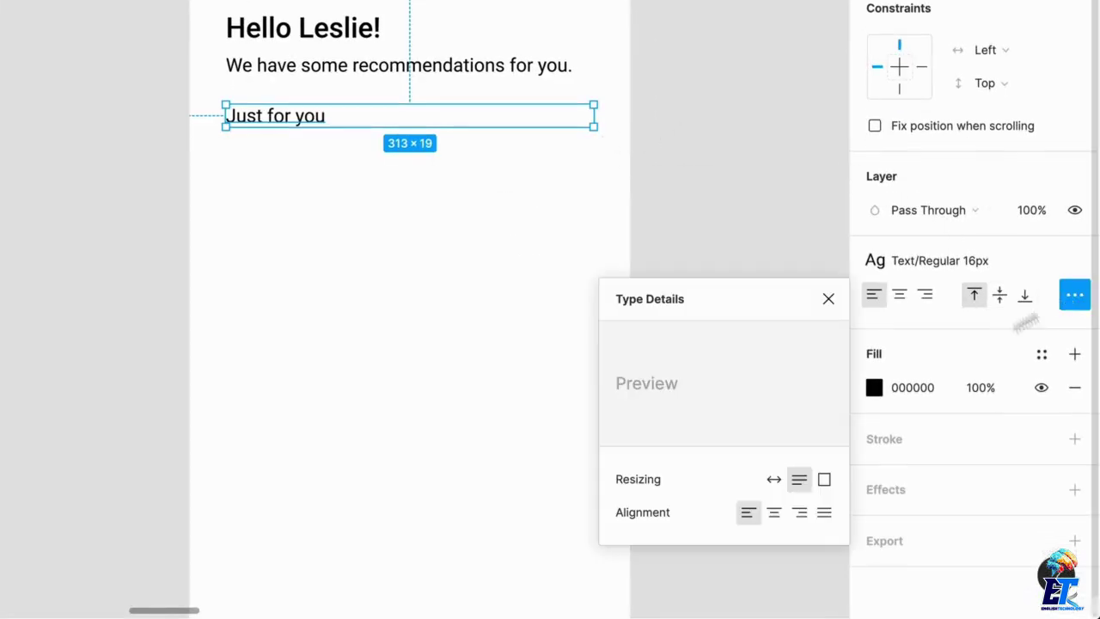
click(773, 481)
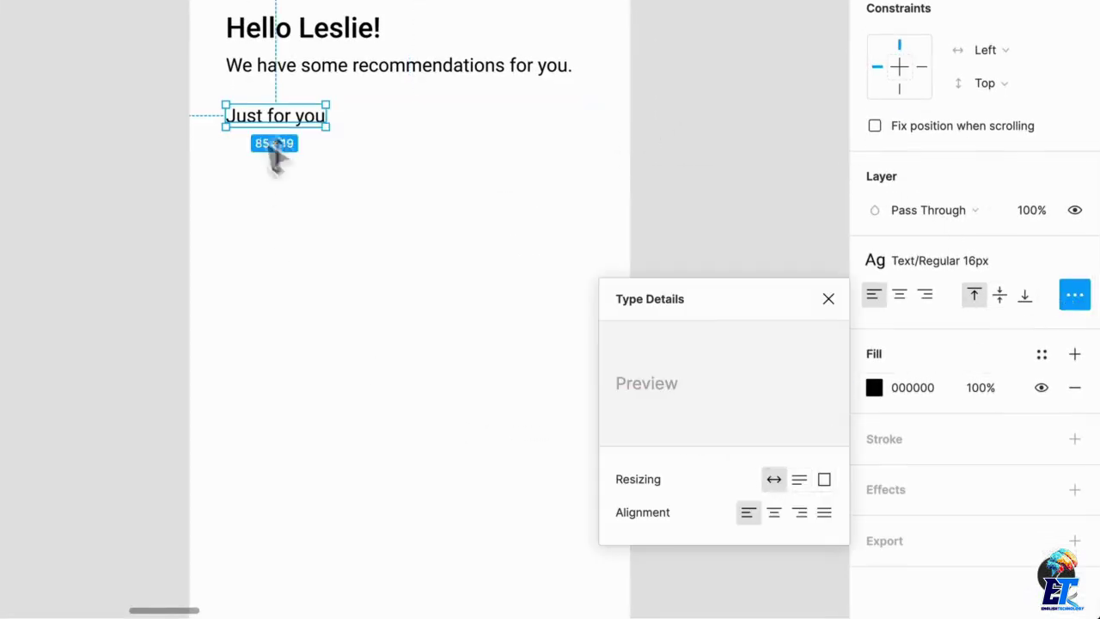
Apply the Text/Bold 16px style to the "Just for you" heading and deselect it
click(361, 235)
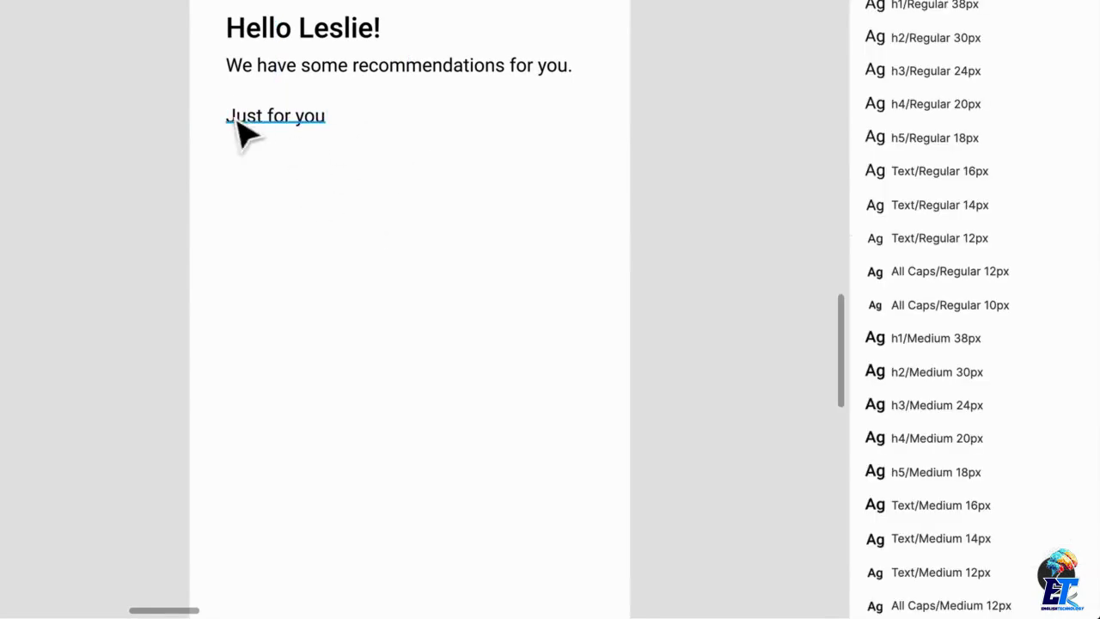
double_click(257, 118)
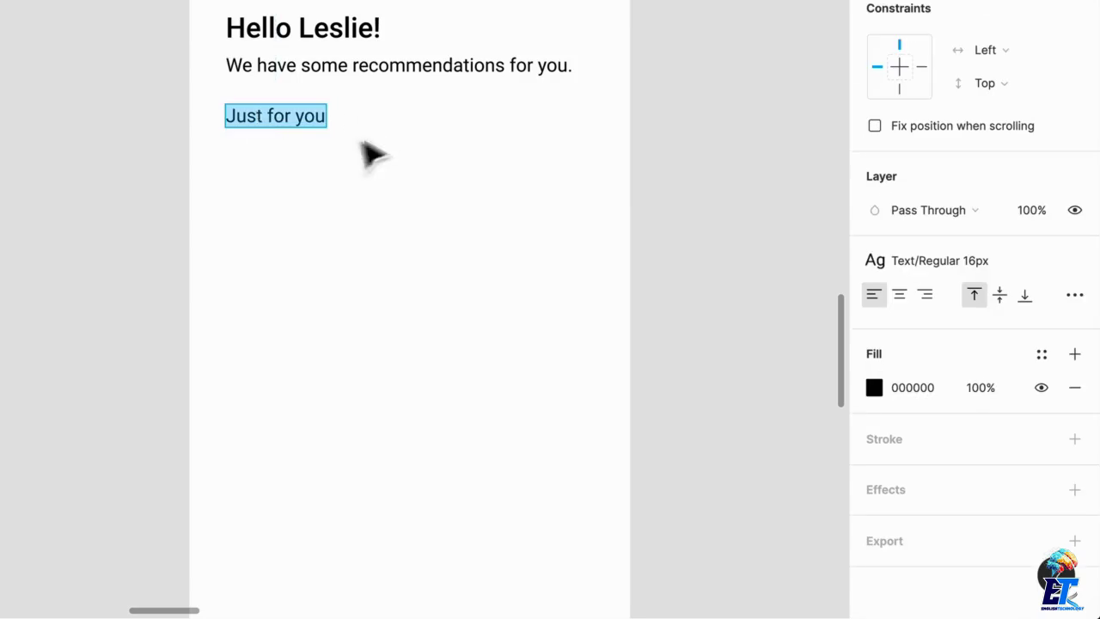
key(Escape)
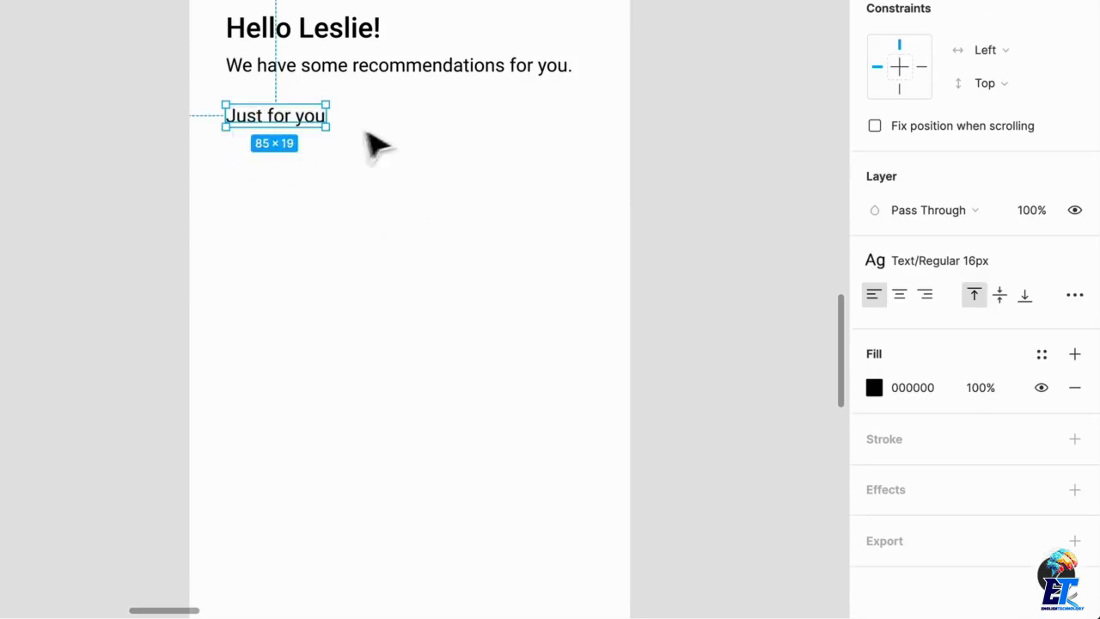
click(990, 260)
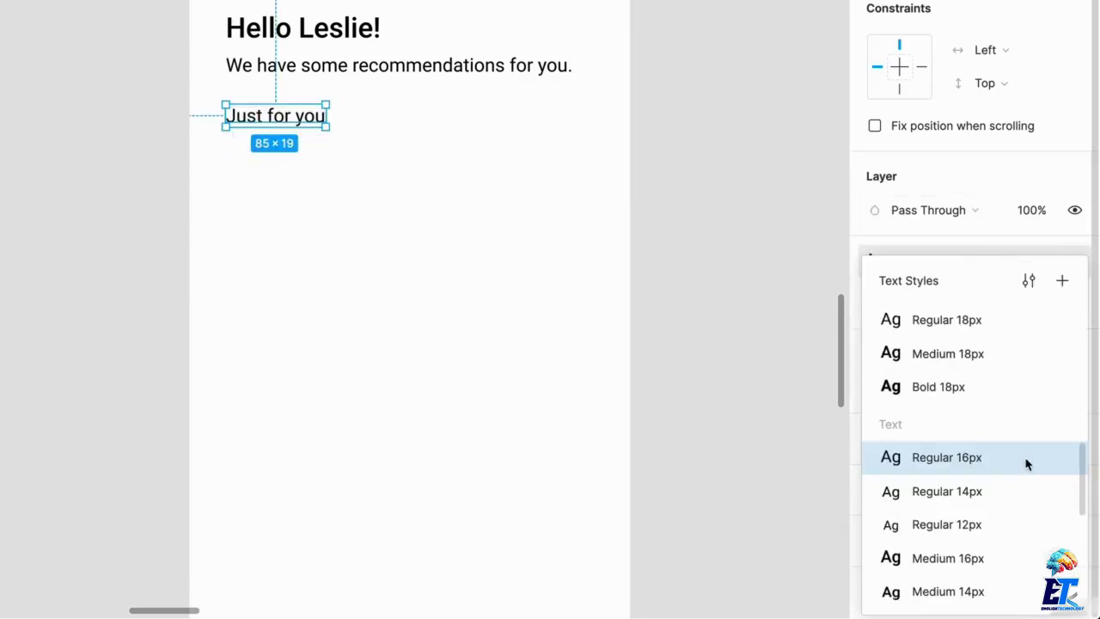
scroll(1004, 454, down, 3)
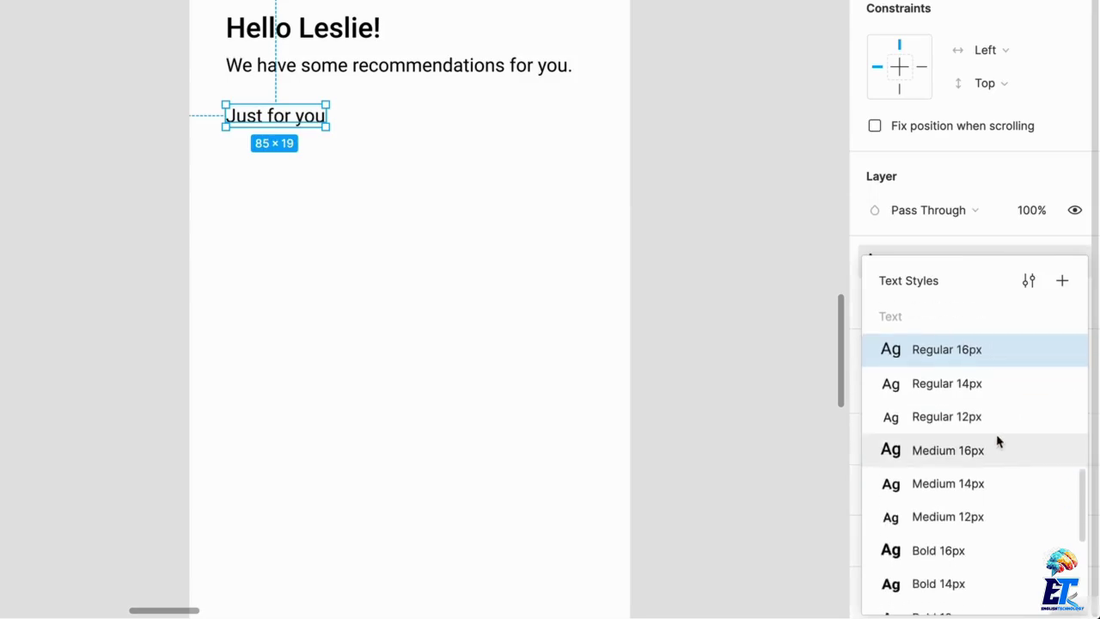
click(977, 560)
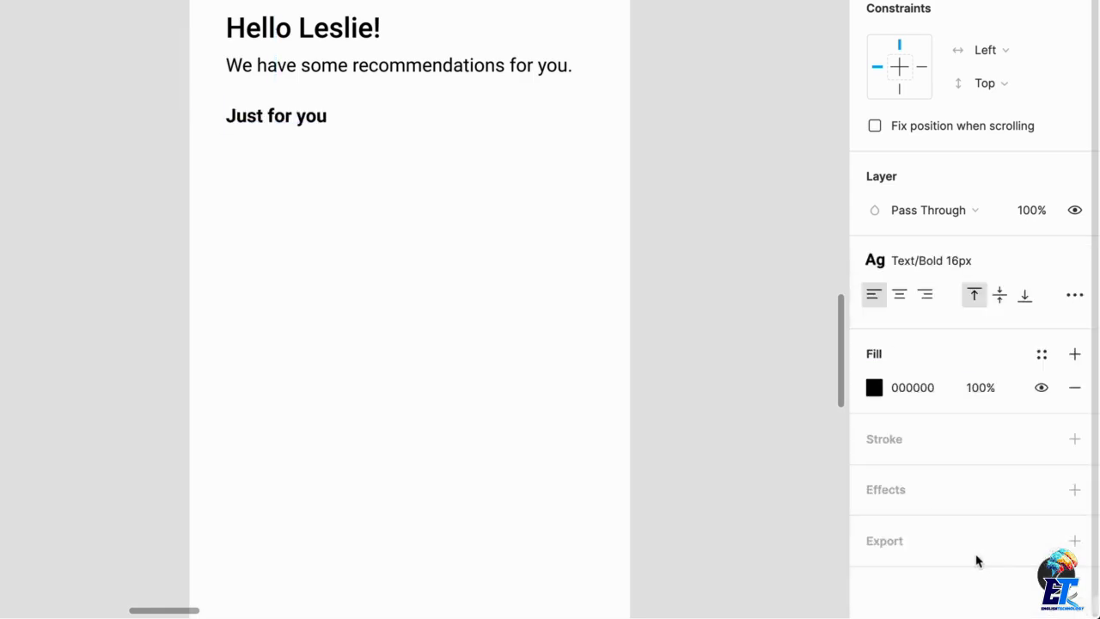
click(454, 277)
Duplicate the "Just for you" heading to the far end of its row, right-align the copy and change its text to "See all"
drag(303, 130, 574, 139)
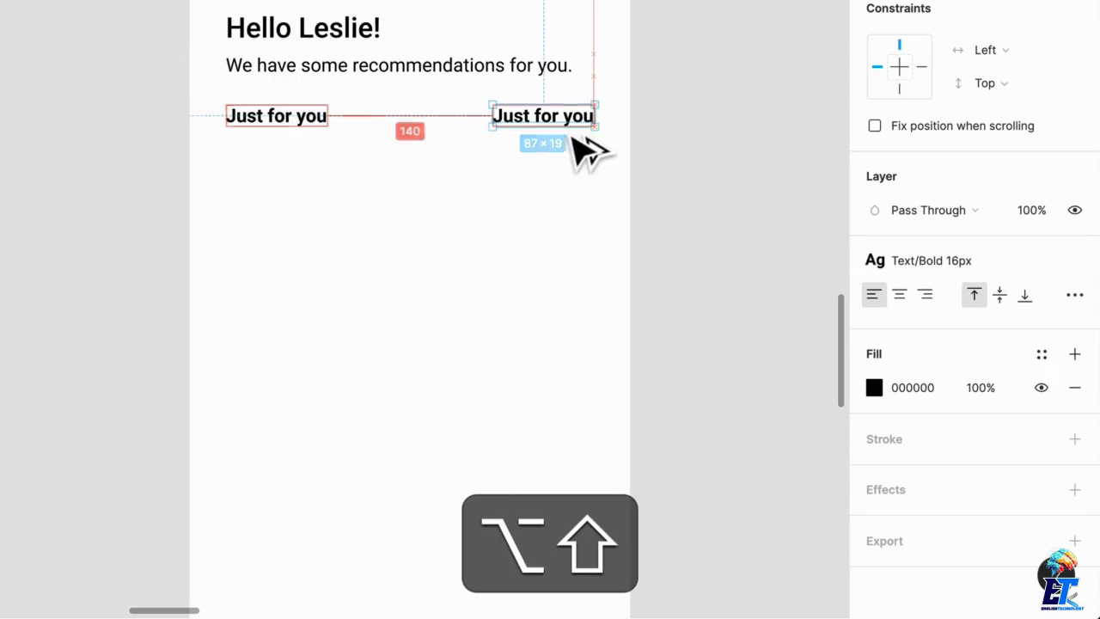
click(925, 295)
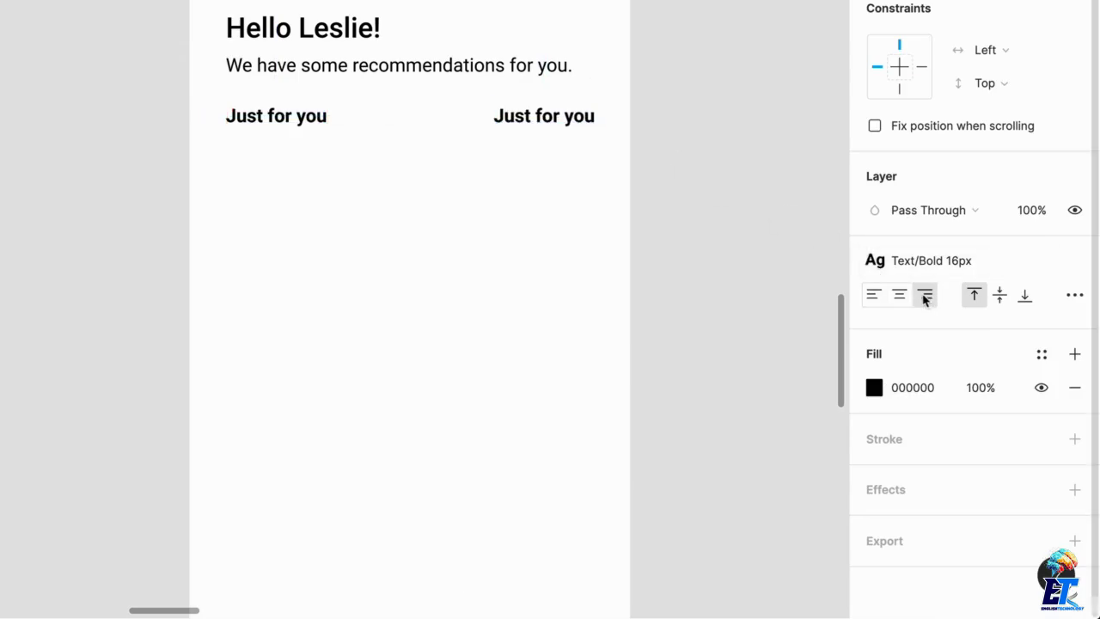
double_click(574, 126)
text(See all)
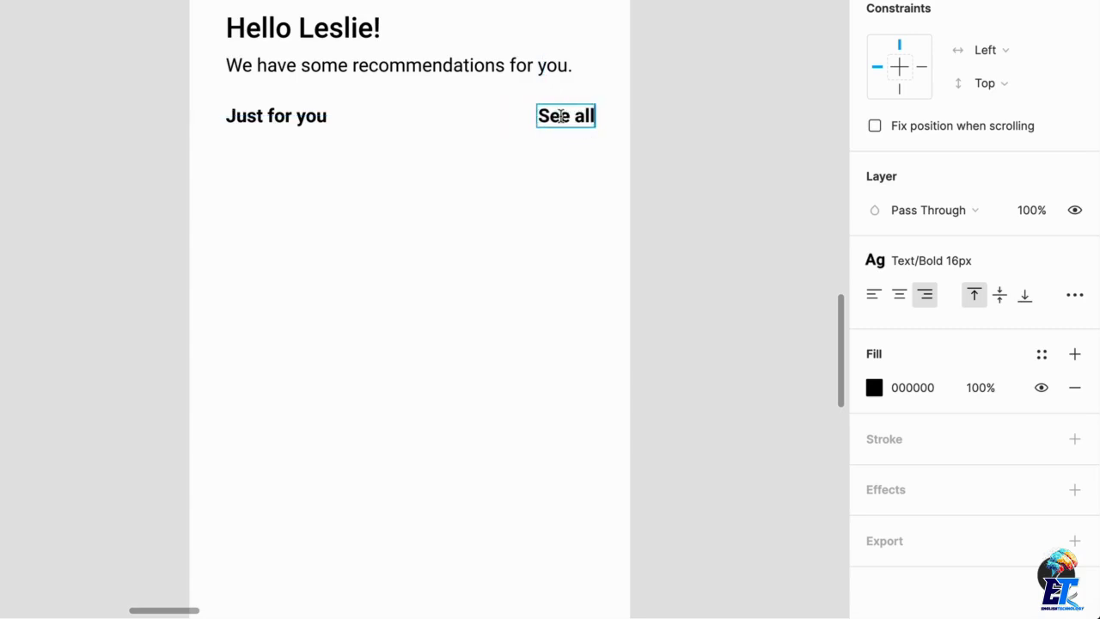
Apply the Text/Medium 14px style to the "See all" text
key(super+a)
click(960, 260)
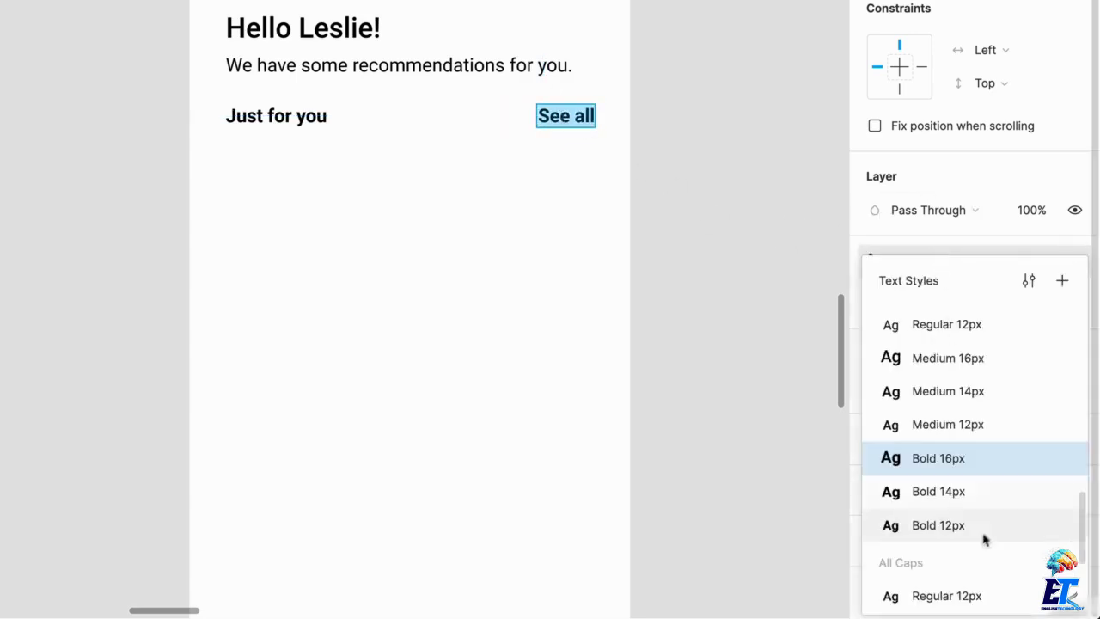
scroll(971, 516, down, 2)
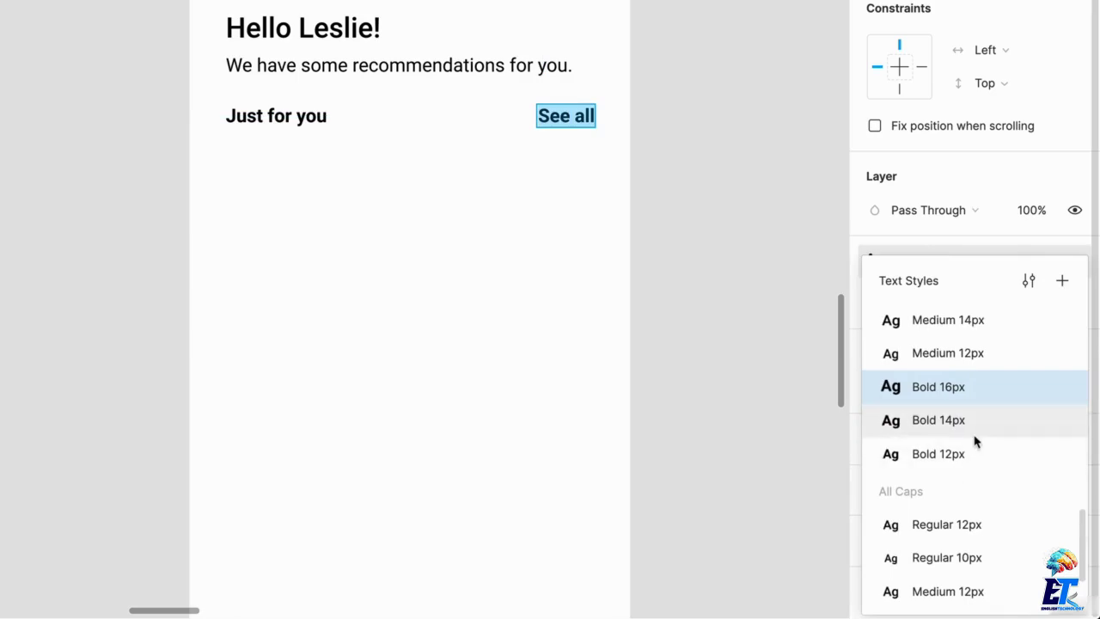
scroll(974, 442, up, 5)
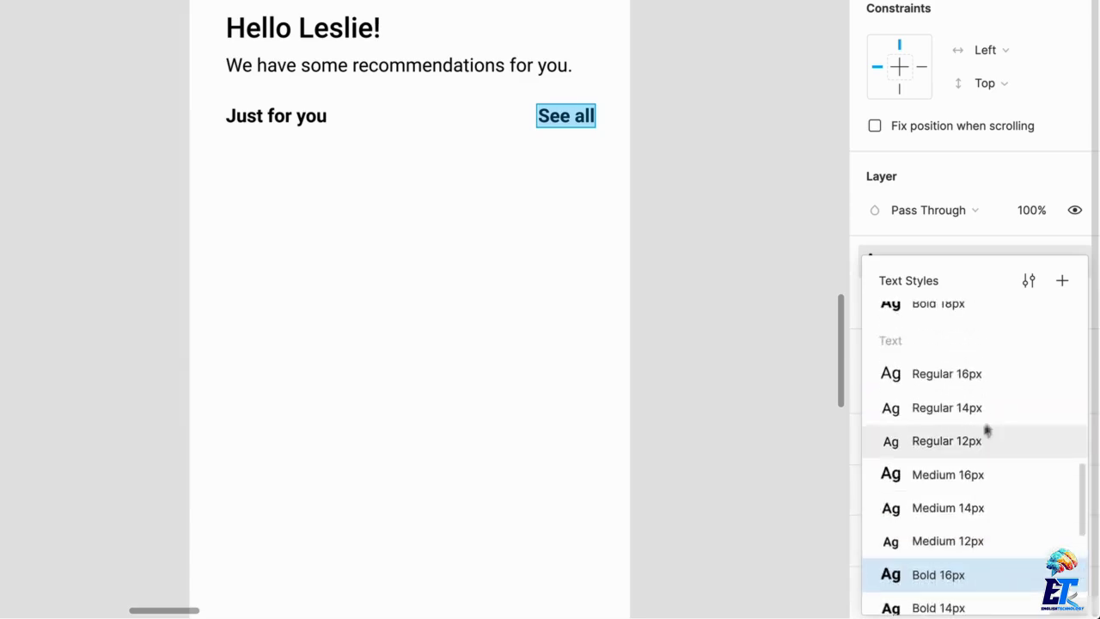
click(1001, 508)
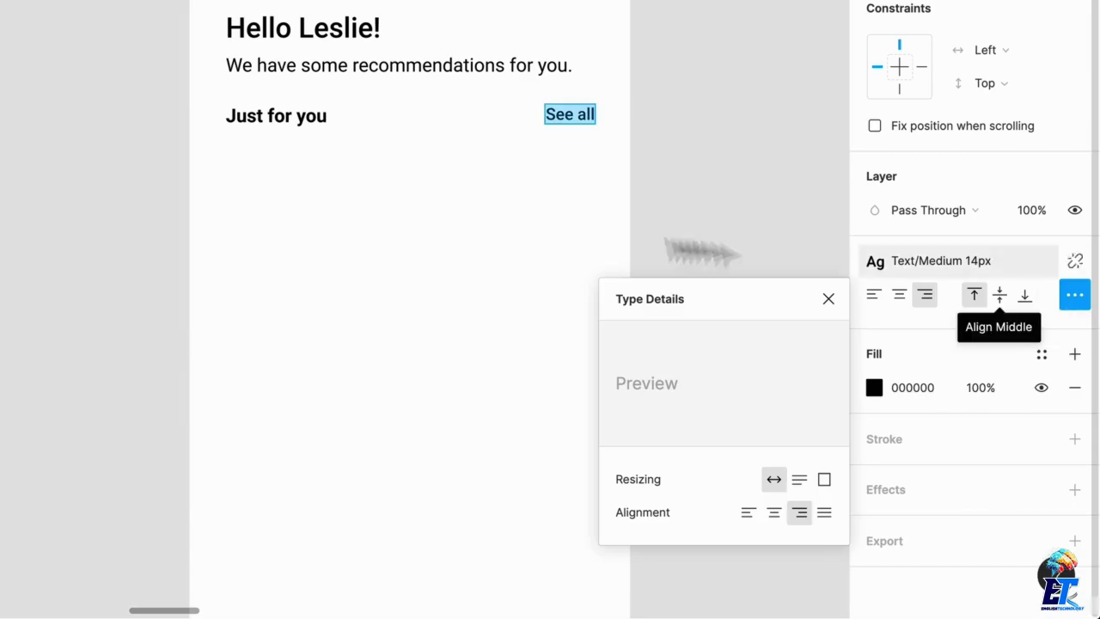
key(Escape)
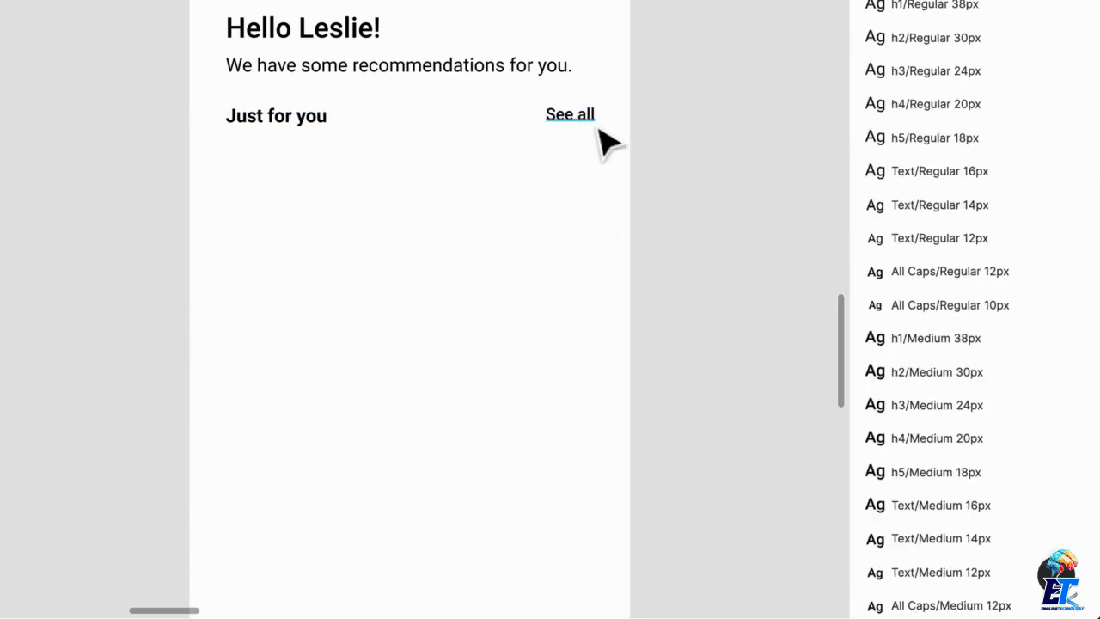
Nudge the "See all" text slightly down to line up with "Just for you", and check both texts selected together
drag(589, 121, 588, 128)
click(802, 157)
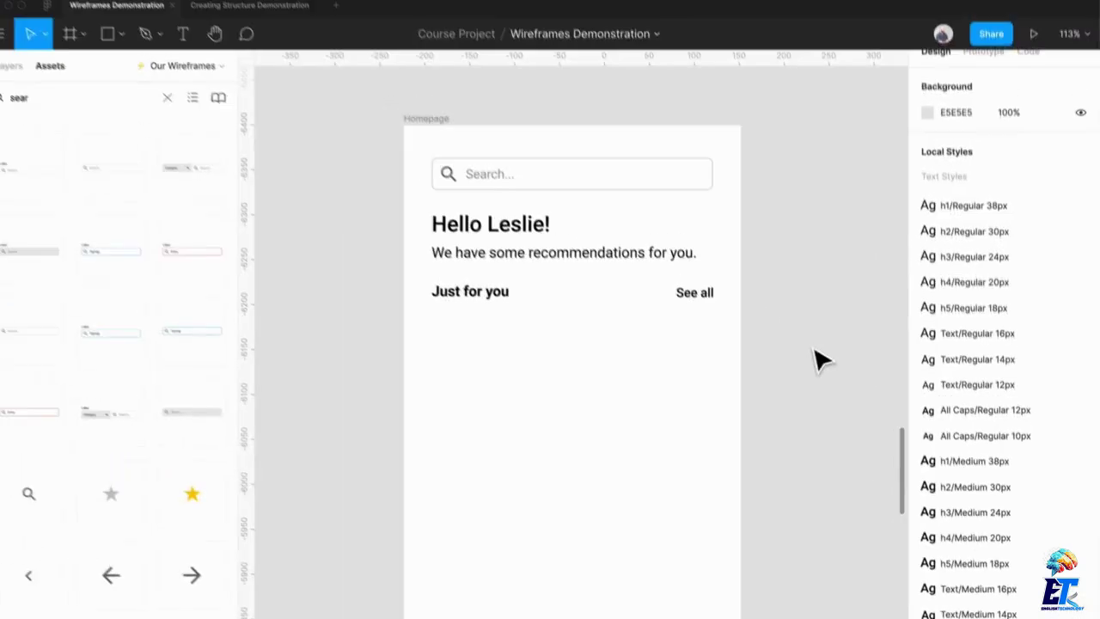
drag(785, 345, 478, 299)
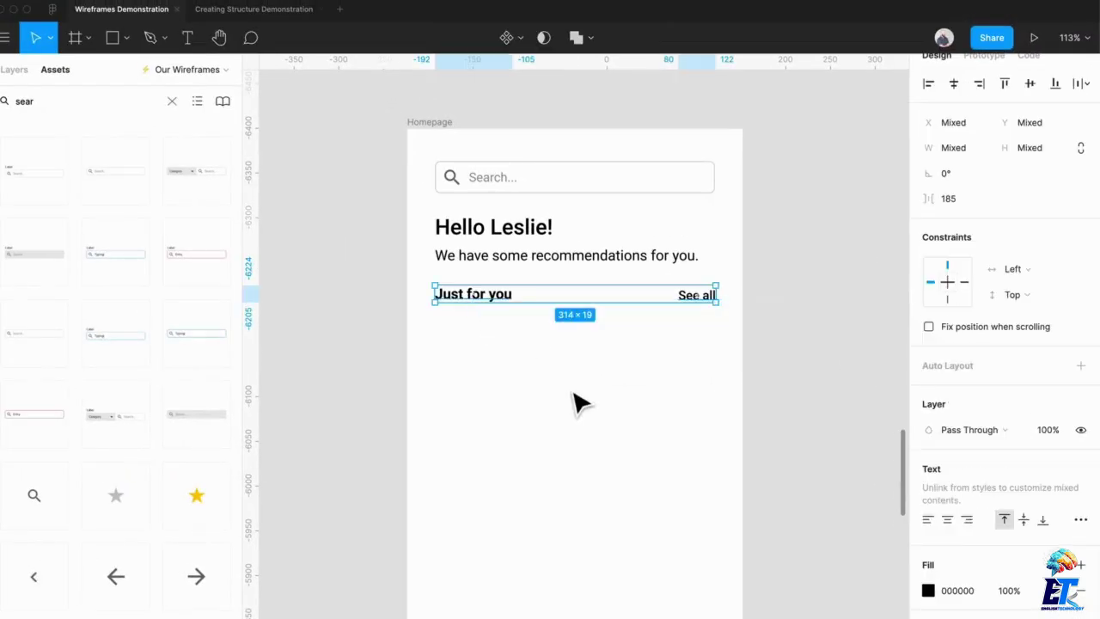
click(577, 400)
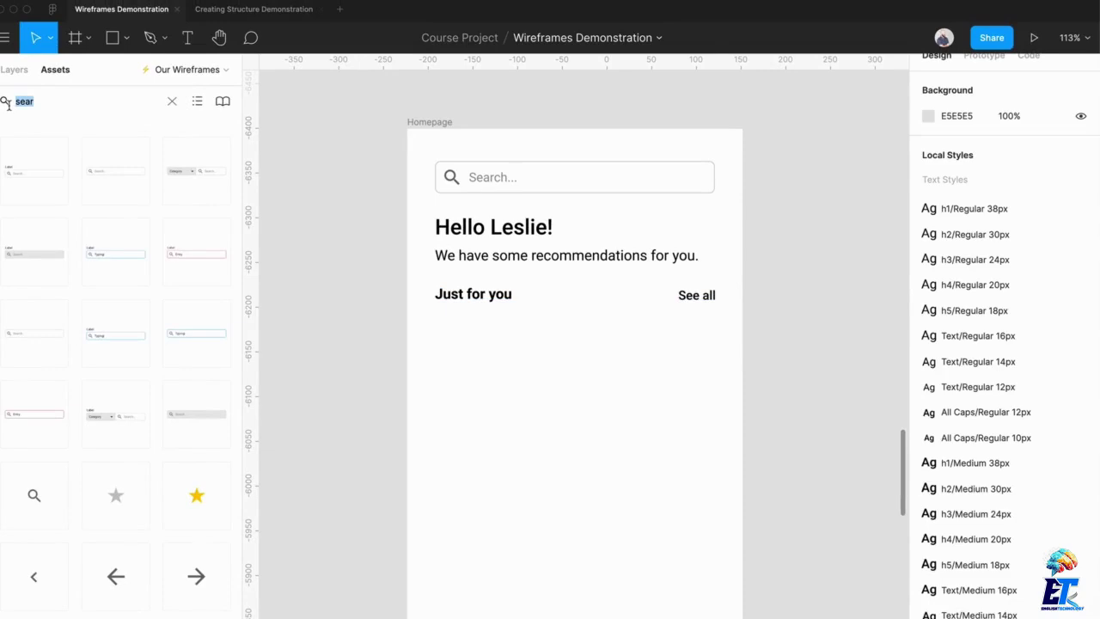
Clear the asset search and browse the UI Elements component categories, including Content and Fields
key(BackSpace)
click(3, 230)
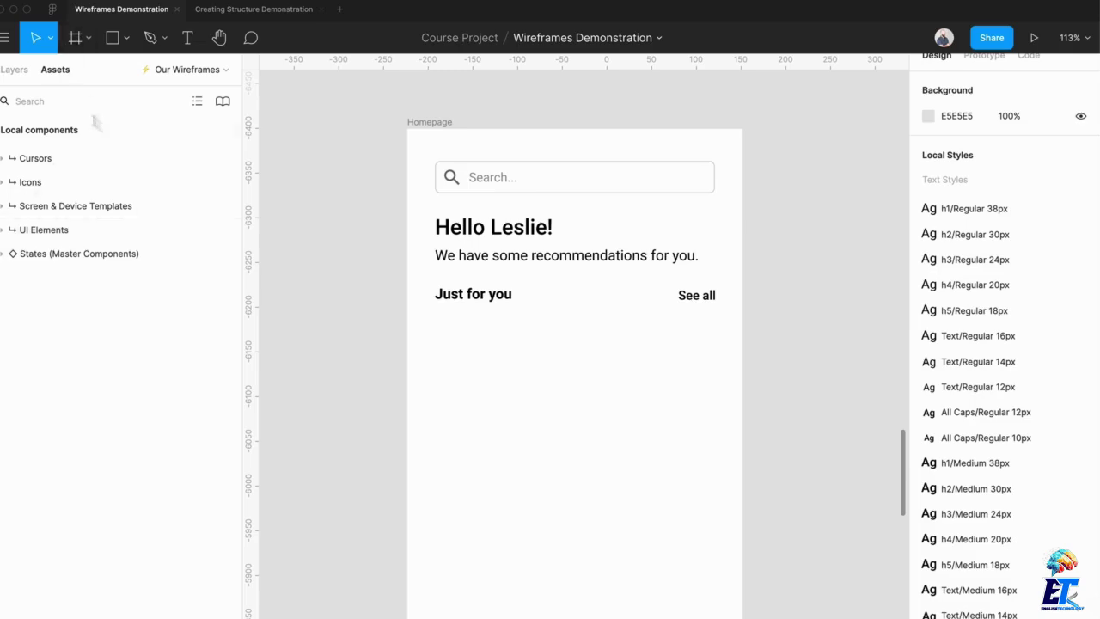
click(3, 230)
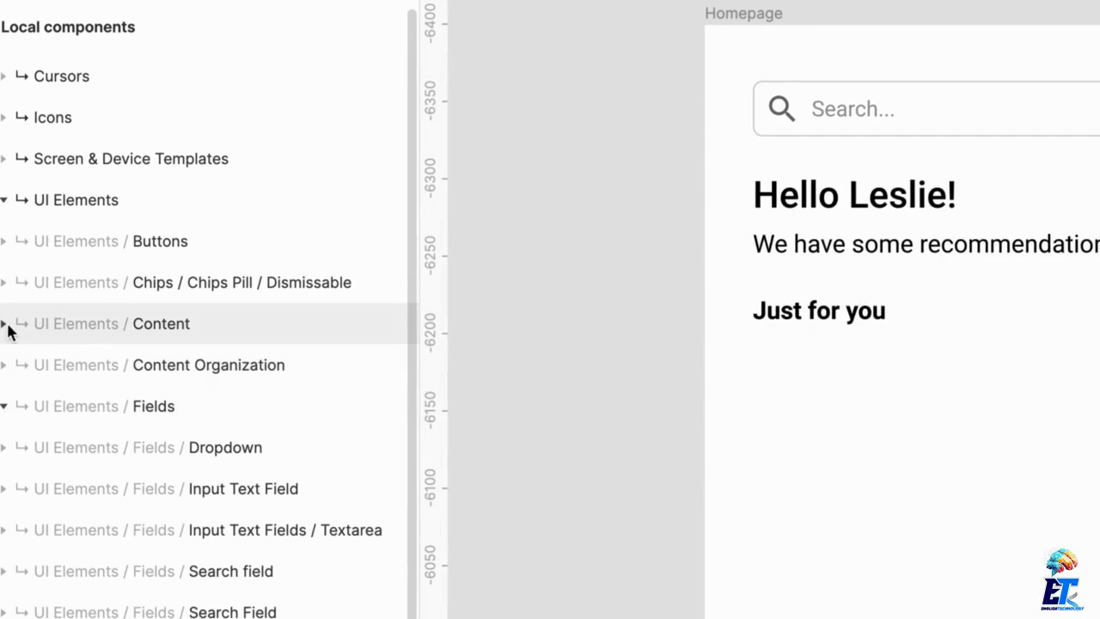
click(6, 325)
click(5, 325)
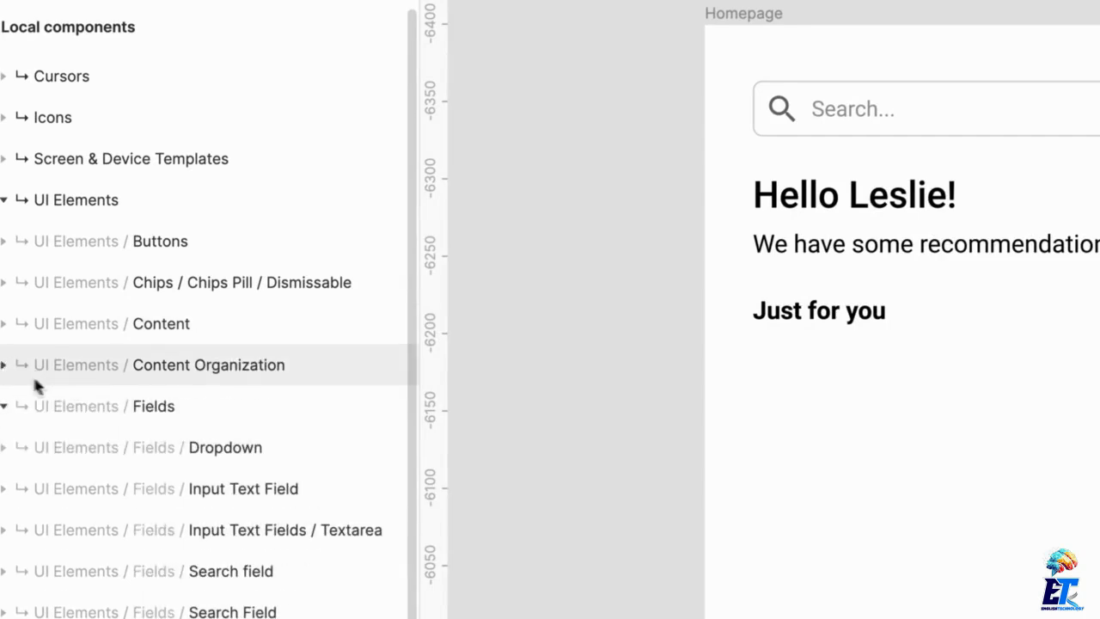
click(96, 406)
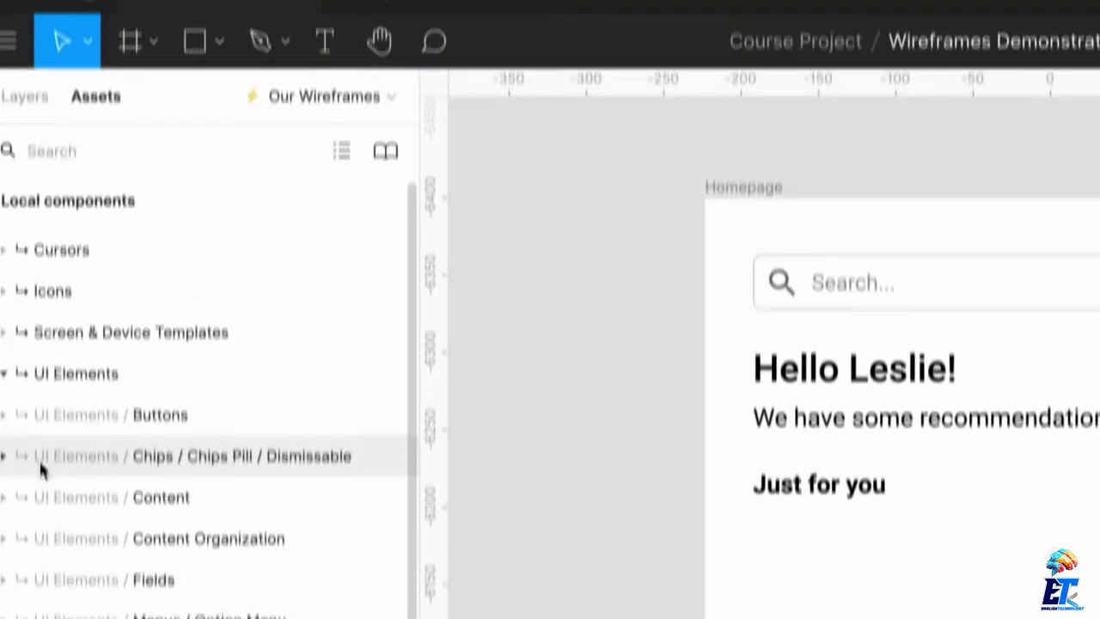
Search the assets for "ima" and place an Image Placeholder below "Just for you", aligned with the heading's start
click(200, 189)
text(i)
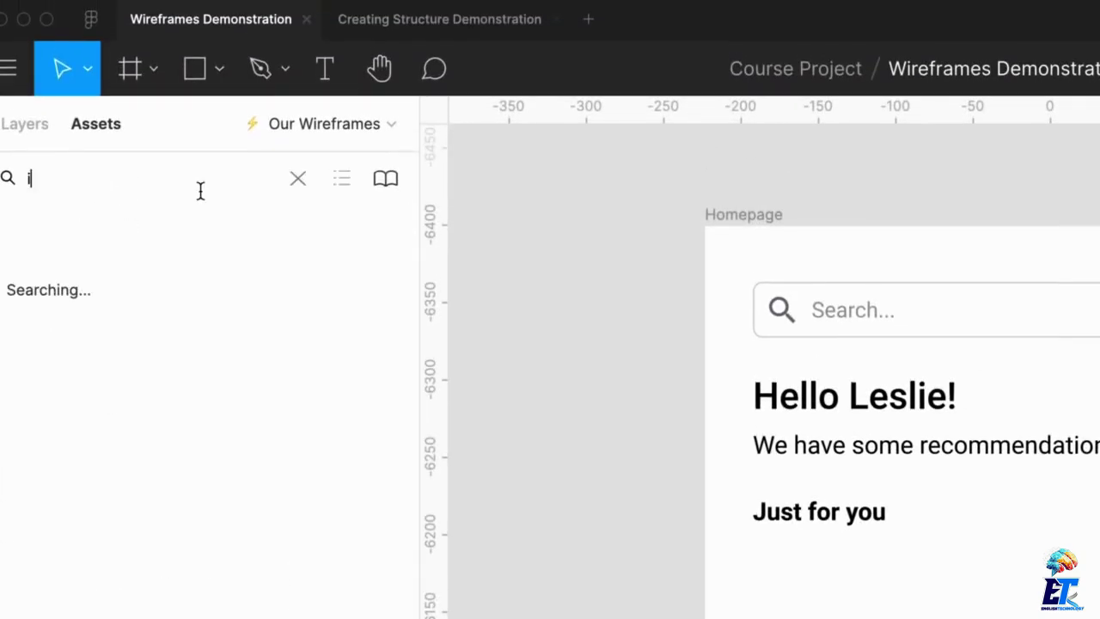
text(ma)
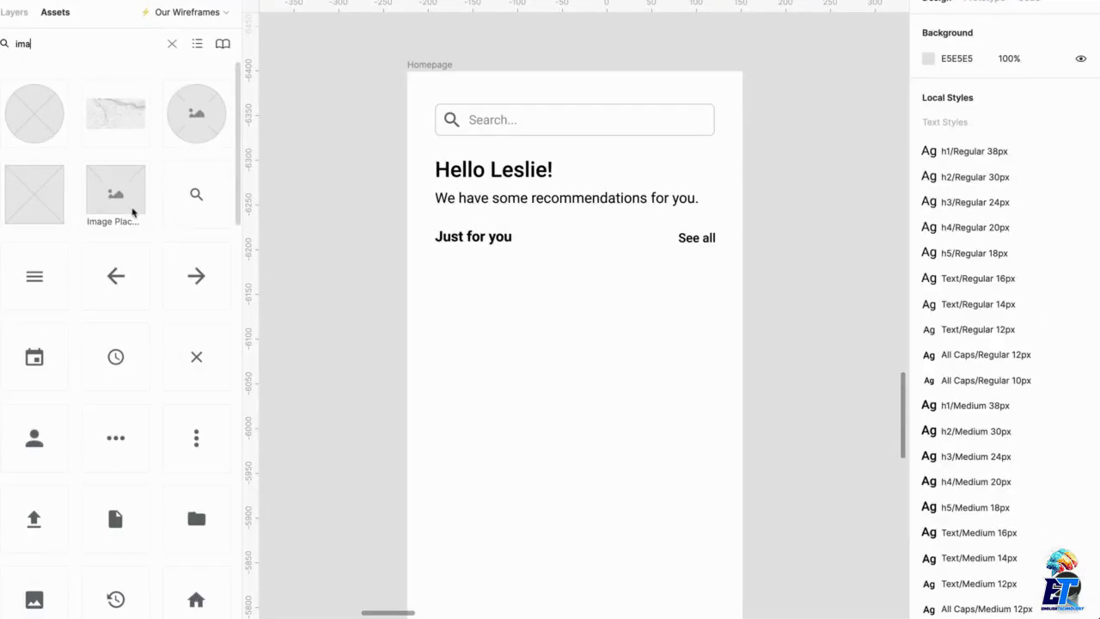
drag(133, 212, 498, 355)
click(609, 363)
scroll(606, 361, down, 1)
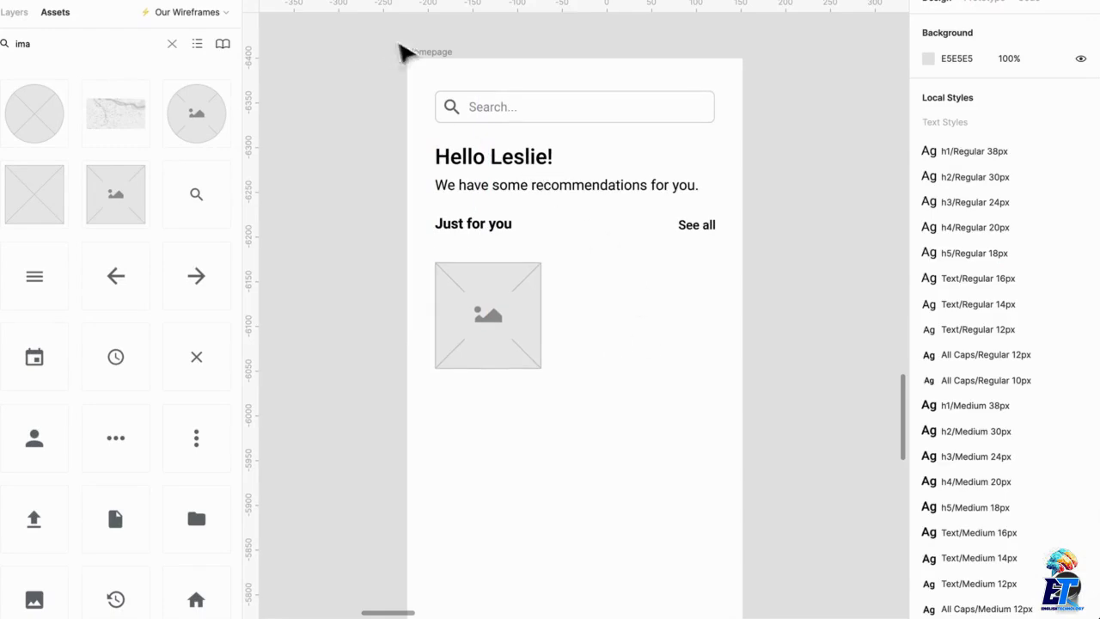
Add a layout grid to the Homepage frame and change its type to Columns
click(411, 52)
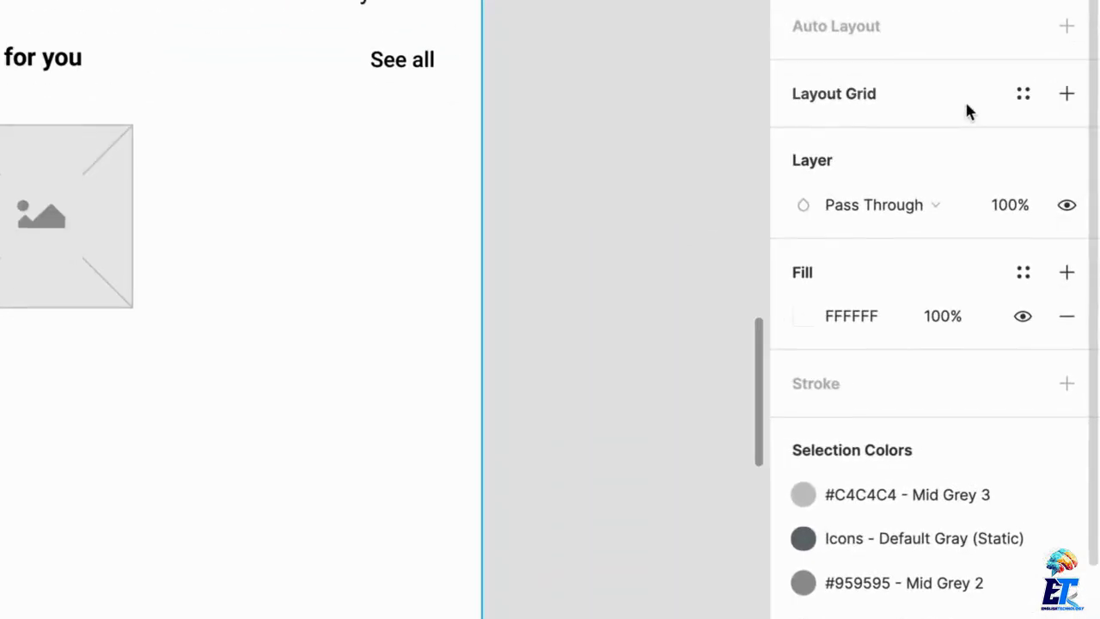
click(1043, 198)
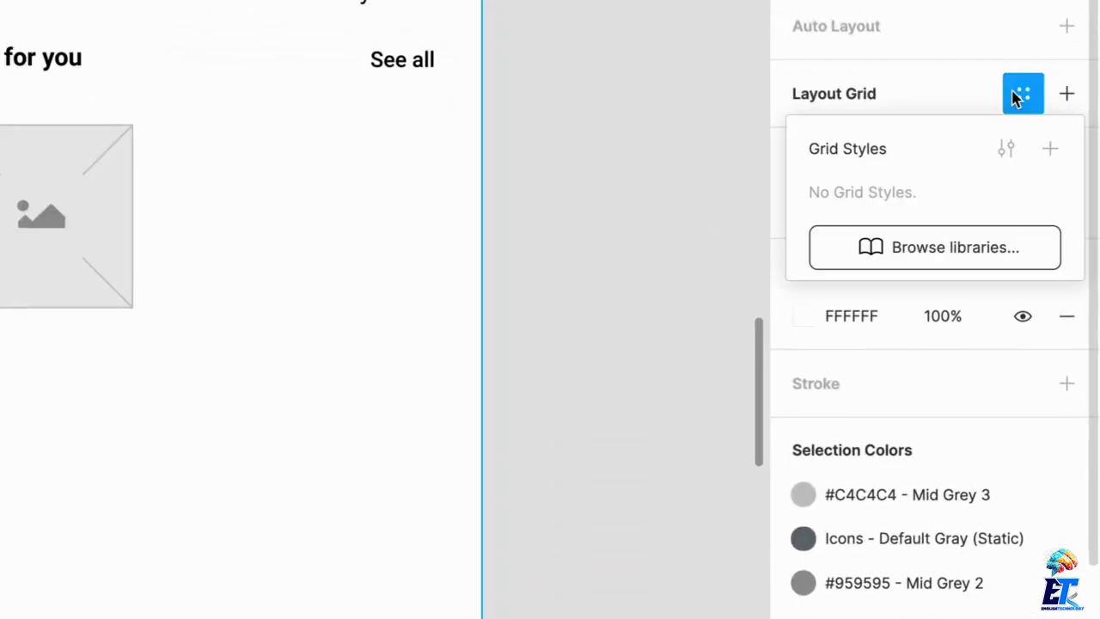
click(1062, 94)
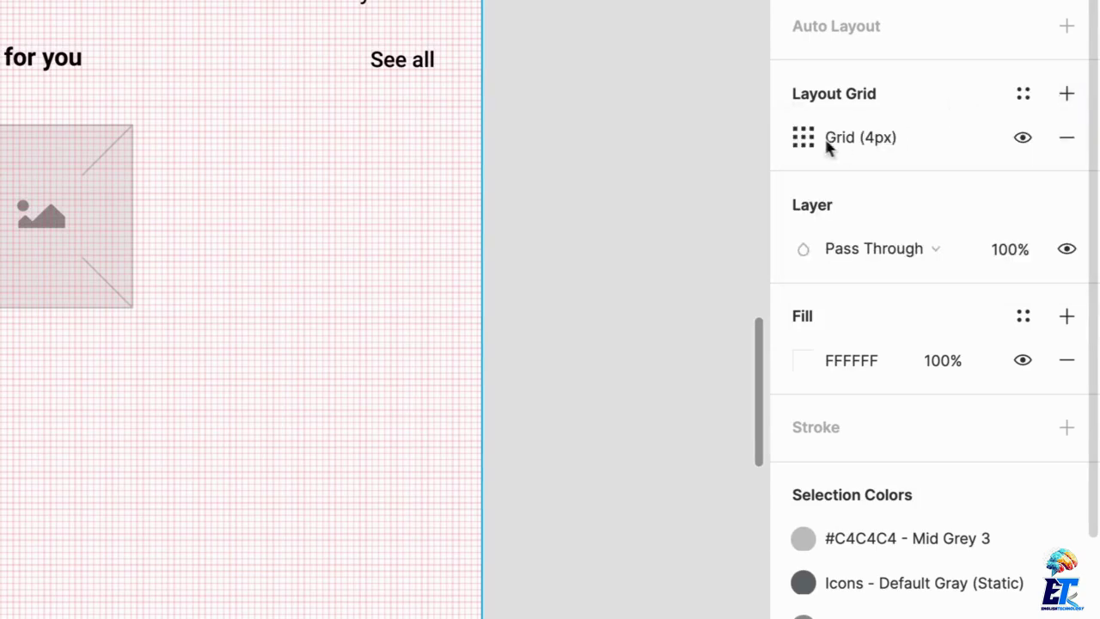
click(802, 140)
click(472, 150)
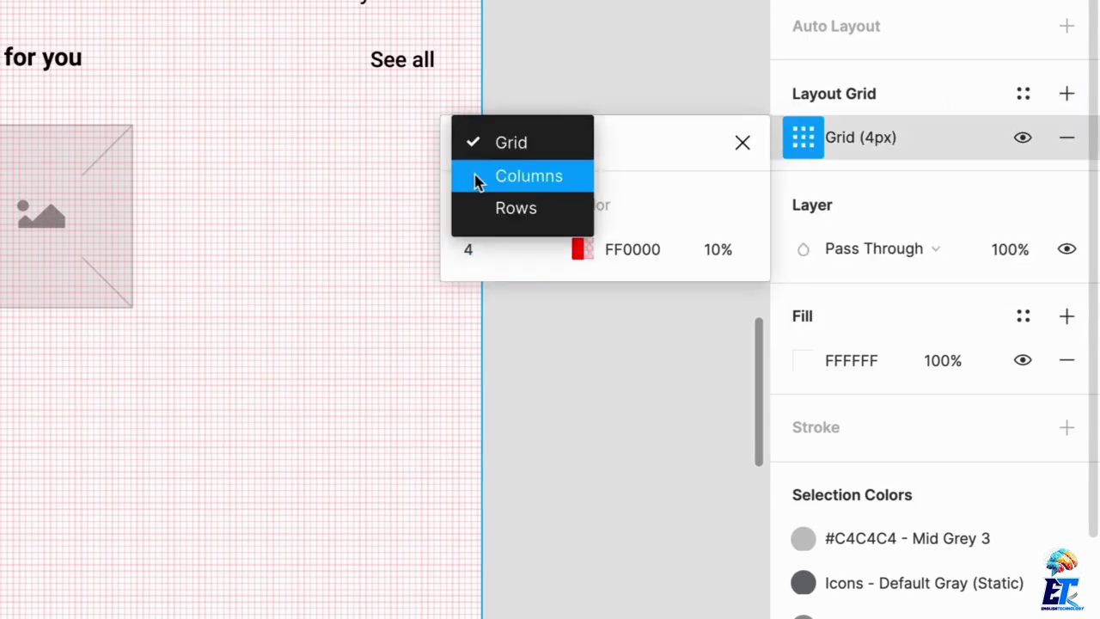
click(529, 176)
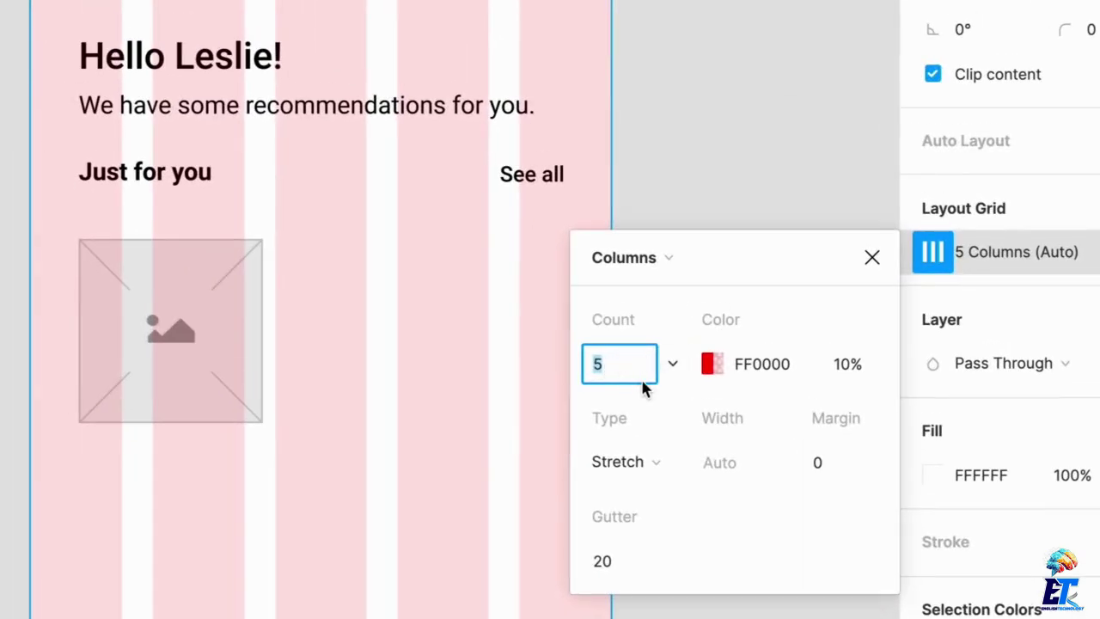
Set the Homepage column grid to a count of 8, with a margin of 24 and a gutter of 24
text(8)
click(840, 464)
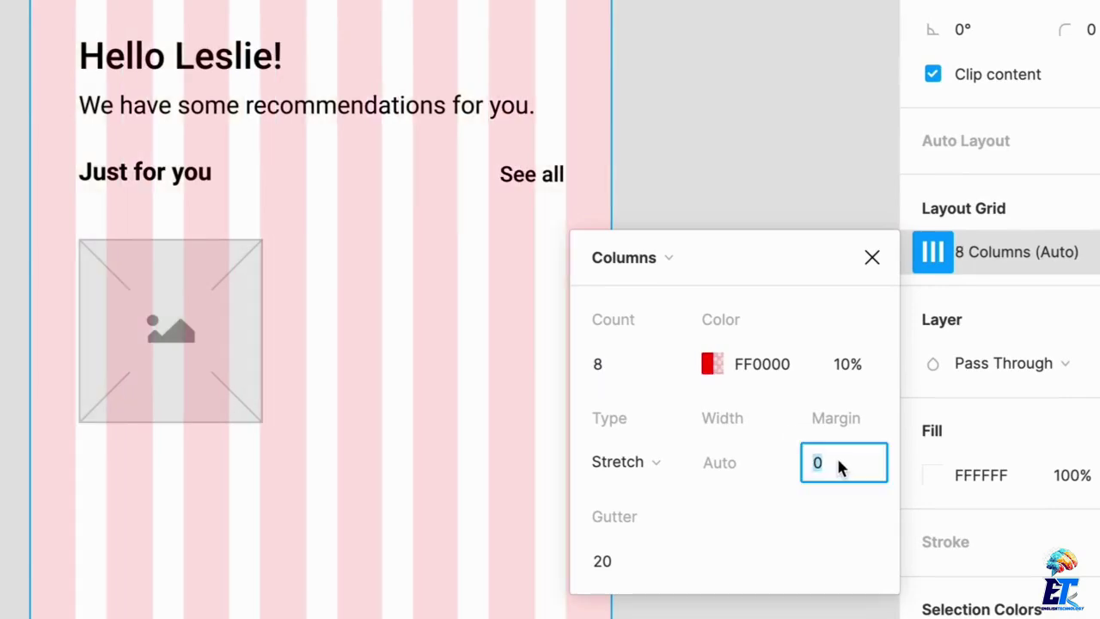
text(24)
click(630, 554)
text(24)
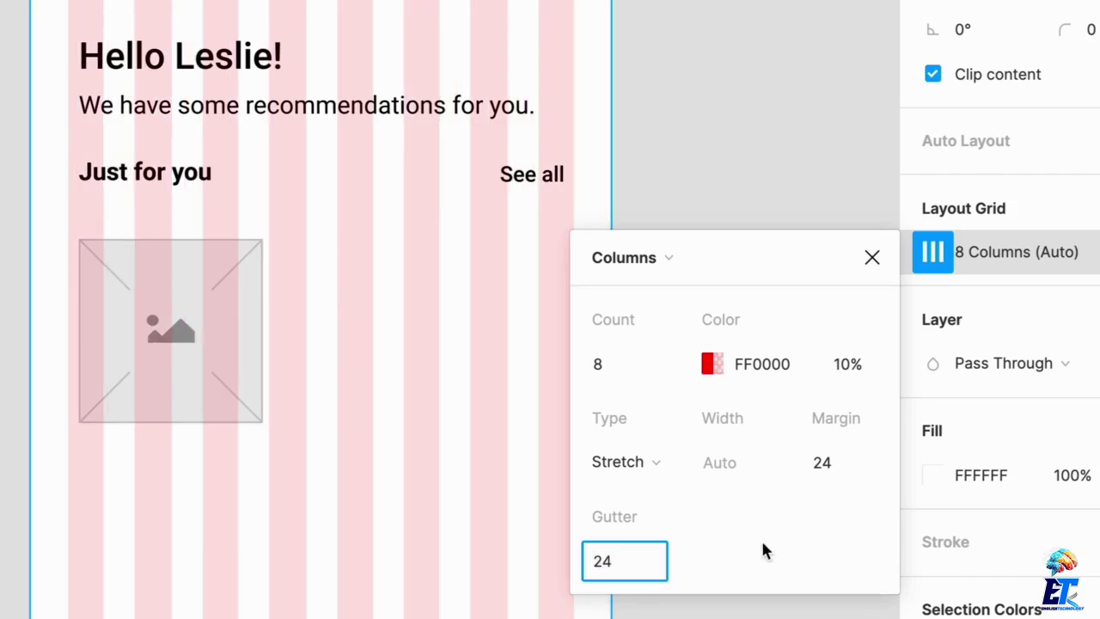
key(Return)
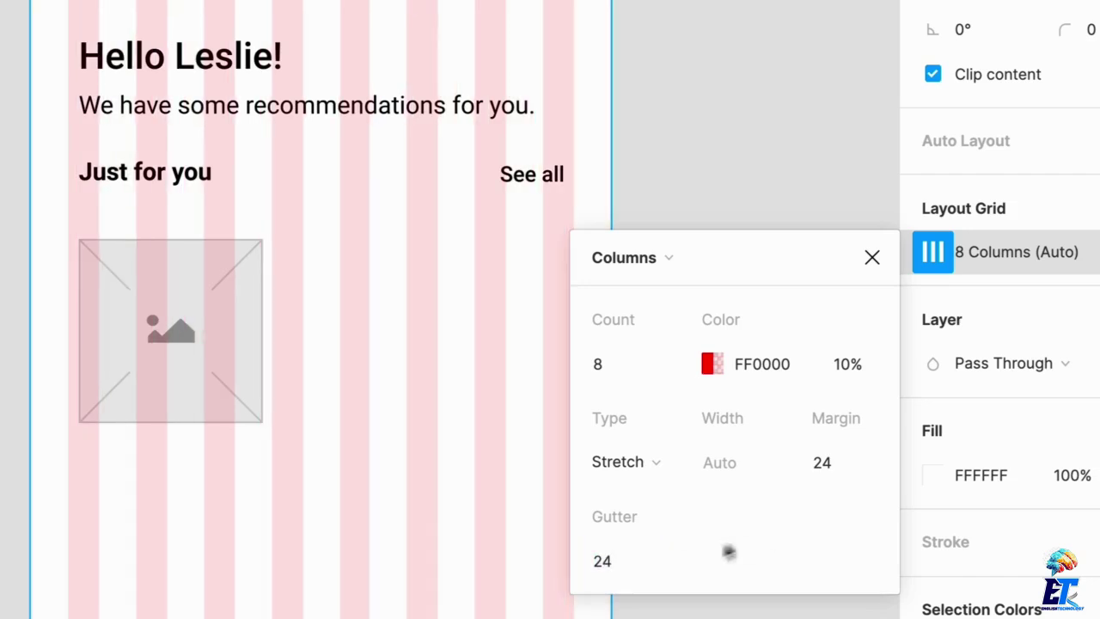
Set the column grid's gutter to 16 and deselect the Homepage frame
click(665, 564)
text(16)
key(Return)
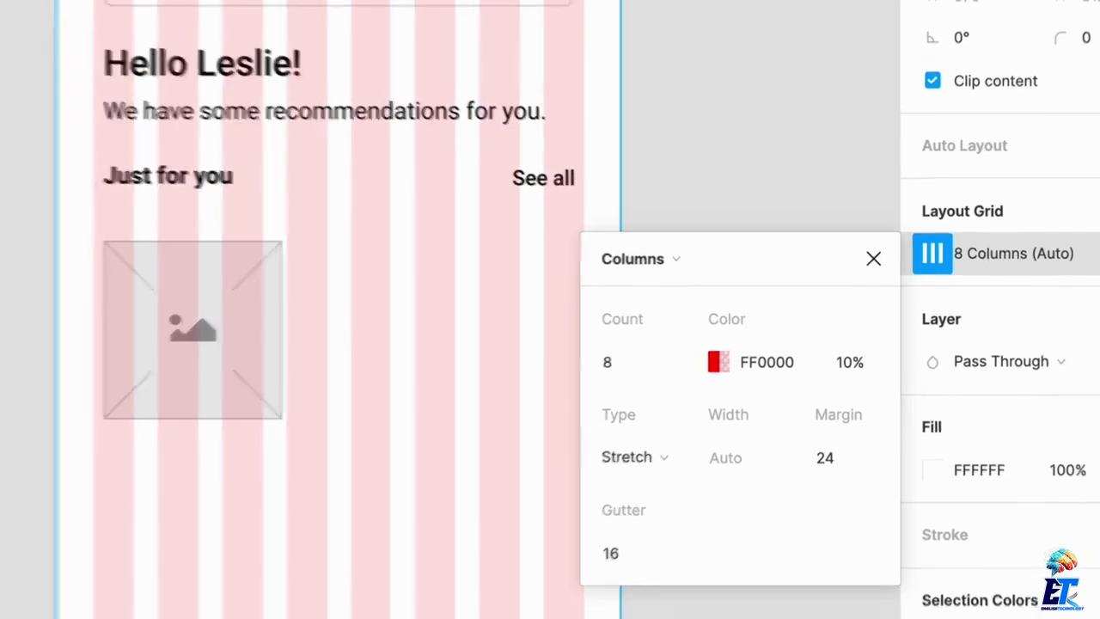
click(852, 526)
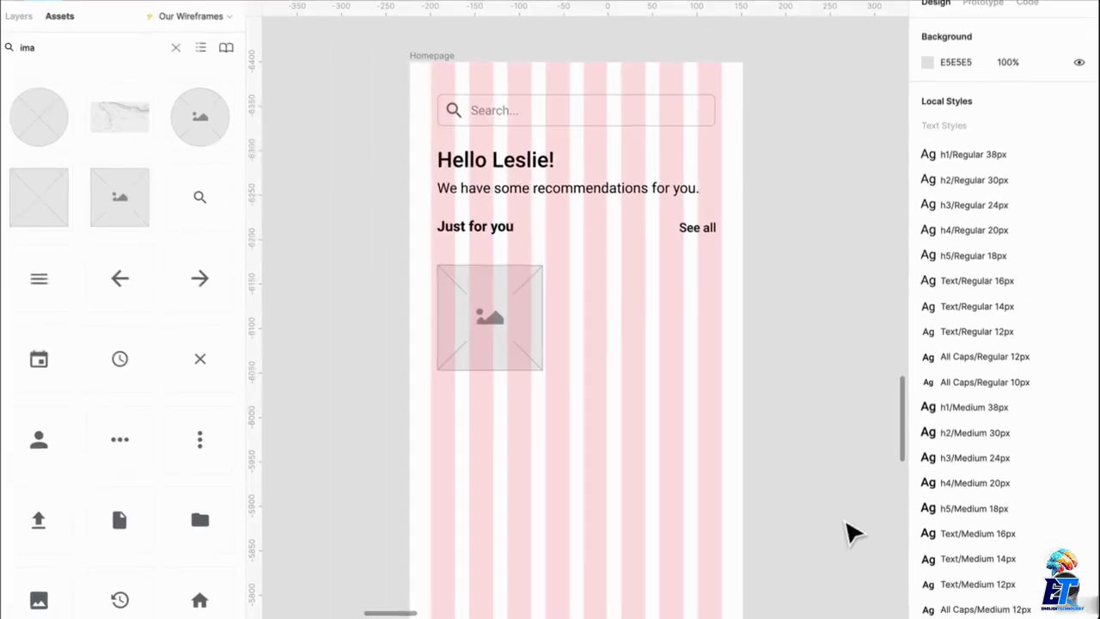
Move the "Hello Leslie!", recommendations and "Just for you" texts together to X 24, aligned with the start of the first grid column
click(495, 178)
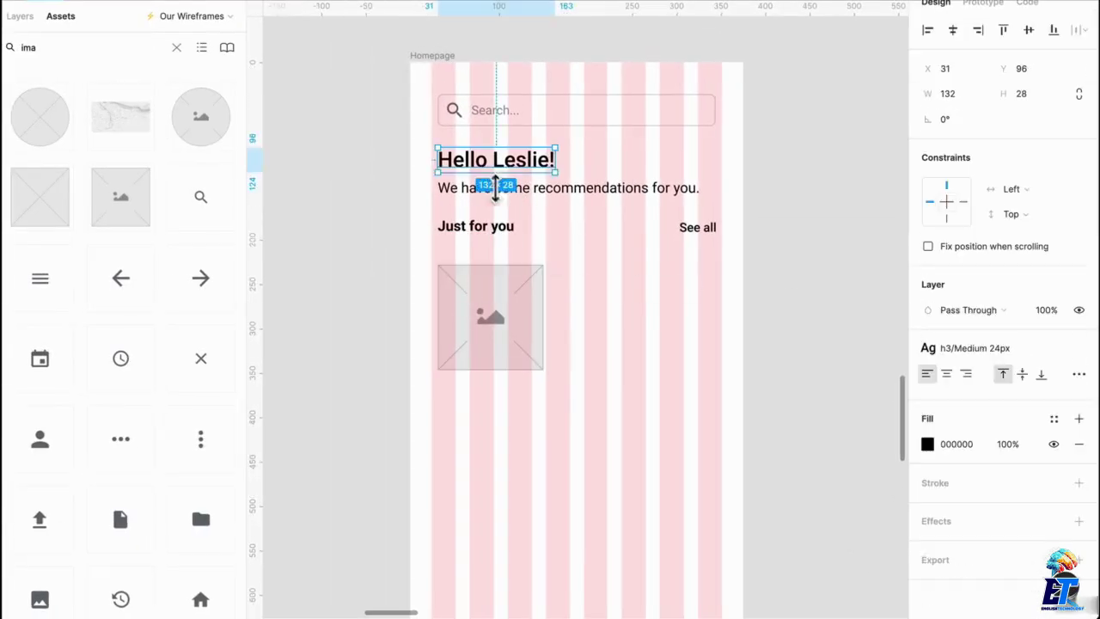
shift+click(495, 189)
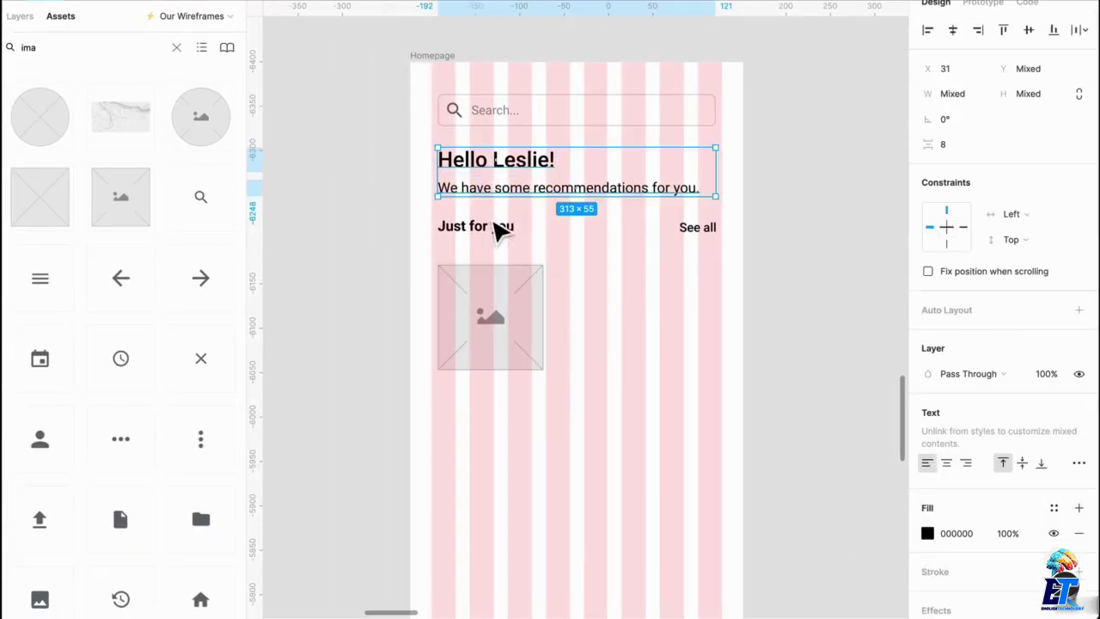
shift+click(490, 226)
scroll(618, 207, up, 5)
scroll(668, 215, down, 3)
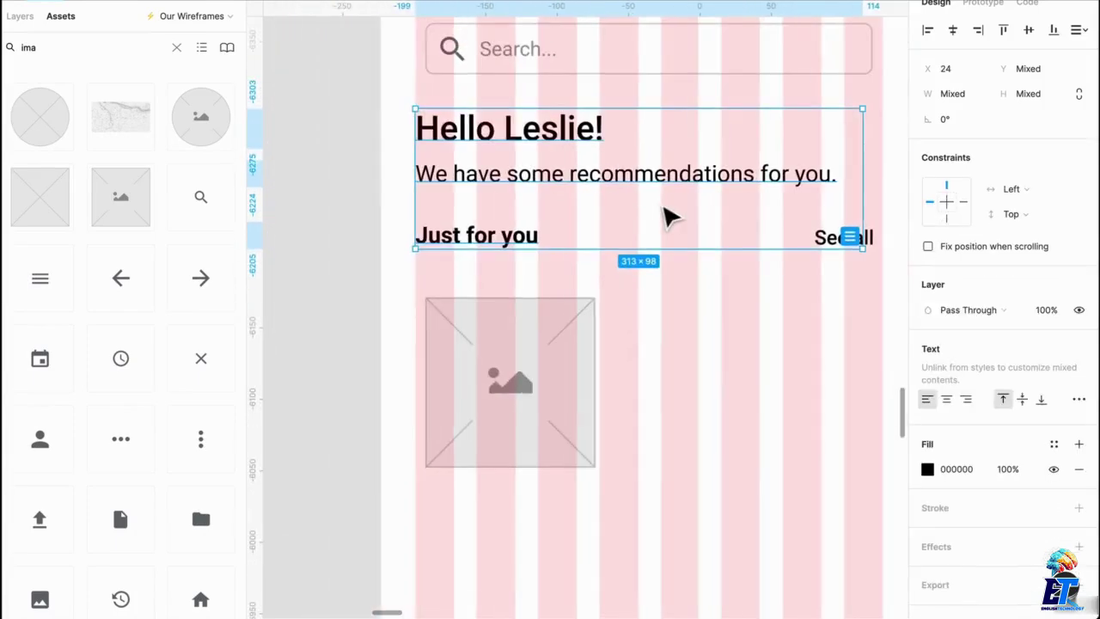
scroll(832, 207, right, 2)
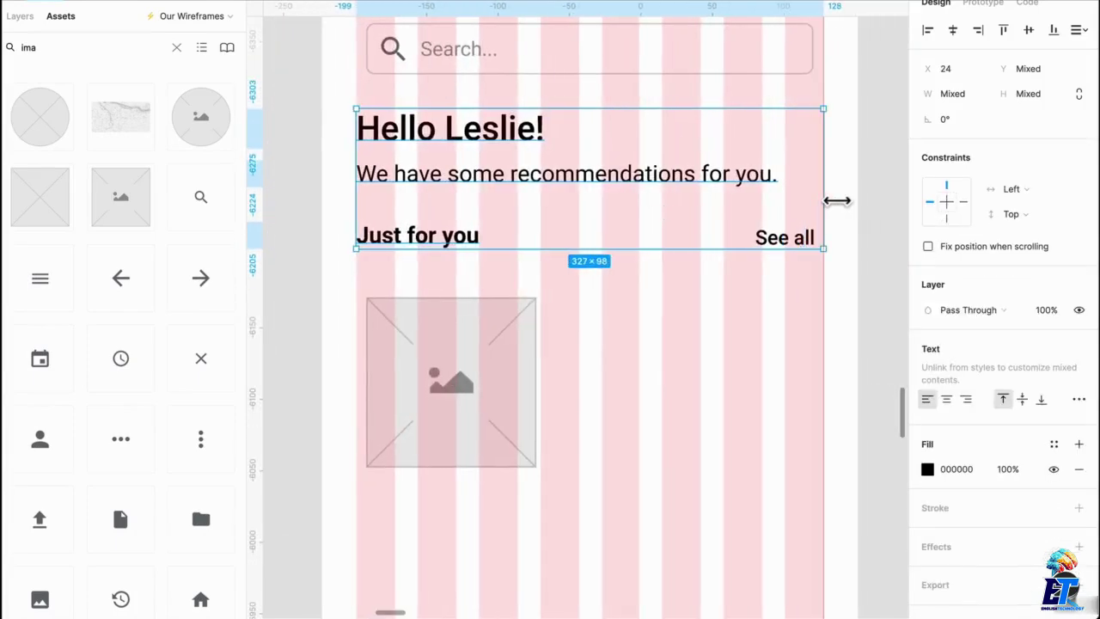
click(842, 215)
Set the "Just for you" heading's text resizing to auto width
click(440, 244)
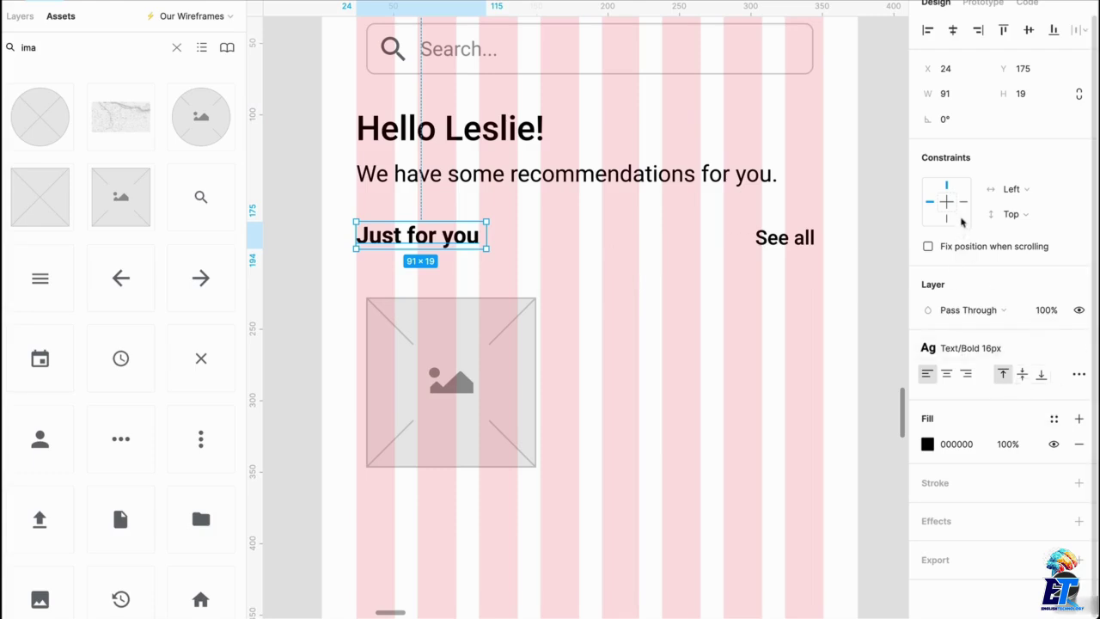
click(1078, 373)
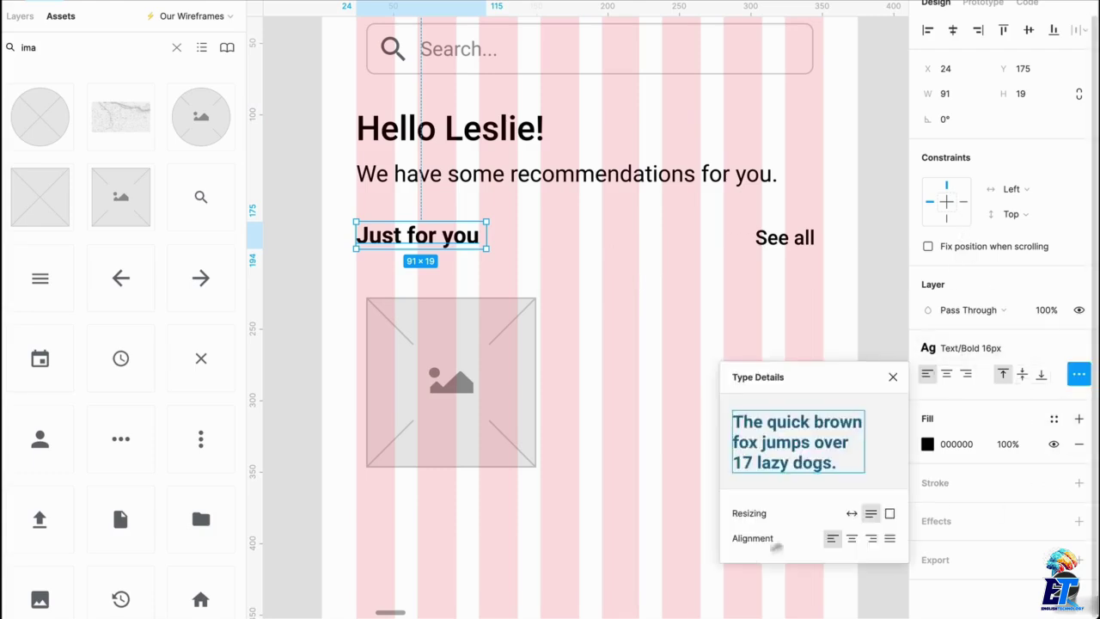
click(850, 513)
scroll(507, 112, up, 2)
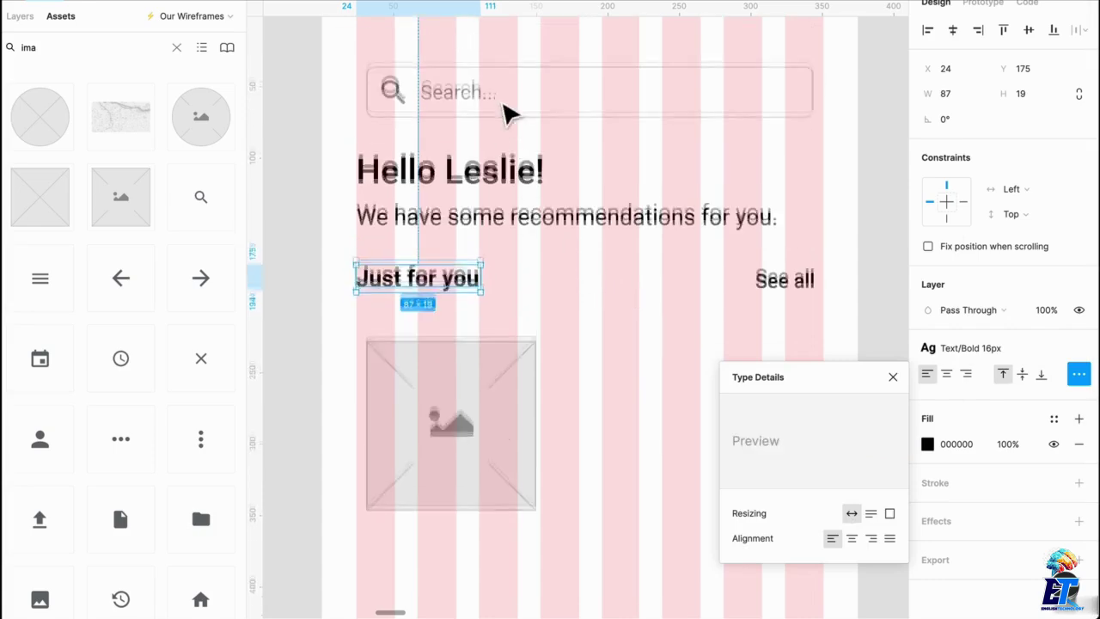
Fit the search field from X 24 to the last column's outer edge and move "See all" to X 309, flush with that edge
click(640, 114)
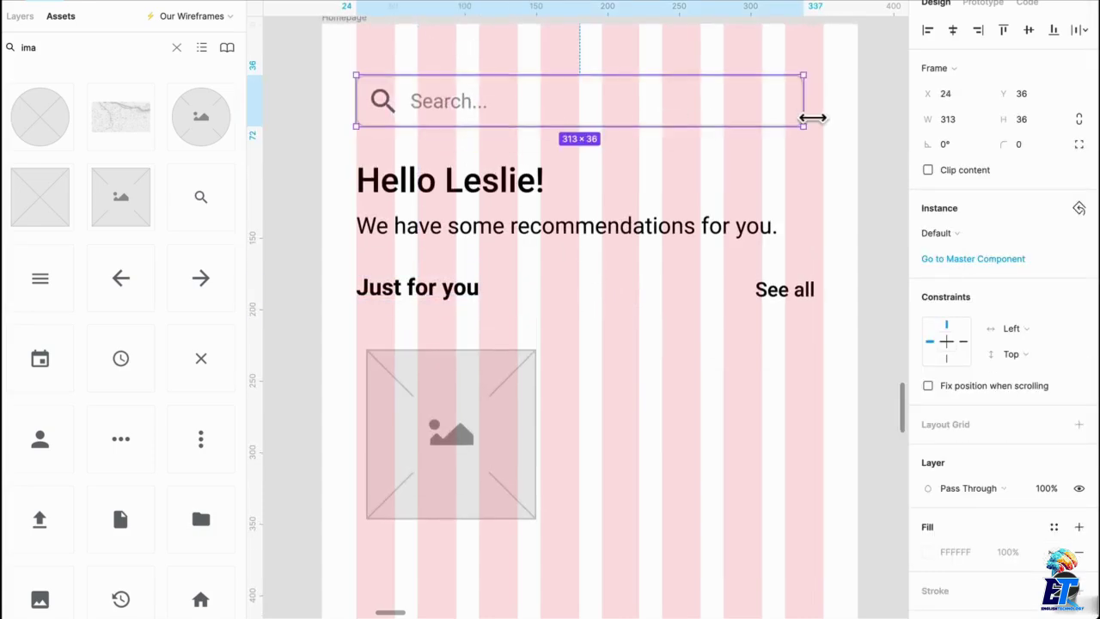
scroll(774, 258, down, 2)
click(806, 251)
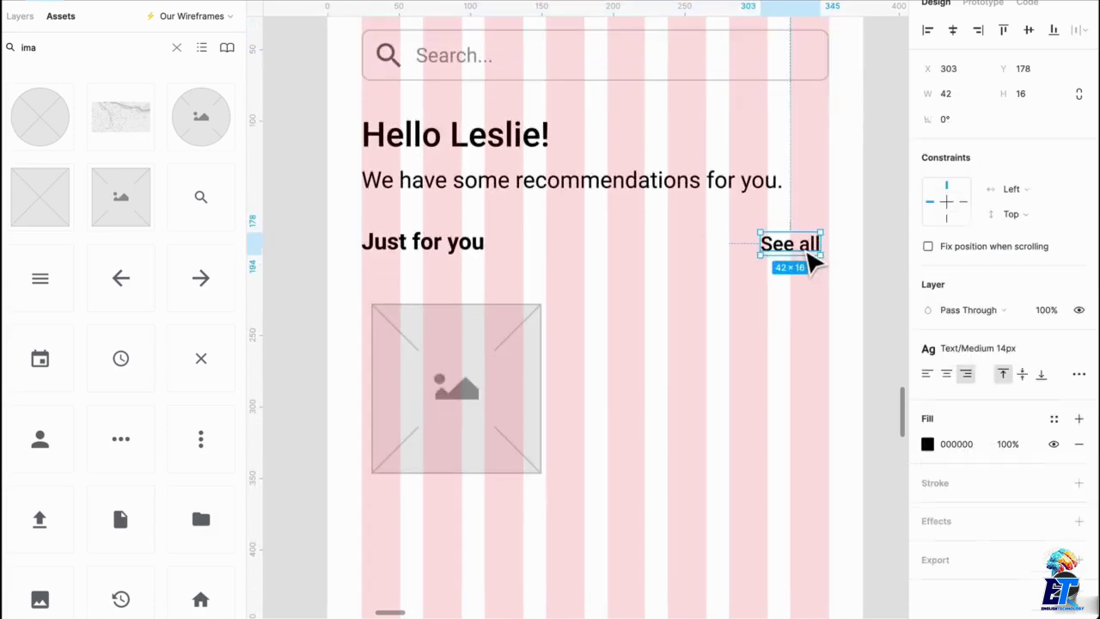
drag(818, 255, 822, 256)
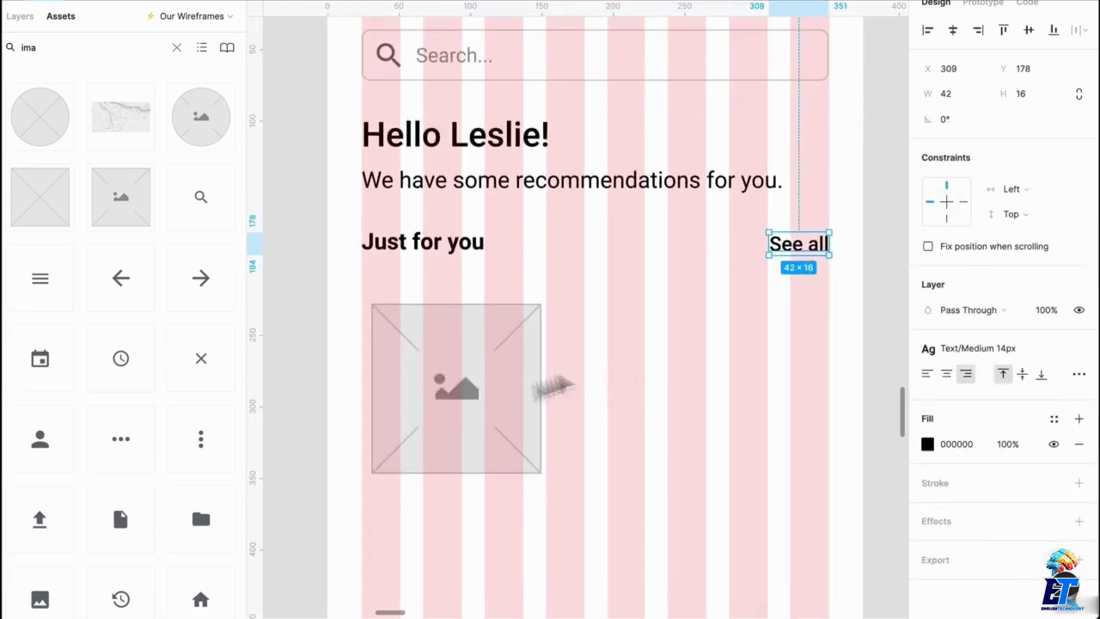
Align the image placeholder to X 24, resize it to 241 × 150 across six columns, and move it up to 8 below "Just for you"
drag(469, 419, 471, 421)
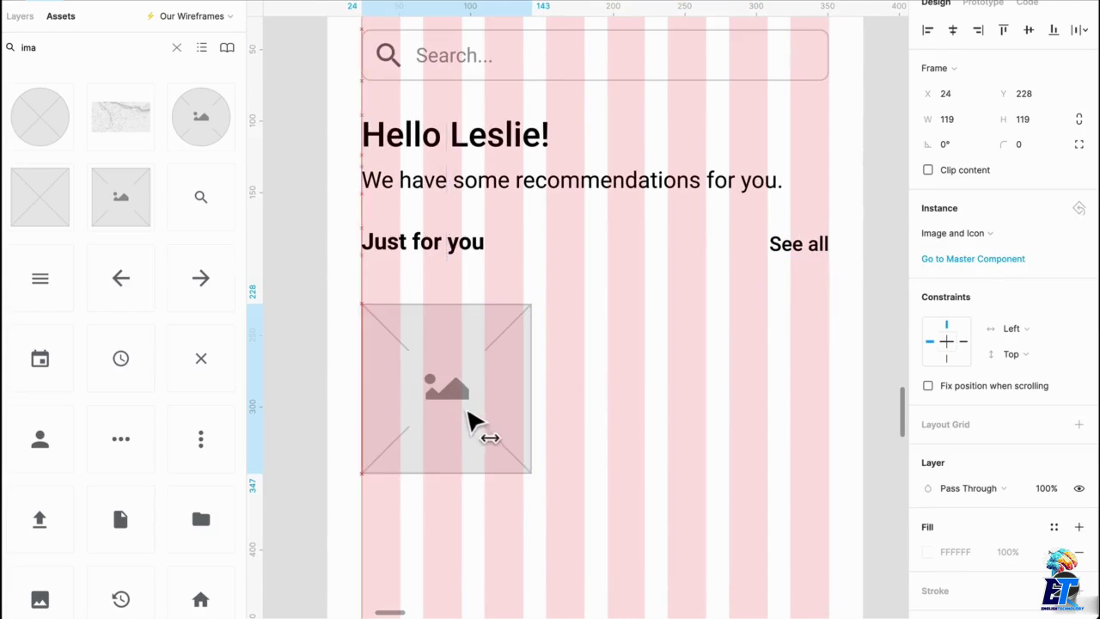
drag(555, 386, 717, 395)
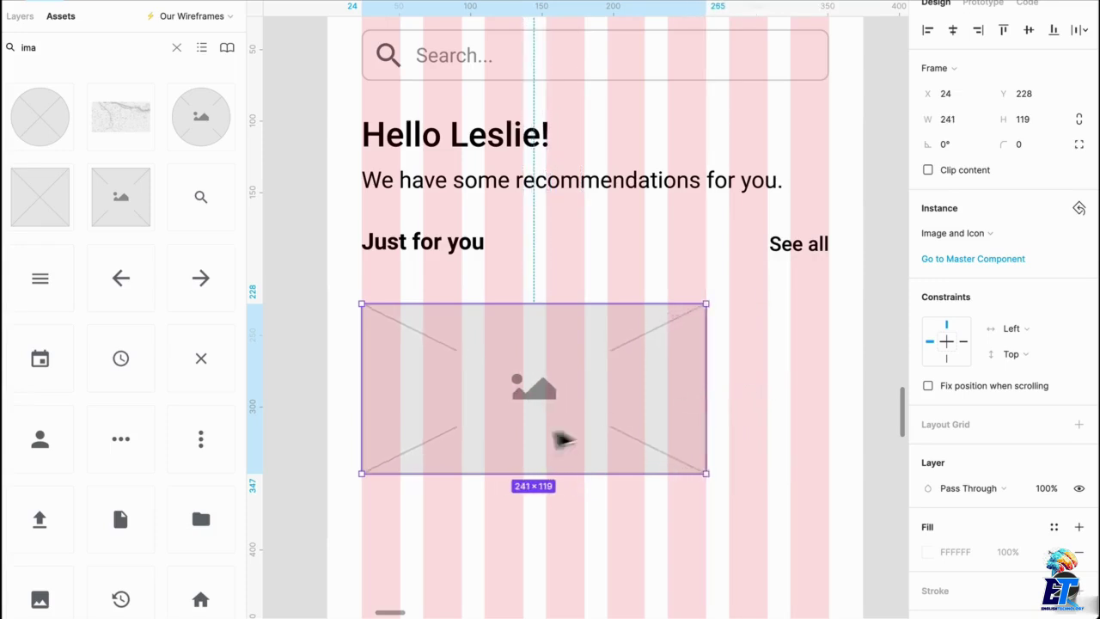
drag(553, 492, 552, 533)
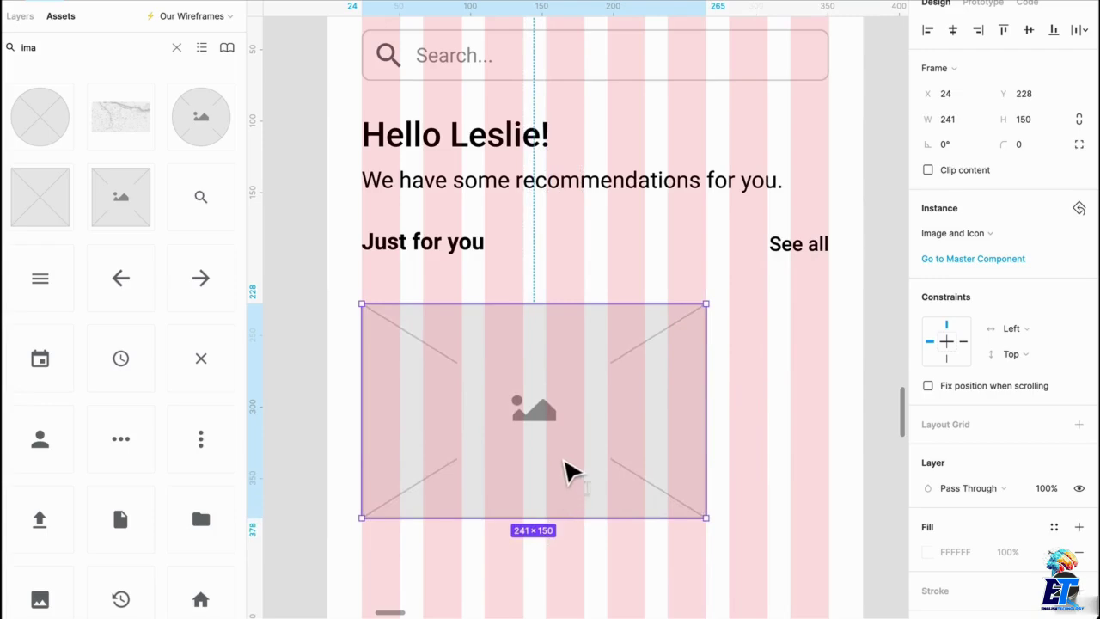
drag(566, 465, 565, 442)
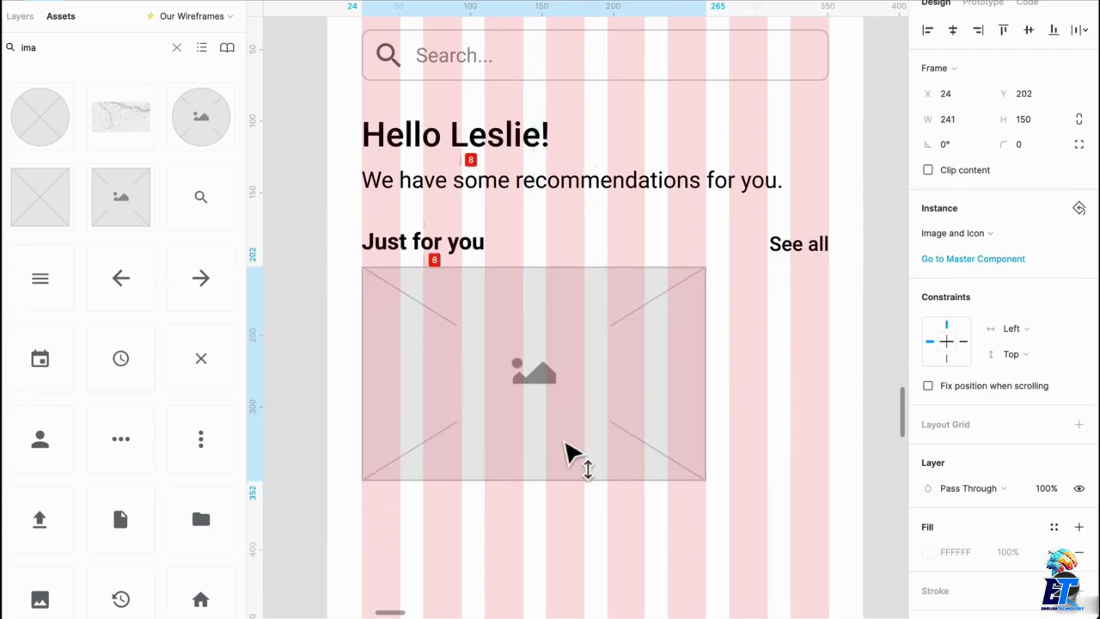
Toggle the layout grids off and on several times, leaving them hidden
scroll(561, 544, down, 3)
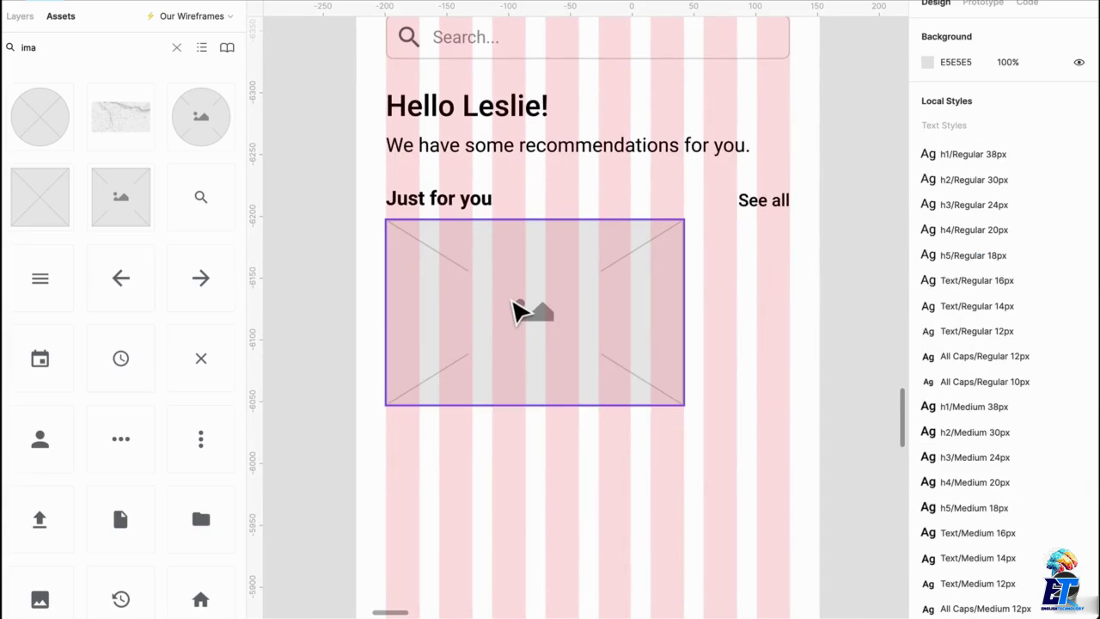
key(ctrl+g)
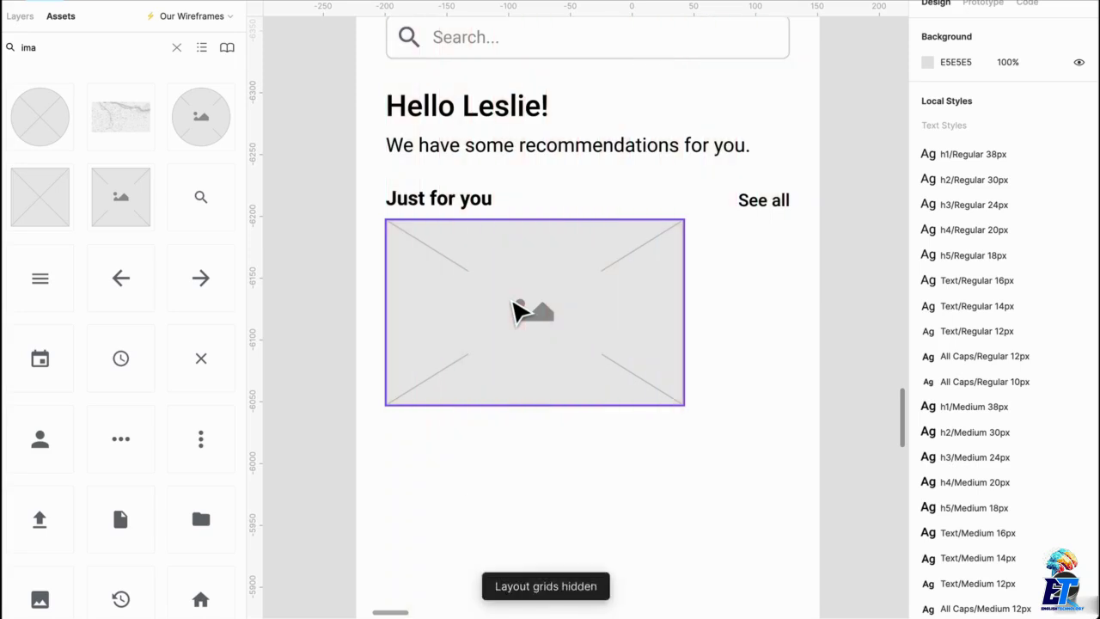
key(ctrl+g)
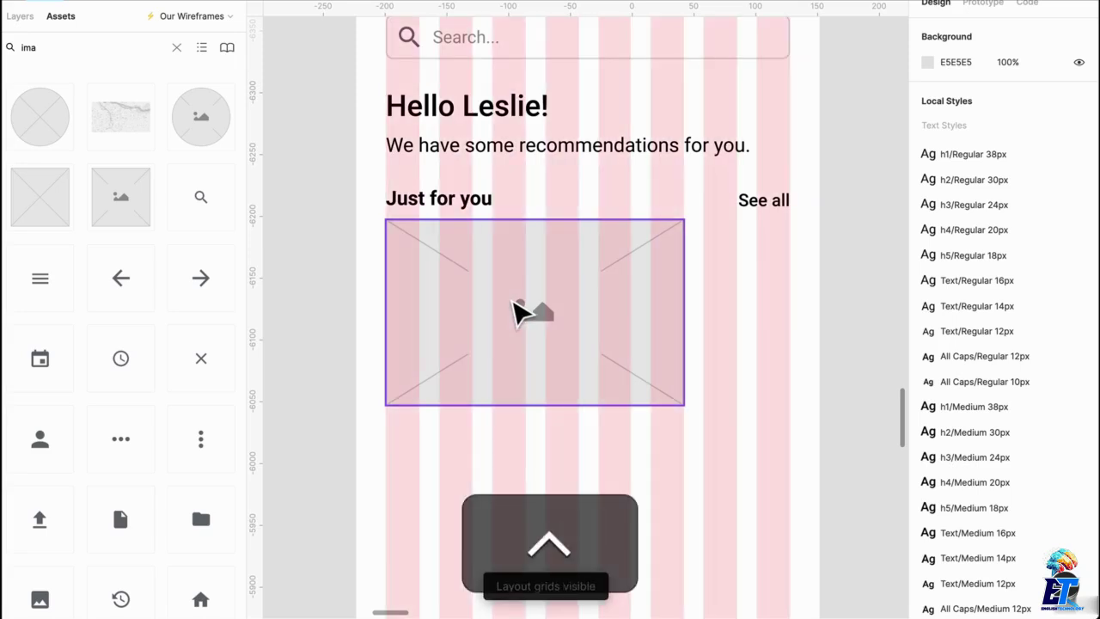
key(ctrl+g)
key(ctrl+g)
key(ctrl+g)
key(ctrl+g)
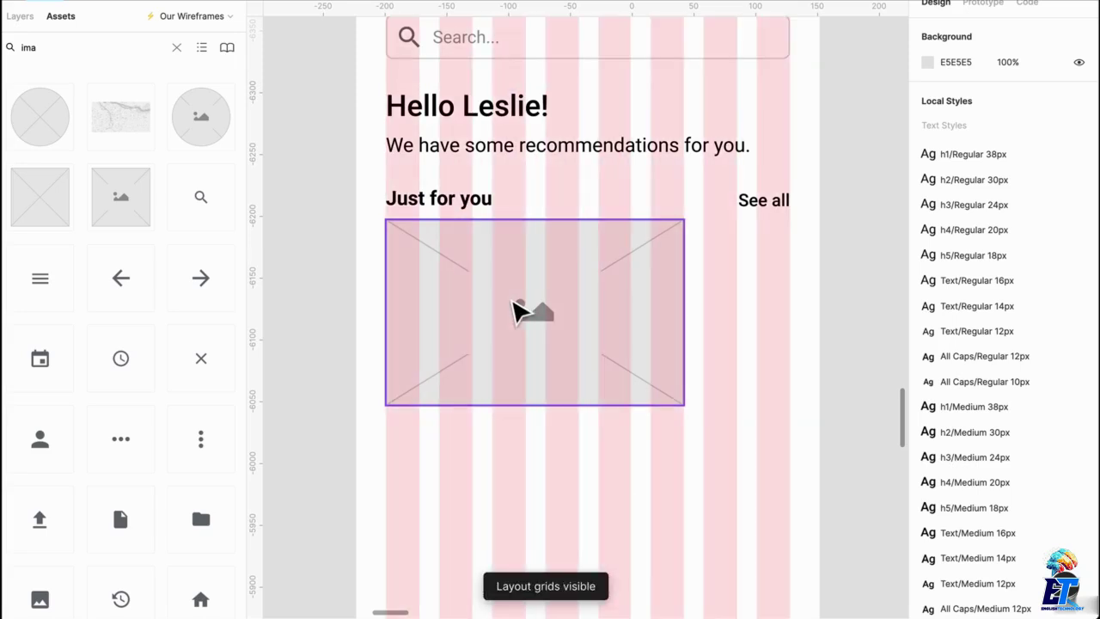
key(ctrl+g)
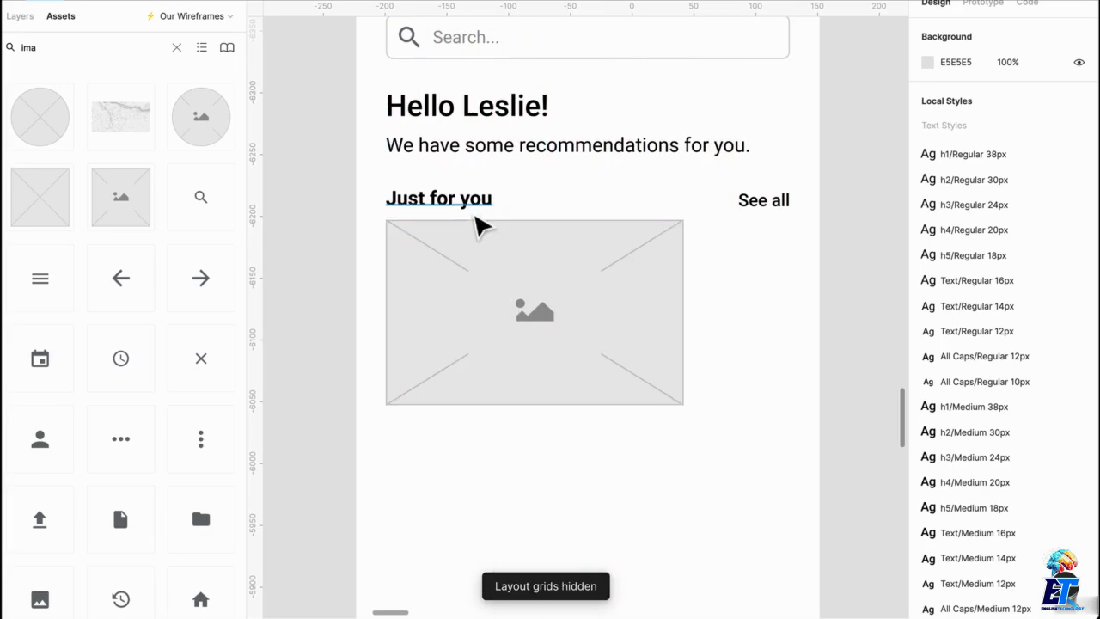
Shift the image placeholder slightly down and place a copy of the "Just for you" heading below it at X 24, Y 370
click(547, 334)
drag(545, 330, 544, 347)
click(472, 209)
drag(471, 208, 511, 449)
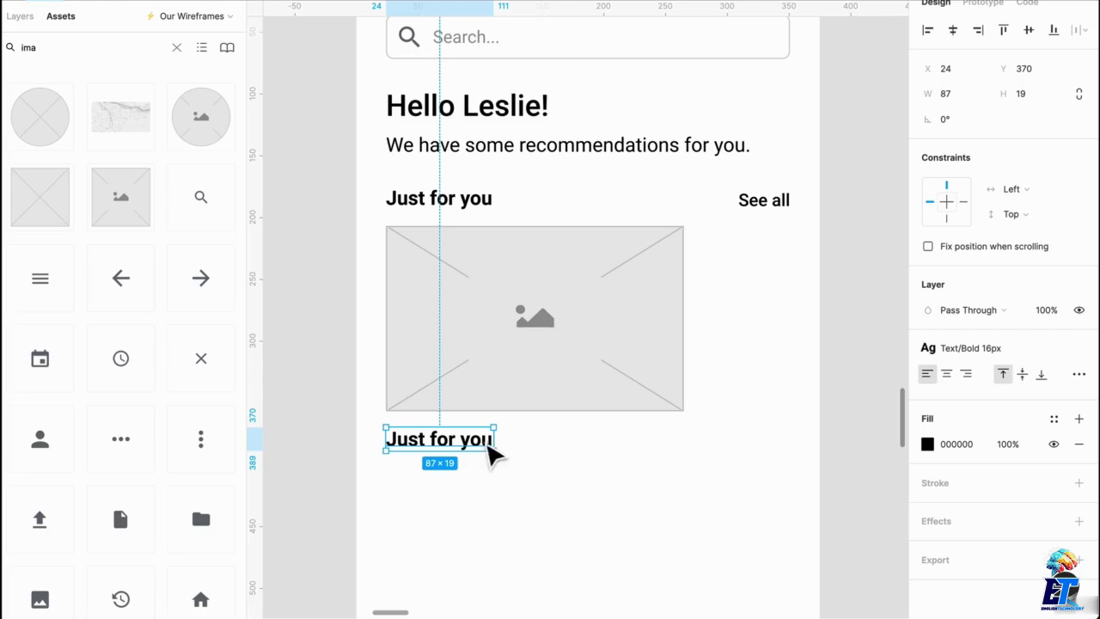
Change the copied heading below the image to "Product Name" and apply the Text/Regular 16px style
double_click(477, 440)
scroll(476, 440, left, 1)
text(Pr)
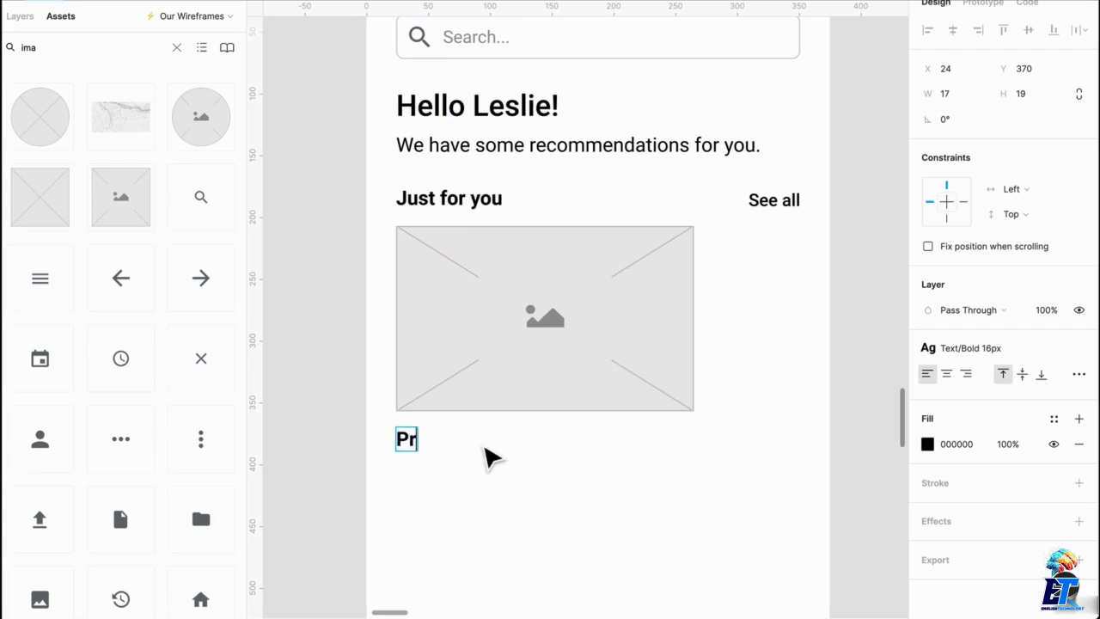
text(oduct Name)
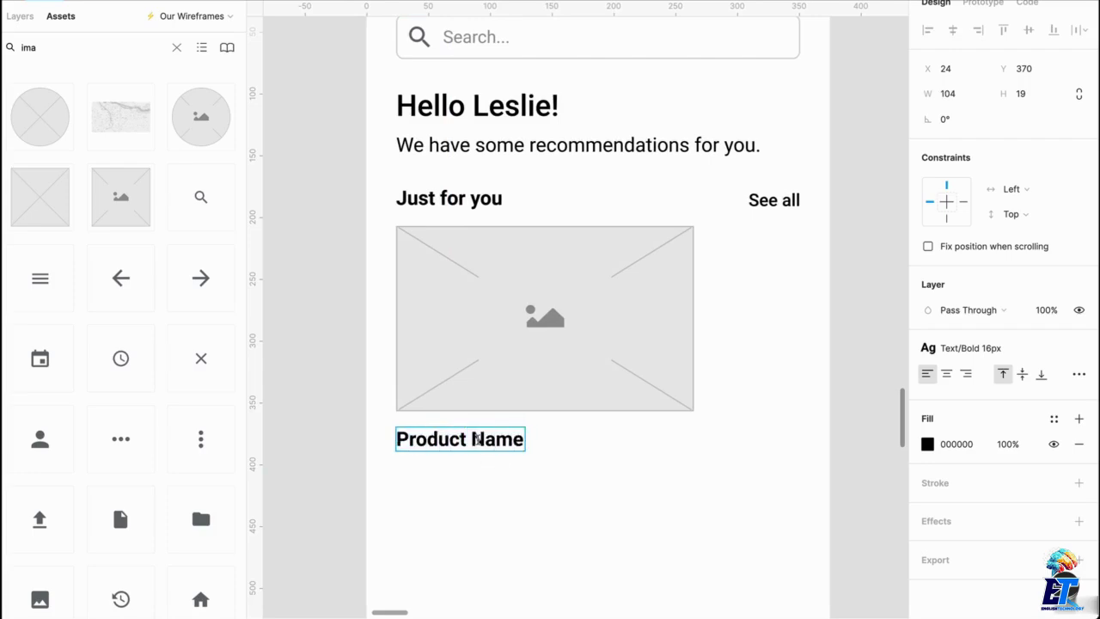
key(Escape)
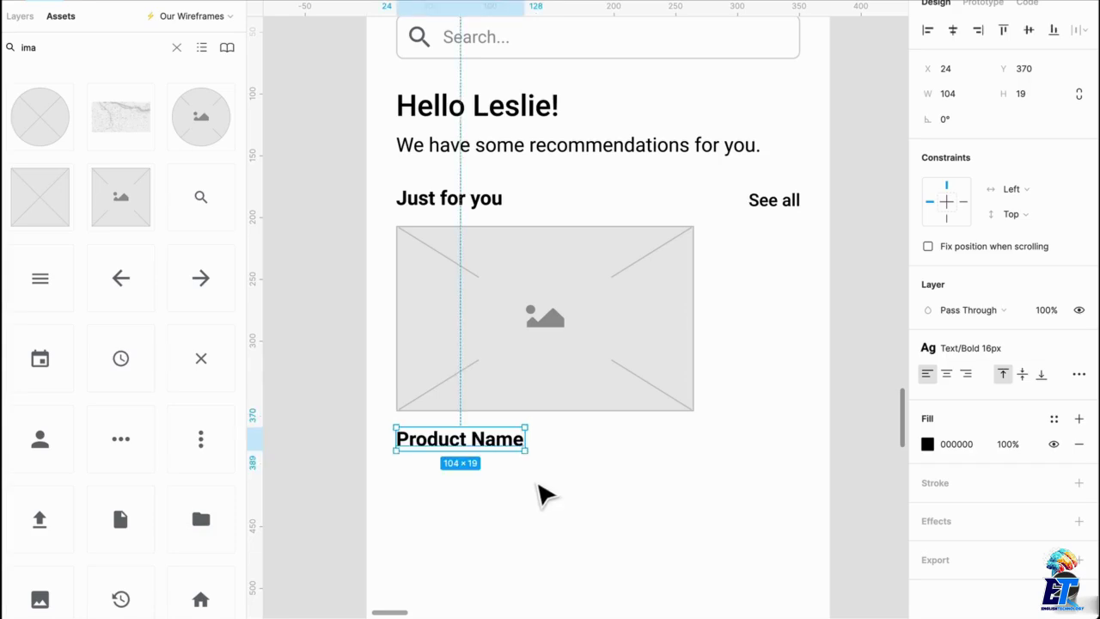
click(989, 348)
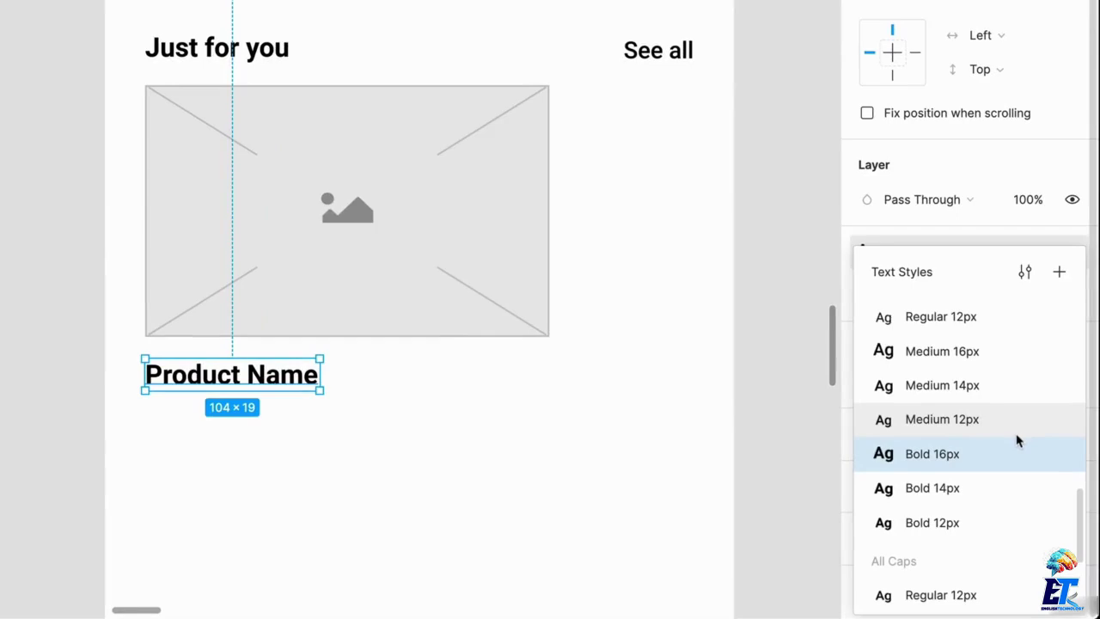
scroll(1017, 440, up, 2)
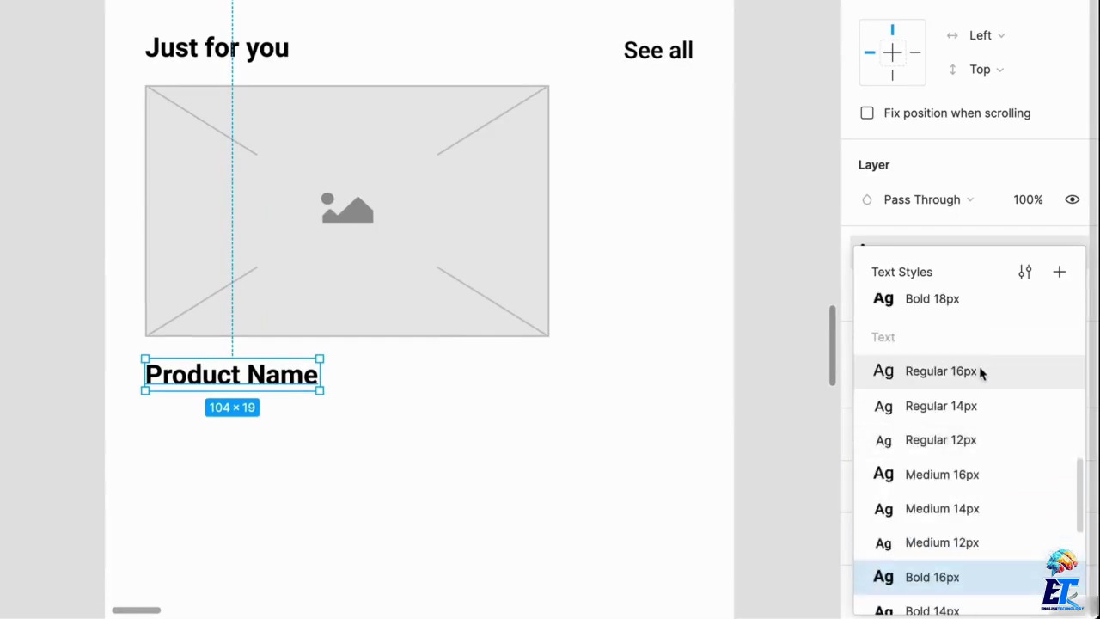
click(982, 373)
Duplicate the "Product Name" text directly below itself and change the copy to "$25.00"
key(ctrl+d)
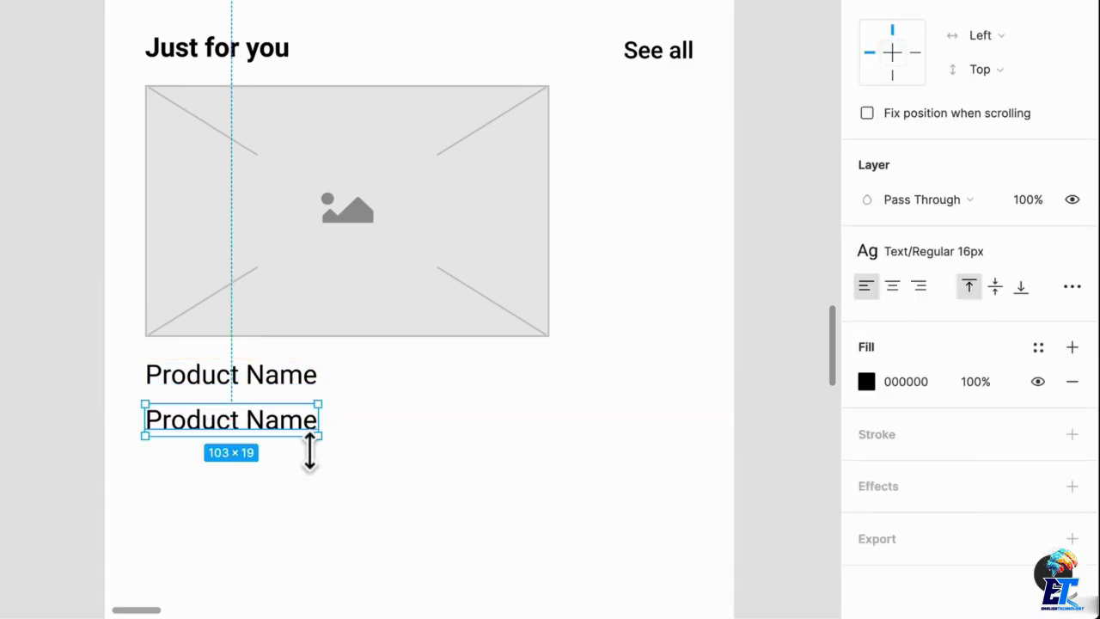
double_click(292, 431)
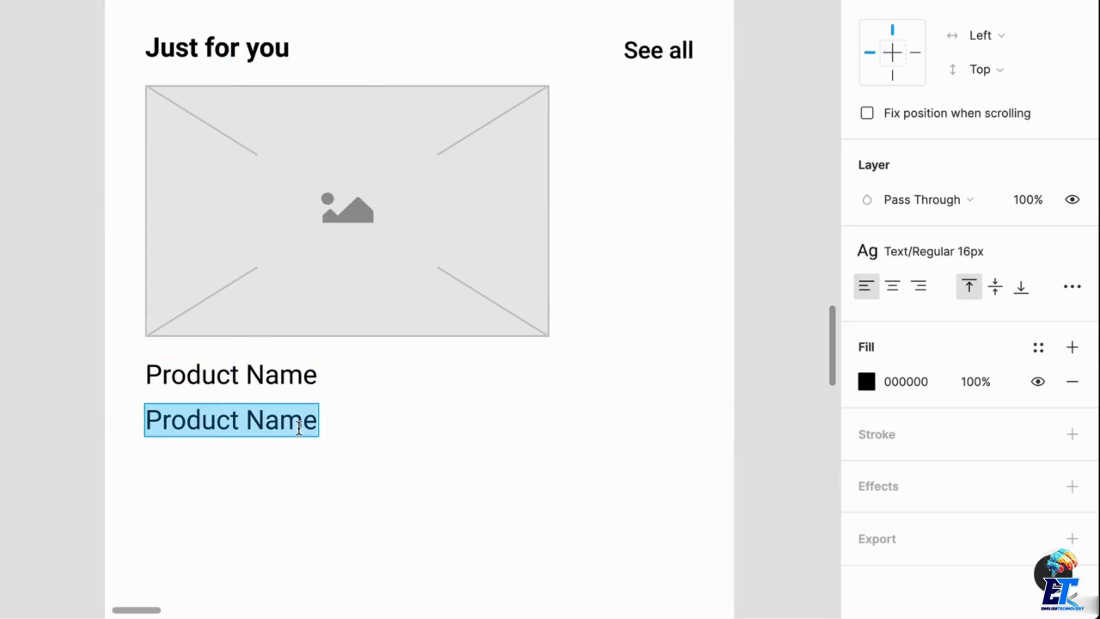
text($25.00)
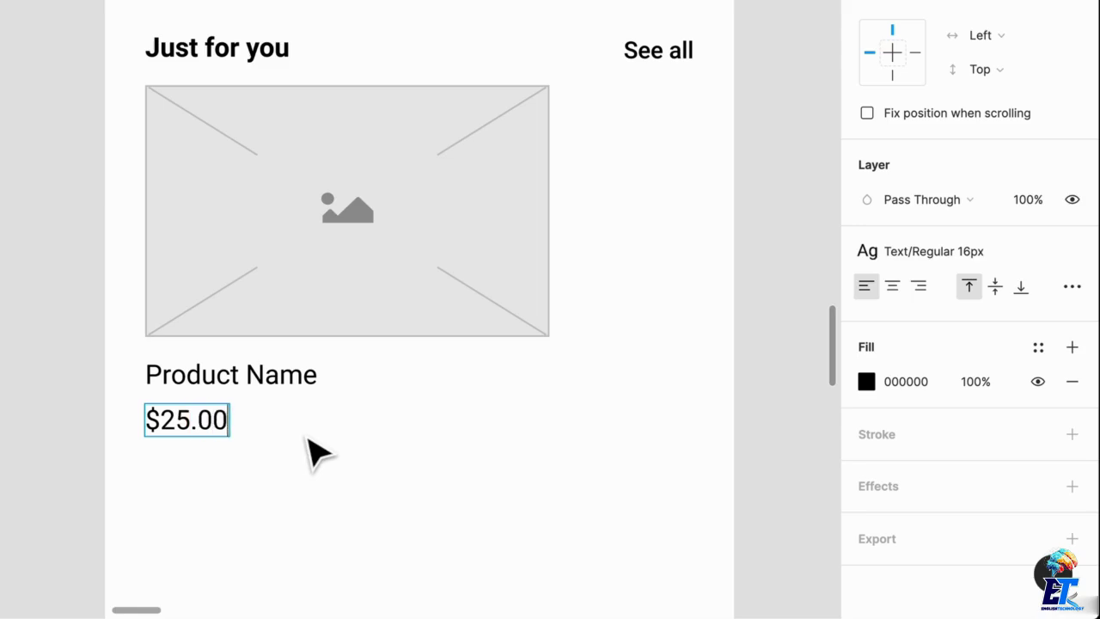
Apply the Text/Bold 16px style to the "$25.00" price
key(ctrl+a)
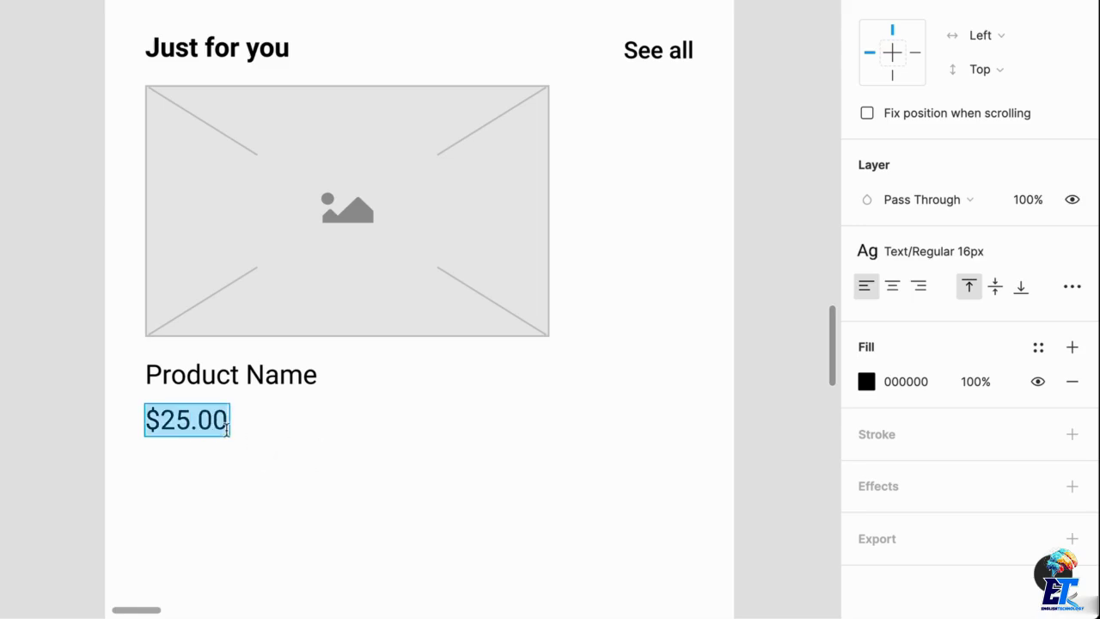
click(993, 261)
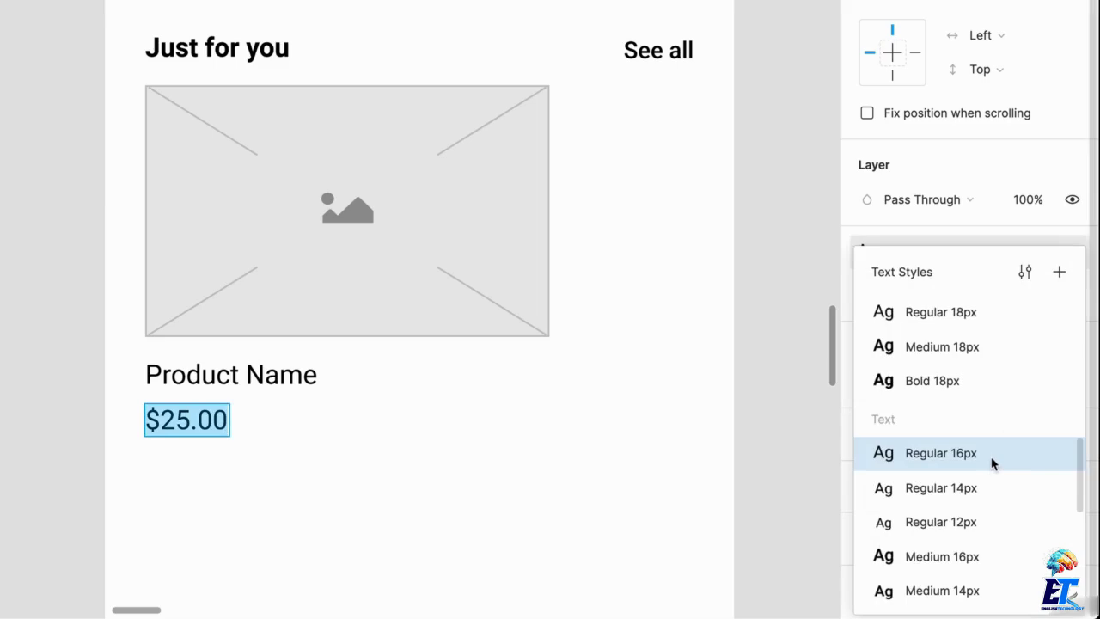
scroll(985, 464, up, 3)
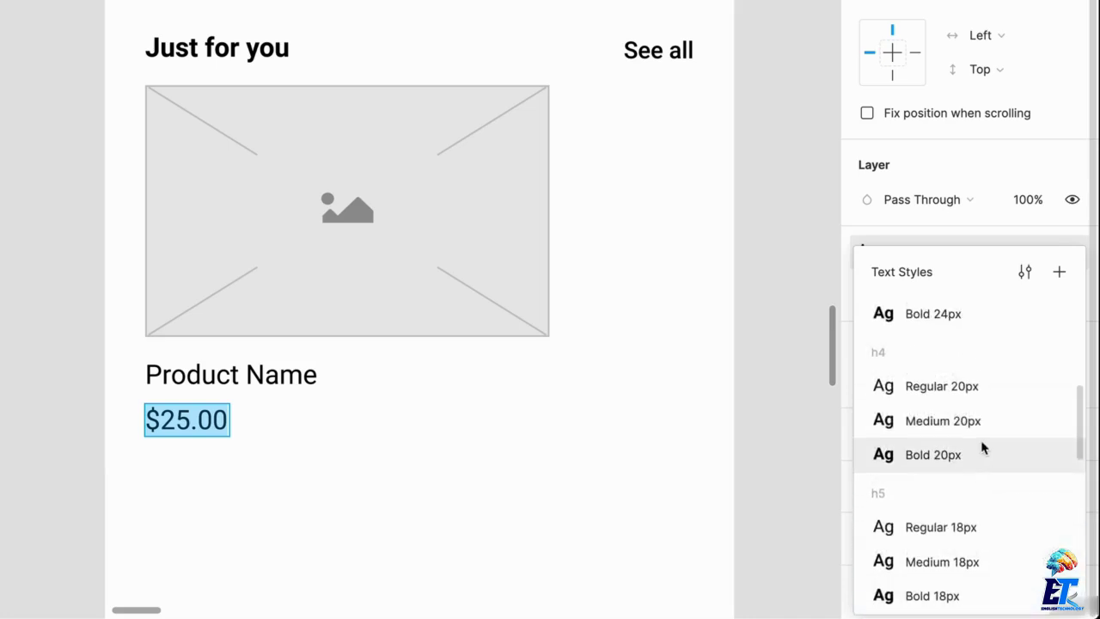
scroll(982, 446, down, 5)
scroll(982, 447, down, 1)
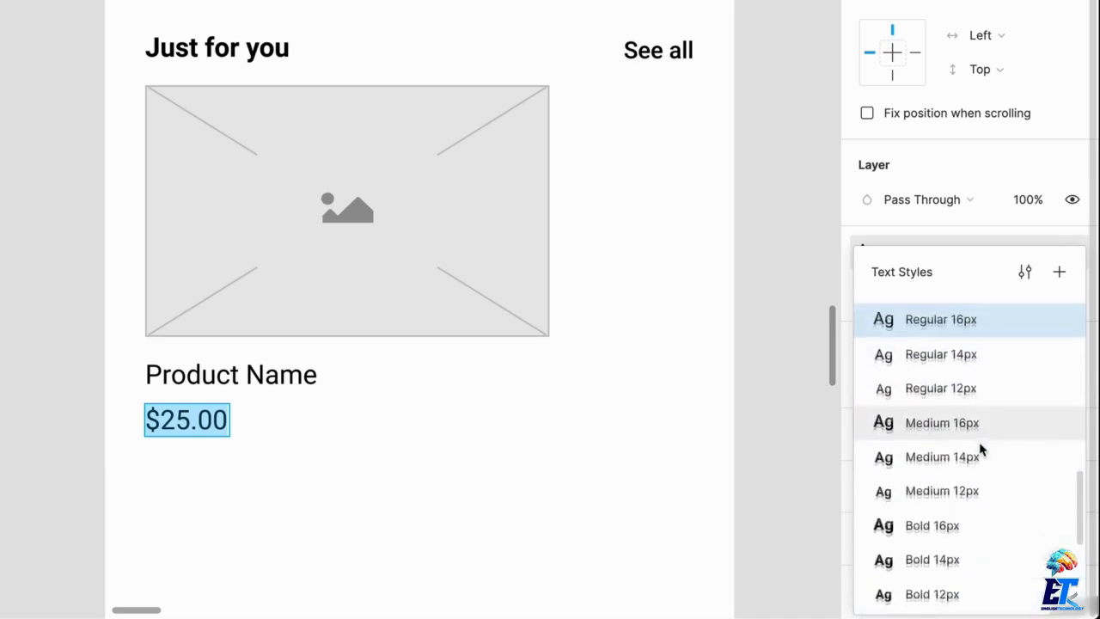
click(961, 508)
click(193, 430)
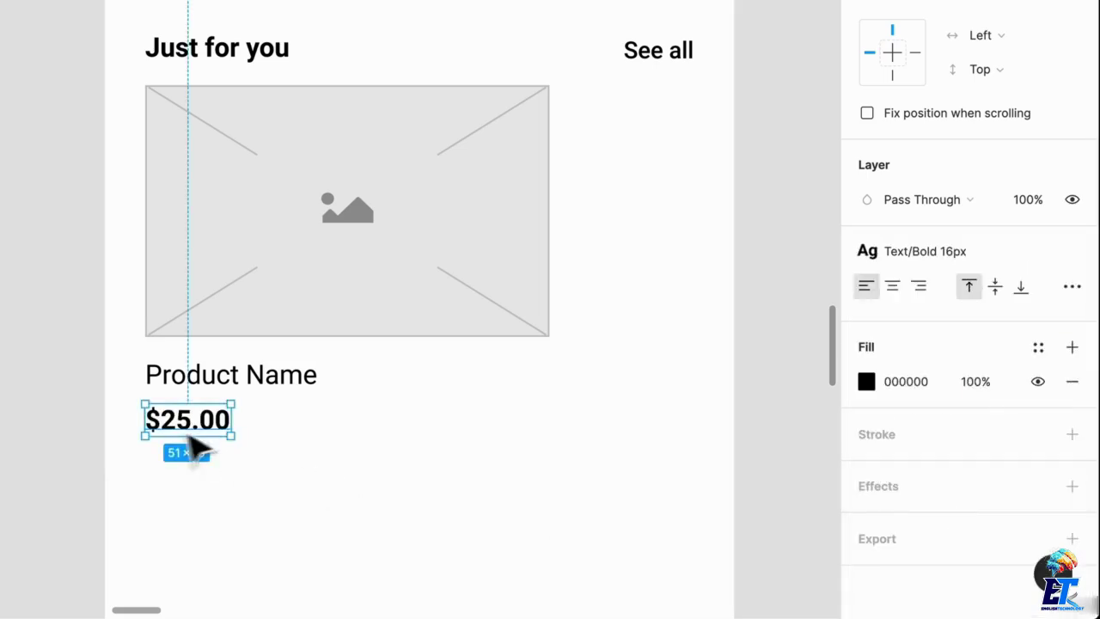
Place a copy of "Product Name" below the price, 241 wide, and apply the Text/Regular 14px style
click(326, 442)
drag(255, 388, 548, 464)
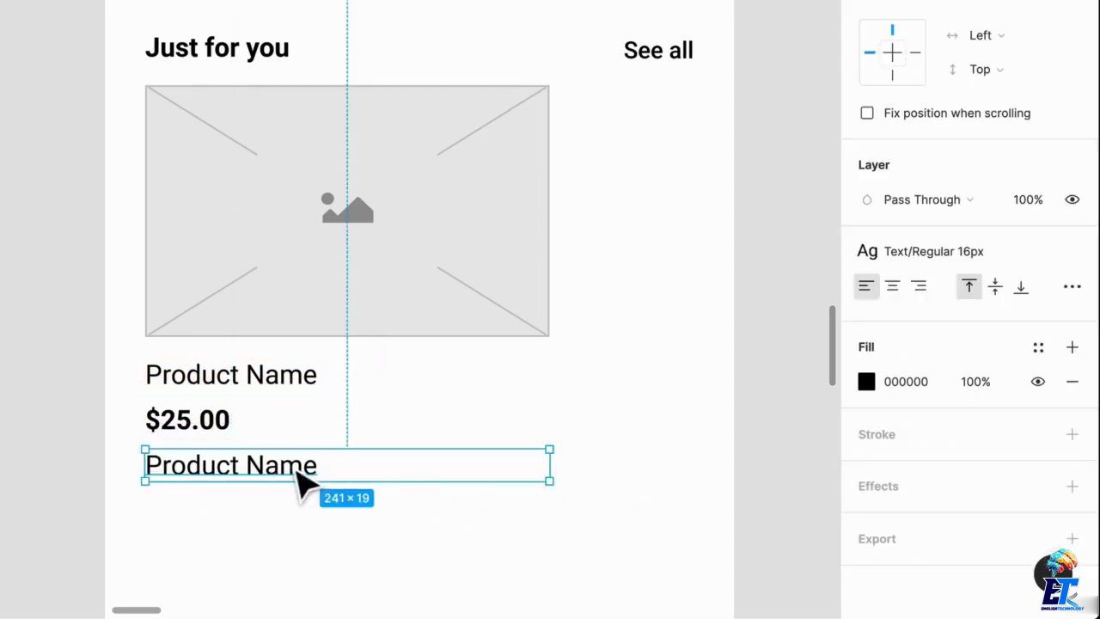
click(977, 254)
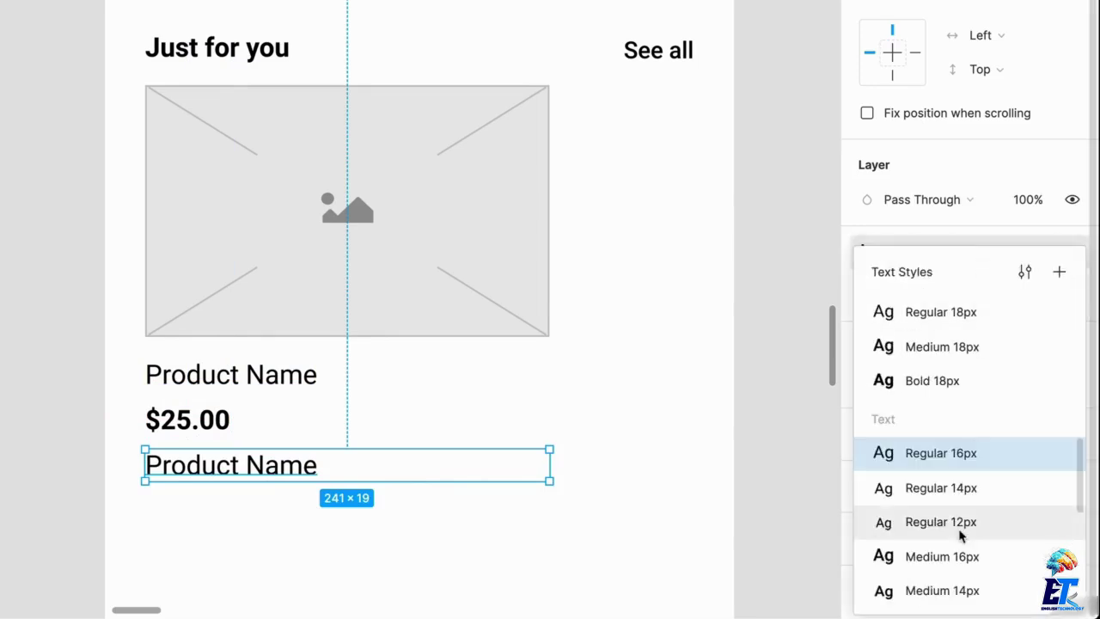
scroll(995, 498, down, 2)
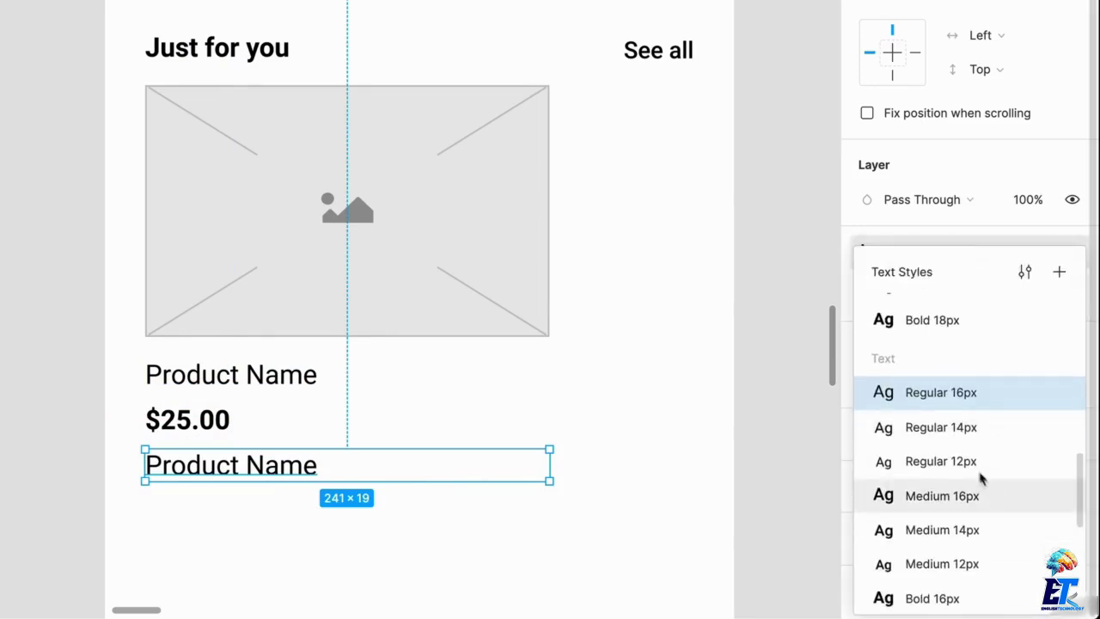
click(941, 427)
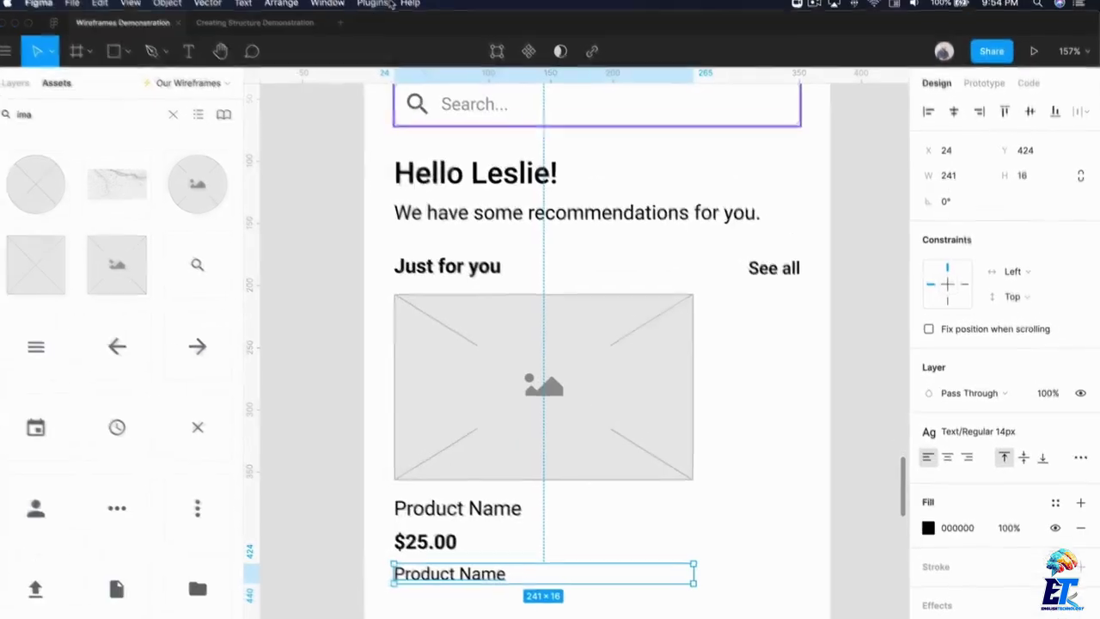
Replace the copied text below the price with 1 sentence of placeholder text generated by the Lorem ipsum plugin
click(376, 7)
click(441, 310)
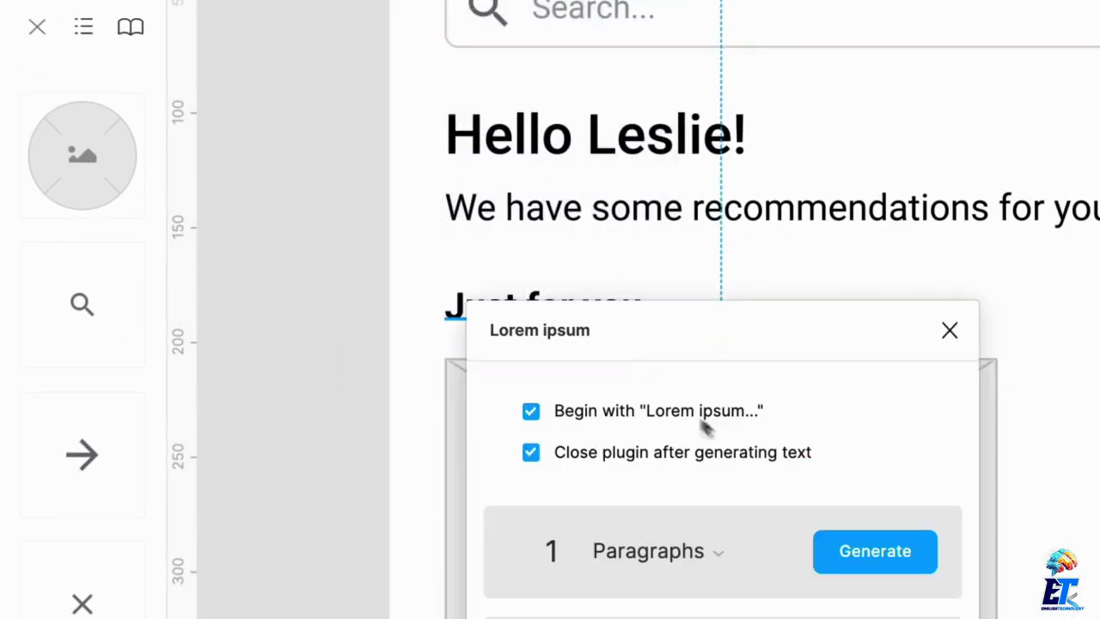
drag(798, 318, 449, 255)
click(337, 477)
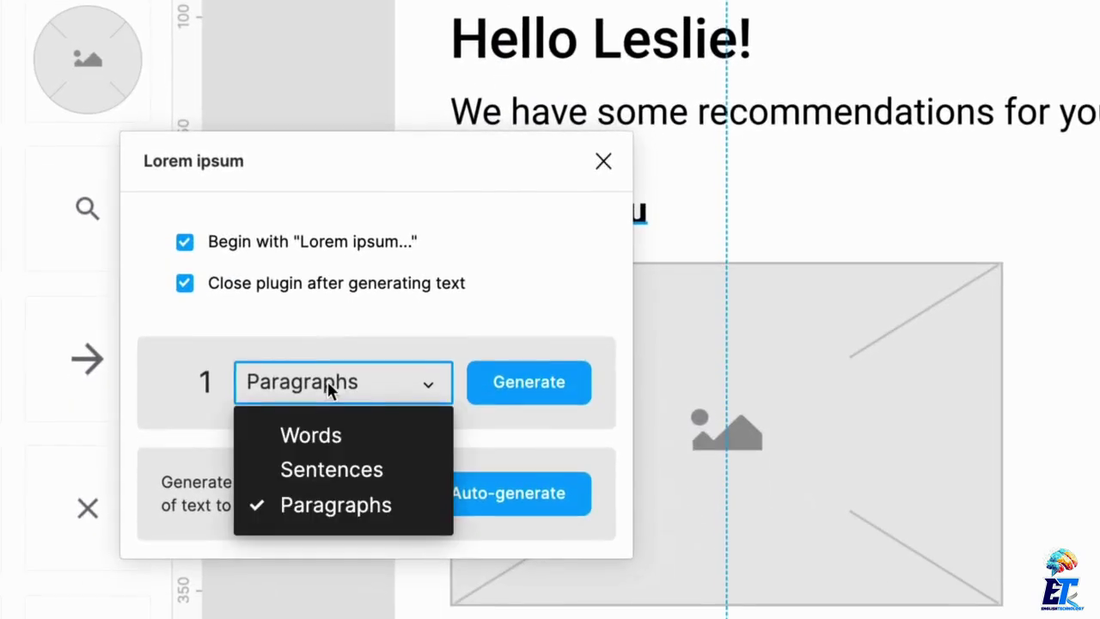
click(327, 468)
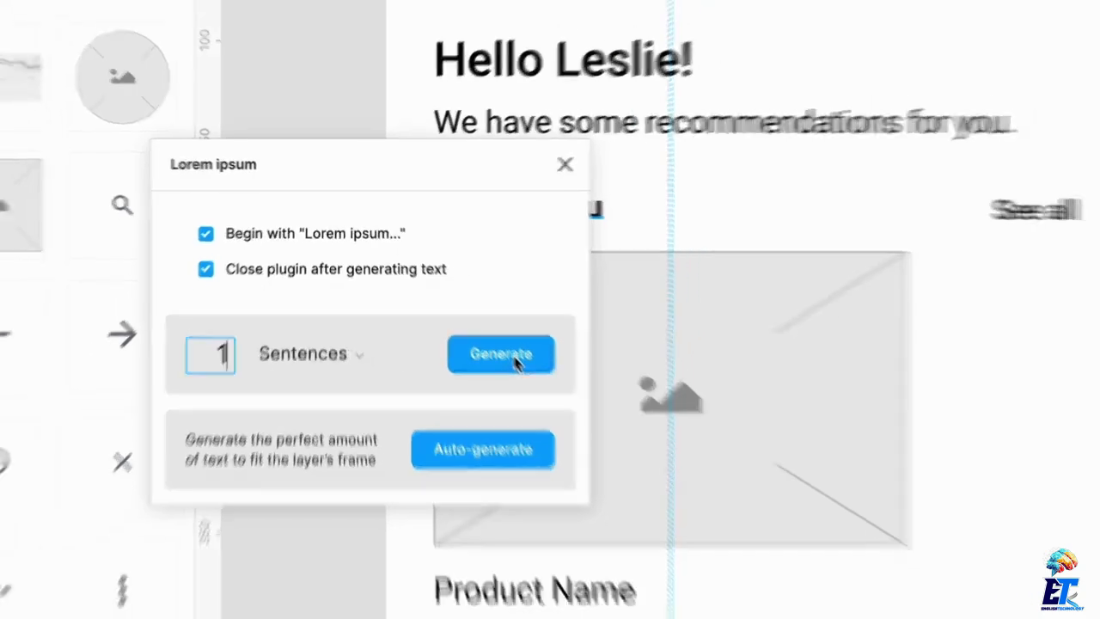
click(541, 385)
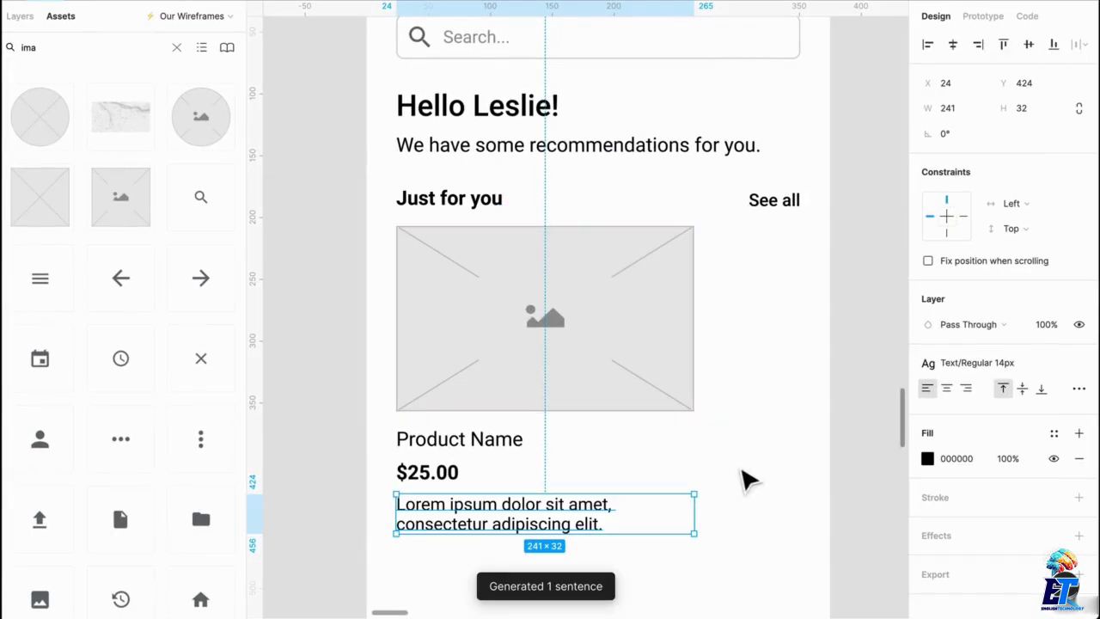
Apply the Text/Regular 12px style to the lorem ipsum description
click(1021, 369)
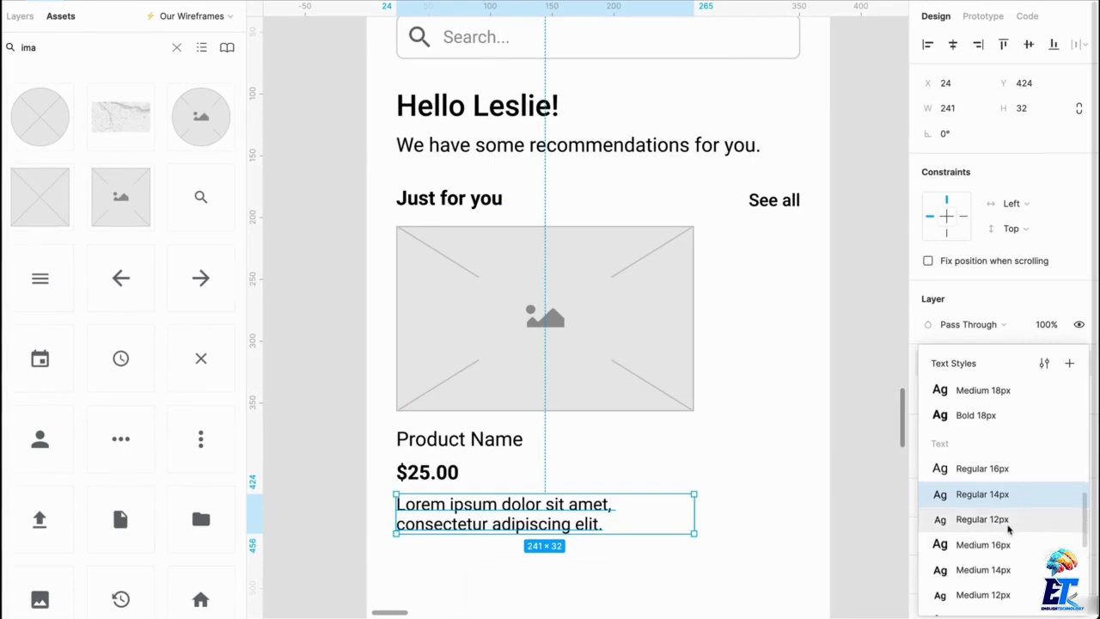
click(988, 498)
click(640, 545)
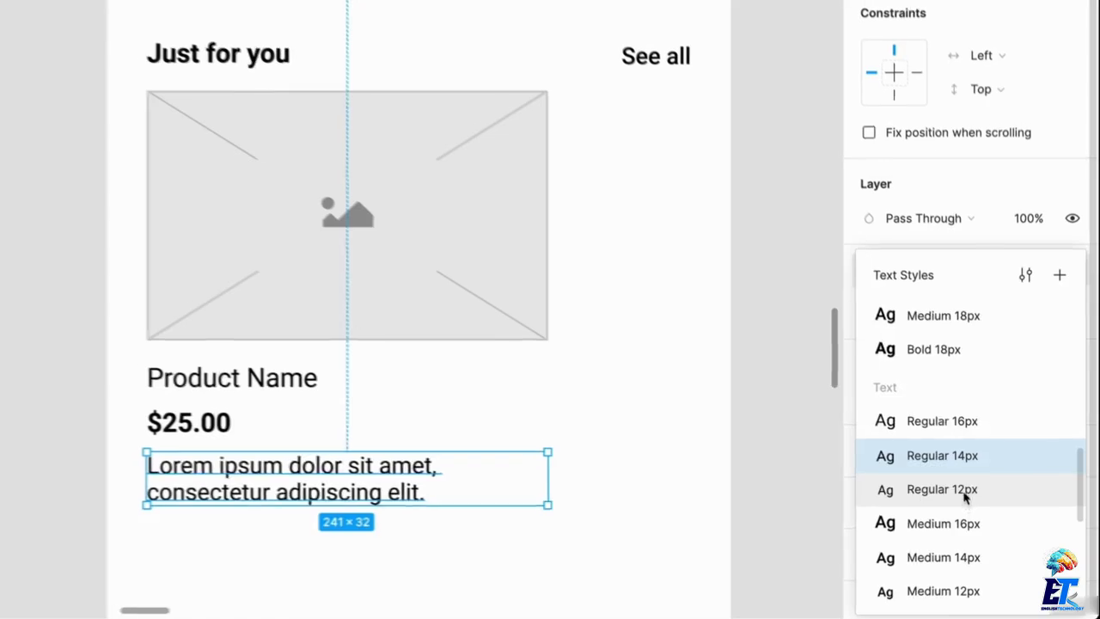
click(964, 491)
click(602, 530)
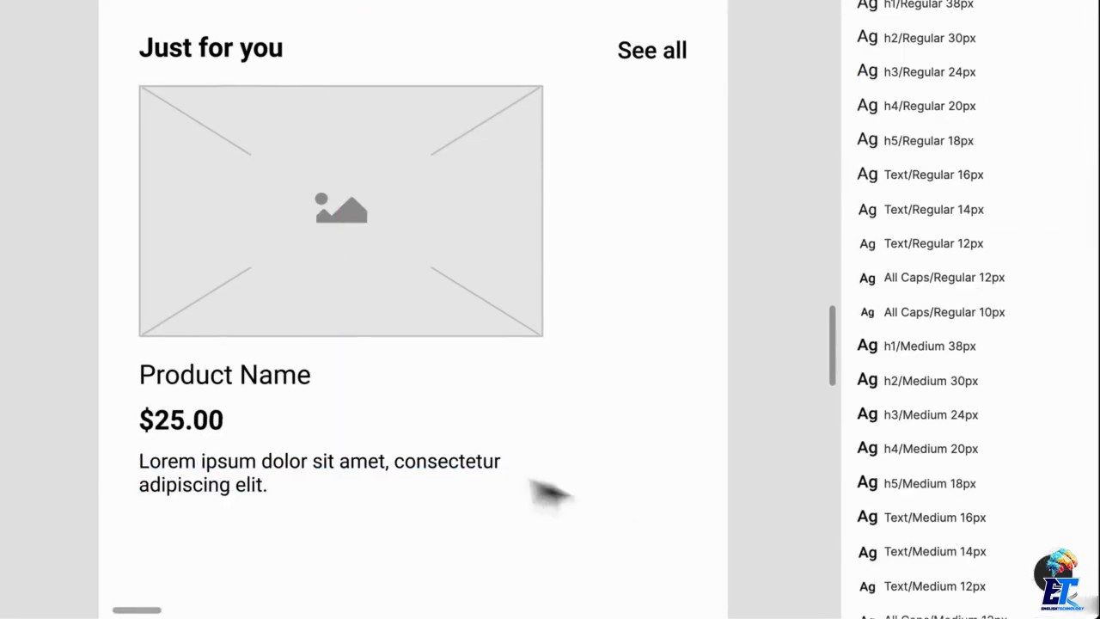
Move the "$25.00" price and the description slightly up, closer to the product name
drag(201, 432, 204, 424)
shift+click(252, 474)
drag(253, 474, 302, 478)
key(ctrl+z)
click(305, 518)
click(491, 558)
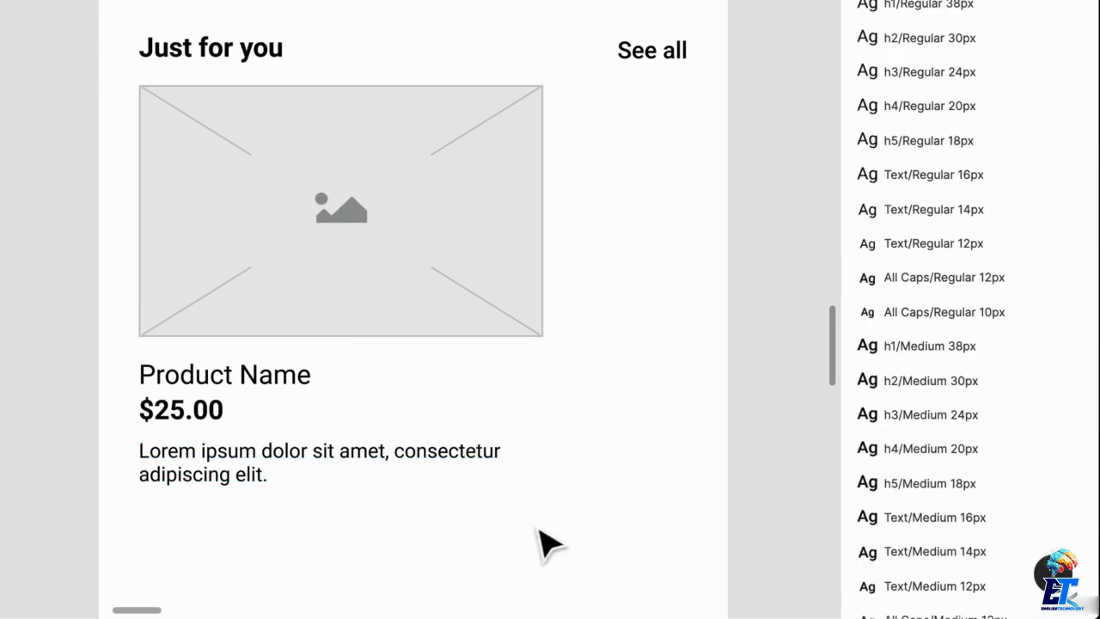
Group the image placeholder with its name, price and description texts and name the group "Large Product Card"
drag(492, 533, 179, 315)
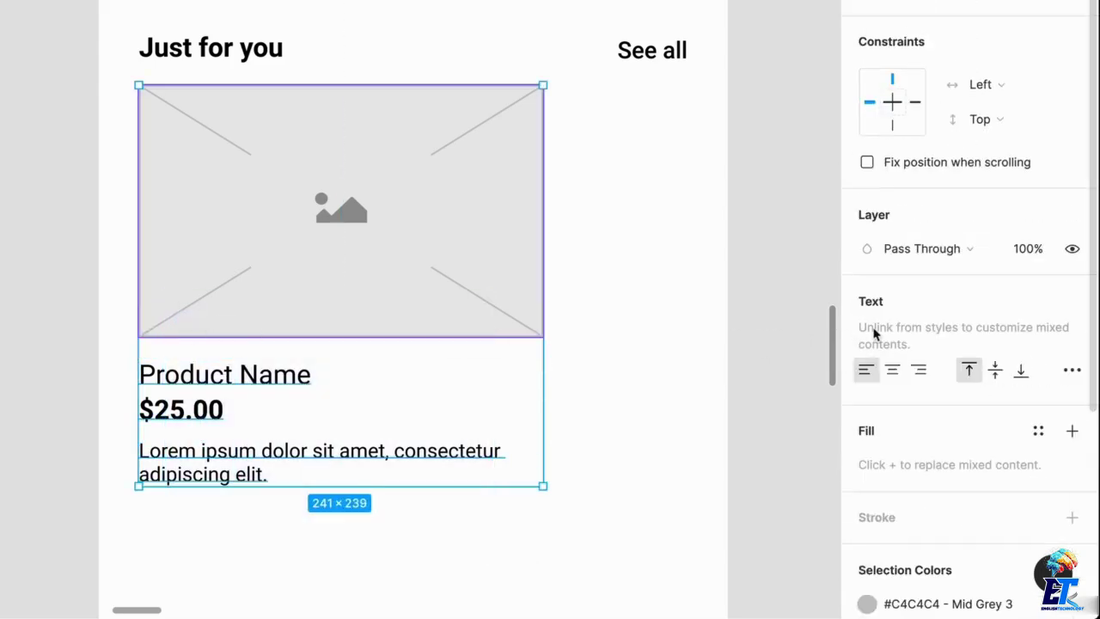
key(ctrl+g)
key(ctrl+r)
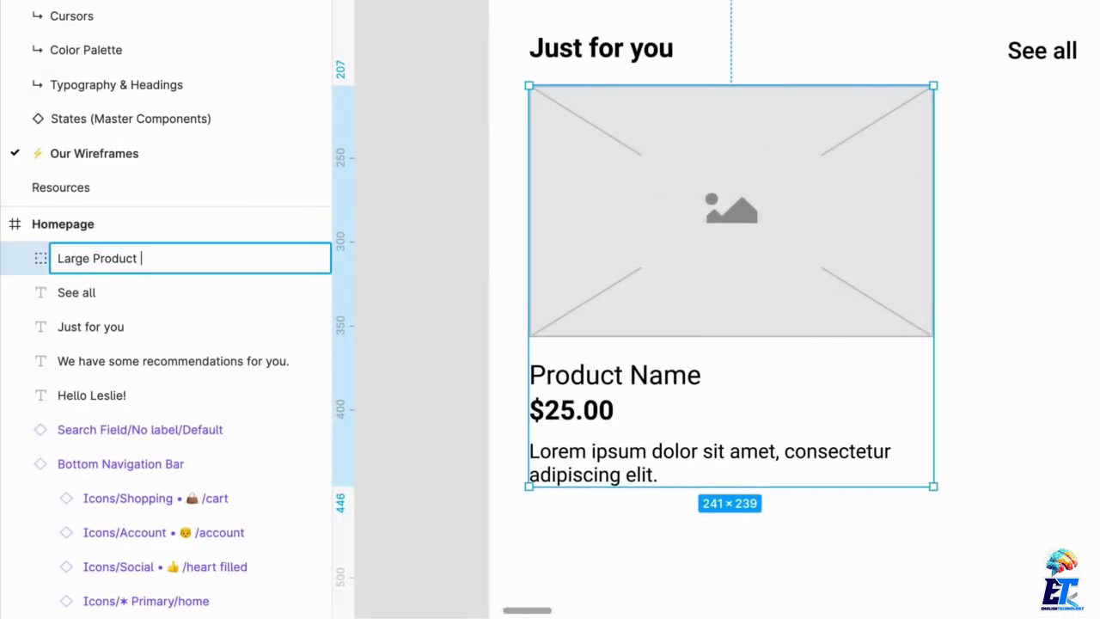
text(Large Product Card)
key(Return)
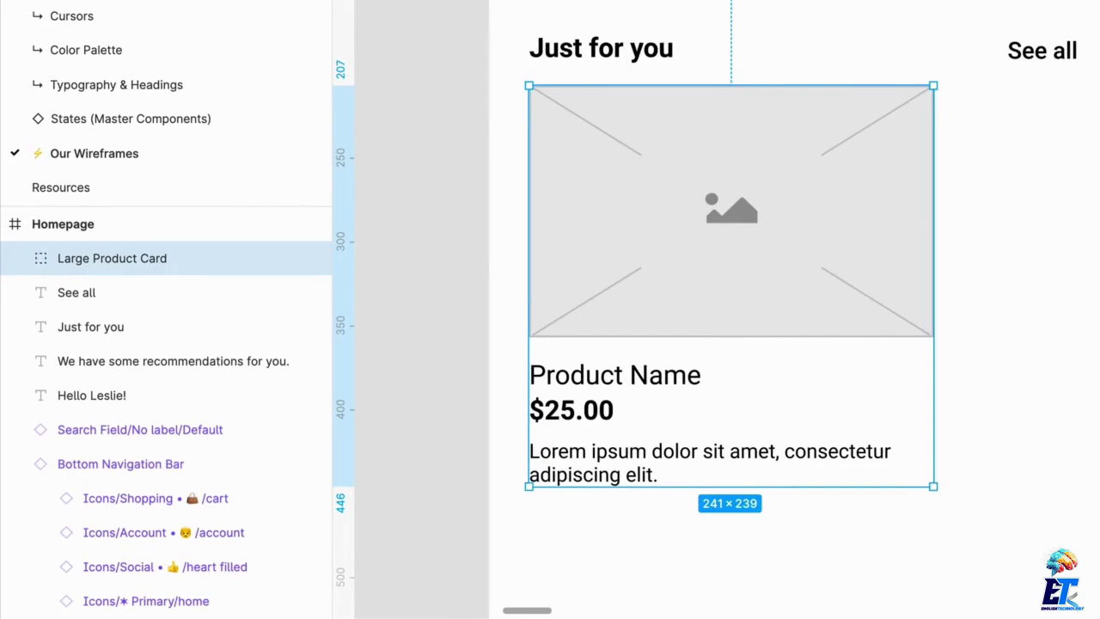
Place a copy of the Large Product Card beside the original and check its alignment against the layout grid
click(1040, 304)
scroll(1041, 304, down, 2)
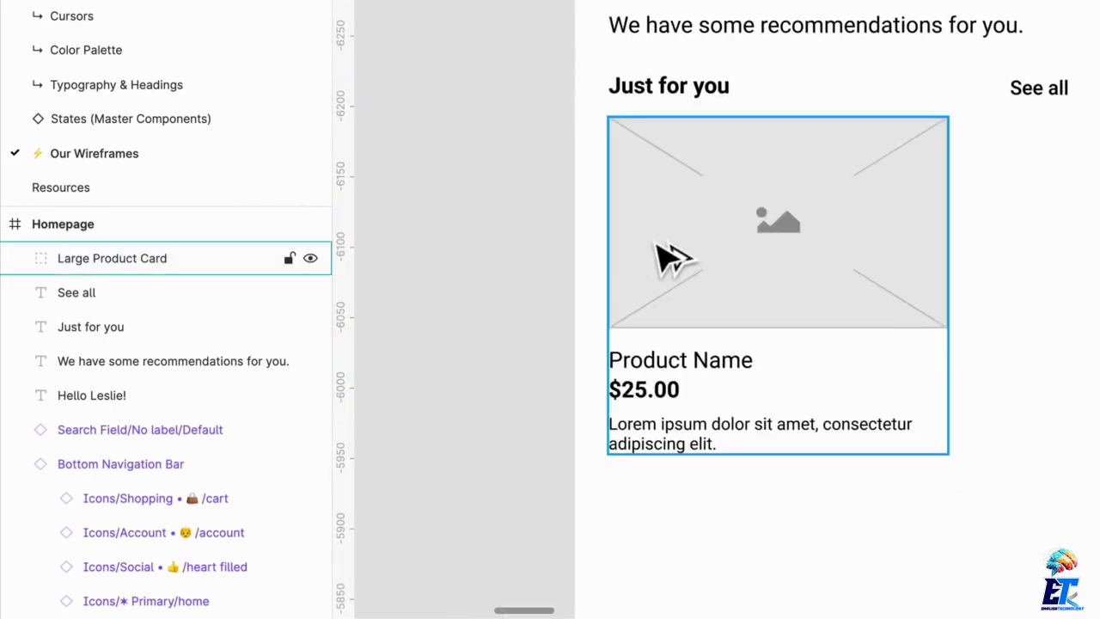
drag(672, 258, 1031, 273)
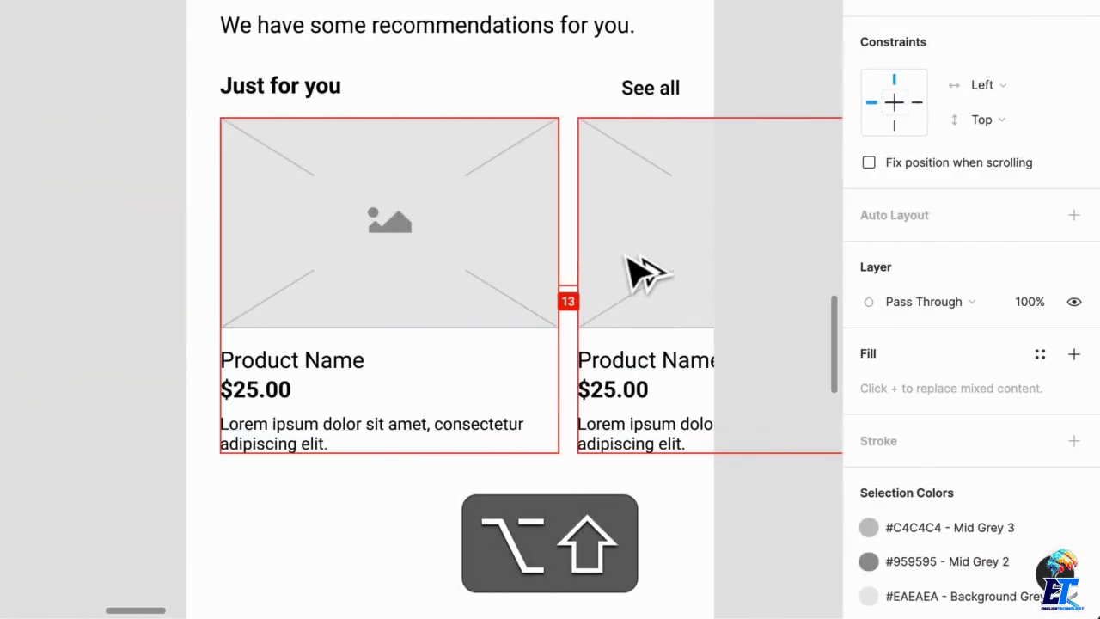
drag(627, 256, 622, 287)
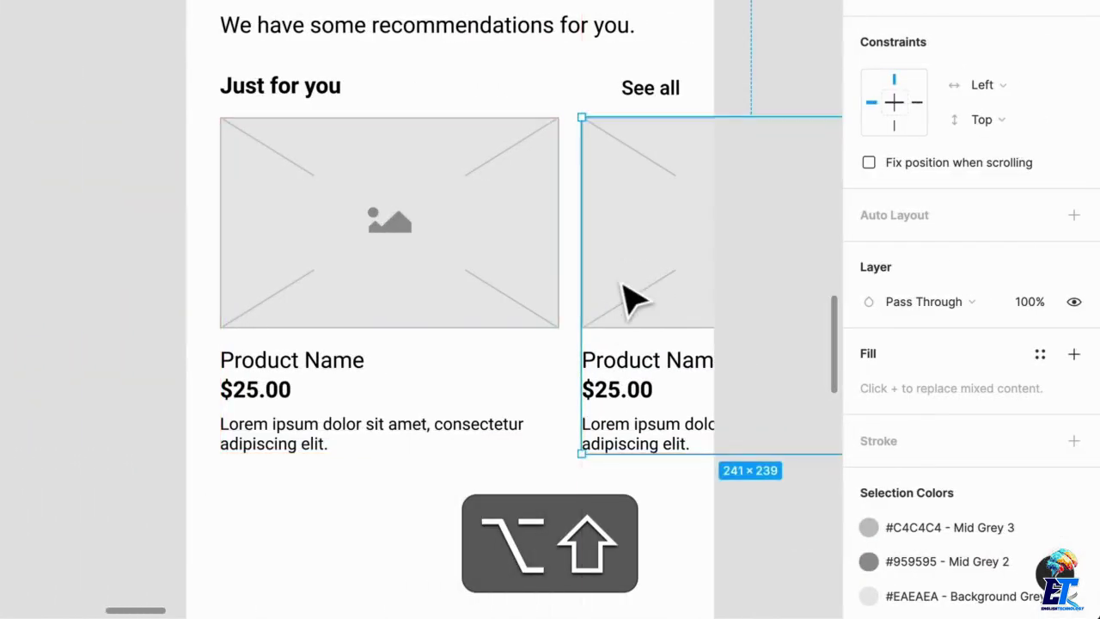
key(ctrl+g)
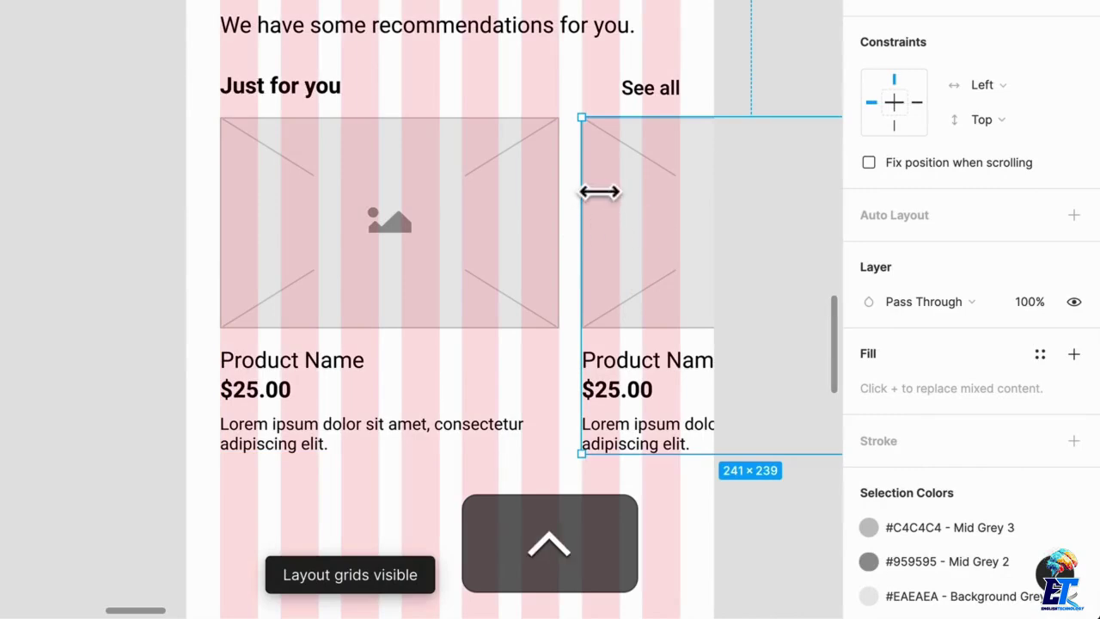
key(ctrl+g)
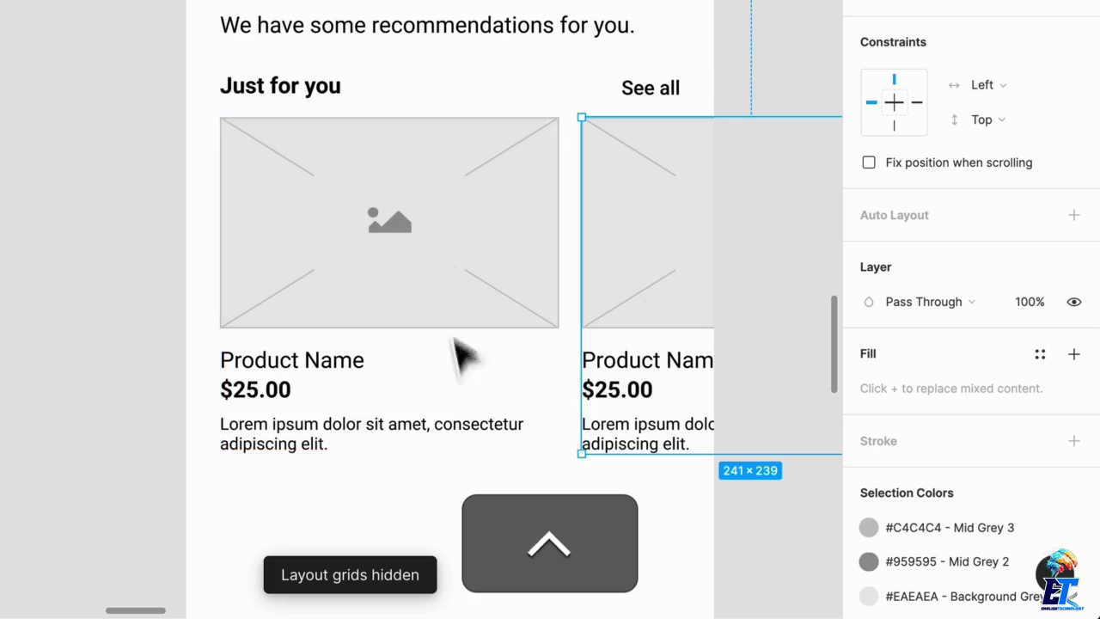
Duplicate the "Just for you" heading and its "See all" link straight down, below the product cards
scroll(550, 352, down, 2)
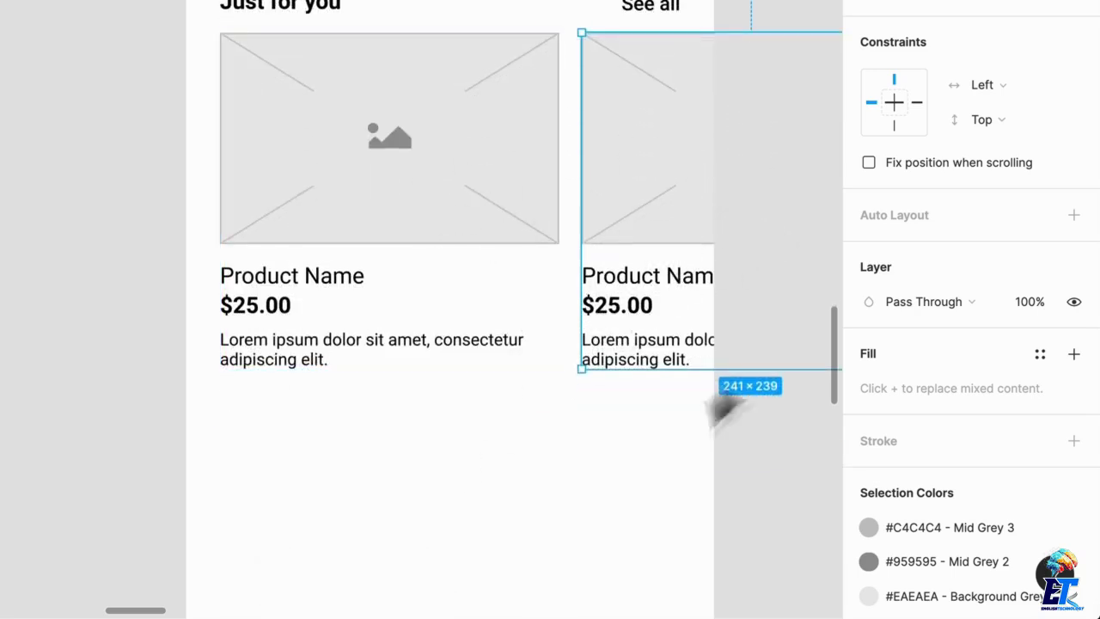
click(491, 466)
scroll(494, 459, down, 1)
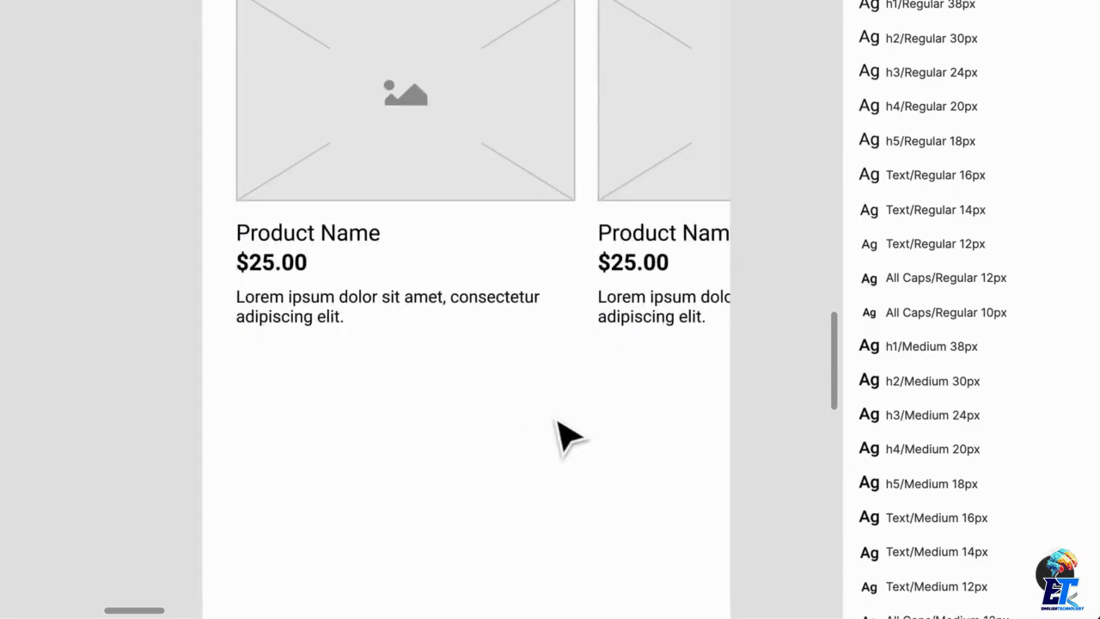
scroll(549, 435, down, 2)
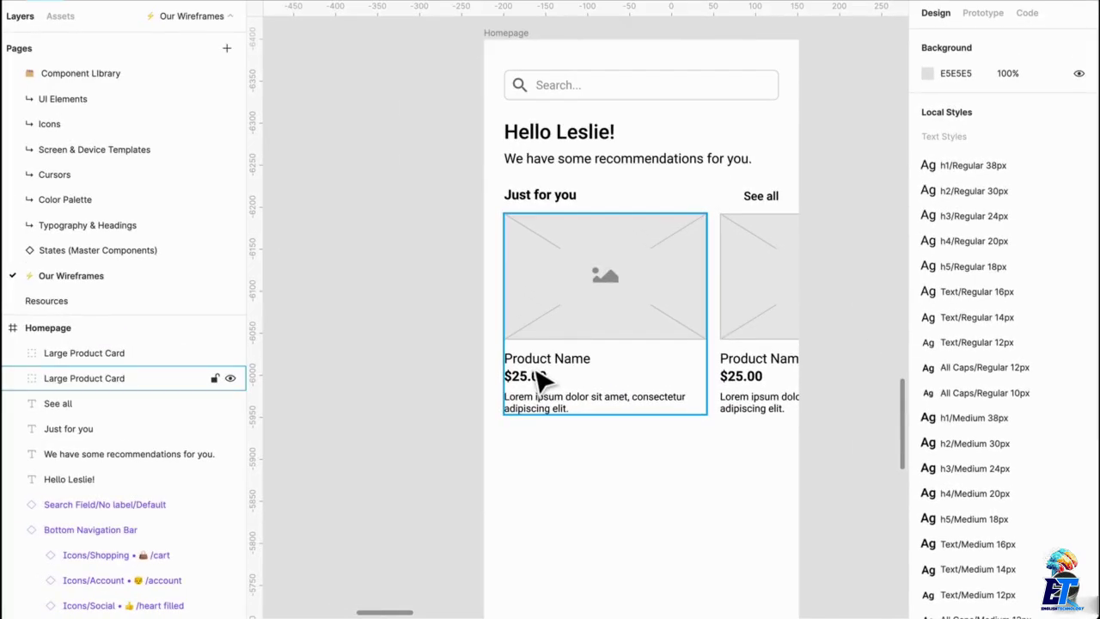
scroll(537, 378, down, 2)
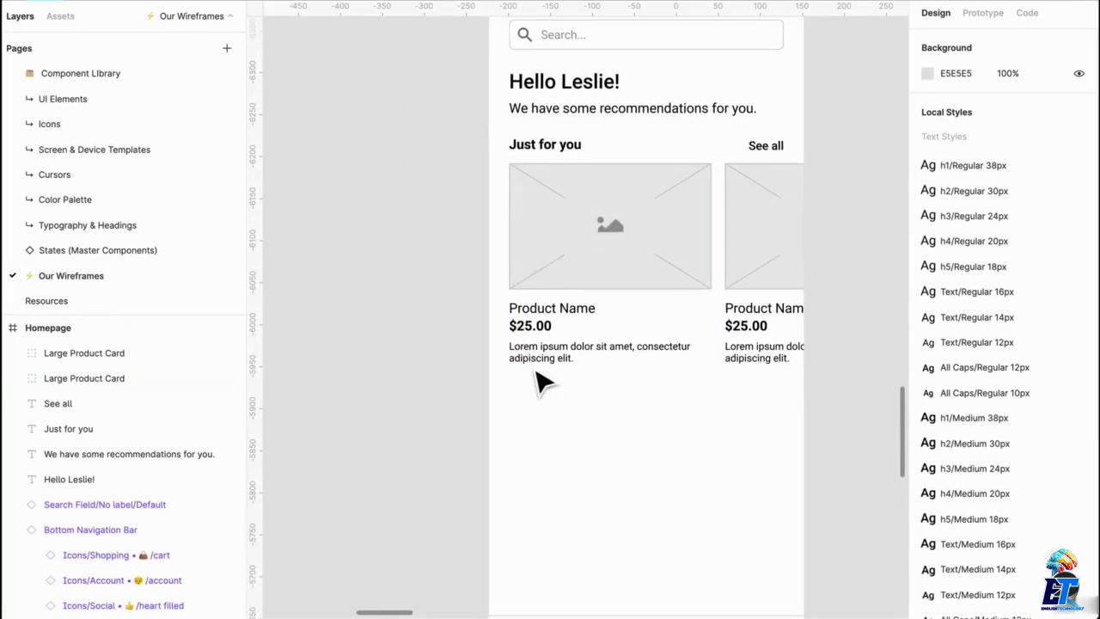
click(545, 148)
shift+click(784, 163)
drag(784, 163, 767, 423)
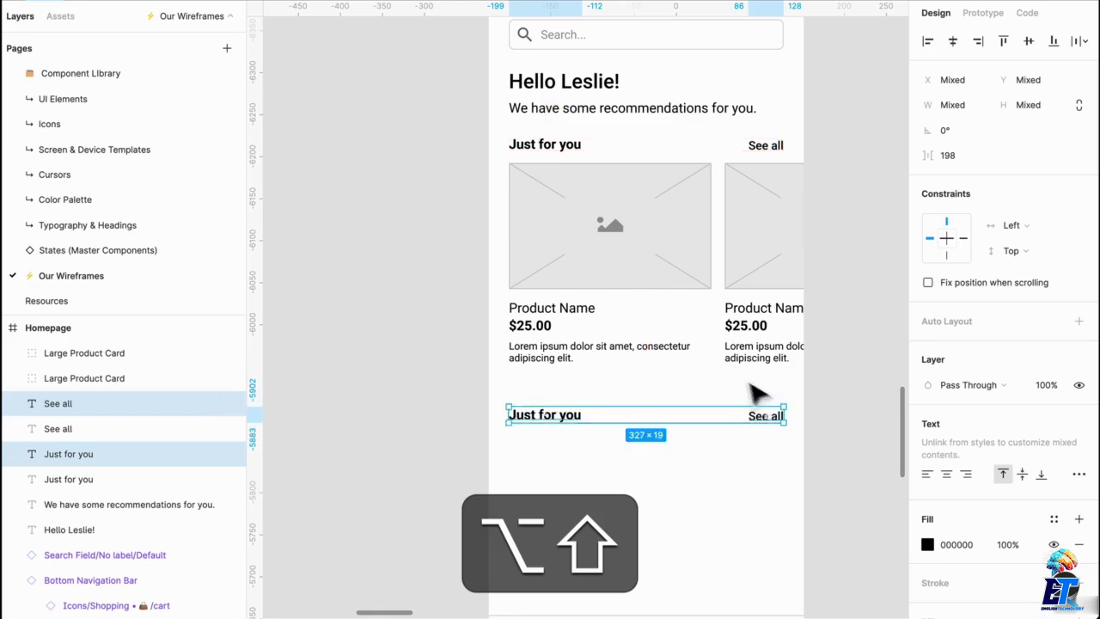
scroll(762, 430, up, 1)
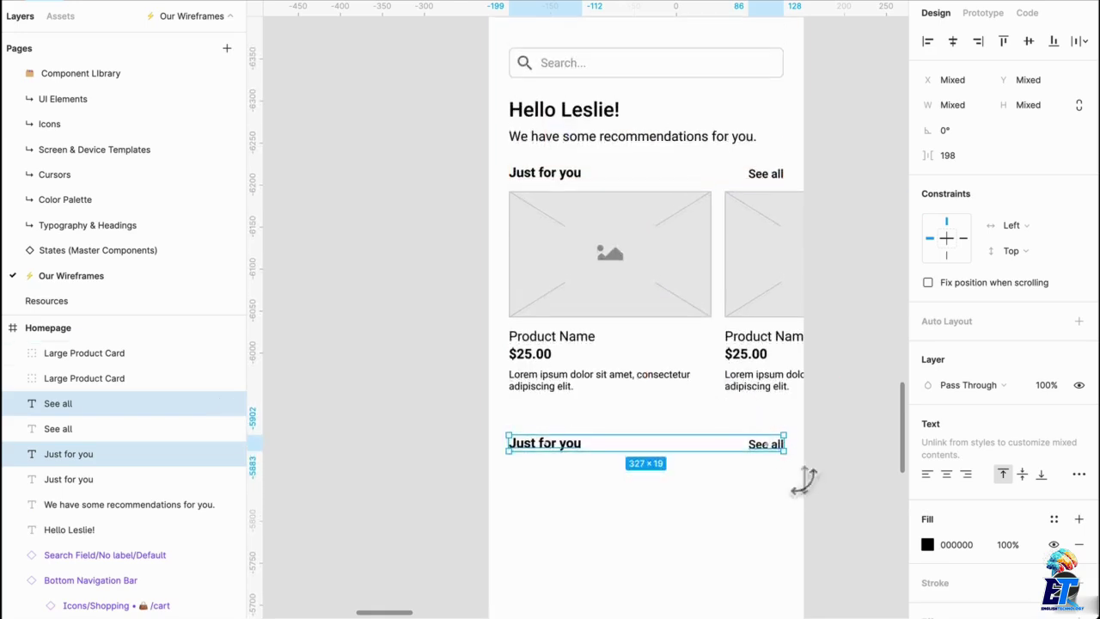
Change the copied section heading to "Deals", keeping "See all" as its link text
click(576, 444)
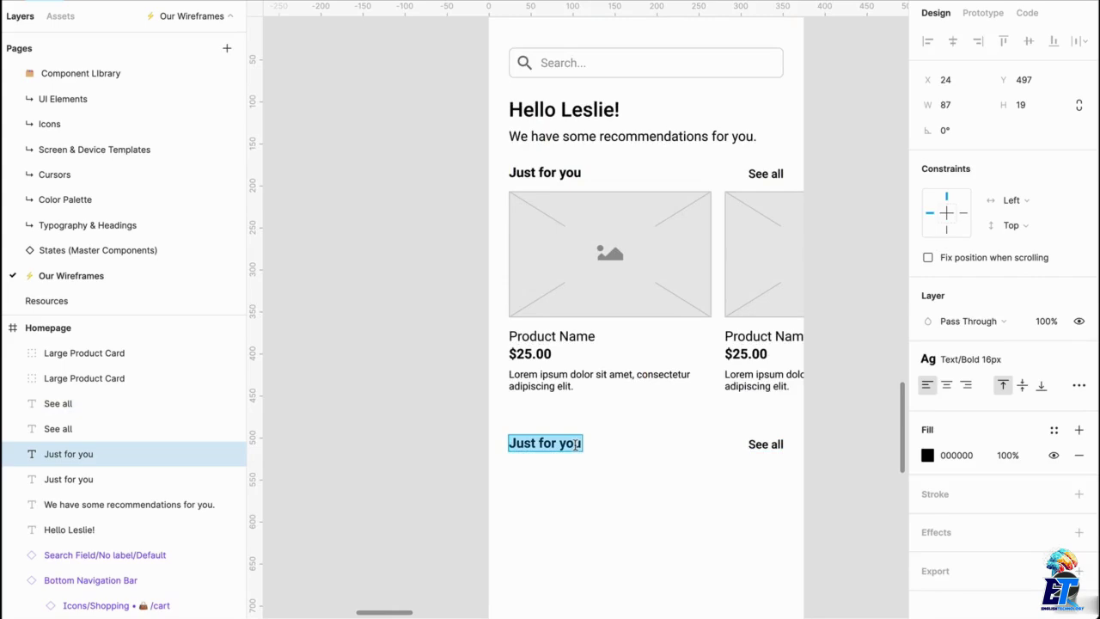
text(Deals)
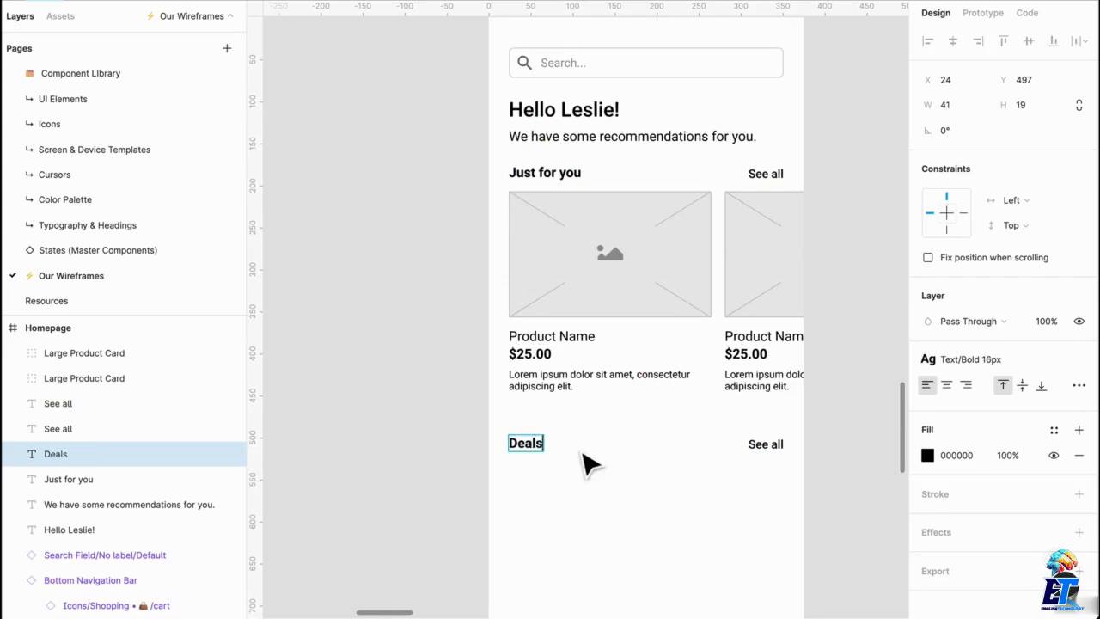
click(769, 445)
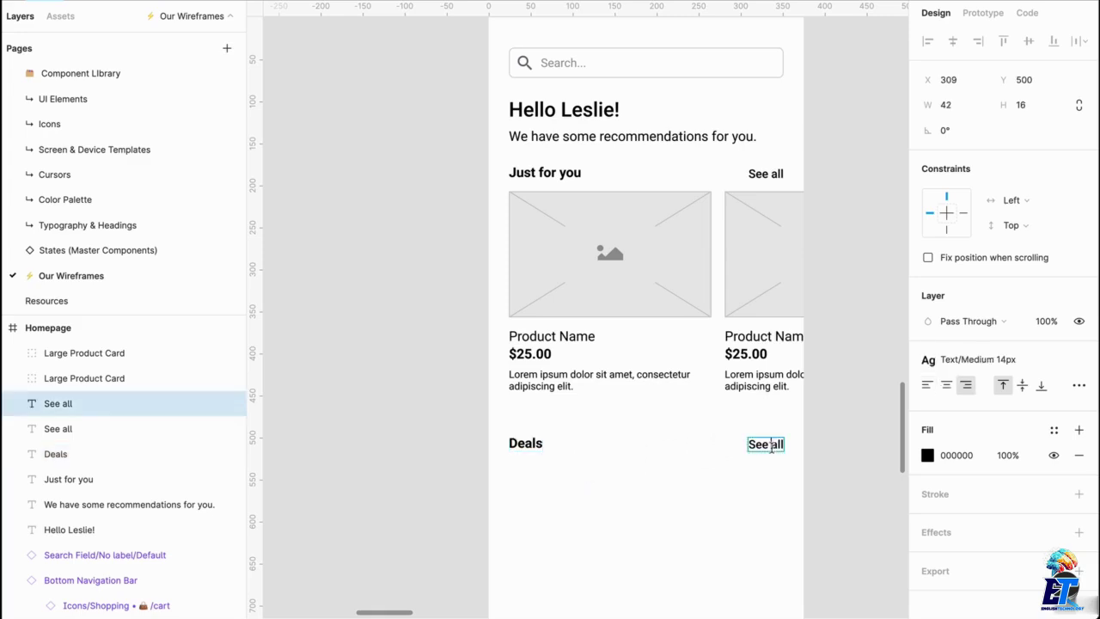
click(672, 534)
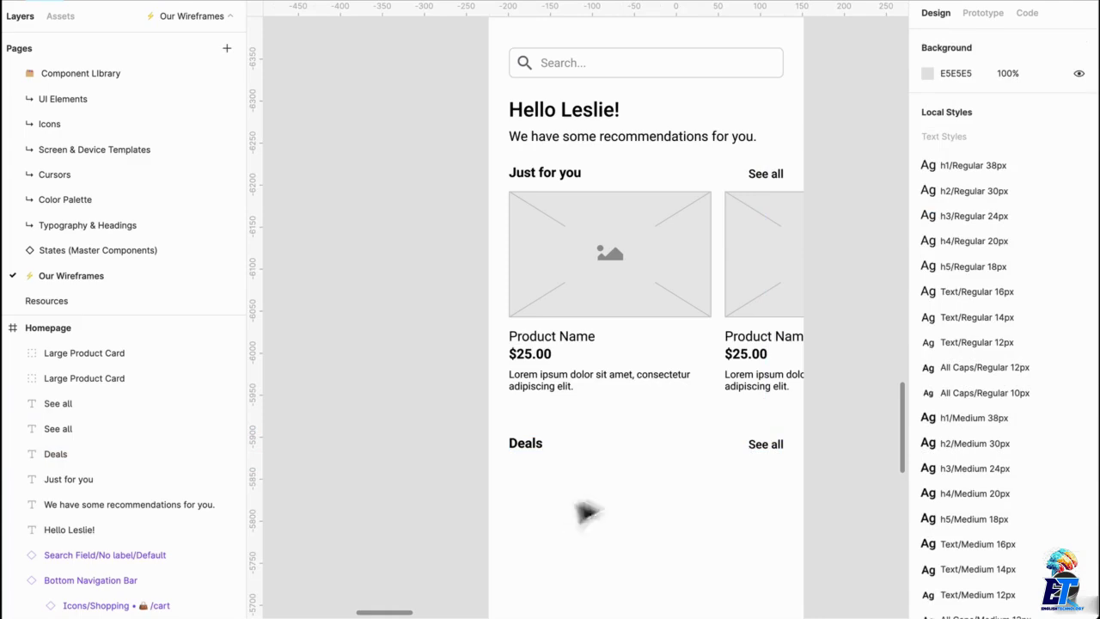
Delete the second, cut-off product card and shift the remaining Large Product Card up to Y 205
click(793, 336)
key(Delete)
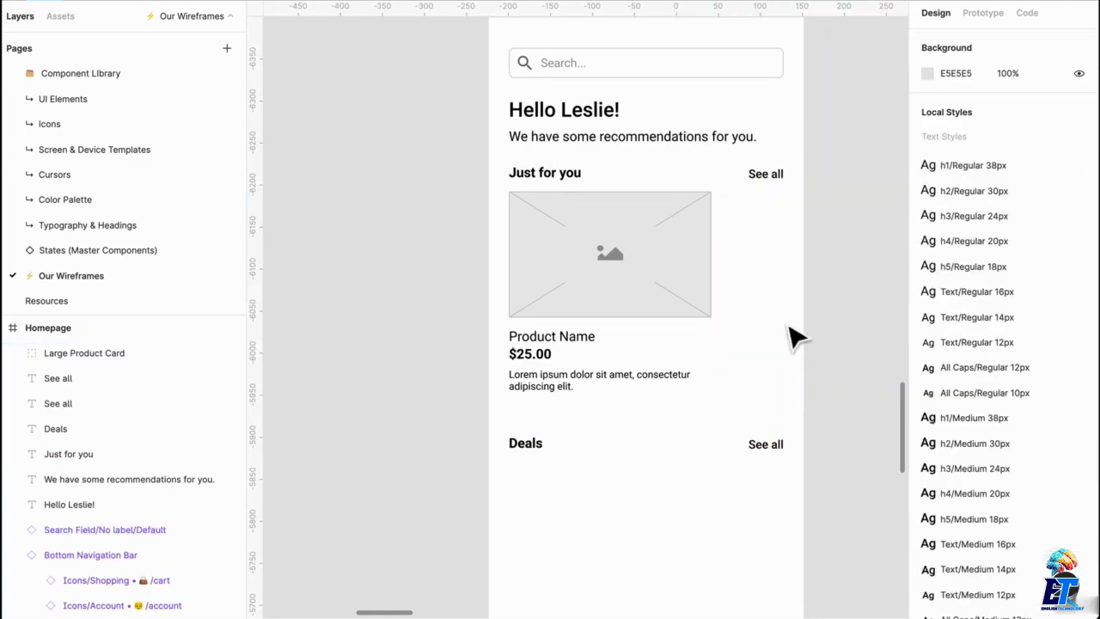
scroll(658, 307, left, 1)
click(658, 307)
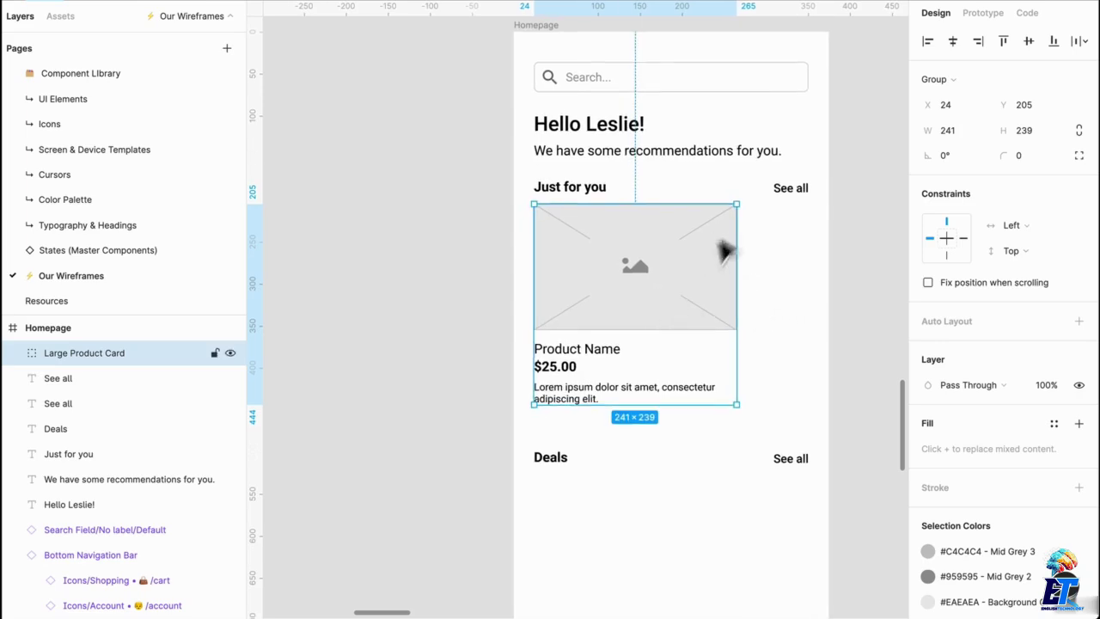
Draw a 36 × 36 circle beside the product card's image, at X 287, Y 233
scroll(722, 251, up, 5)
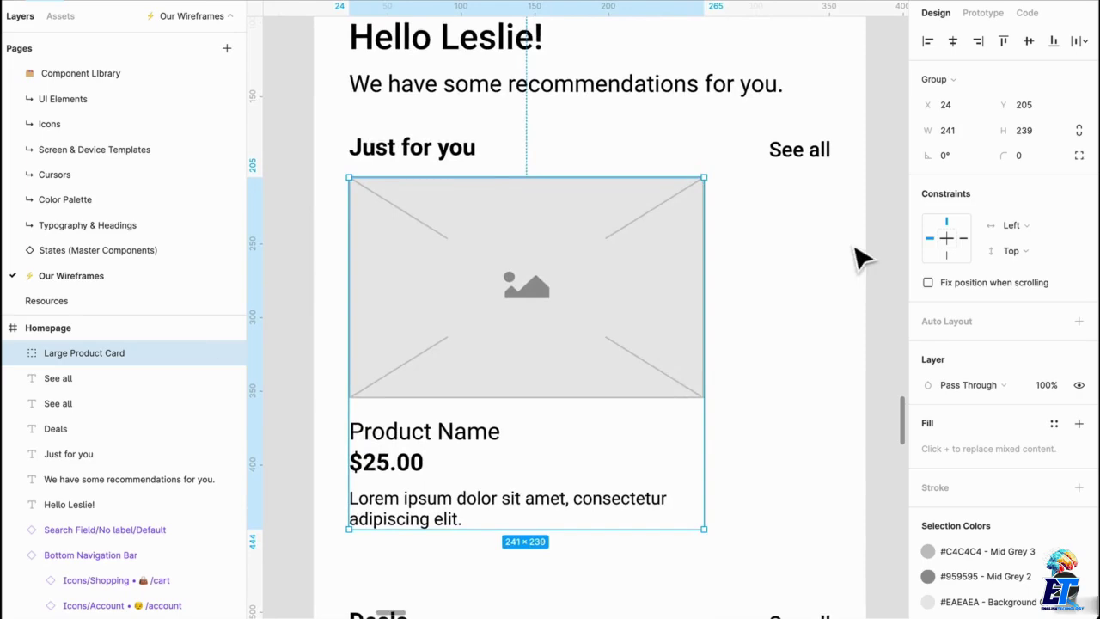
scroll(847, 258, right, 1)
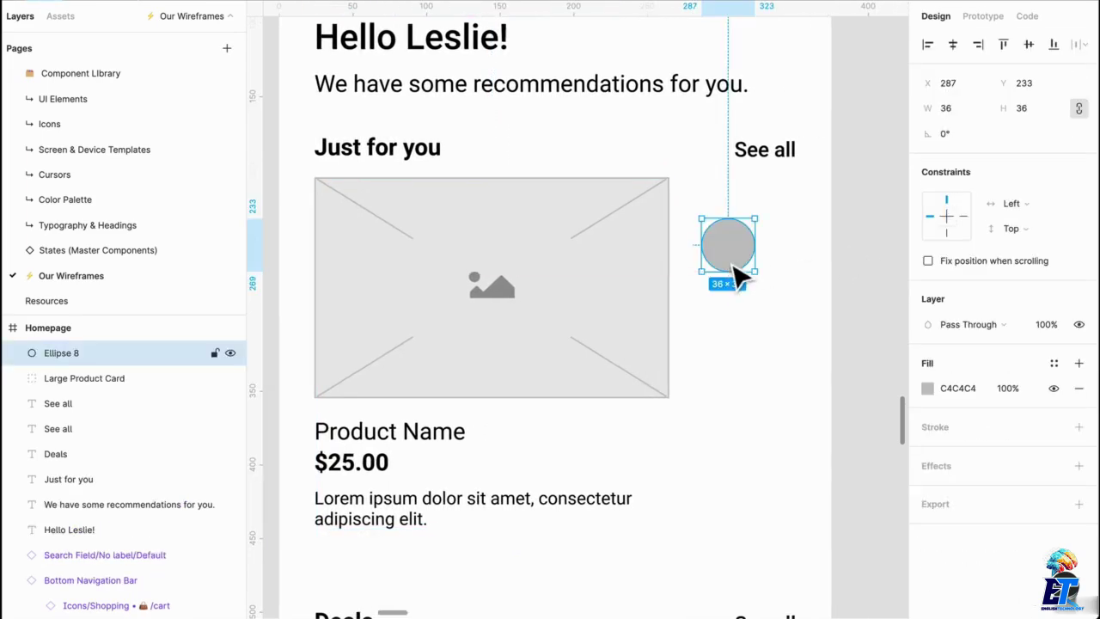
click(754, 355)
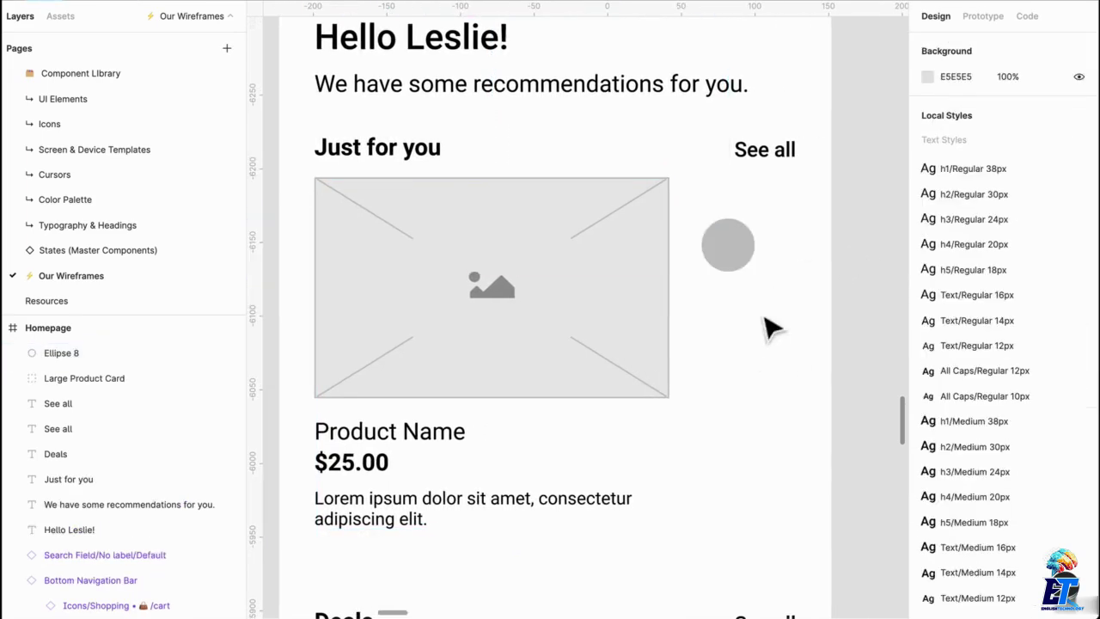
Find the outlined heart icon among the library assets and place it next to the grey circle beside the product card
click(56, 20)
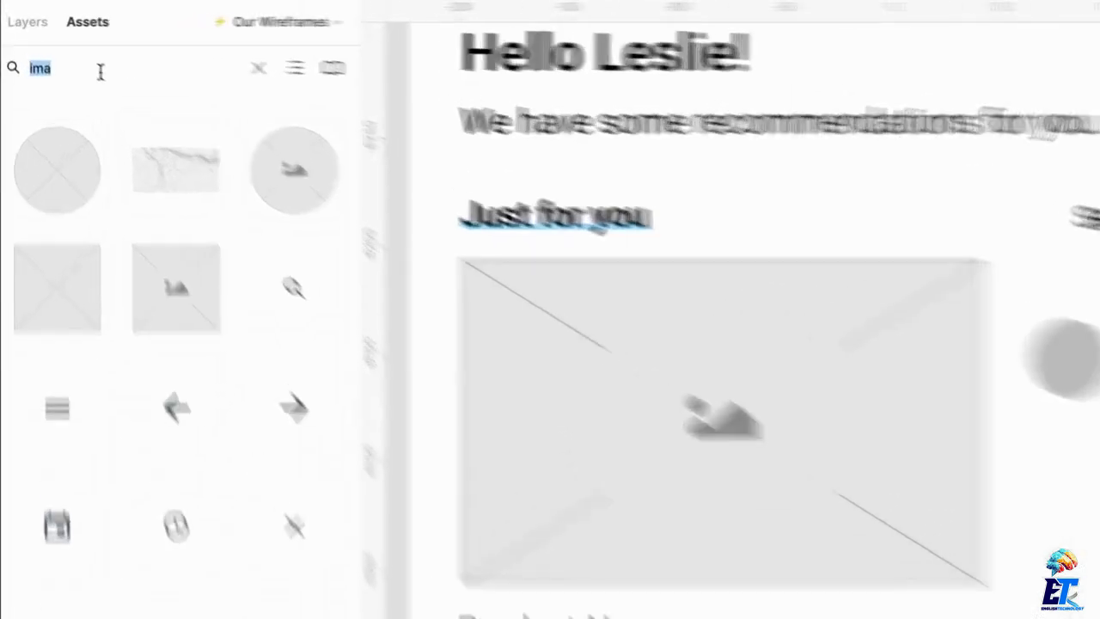
text(heart)
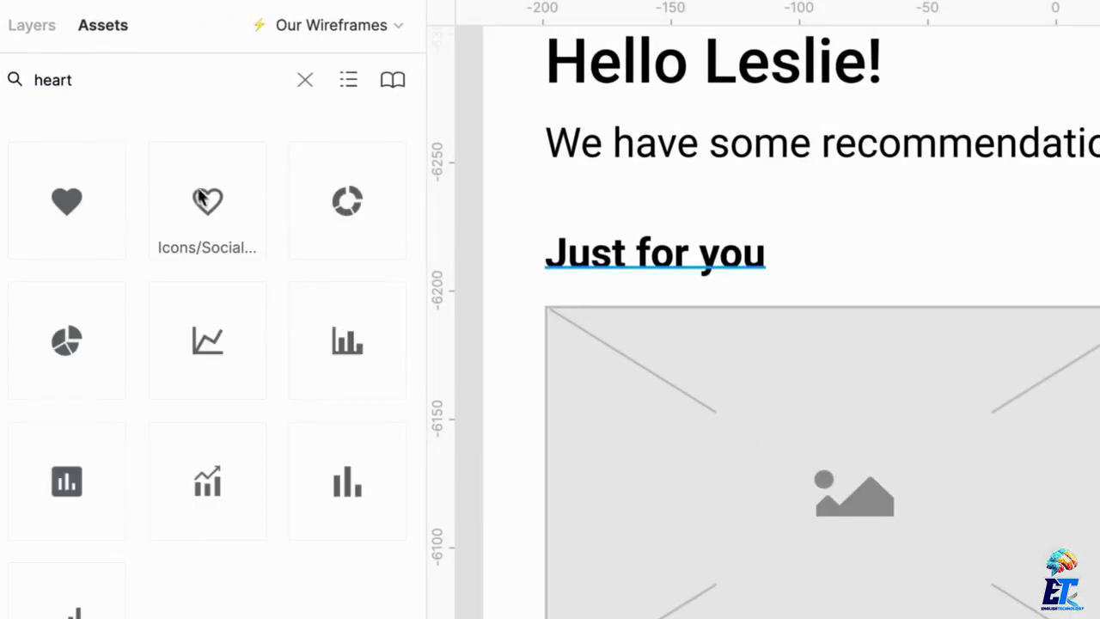
drag(230, 205, 751, 292)
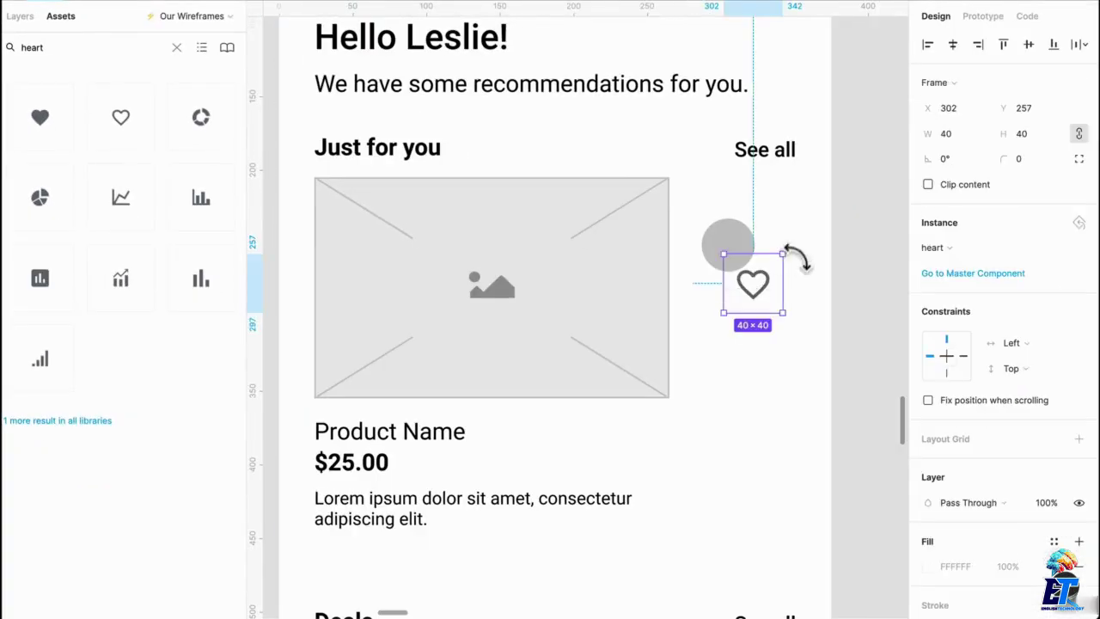
Fill the 36 × 36 circle with the #FFFFFF - White color style
scroll(795, 258, up, 2)
click(729, 253)
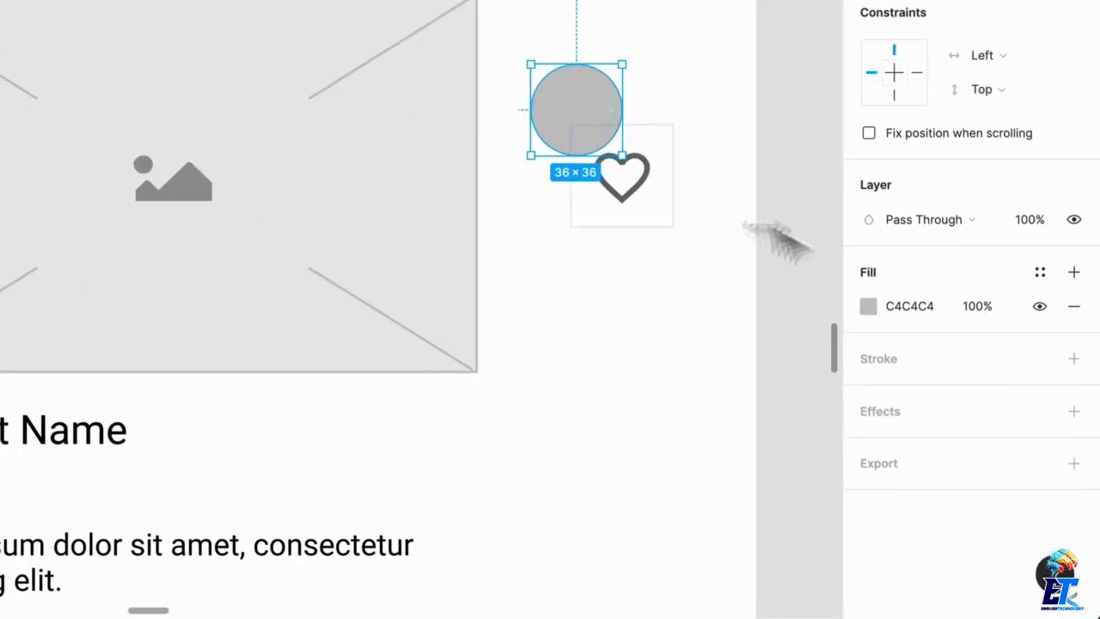
click(1038, 272)
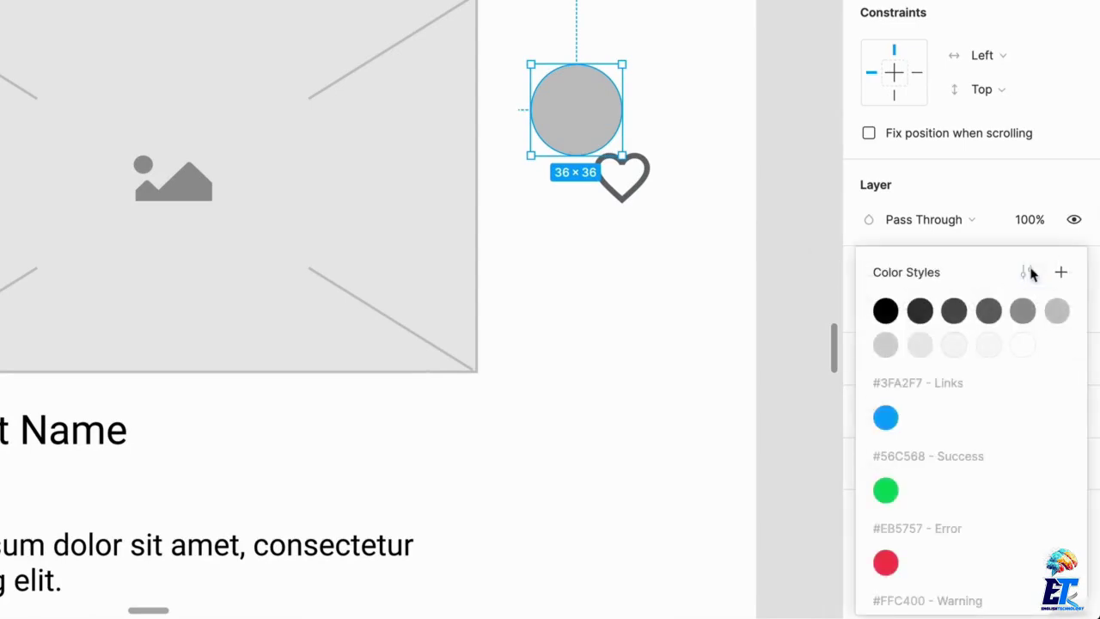
click(1024, 347)
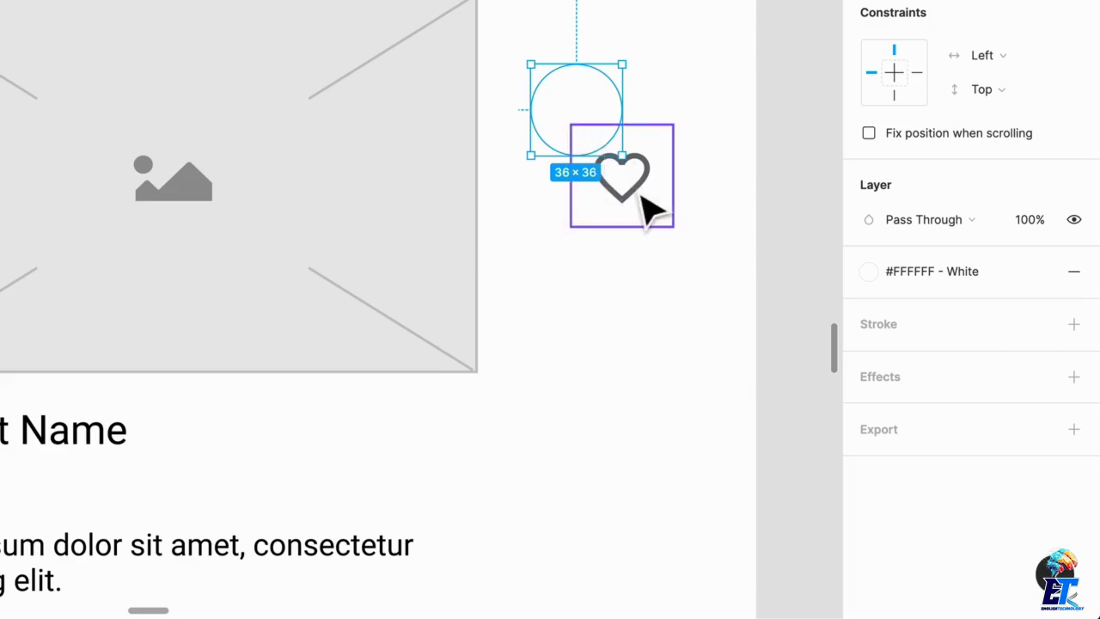
Give the circle an inside stroke in #959595 - Mid Grey 2 with a thickness of 2
click(1074, 324)
click(1040, 324)
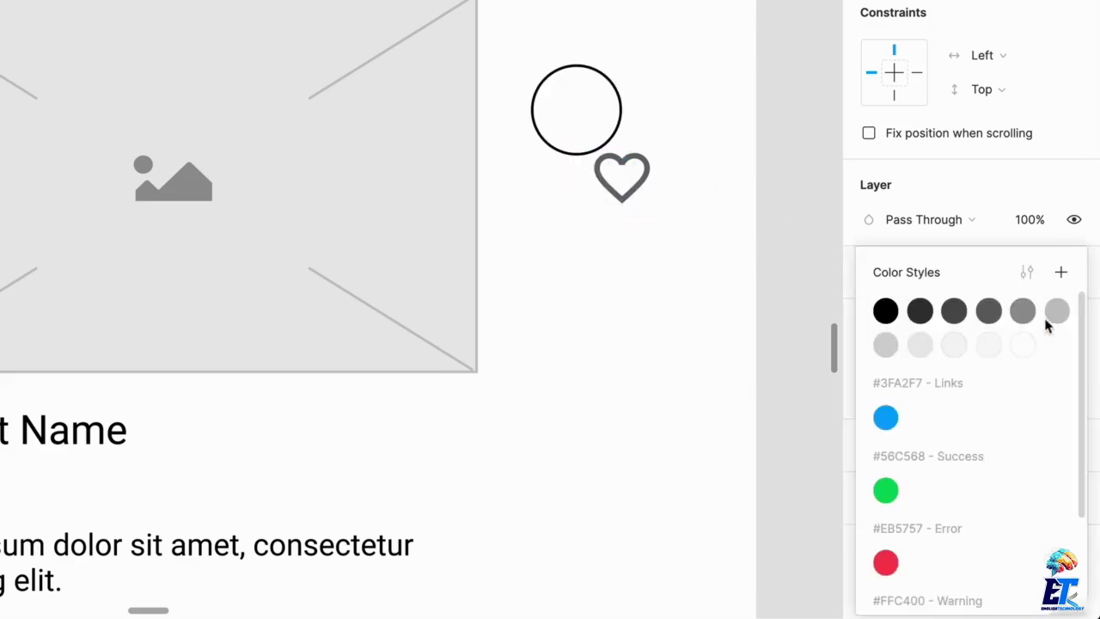
click(972, 339)
click(914, 359)
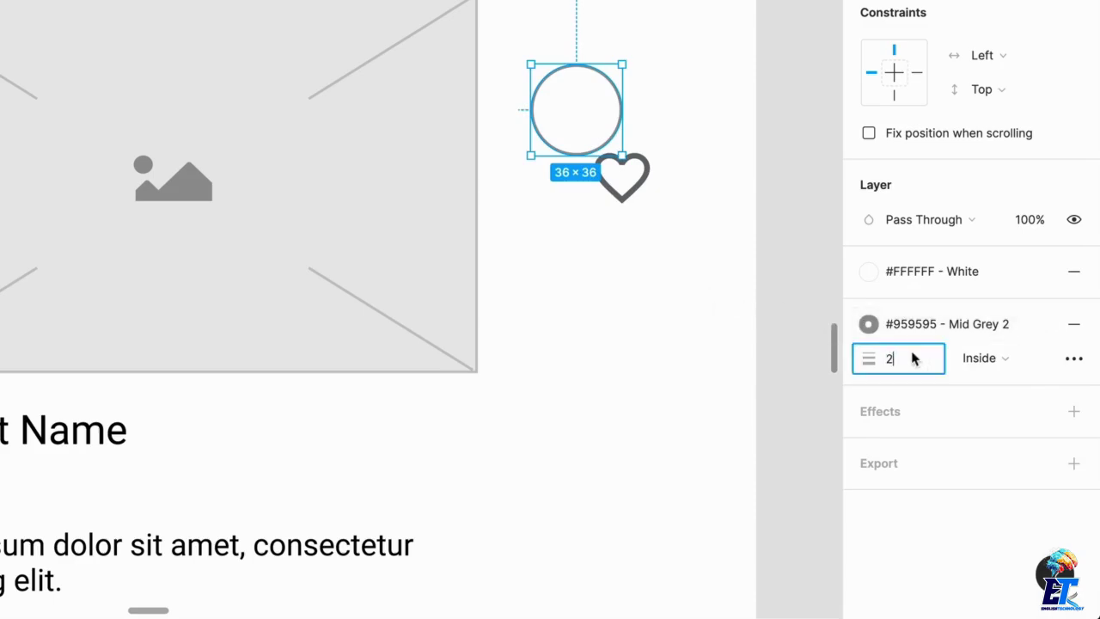
text(2)
key(Return)
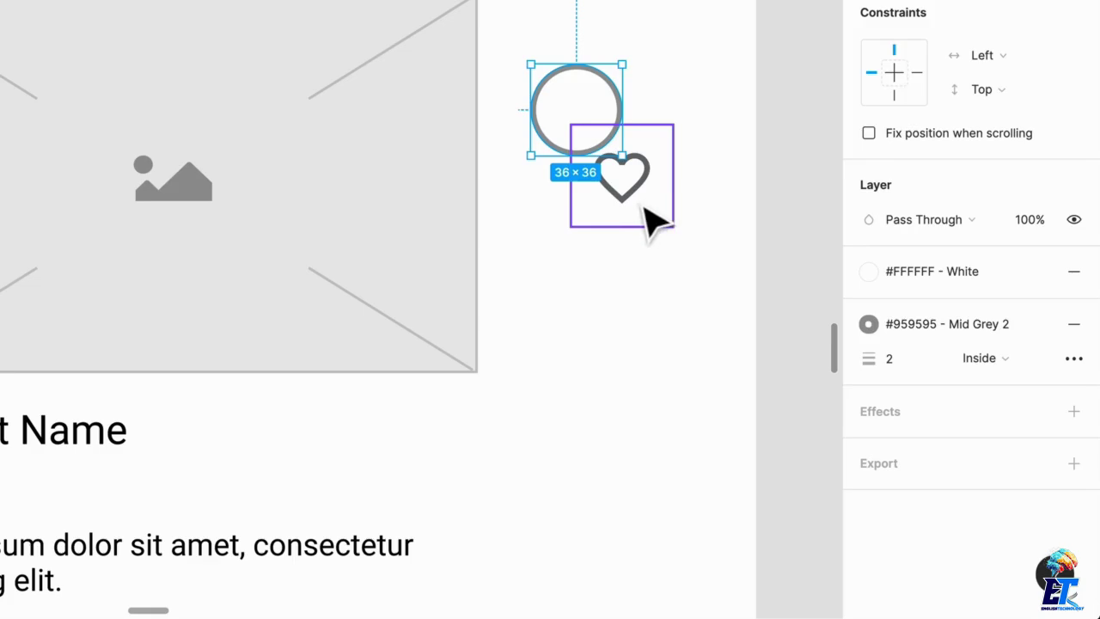
Center the heart icon over the circle, at X 284, Y 231, and group the two together
drag(653, 221, 599, 143)
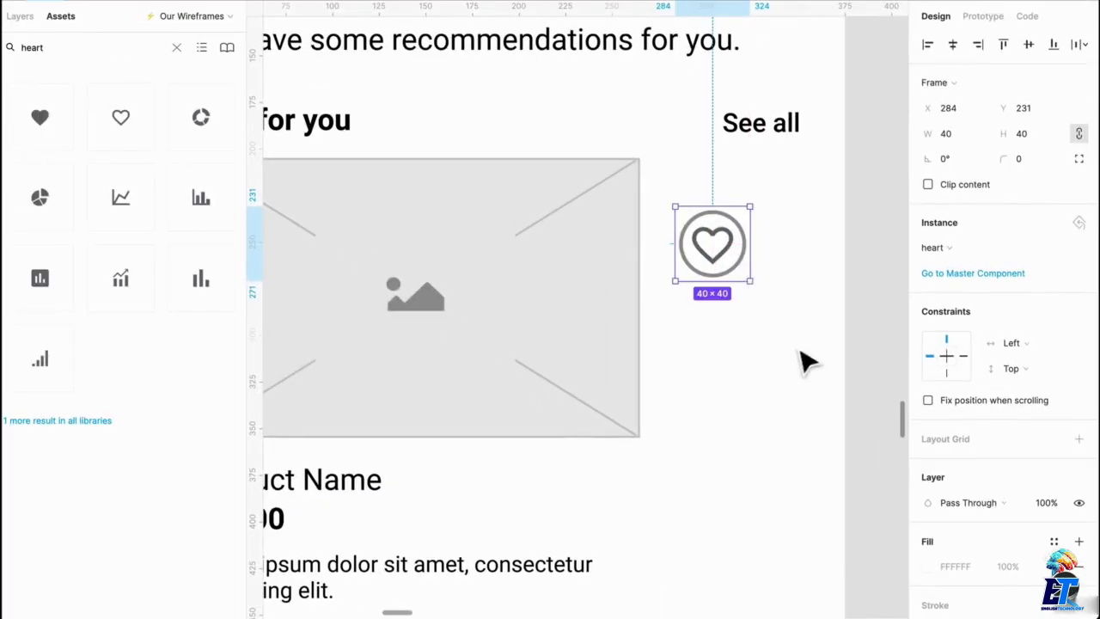
drag(792, 344, 707, 247)
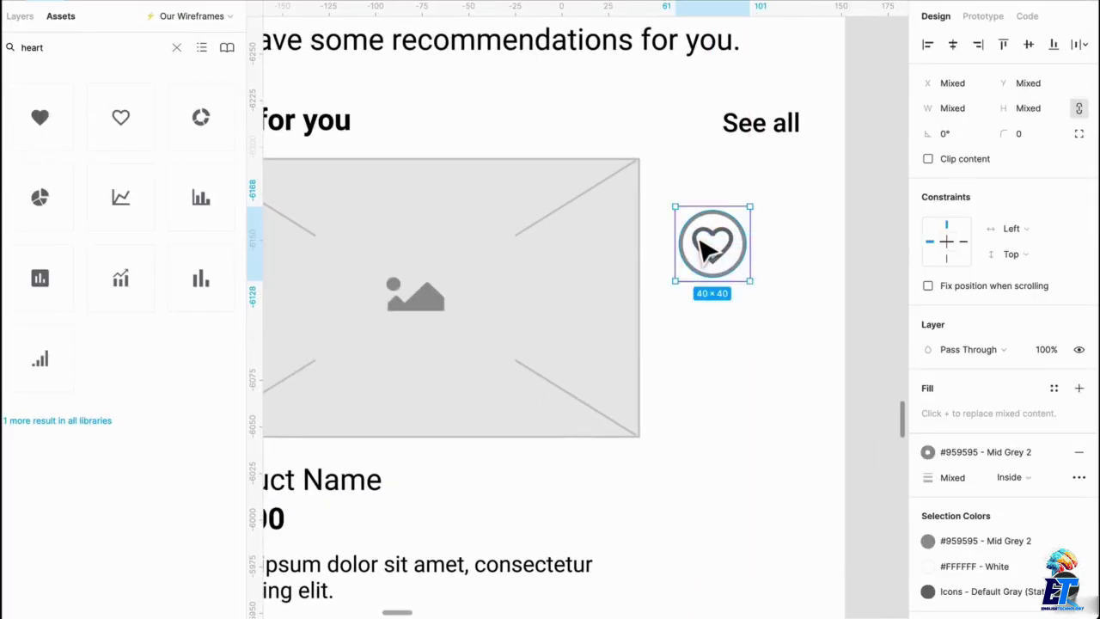
key(ctrl+g)
Rename the new heart-and-circle group as "Save"
key(ctrl+r)
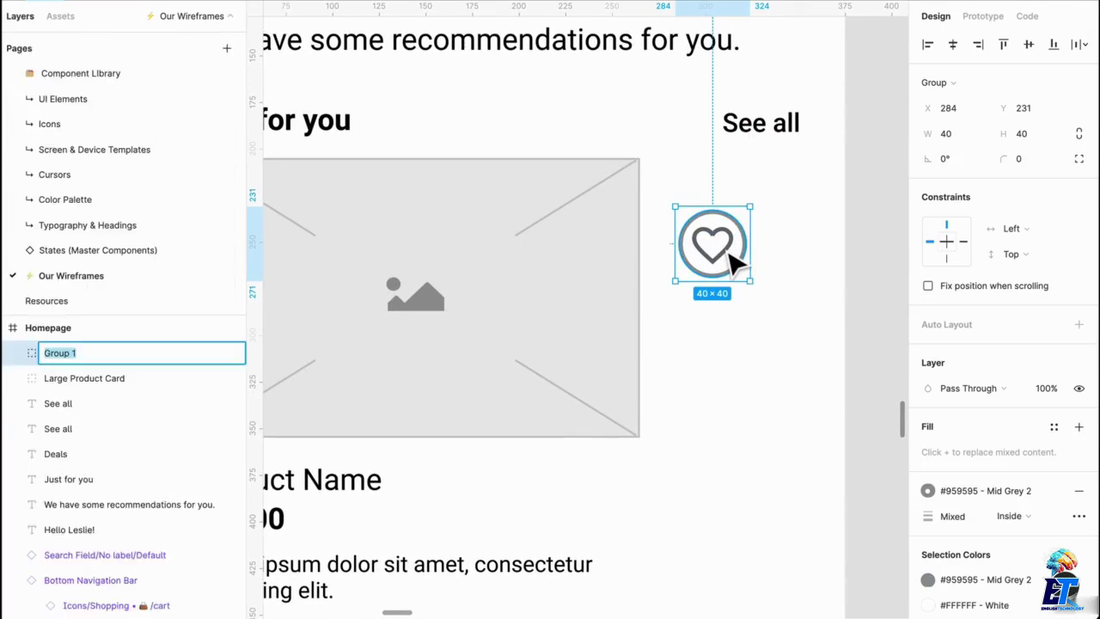
text(Hea)
text(rt)
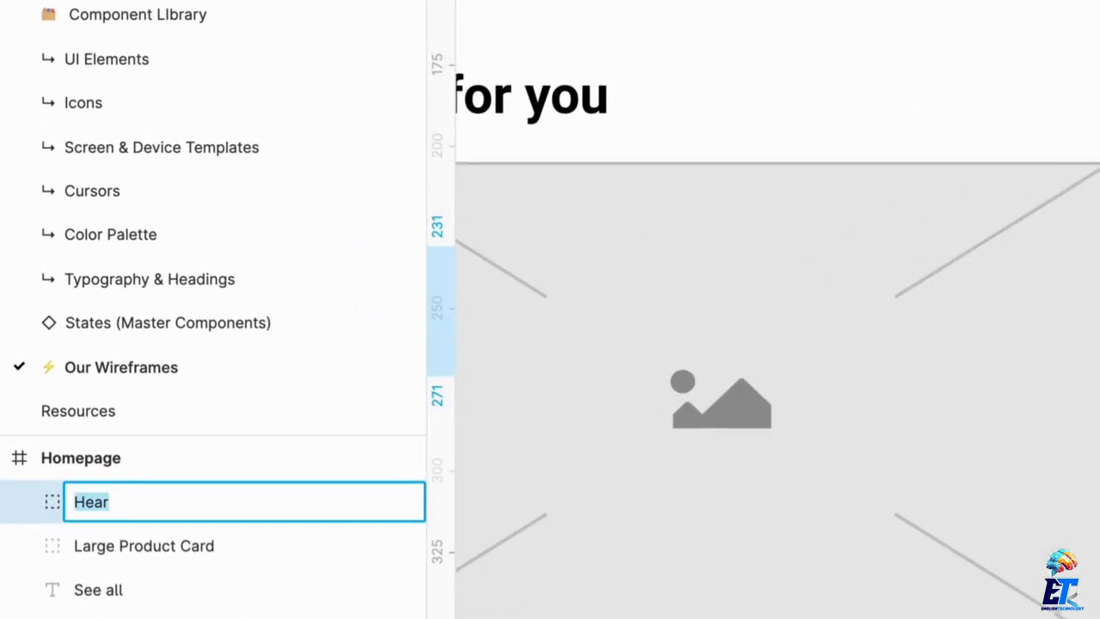
text(Save)
key(Return)
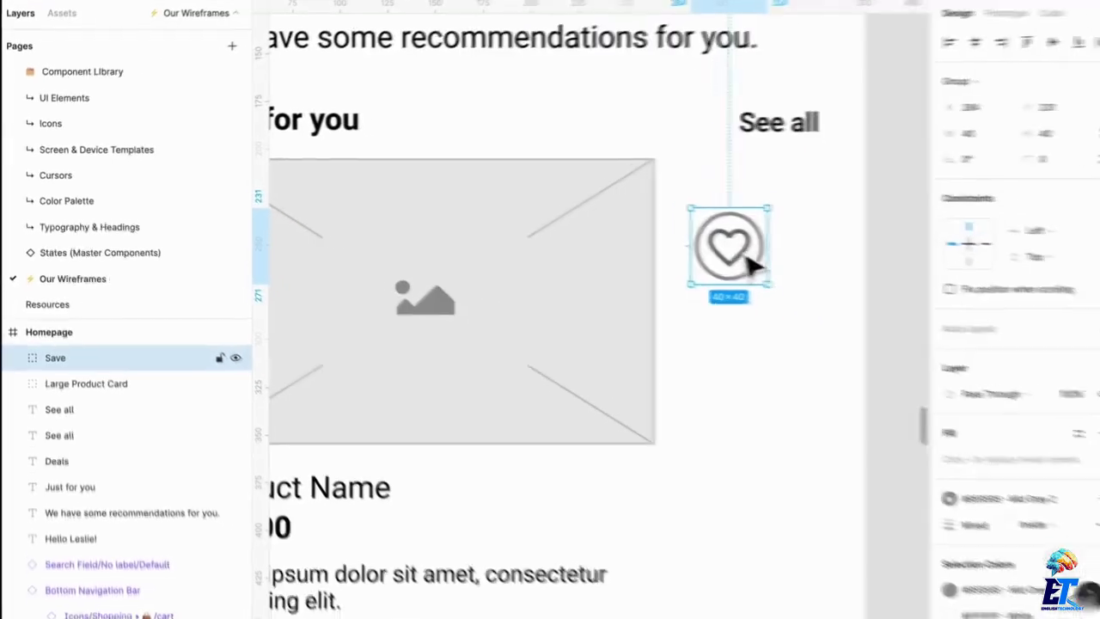
Move the Save group onto the upper right corner of the product card's image, at X 217, Y 217
drag(744, 253, 604, 229)
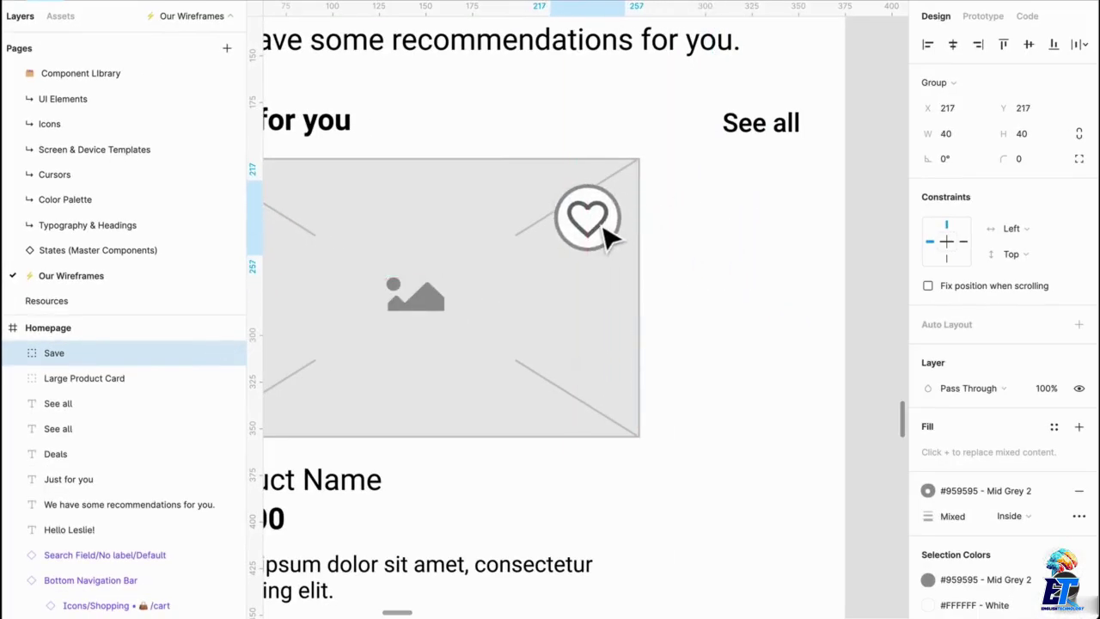
click(709, 258)
ctrl+scroll(710, 257, down, 2)
scroll(710, 258, down, 2)
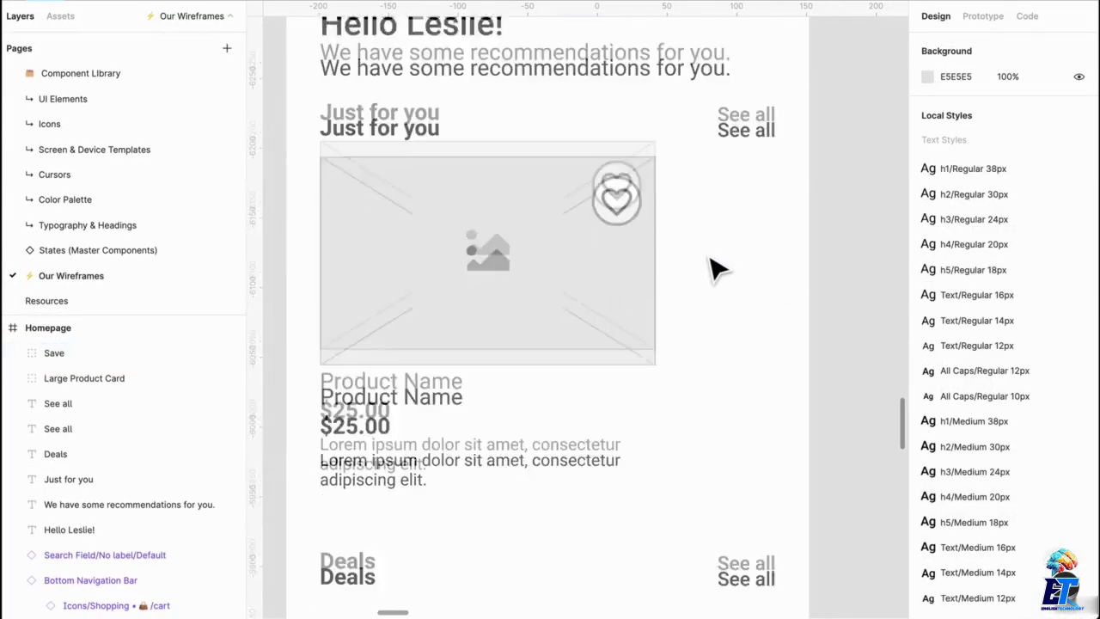
Shrink the heart icon inside the Save group to 28 × 28, keeping it centered in the circle
click(612, 160)
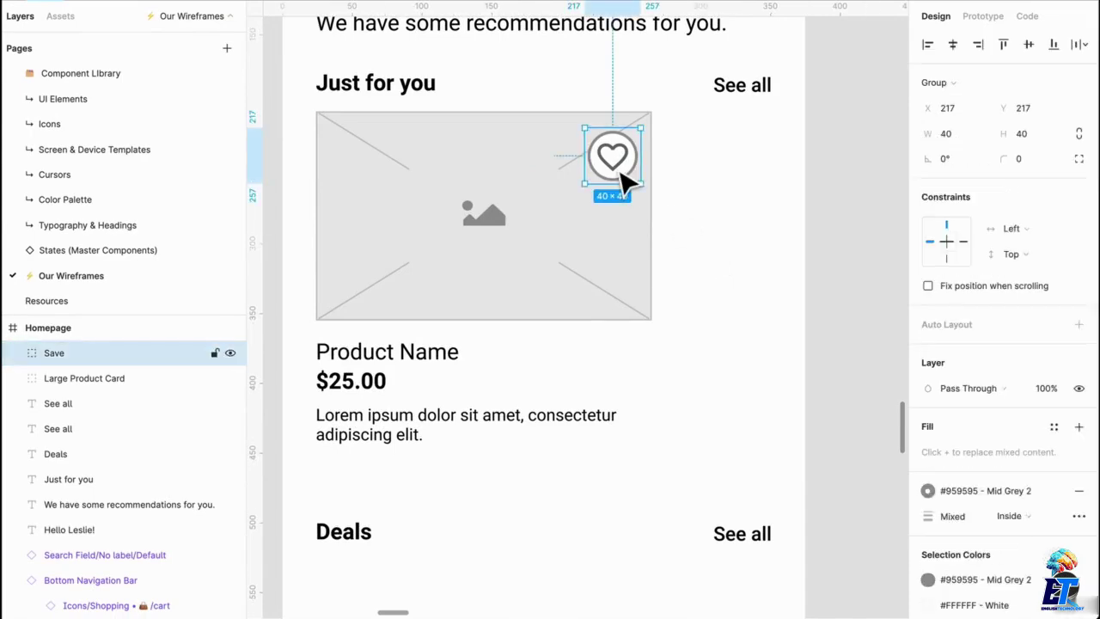
click(611, 160)
click(737, 195)
click(617, 167)
double_click(617, 168)
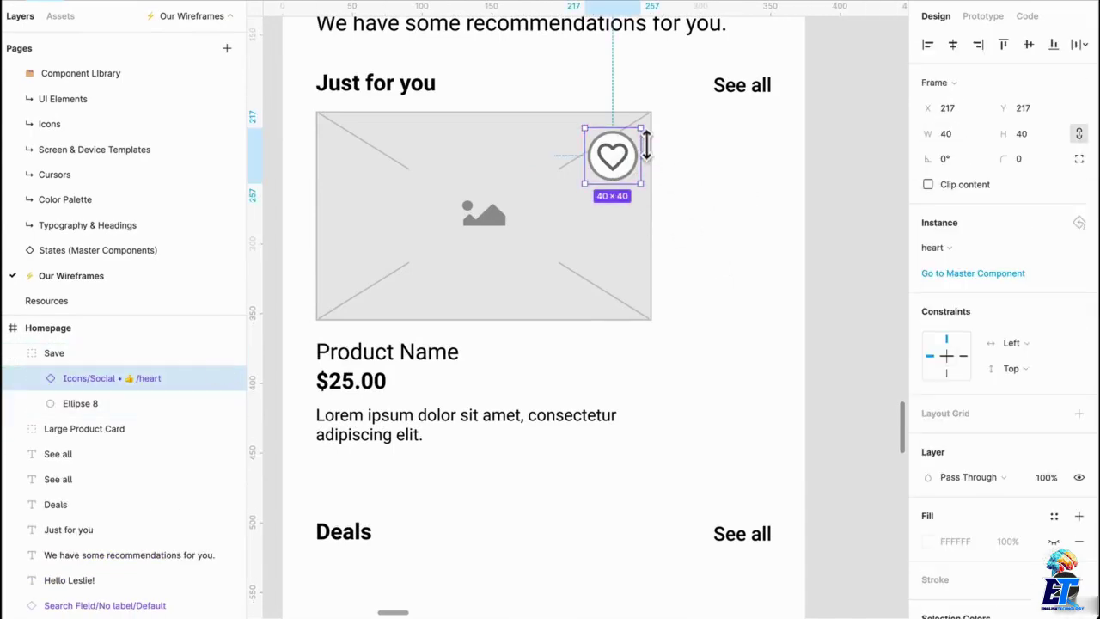
drag(655, 146, 649, 152)
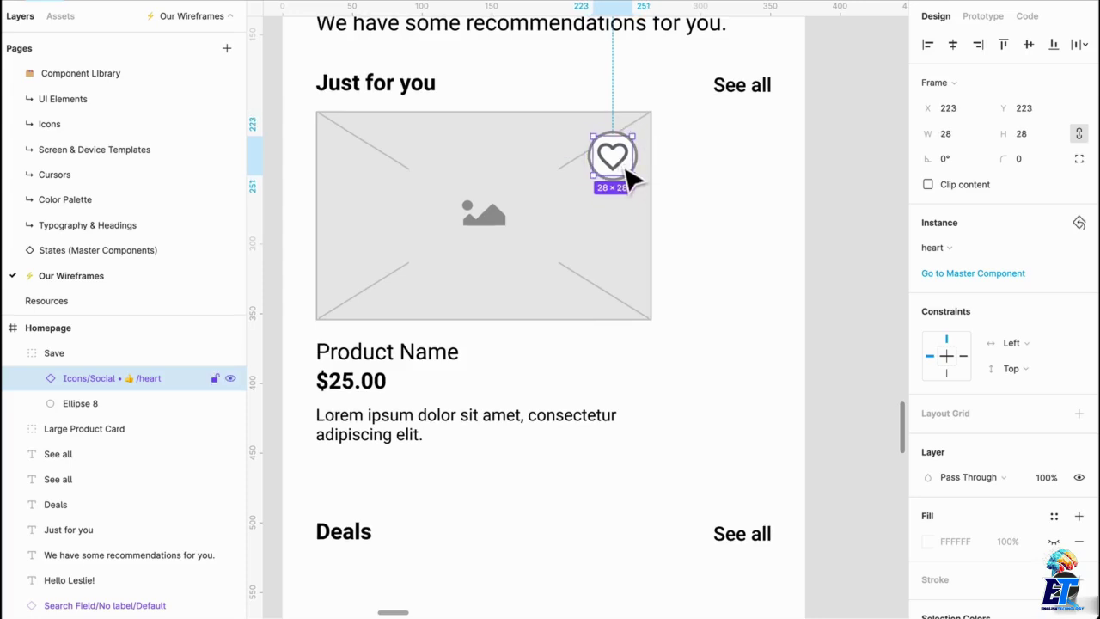
double_click(625, 175)
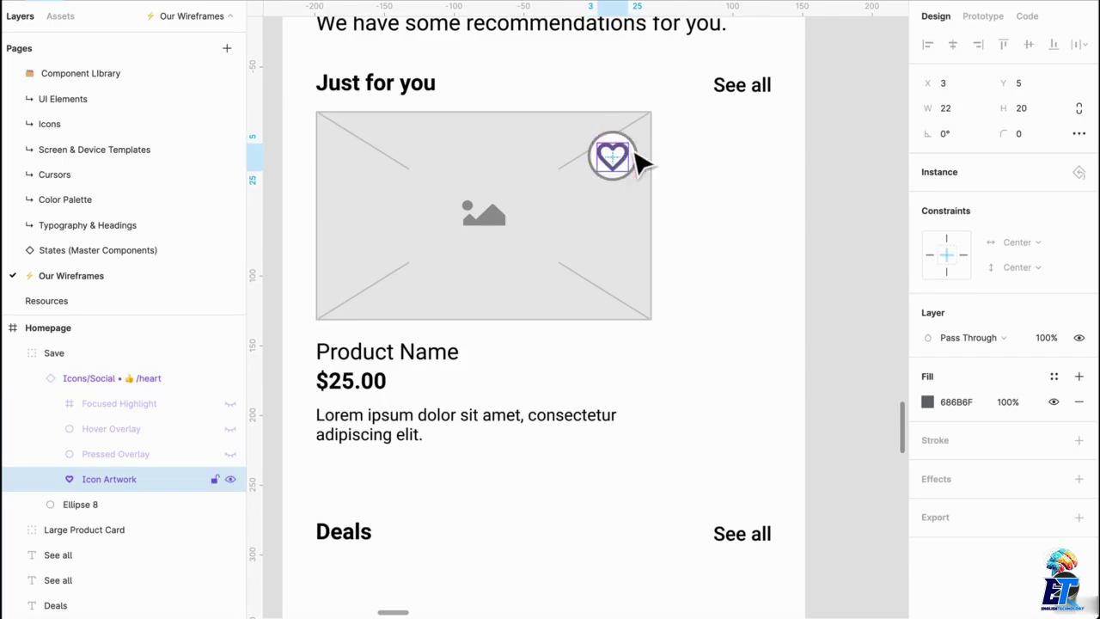
scroll(646, 159, up, 5)
click(869, 241)
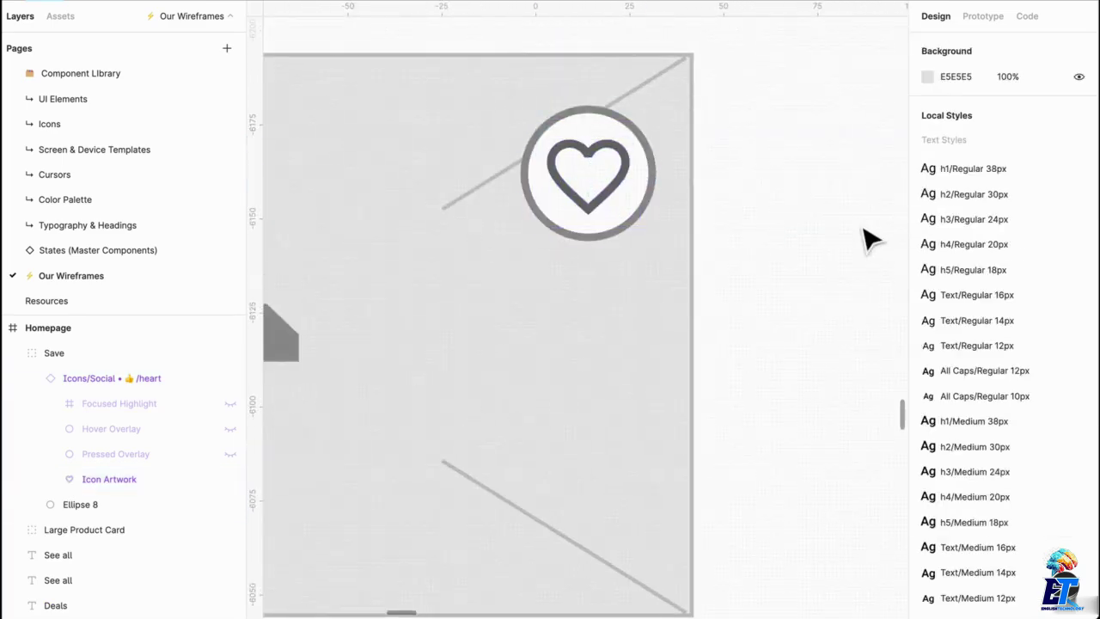
scroll(812, 241, down, 5)
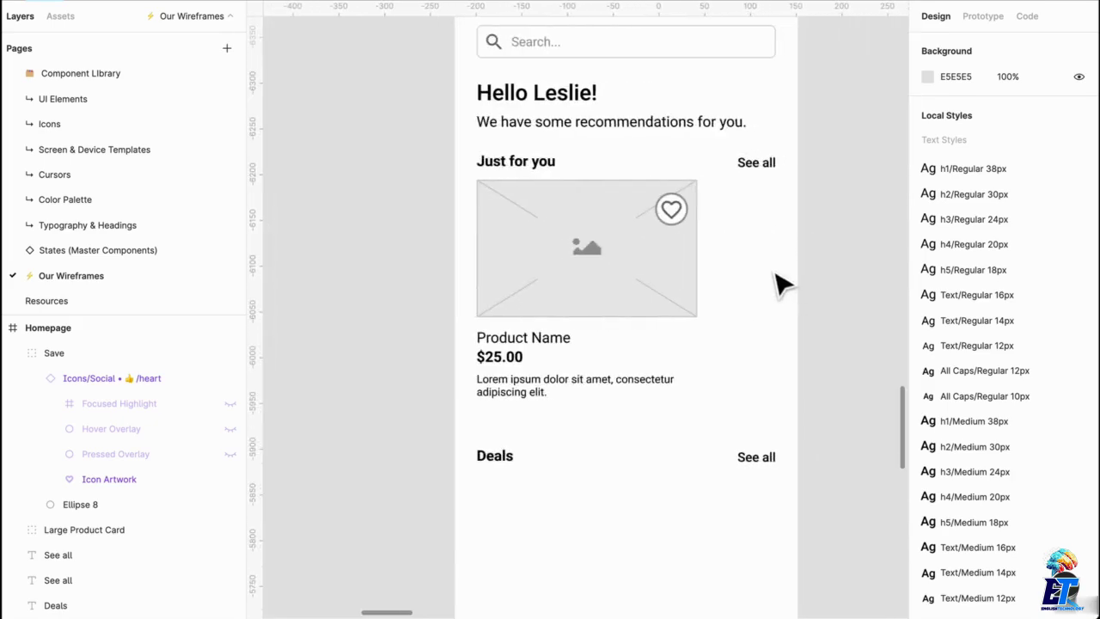
Duplicate the Large Product Card to its right in the same row, cut off by the Homepage frame's edge
drag(515, 266, 756, 282)
click(658, 489)
scroll(658, 481, down, 2)
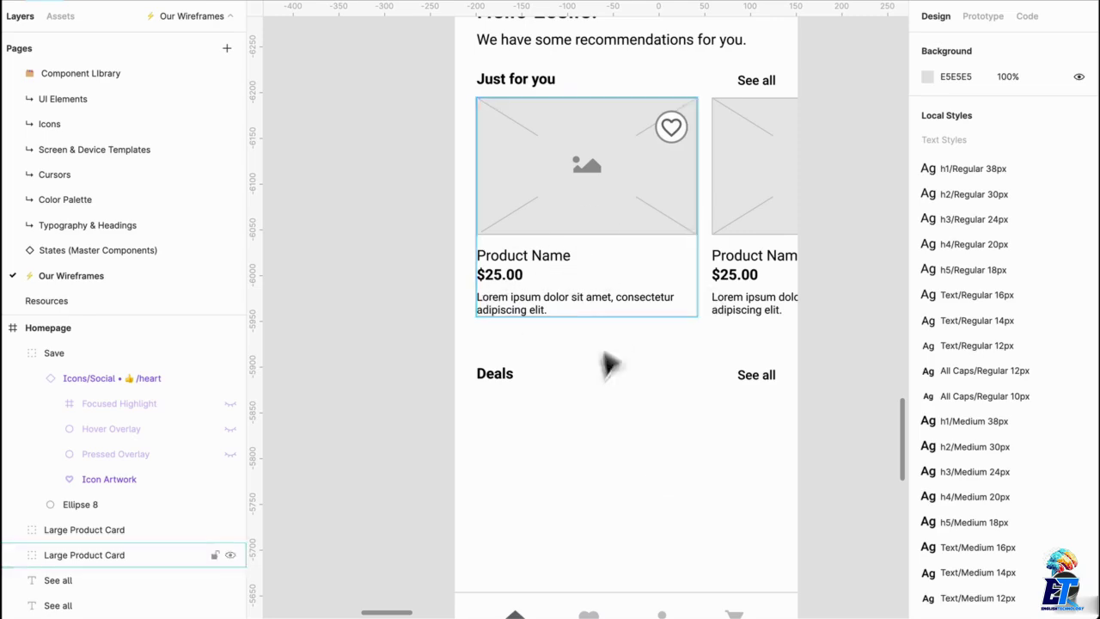
Duplicate the first Large Product Card straight down below the "Deals" heading, at X 24, Y 535
click(608, 243)
drag(613, 200, 622, 511)
ctrl+scroll(625, 438, down, 3)
scroll(670, 451, down, 2)
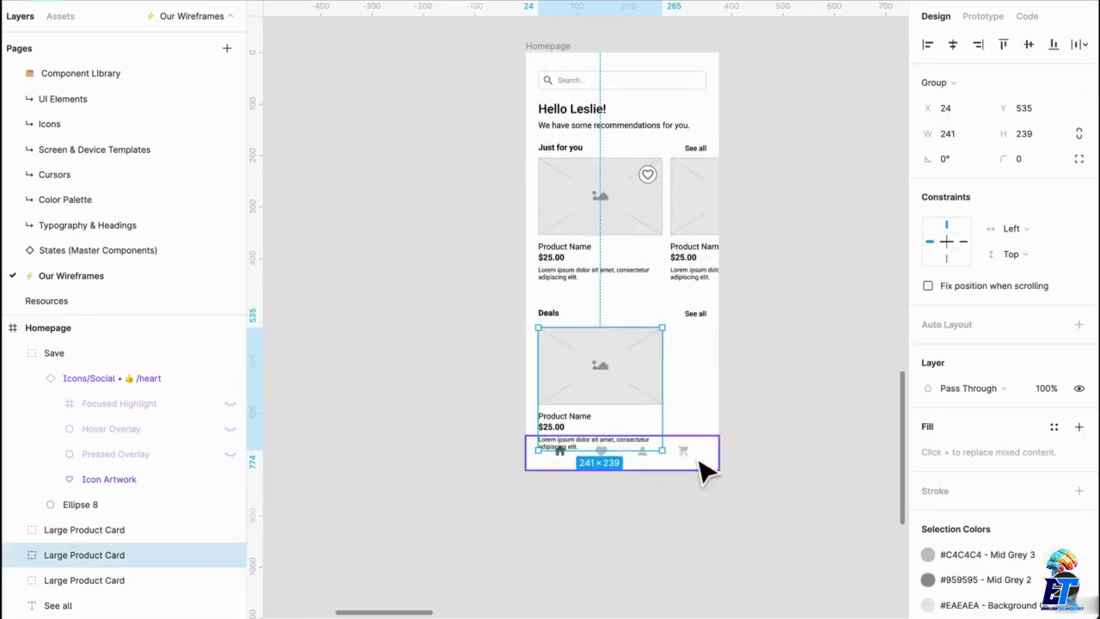
Constrain the Bottom Navigation Bar to the frame's bottom and fix its position when scrolling
click(700, 460)
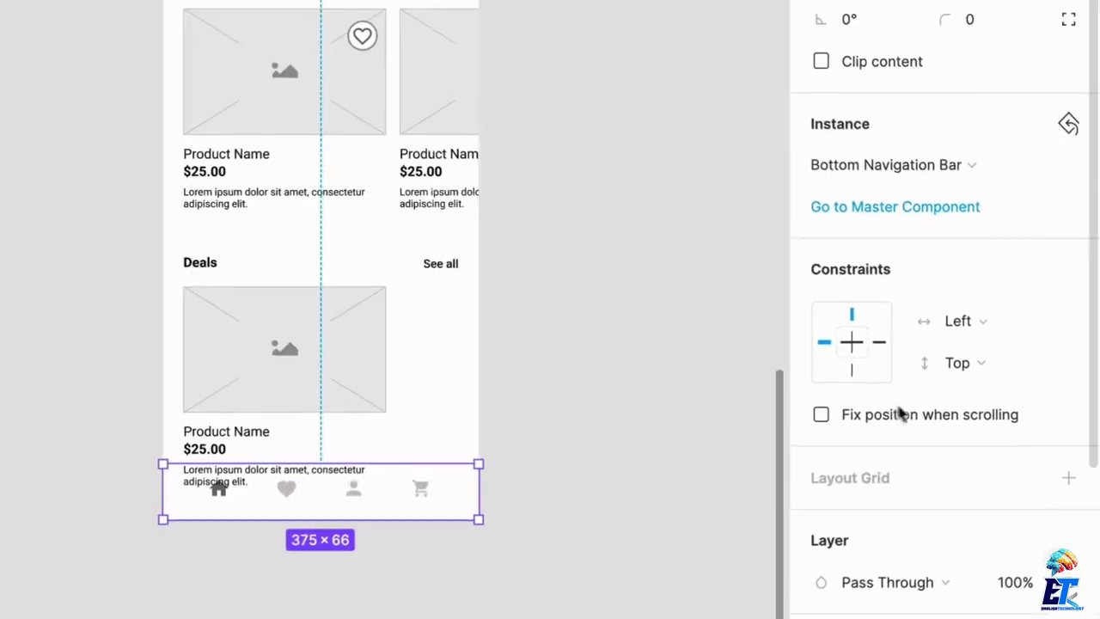
click(852, 371)
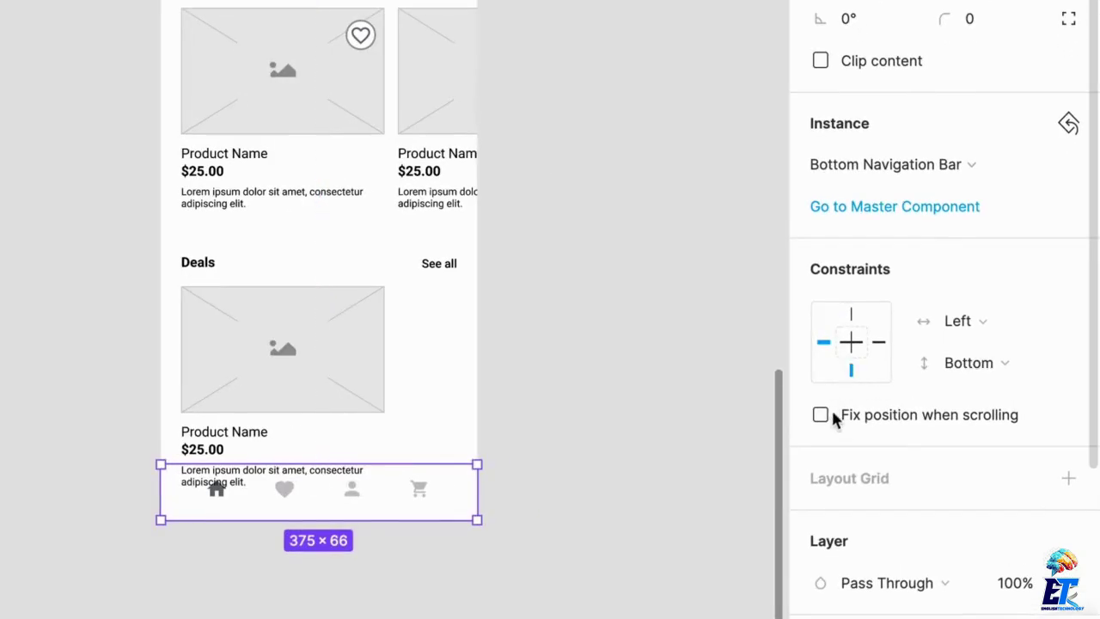
click(821, 416)
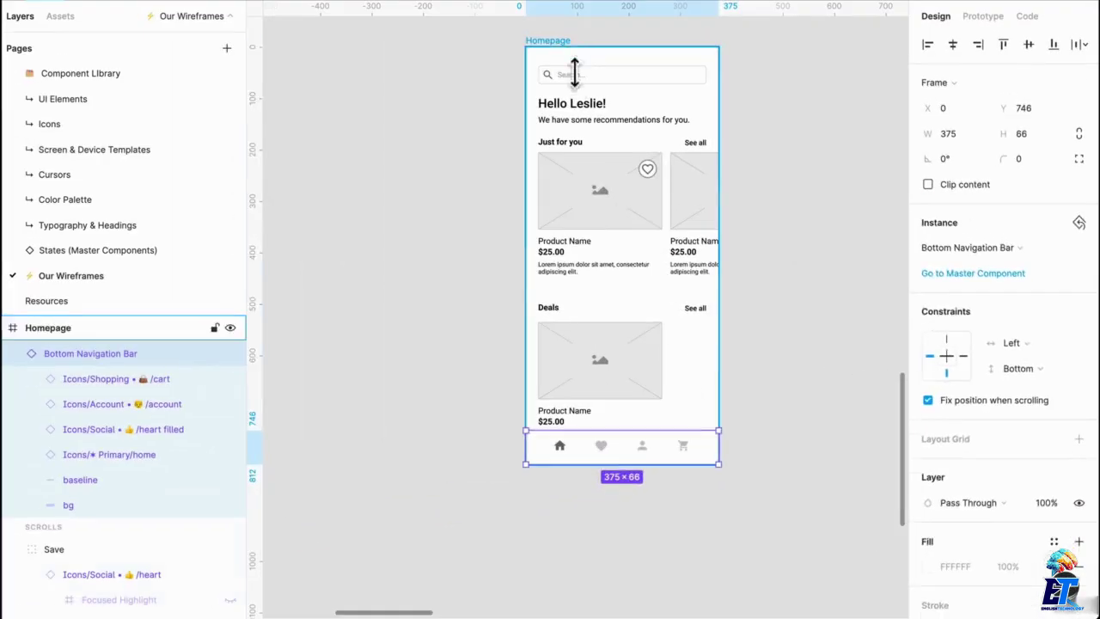
key(Escape)
Extend the Homepage frame downward to a height of 1398
drag(708, 485, 719, 595)
scroll(619, 216, up, 3)
scroll(680, 341, up, 2)
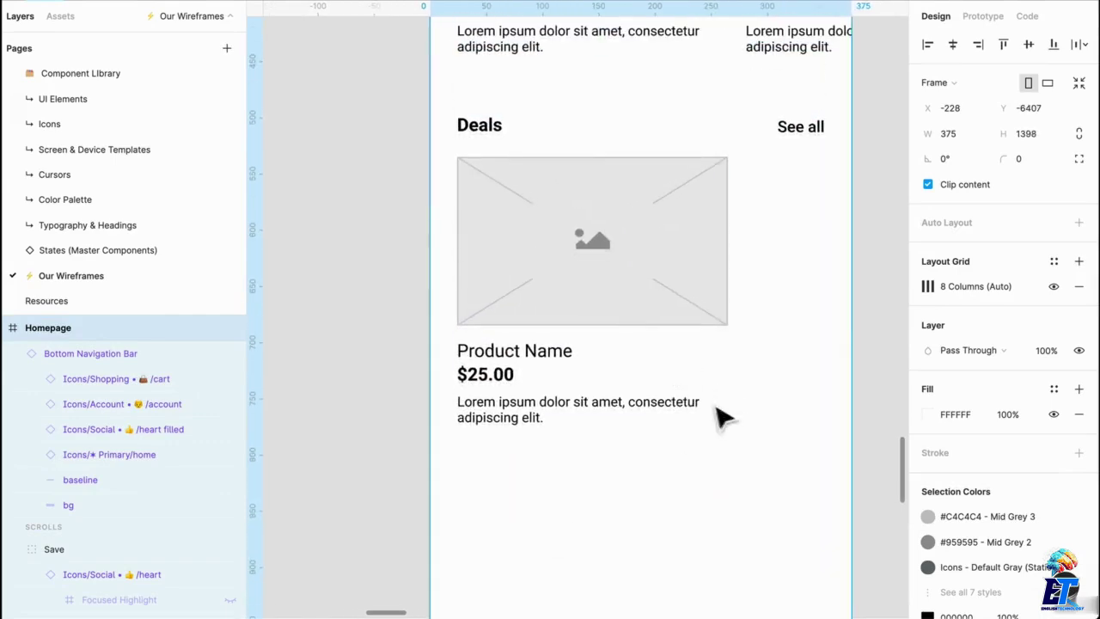
Ungroup the product card under "Deals" and delete its lorem ipsum description text
click(633, 310)
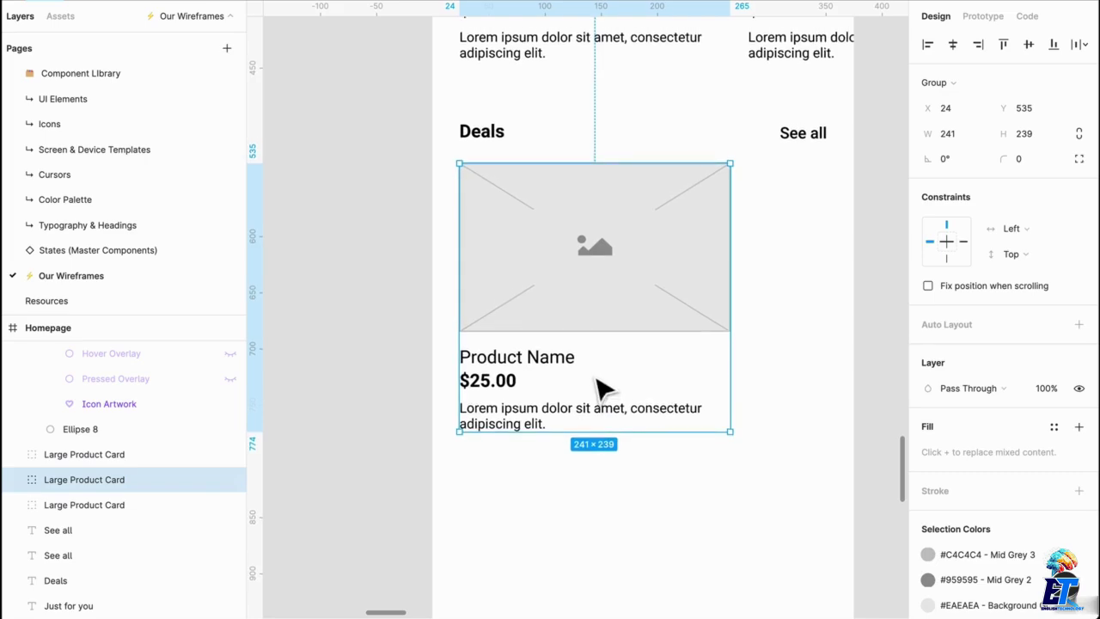
click(648, 418)
key(Delete)
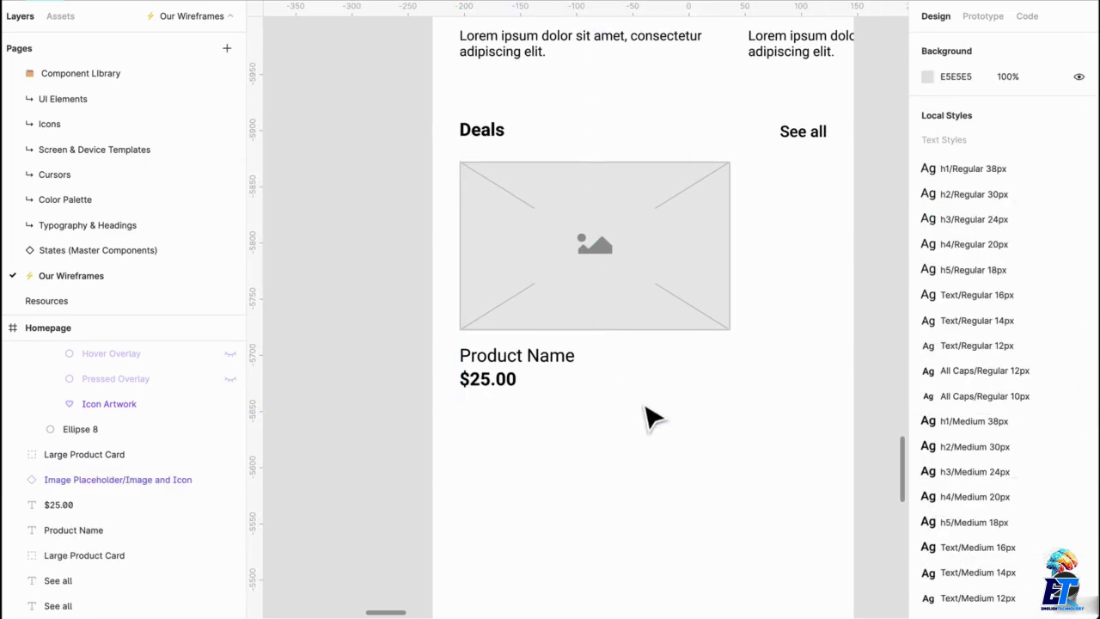
Move the Save group inside the first "Just for you" Large Product Card, over its image's corner at X 218, Y 215
click(680, 282)
scroll(680, 286, up, 5)
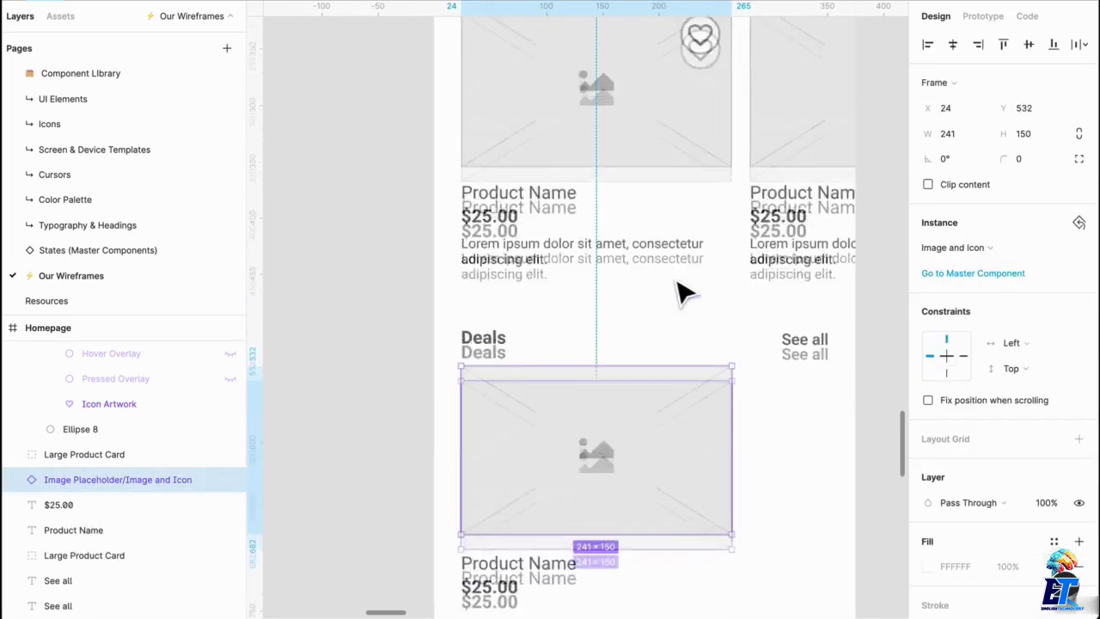
click(718, 108)
key(super+c)
key(BackSpace)
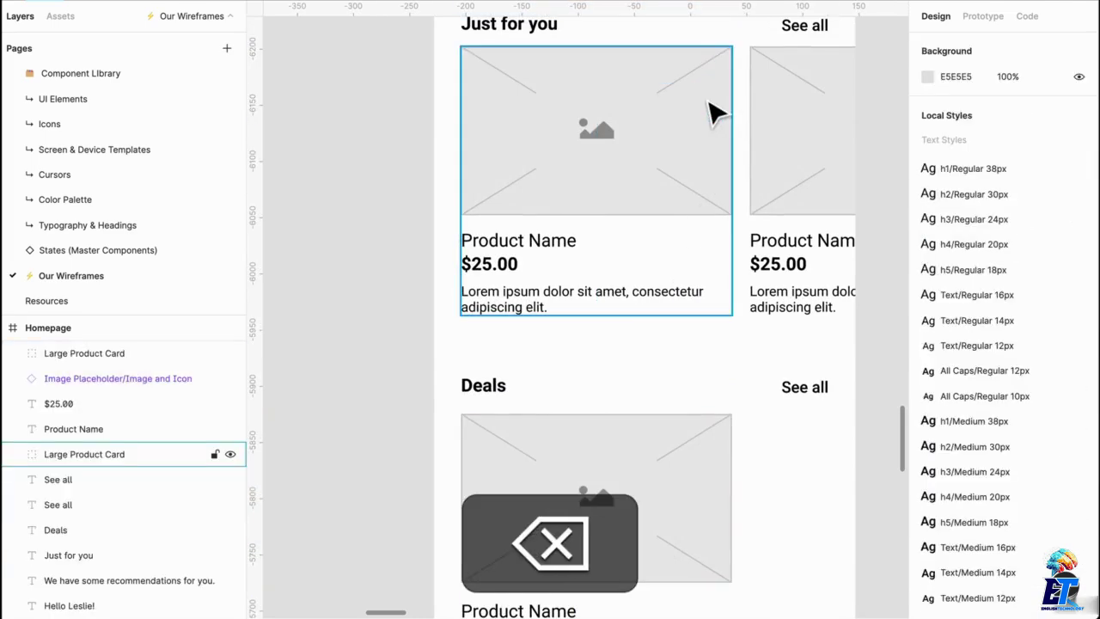
click(713, 112)
key(super+v)
drag(613, 197, 710, 86)
scroll(722, 258, down, 3)
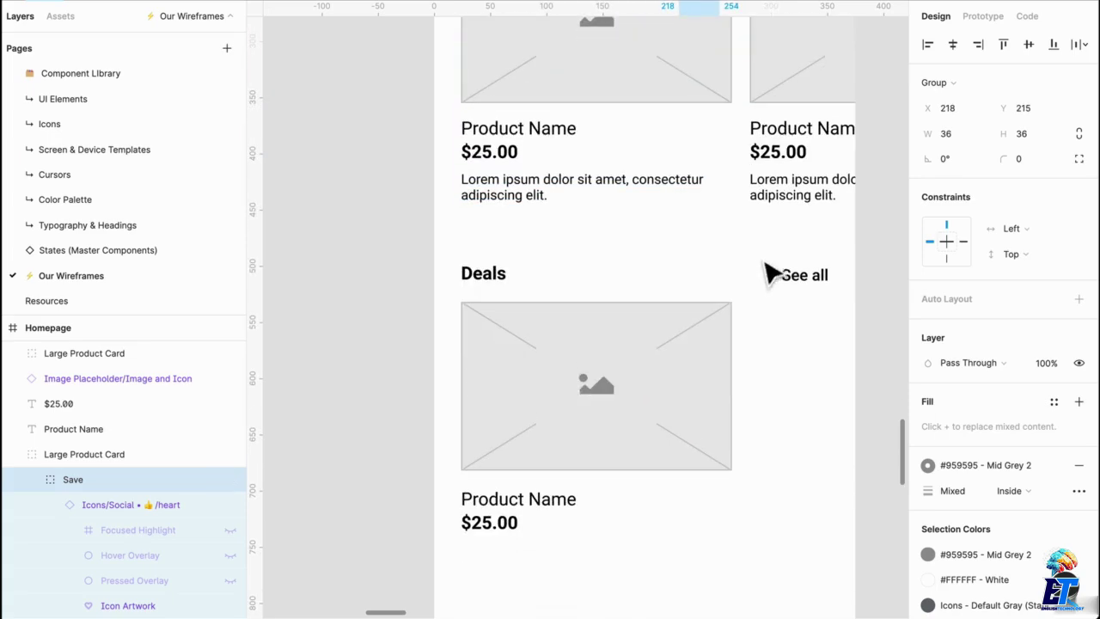
Paste another Save group and place it over the upper right of the "Deals" product image, at X 213, Y 549
super+click(722, 395)
key(super+v)
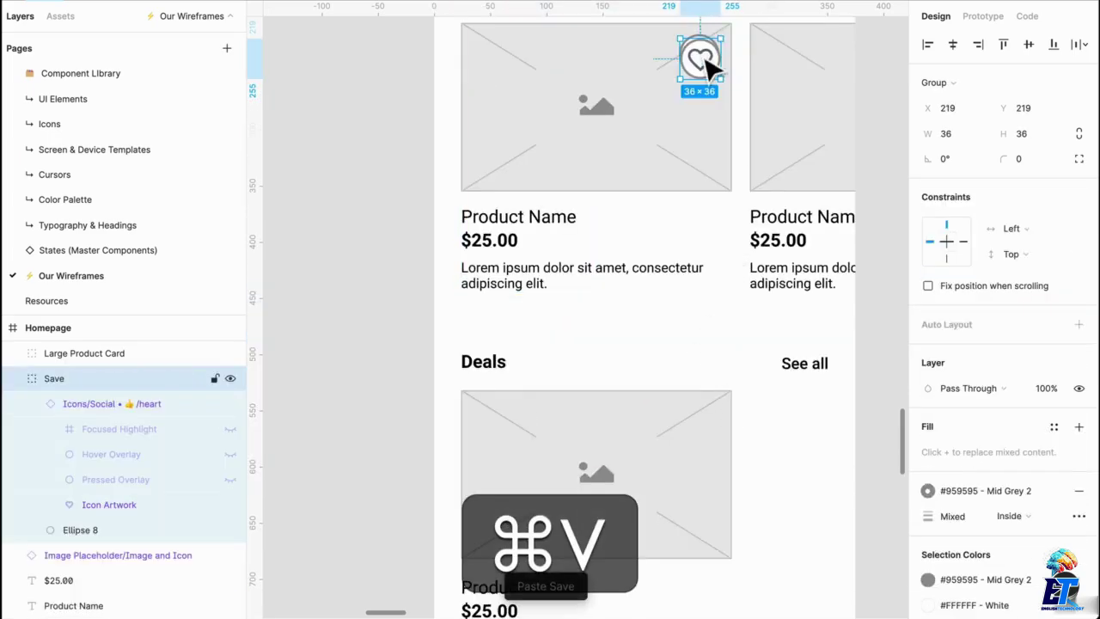
drag(709, 69, 695, 442)
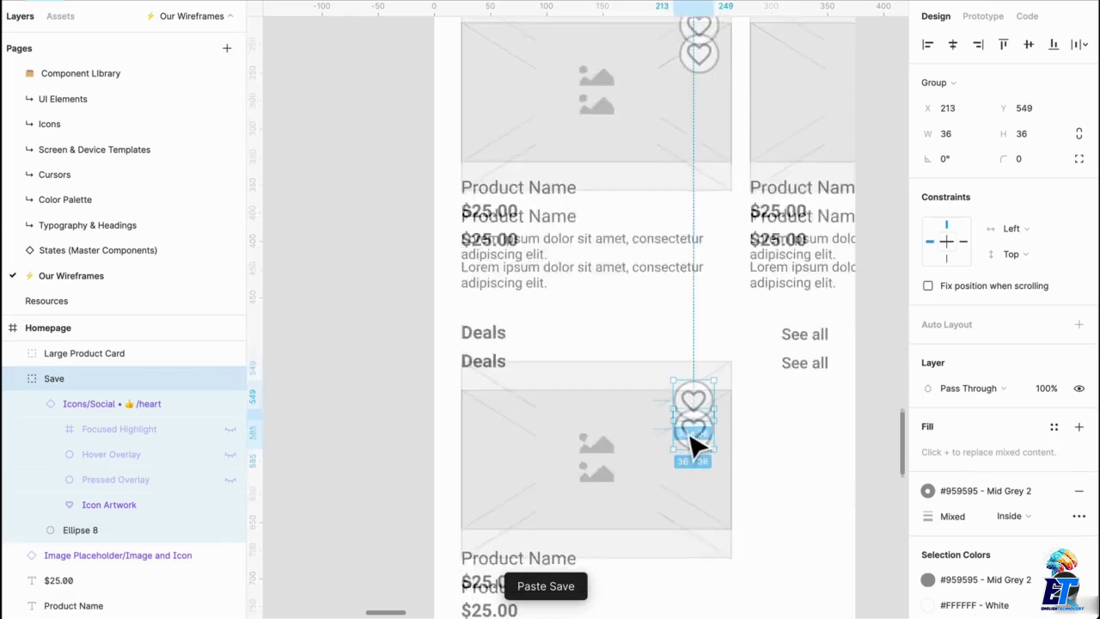
Narrow the image placeholder of the "Deals" product card to a width of 155 and show the layout grids
scroll(696, 443, down, 3)
click(628, 374)
drag(746, 354, 650, 373)
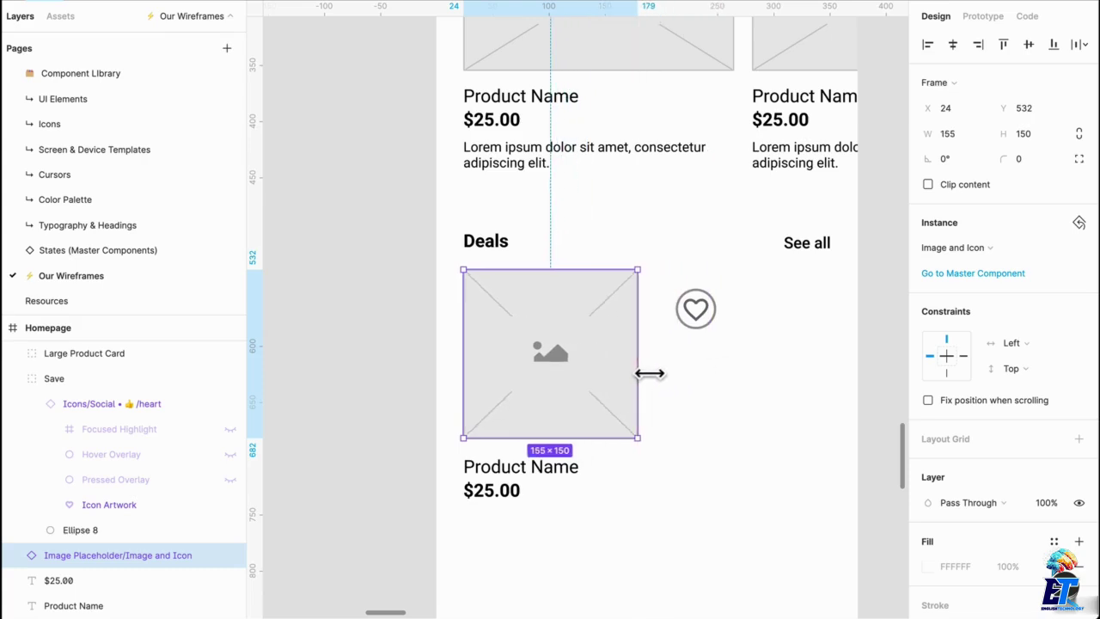
key(ctrl)
key(ctrl+g)
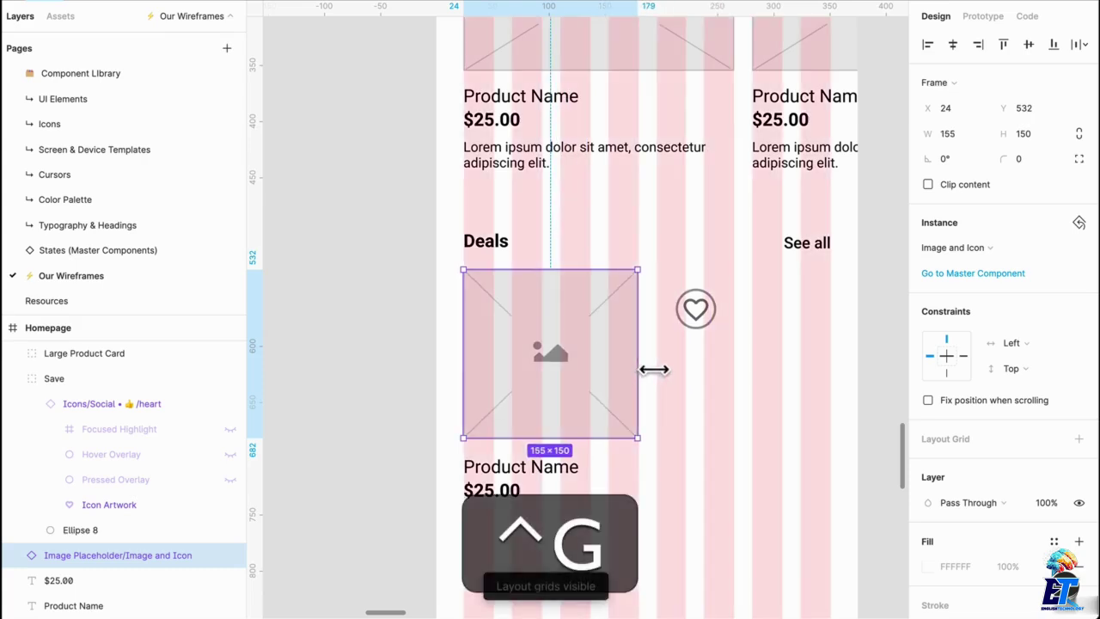
Move the Save group onto the upper right corner of the narrowed "Deals" image, at about X 136, Y 545
click(692, 318)
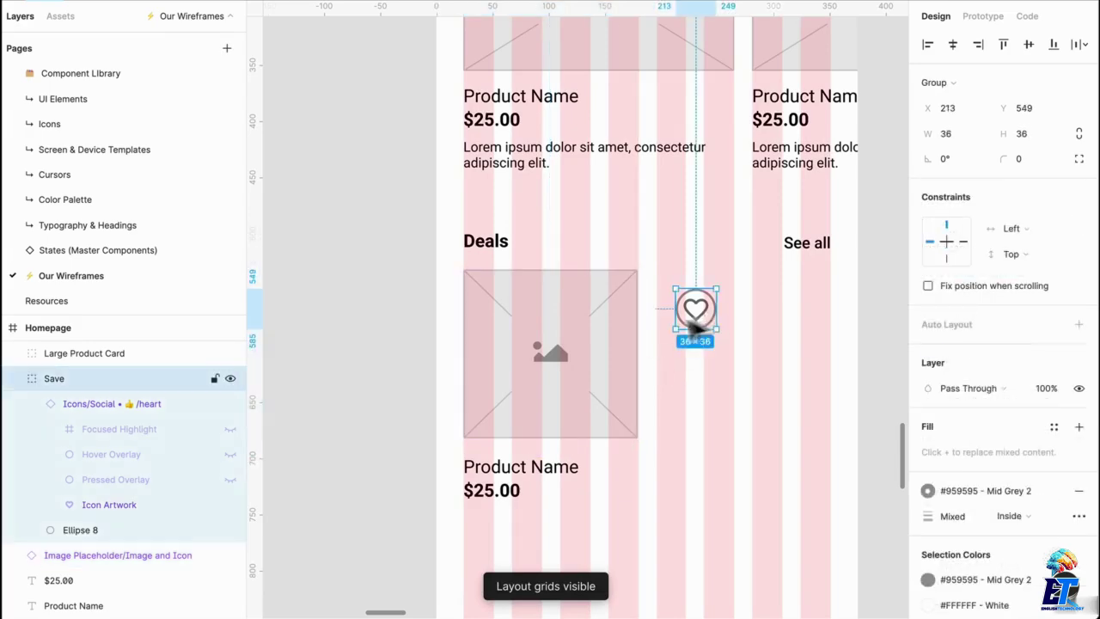
drag(690, 319, 625, 314)
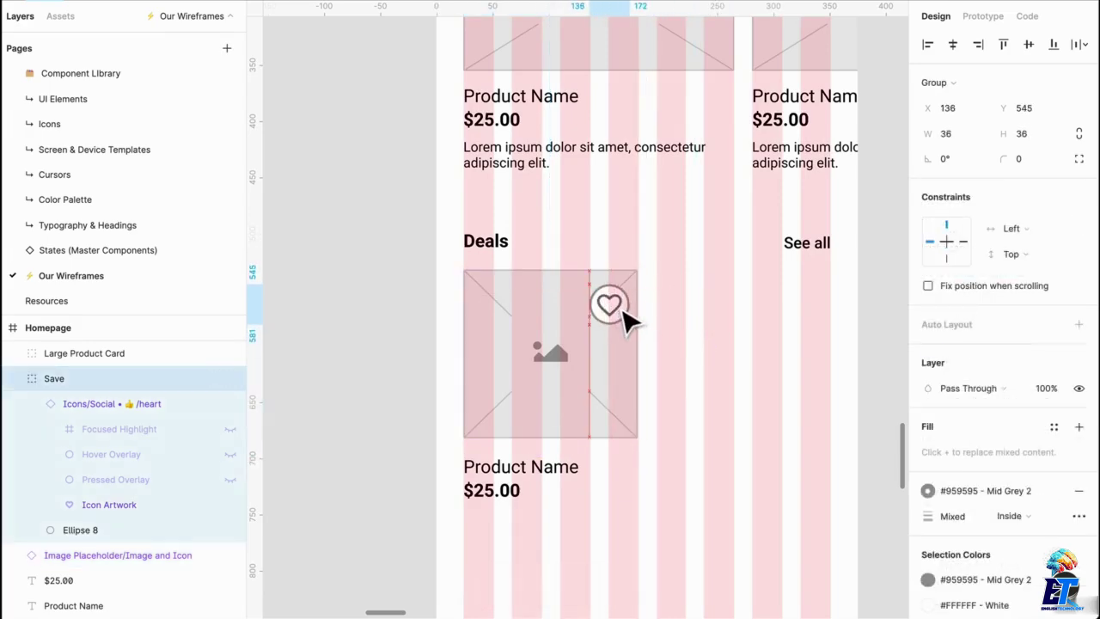
click(705, 332)
Group the "Deals" image, Save icon, product name and price, and name the group "Small Product Card"
click(541, 470)
drag(670, 519, 466, 319)
key(ctrl+g)
key(ctrl+r)
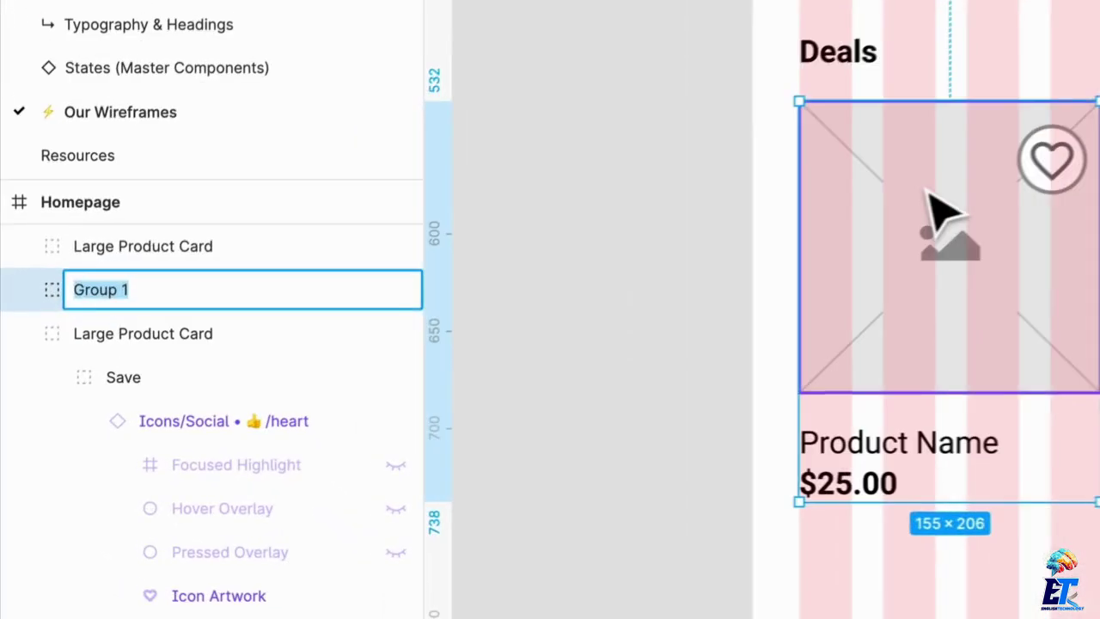
text(Small P)
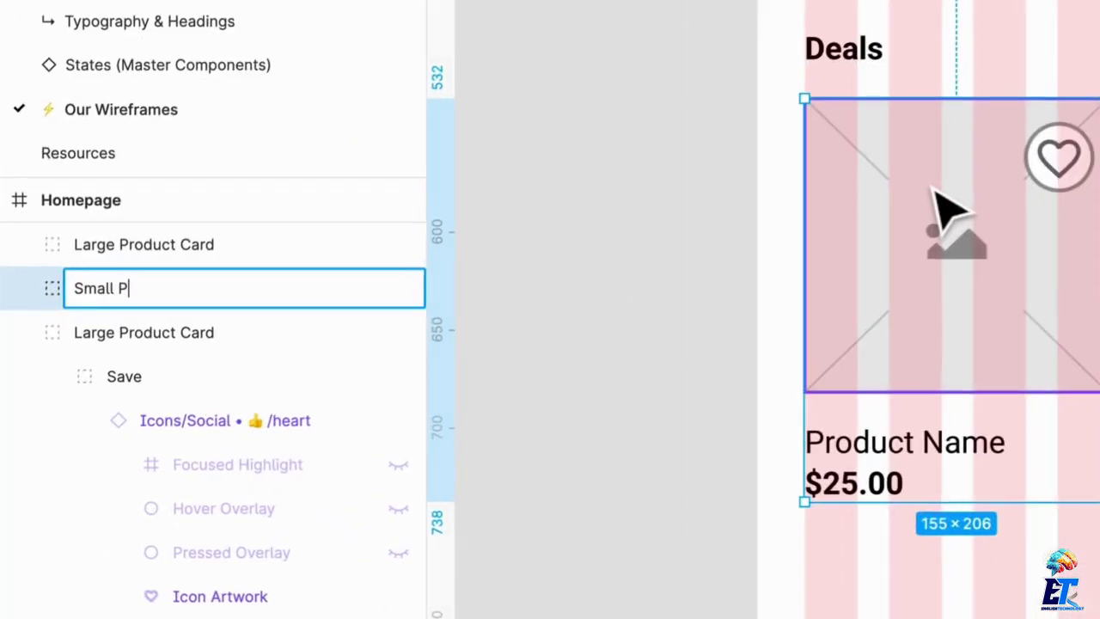
text(roduct Card)
key(Return)
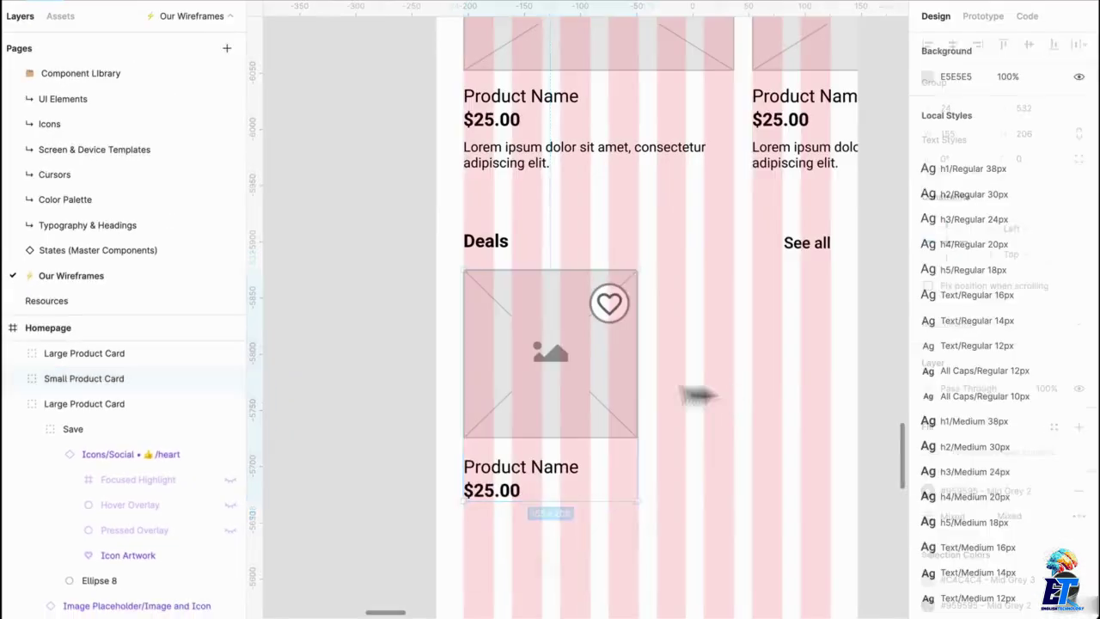
Duplicate the Small Product Card beside the first at X 196, Y 532, and hide the layout grids
key(alt+shift)
drag(620, 391, 729, 388)
scroll(678, 449, down, 3)
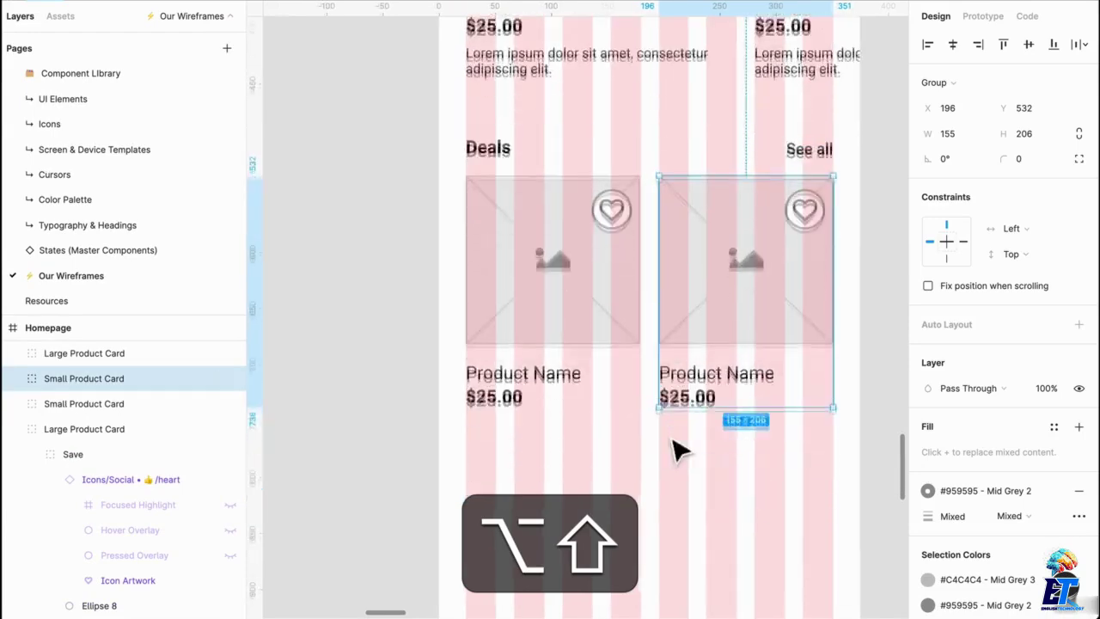
click(674, 495)
key(ctrl+shift+4)
scroll(629, 477, down, 2)
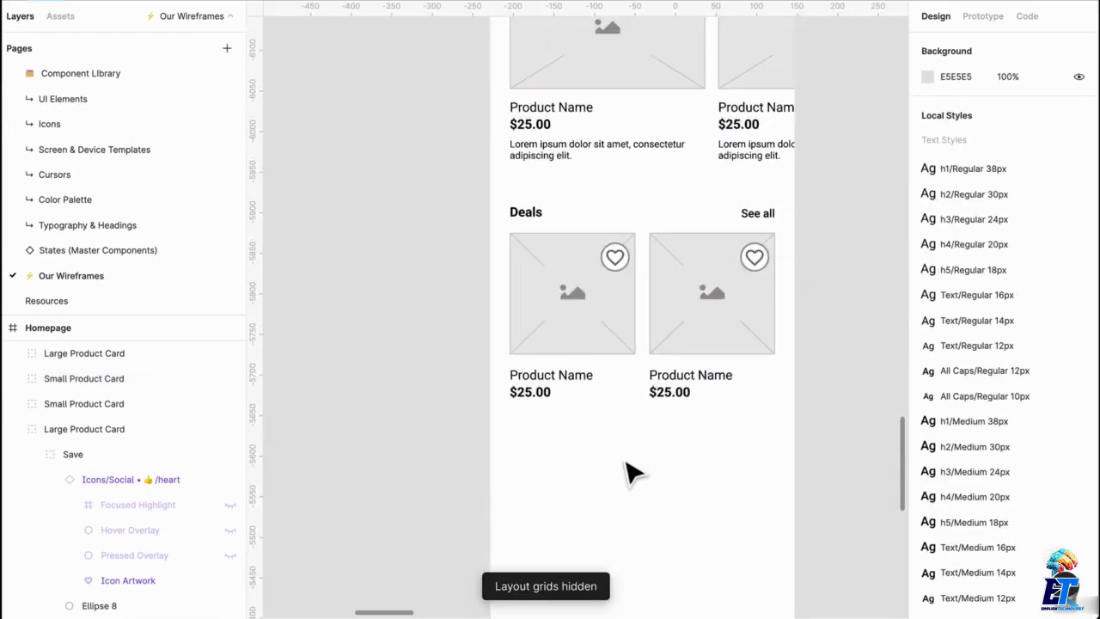
Duplicate the two small product cards into a second row directly beneath the first
scroll(682, 461, down, 2)
drag(574, 301, 601, 419)
click(492, 421)
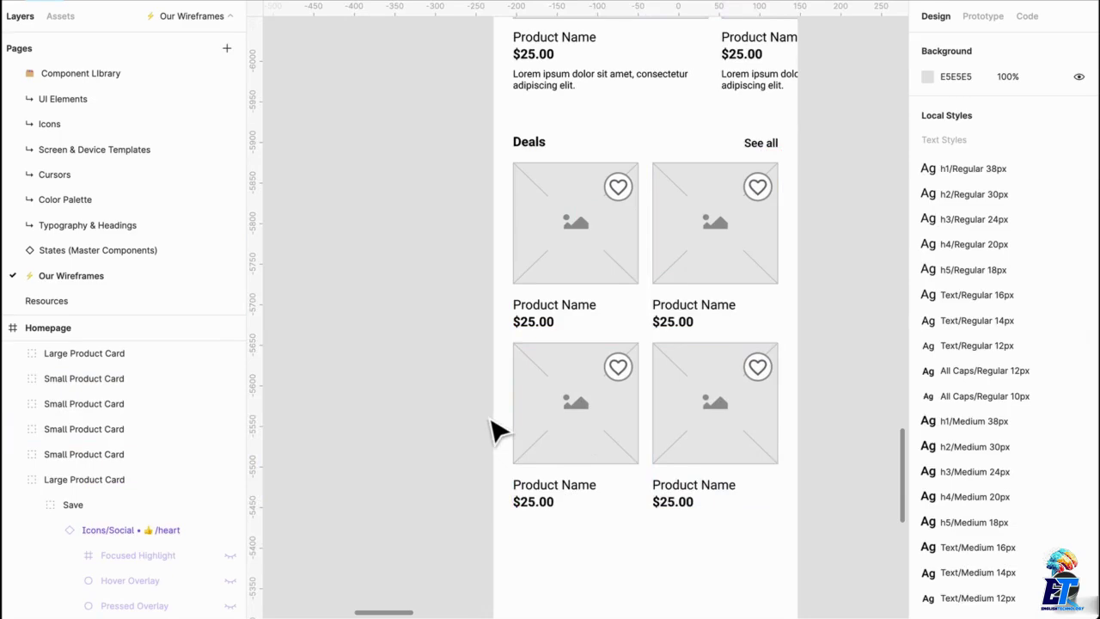
Copy the "Deals" heading with its "See all" link and place the pair below the second row of small product cards
scroll(493, 421, down, 1)
scroll(498, 435, down, 3)
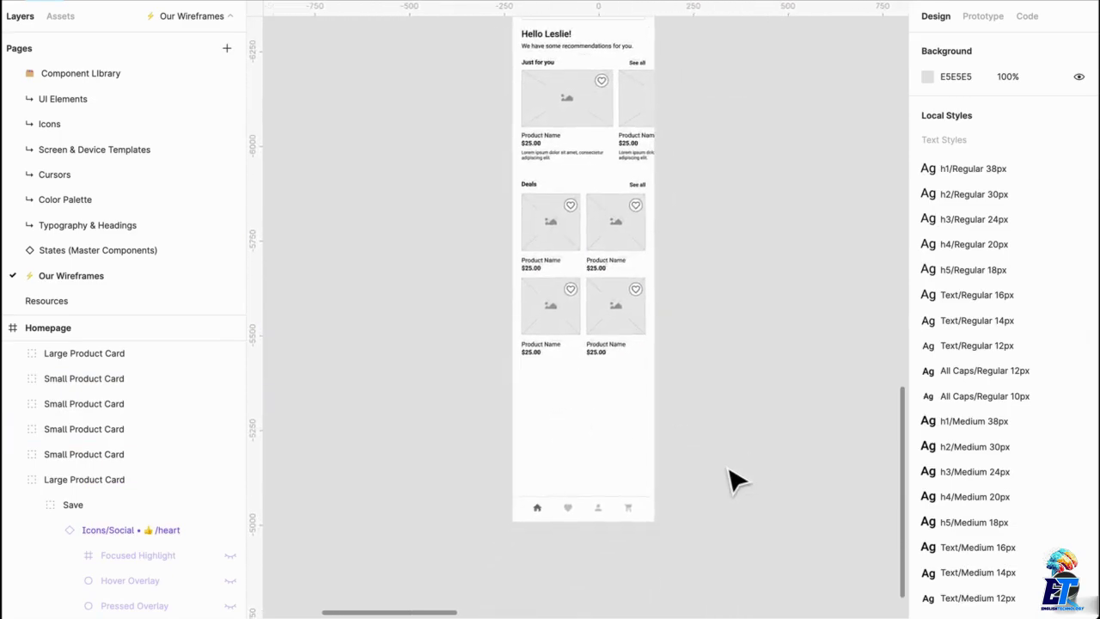
scroll(709, 446, up, 2)
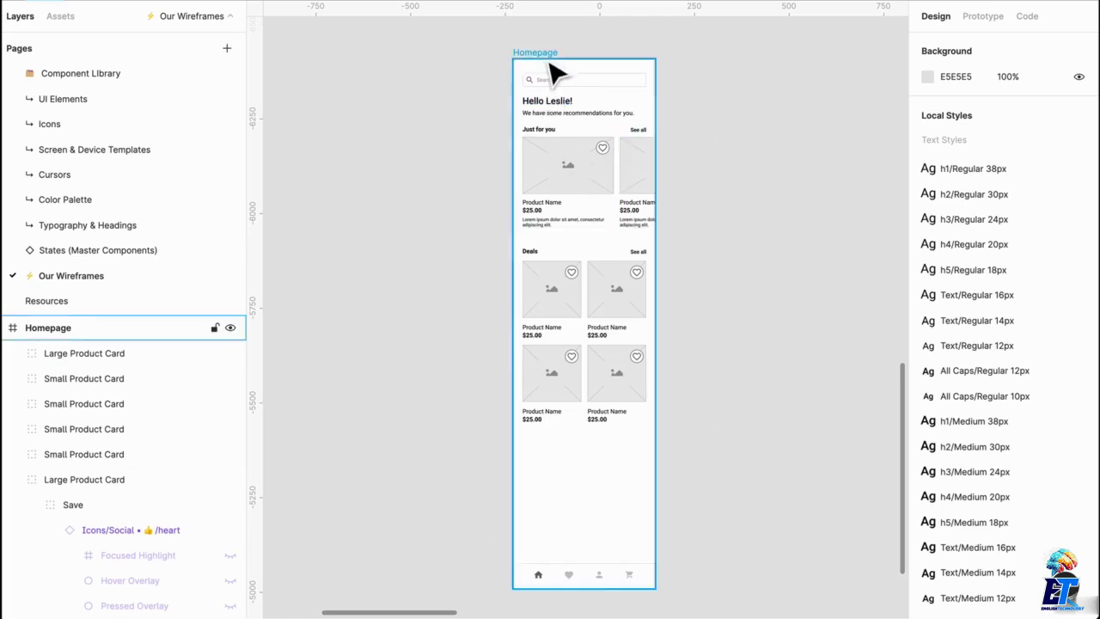
click(533, 254)
shift+click(638, 252)
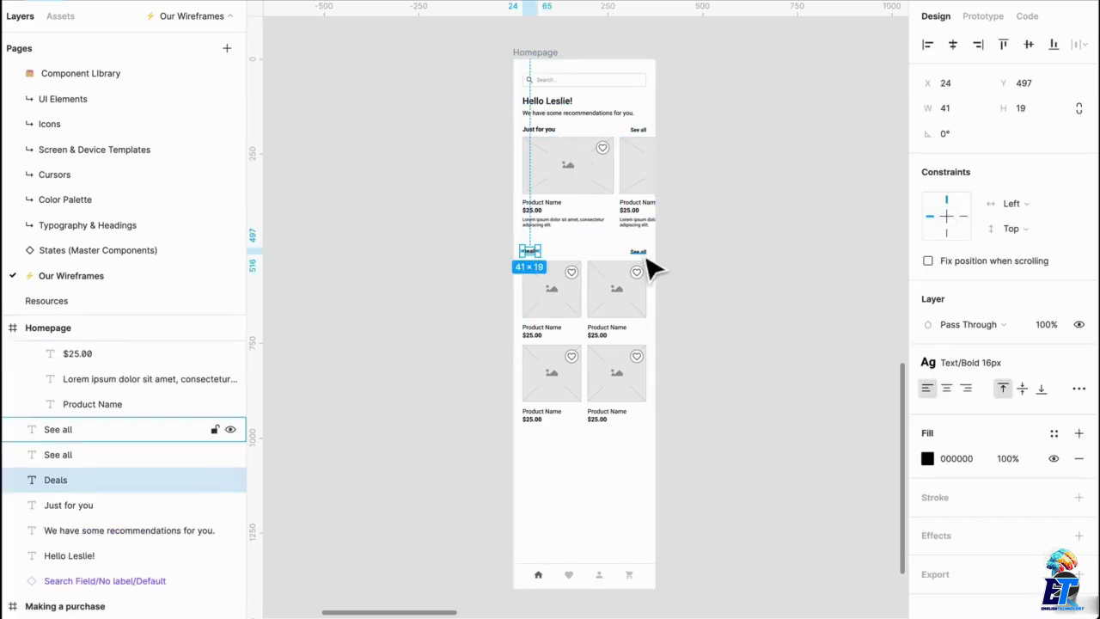
drag(651, 258, 576, 414)
click(712, 450)
scroll(709, 449, up, 3)
scroll(703, 439, up, 2)
scroll(701, 442, left, 2)
scroll(692, 472, down, 2)
drag(449, 385, 445, 376)
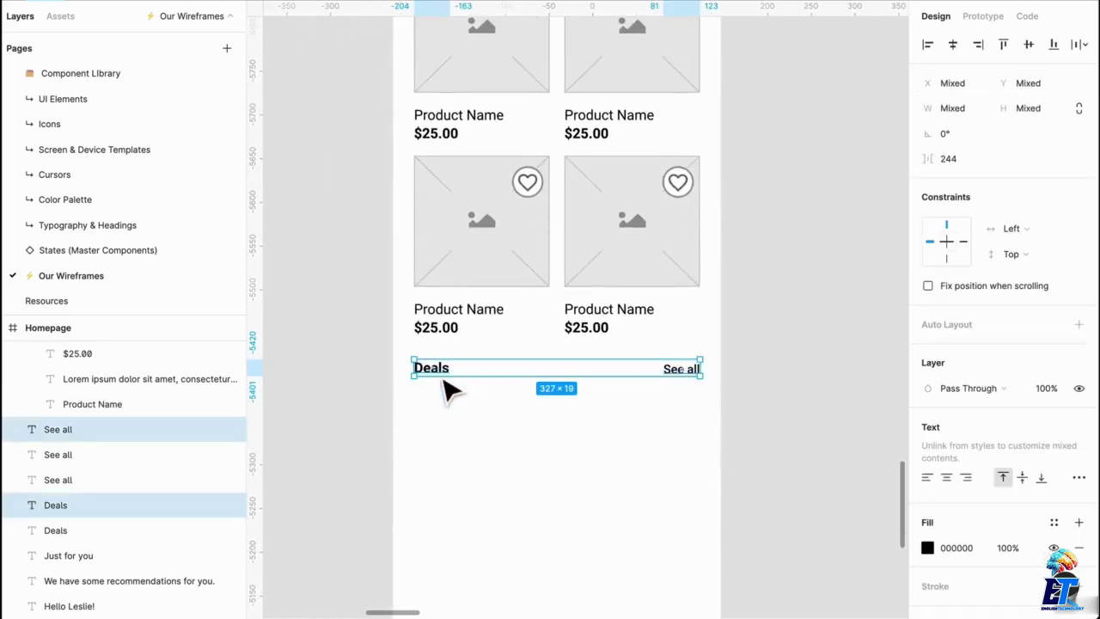
click(455, 406)
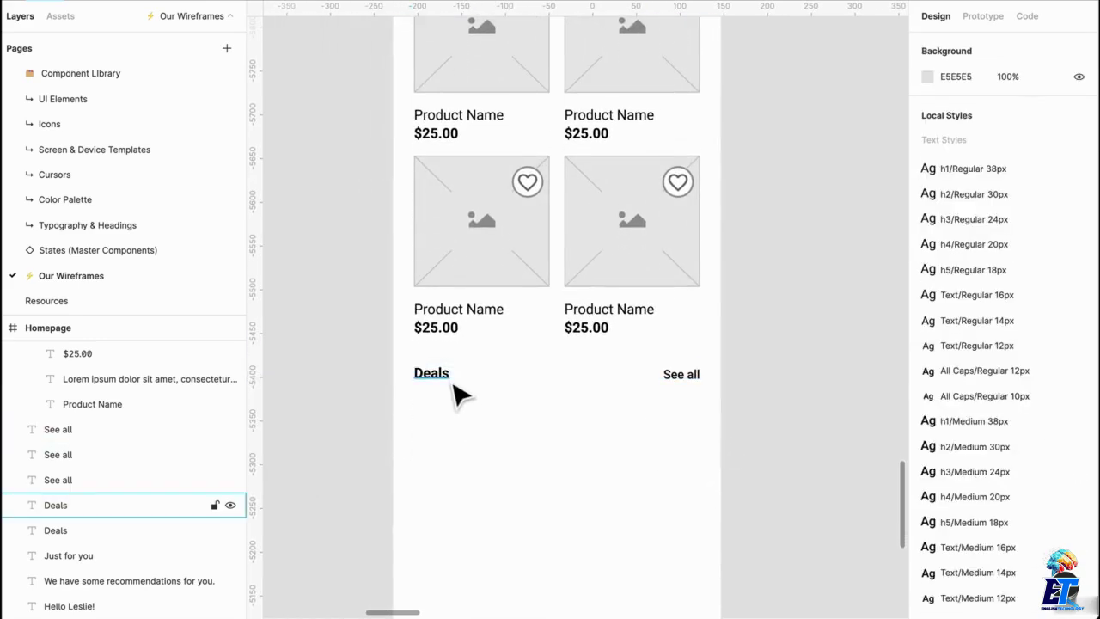
Change the copied heading's text to "Categories"
double_click(443, 374)
text(Categories)
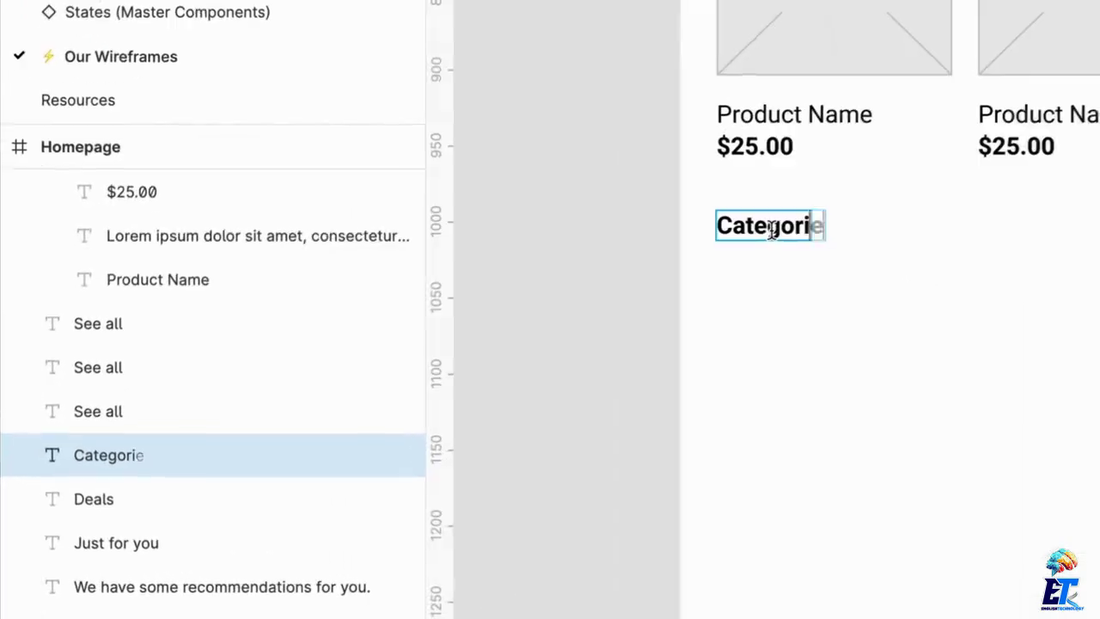
click(1017, 459)
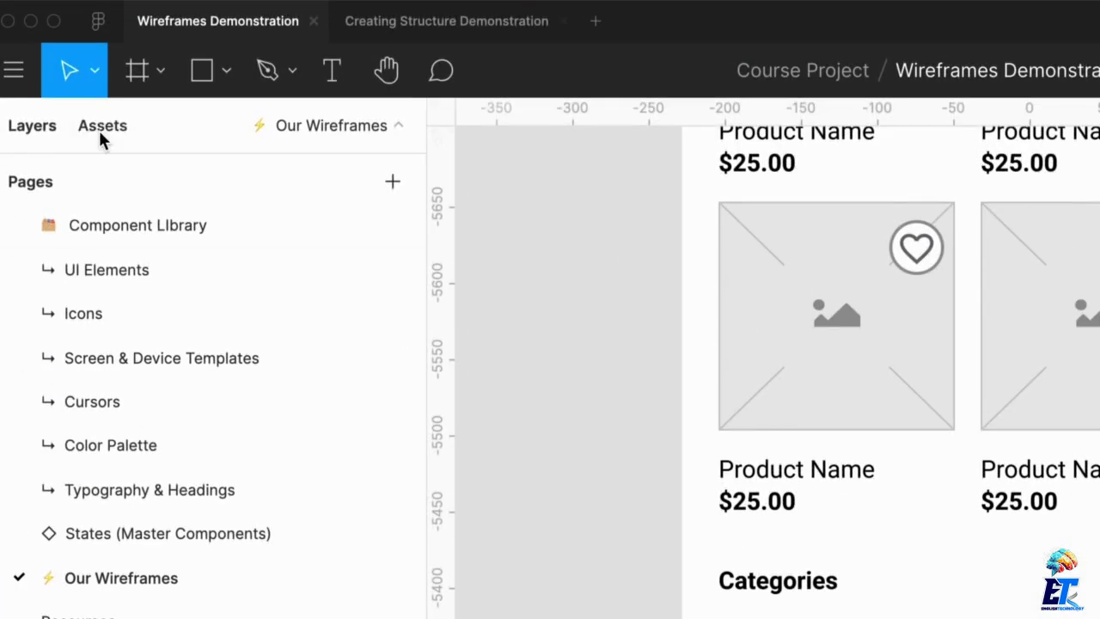
Search the assets for "card" and place the shadowed Card Box component under the "Categories" heading
click(100, 134)
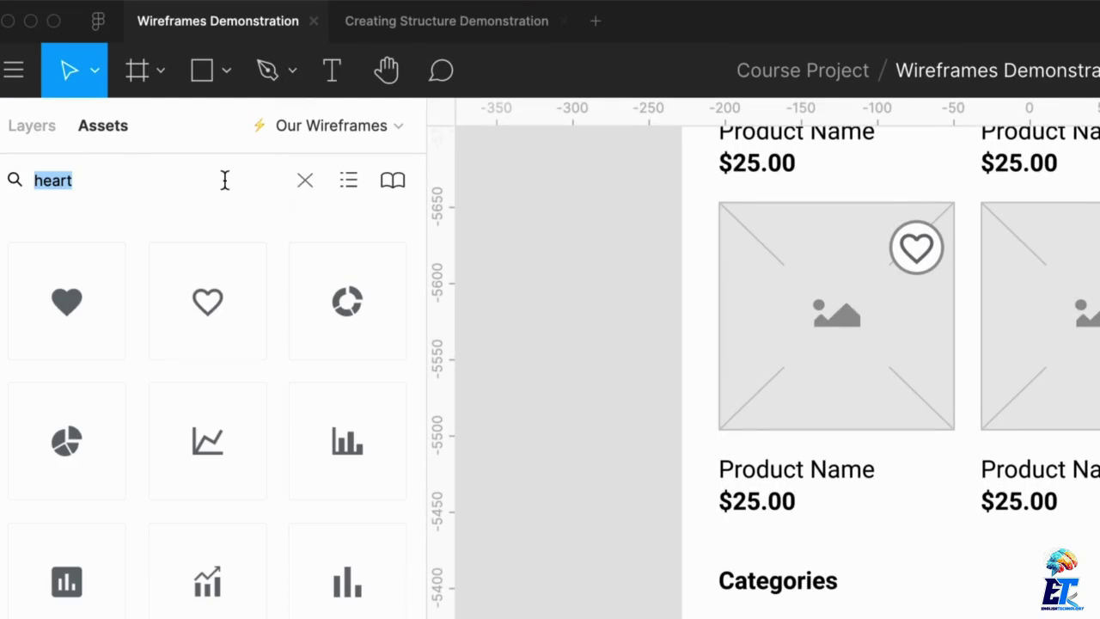
text(card)
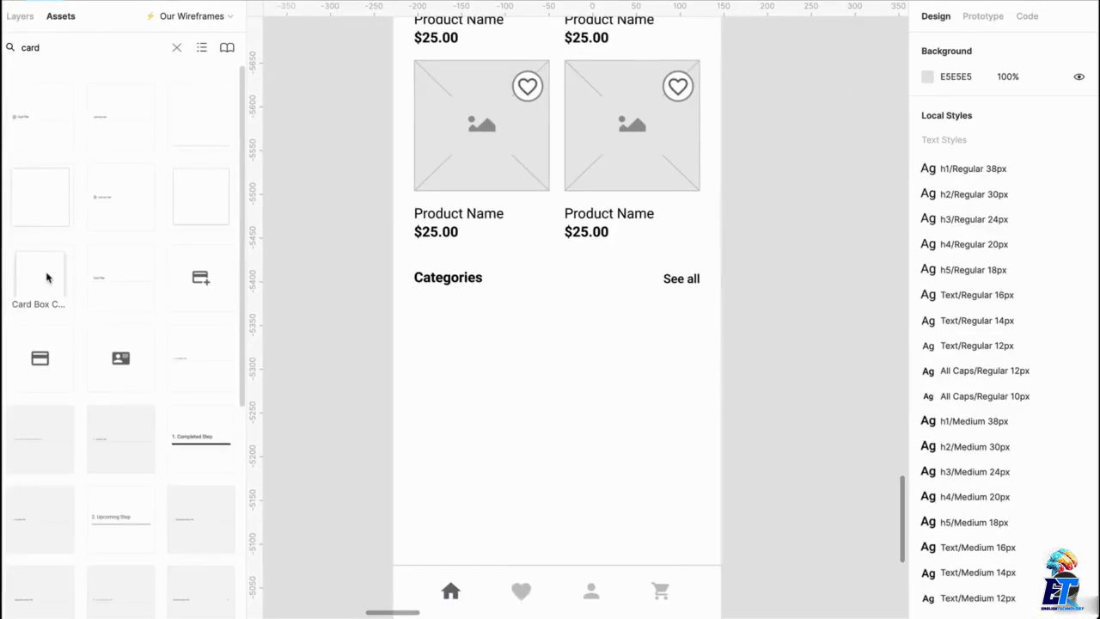
drag(62, 577, 587, 618)
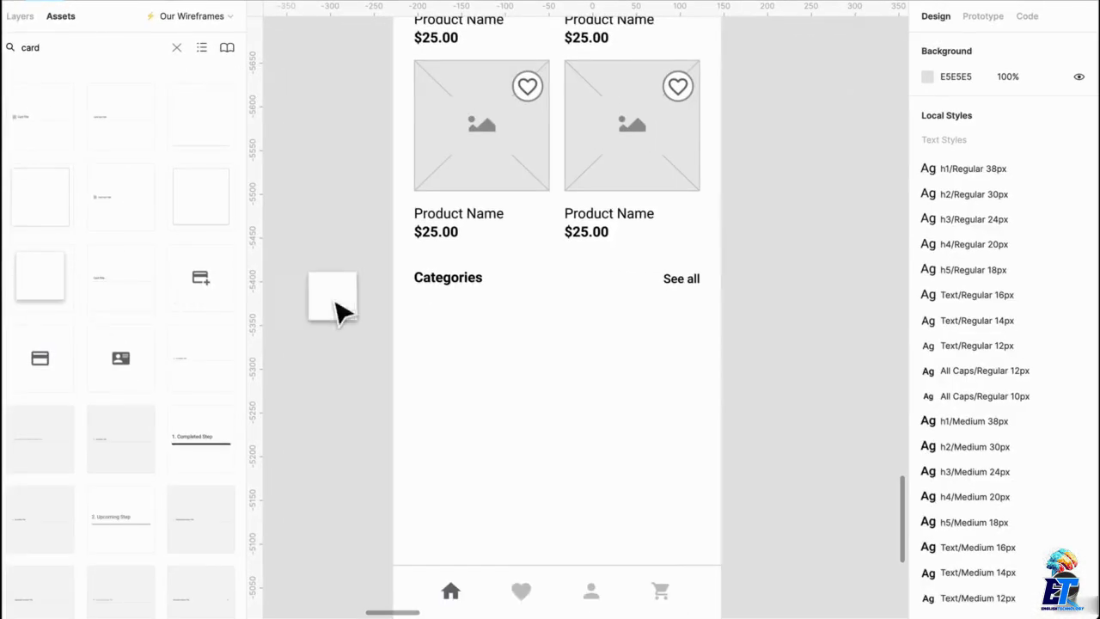
drag(340, 311, 496, 376)
Show the layout grids, resize the category card to 112 × 110 and align it with the first column at X 25, Y 1028
key(ctrl+shift+4)
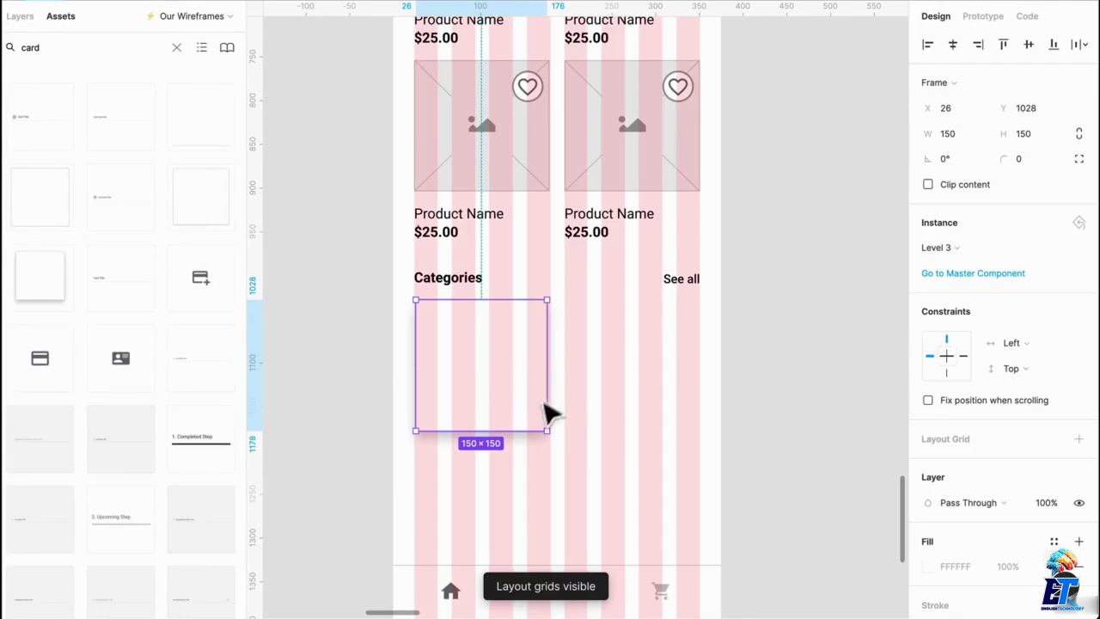
drag(565, 440, 523, 415)
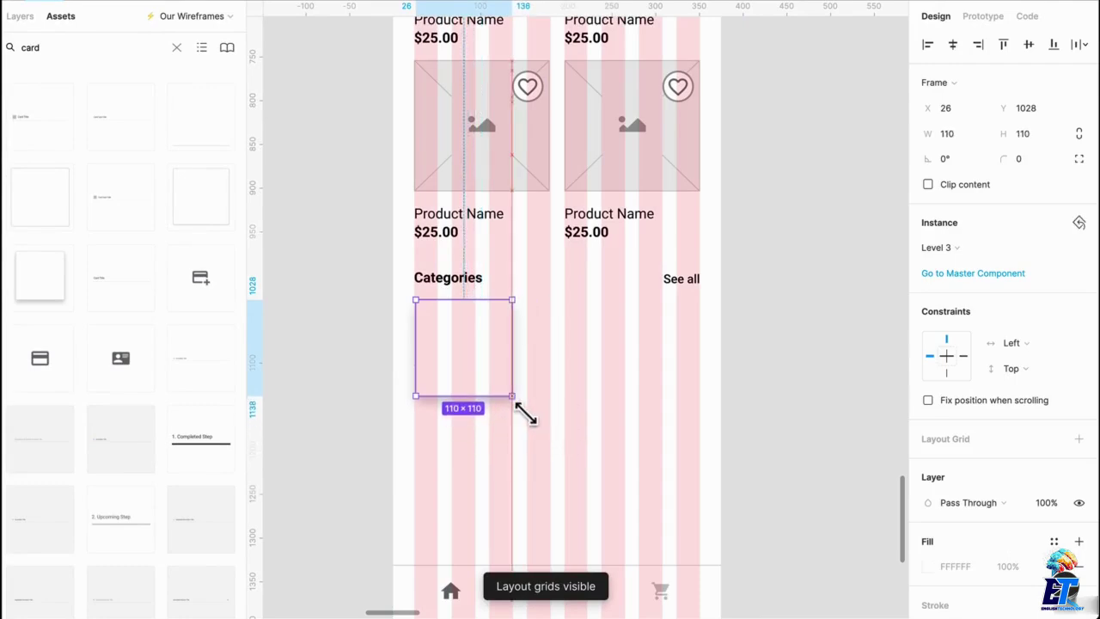
drag(478, 366, 439, 368)
scroll(477, 366, up, 4)
drag(550, 377, 555, 376)
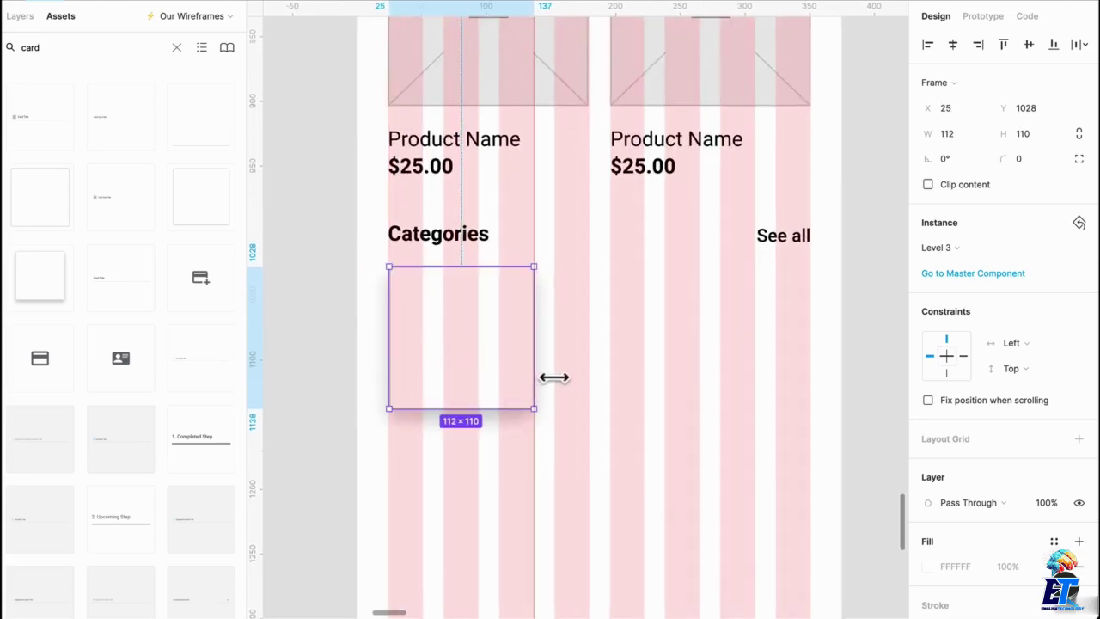
click(606, 378)
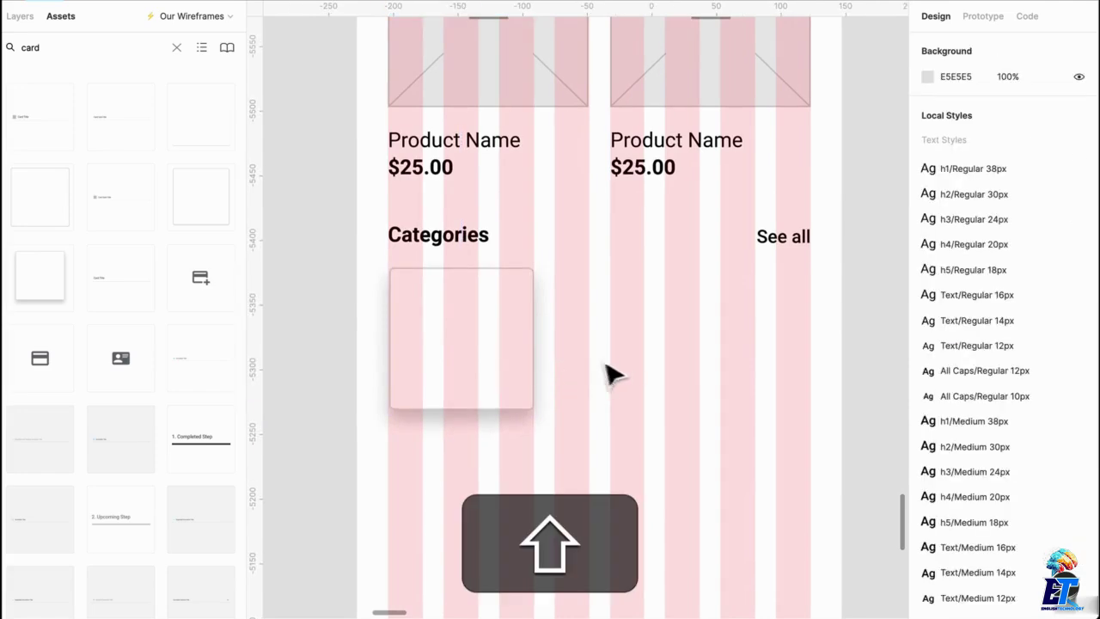
Add a "Tech" text label inside the category card, center-aligned and in the Bold 14px text style
key(t)
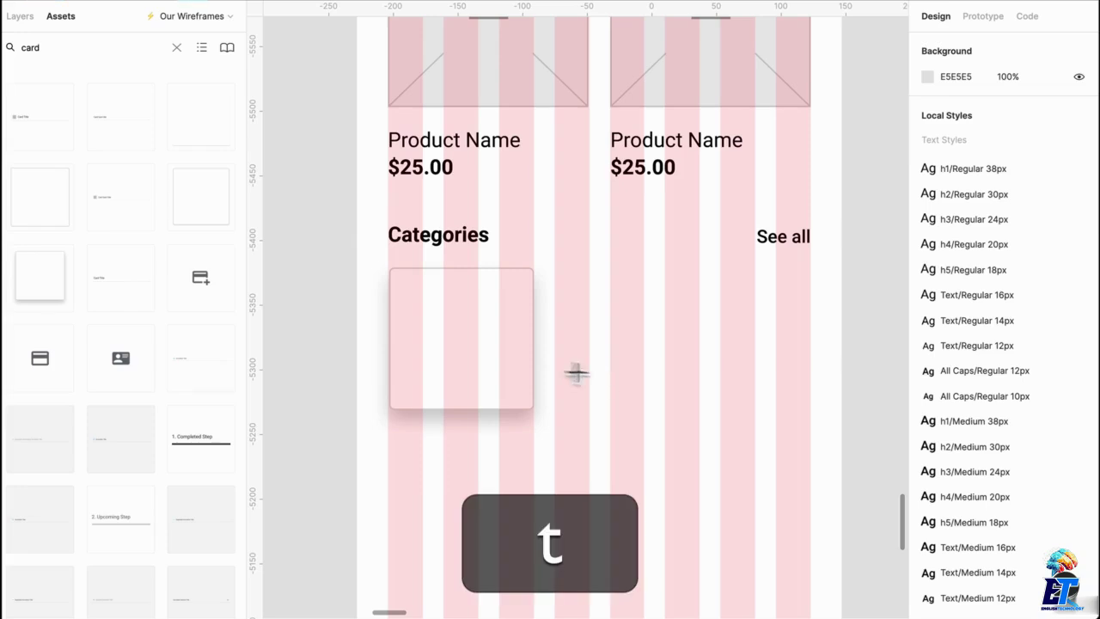
drag(417, 315, 510, 352)
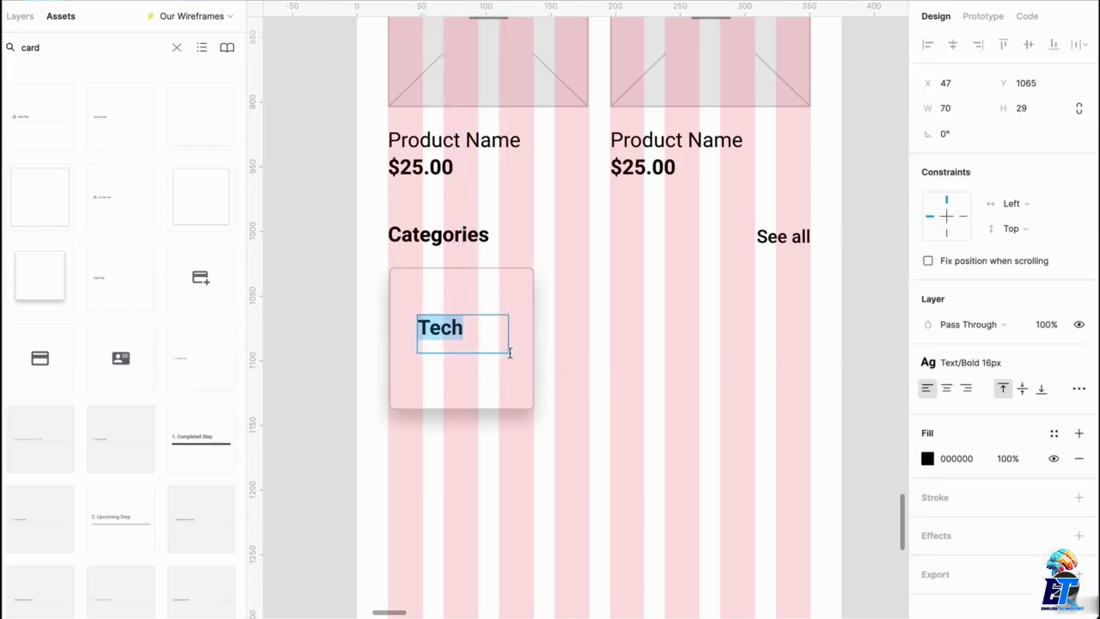
click(946, 388)
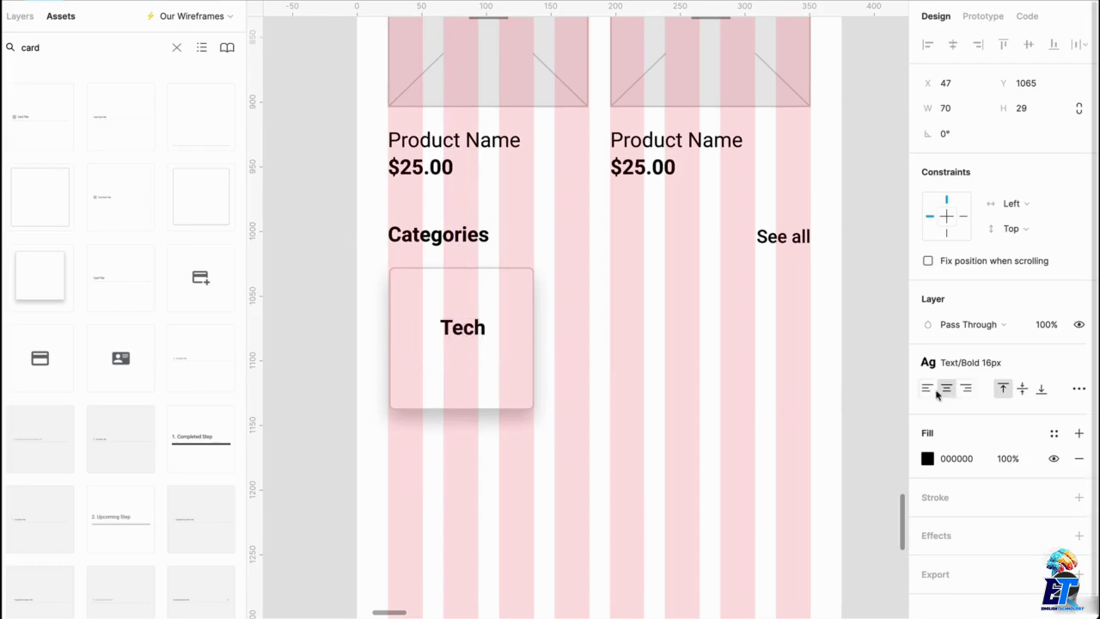
key(ctrl+a)
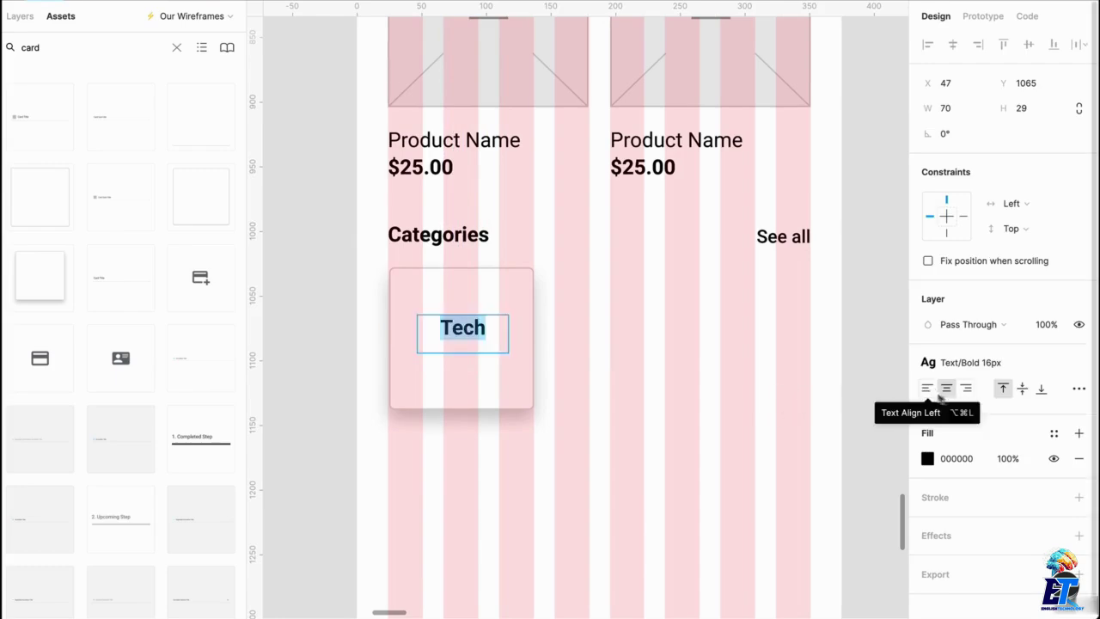
click(1010, 369)
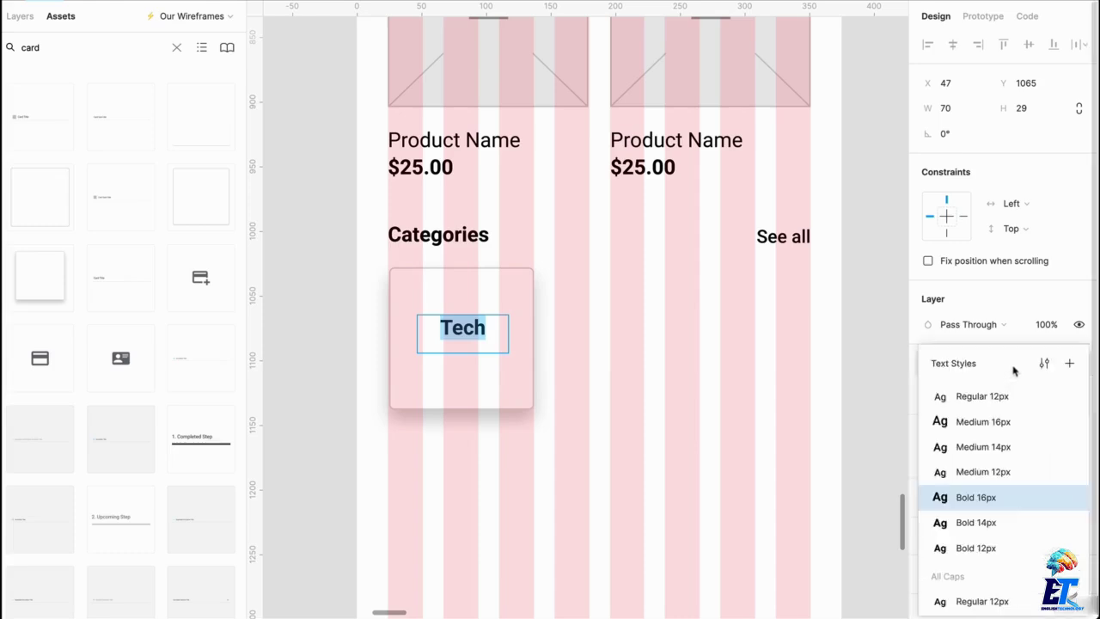
click(995, 523)
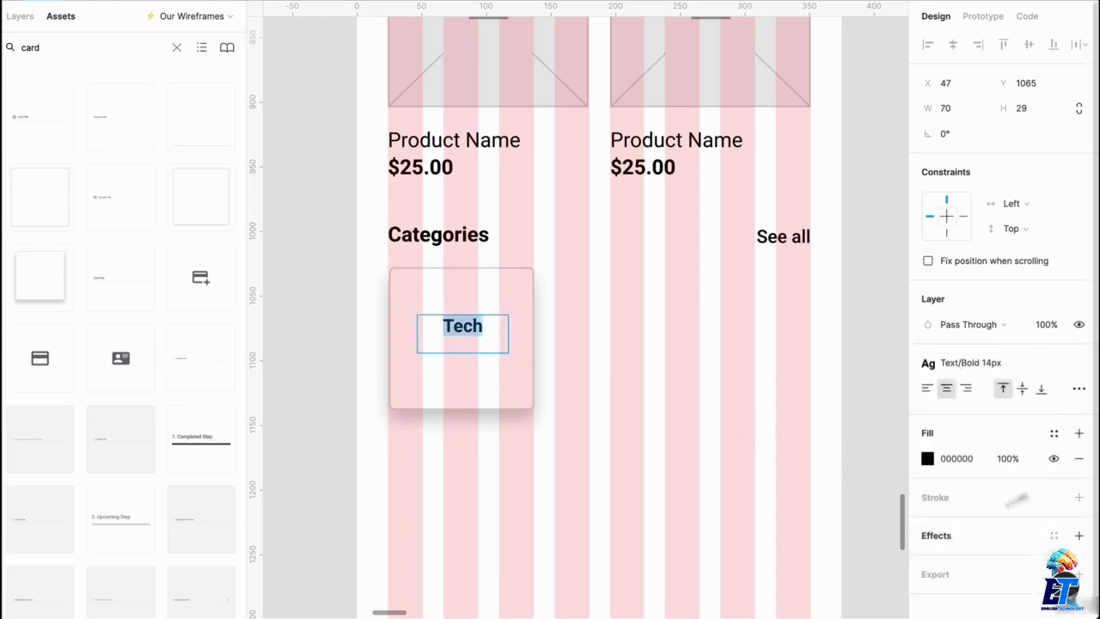
Set the "Tech" label to auto-width resizing and center it in the category card
click(1078, 389)
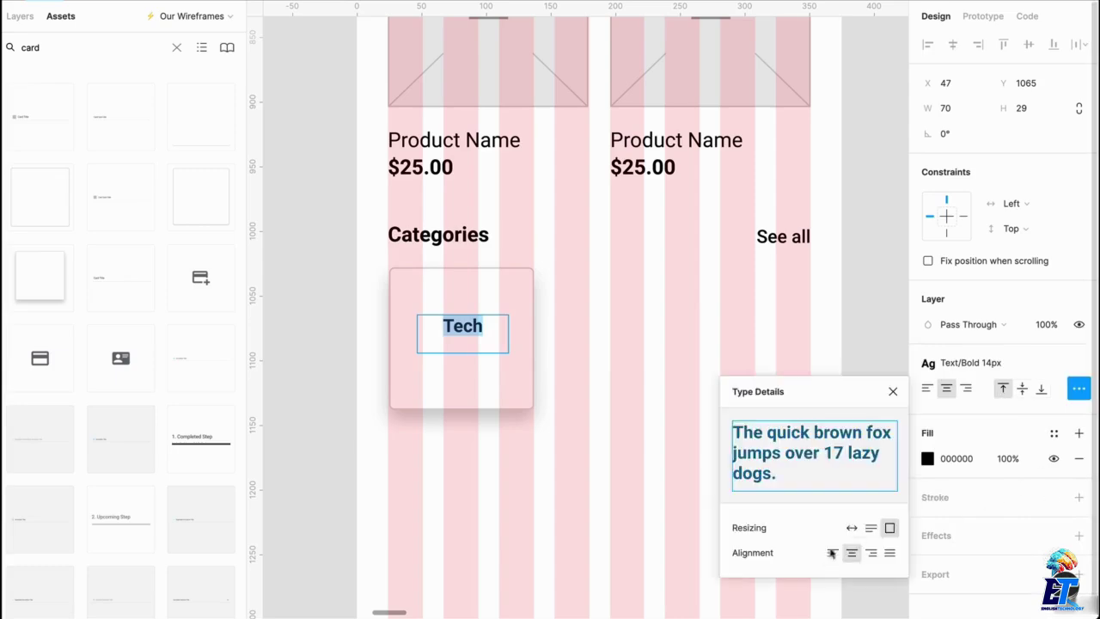
click(852, 527)
drag(471, 330, 469, 343)
Duplicate the "Tech" card with its label into the next grid columns and change the copy's label to "Fashion"
drag(578, 435, 401, 319)
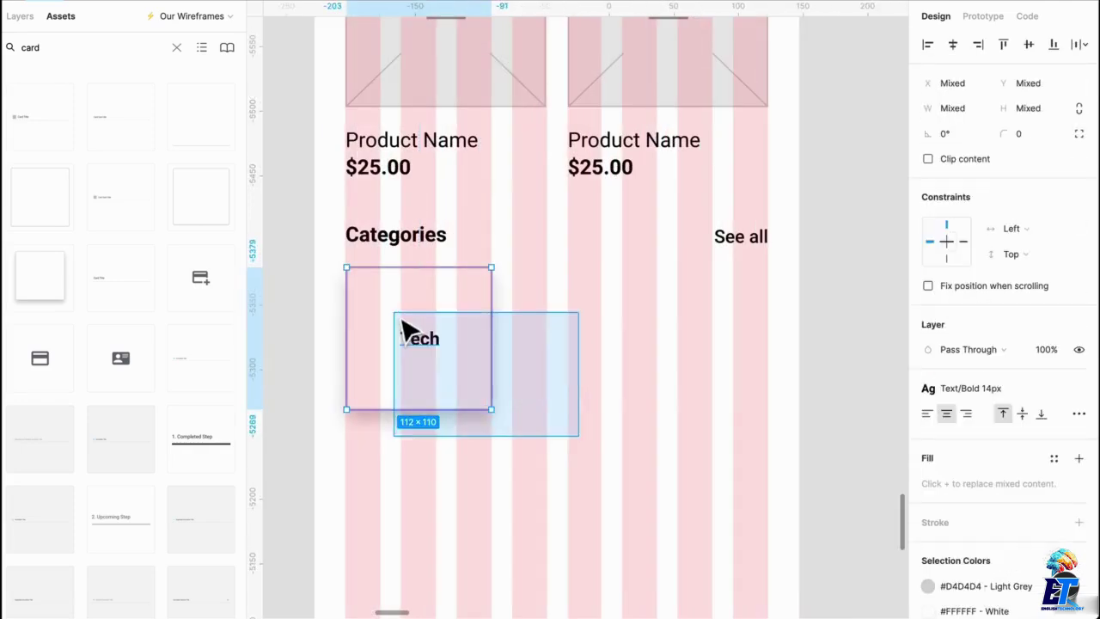
drag(449, 355, 539, 355)
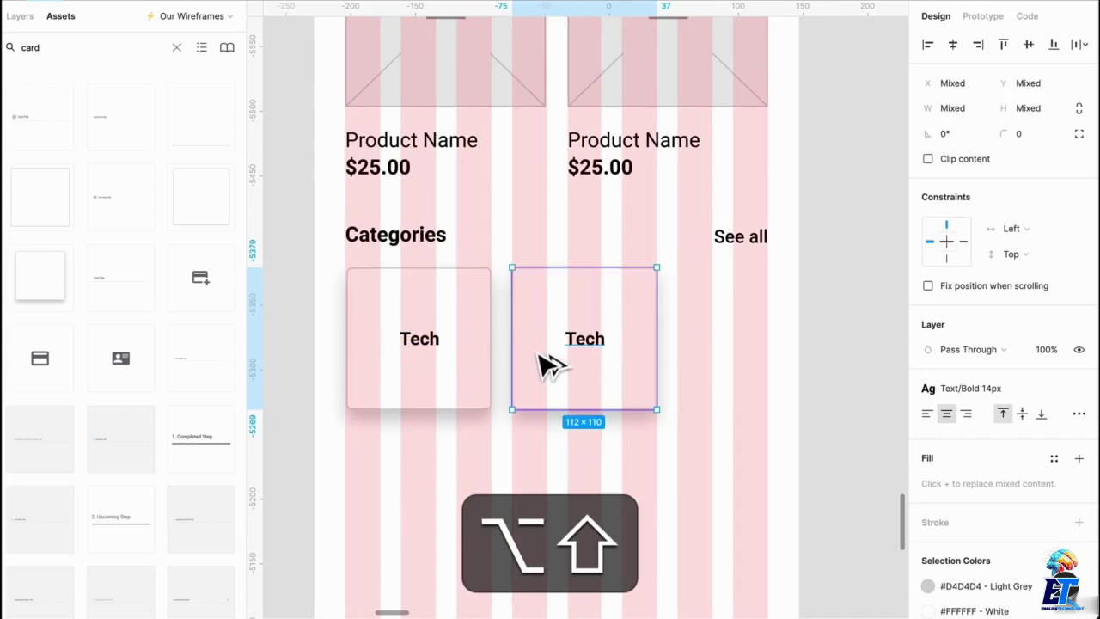
double_click(585, 339)
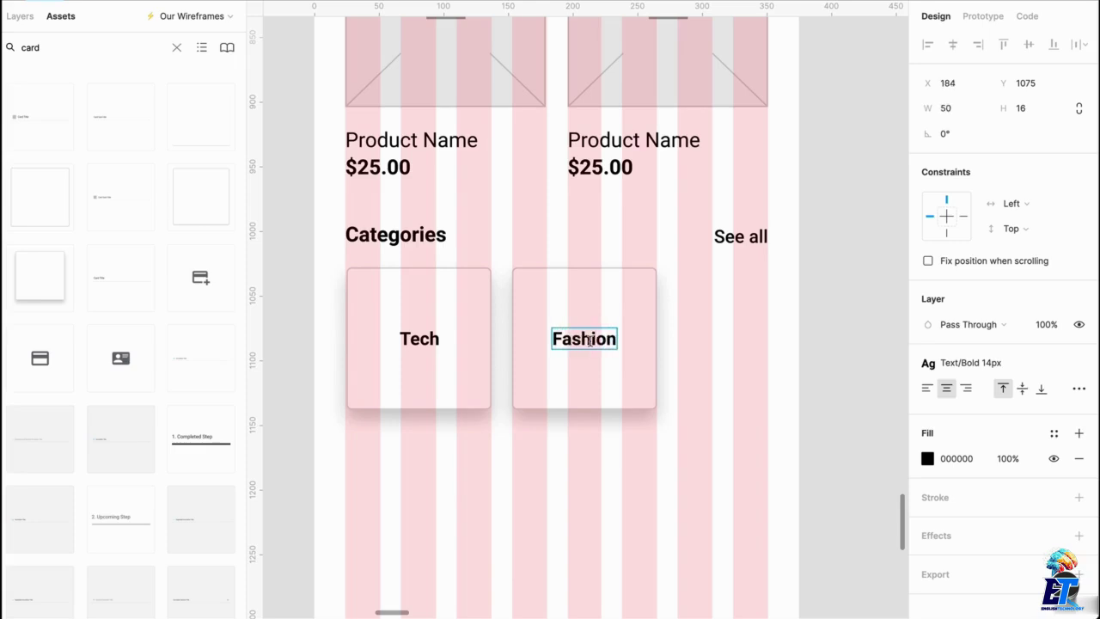
Duplicate the "Fashion" card with its label into the next grid columns and change the copy's label to "Gaming"
drag(550, 355, 735, 373)
double_click(757, 340)
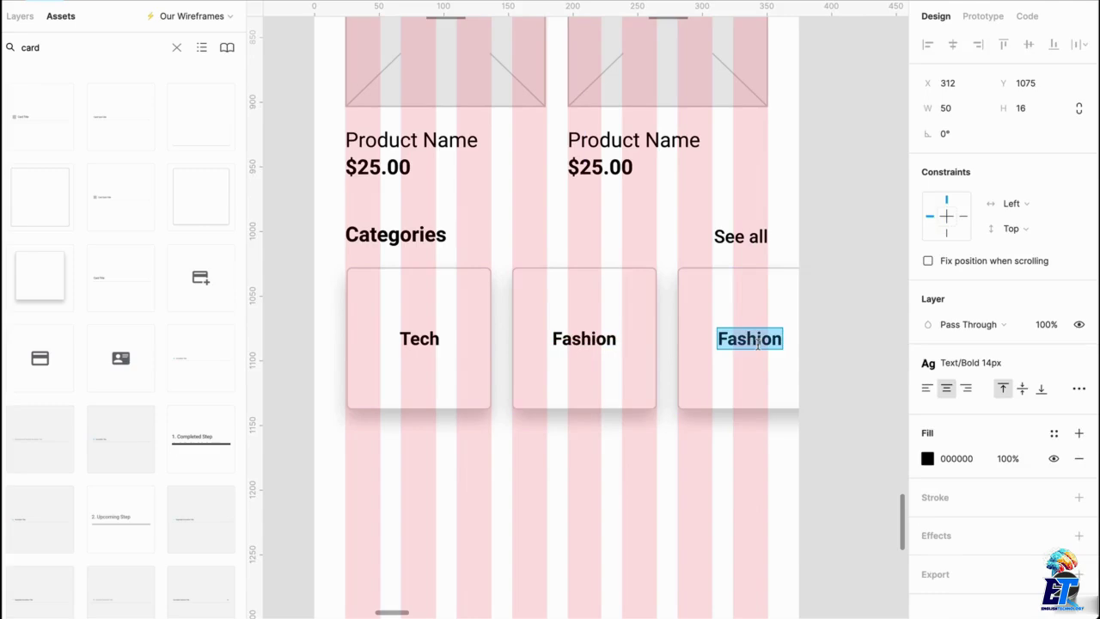
text(Gaming)
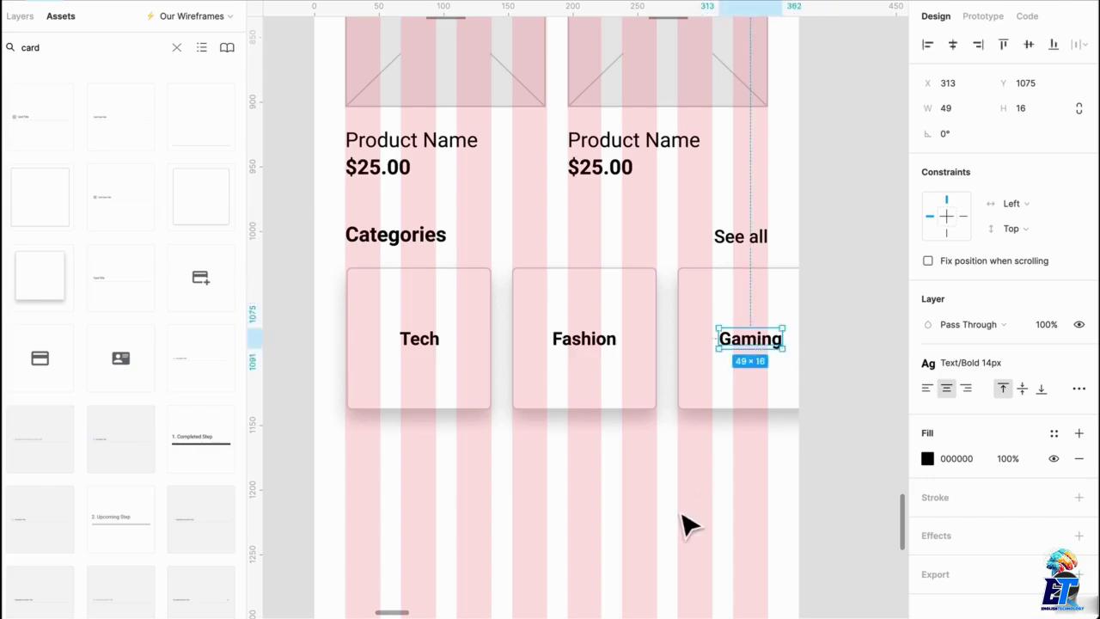
click(681, 514)
Hide the layout grids on the Homepage wireframe
scroll(602, 479, down, 2)
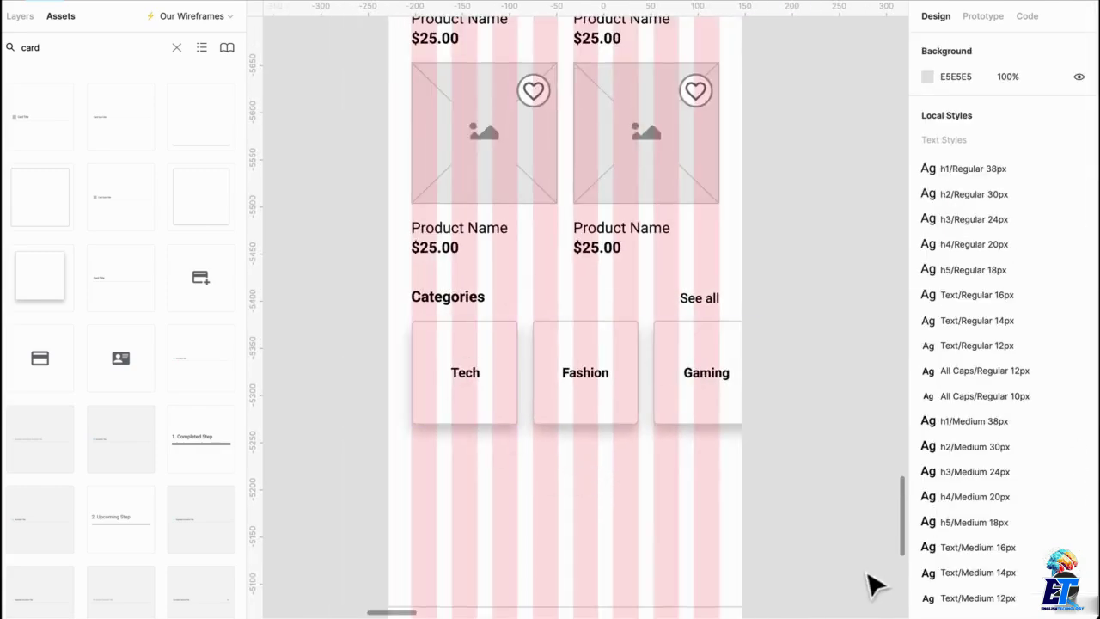
scroll(610, 447, down, 3)
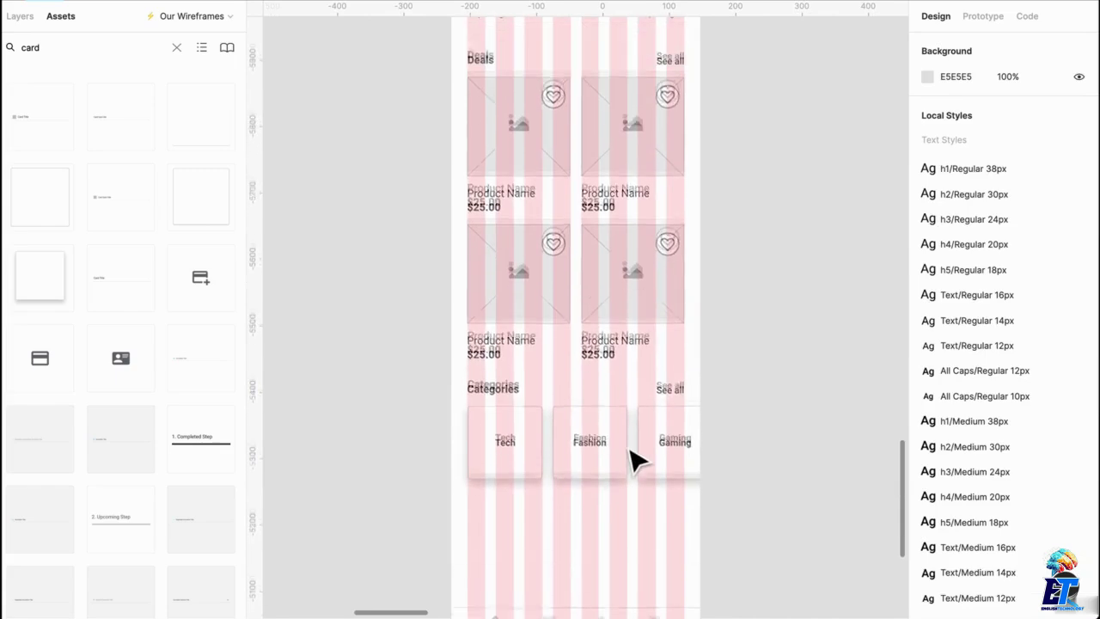
scroll(683, 444, up, 5)
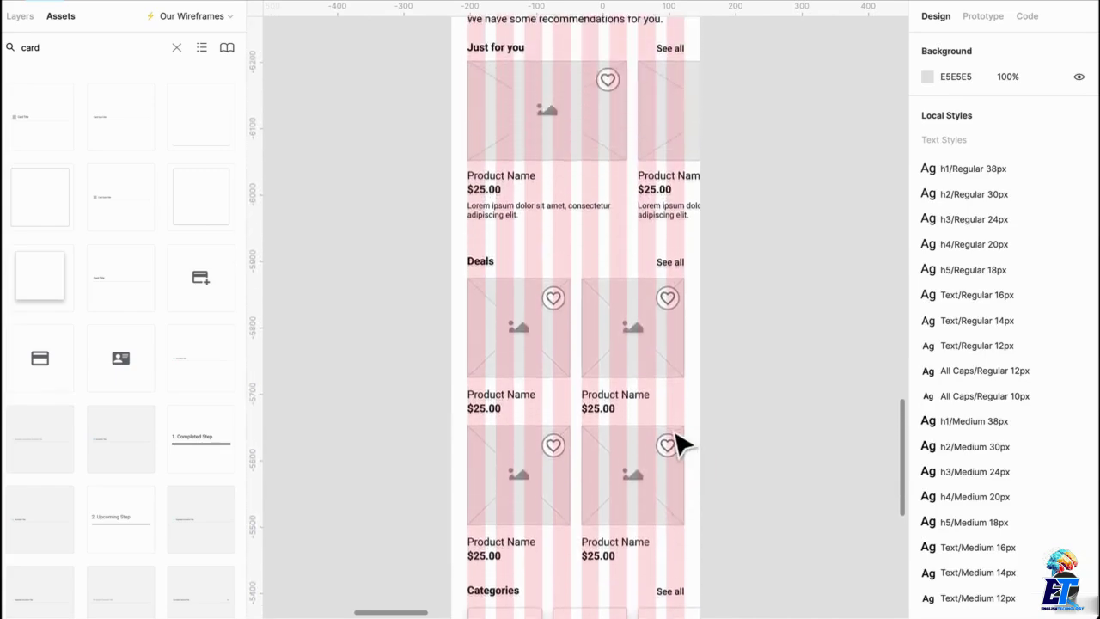
key(ctrl+shift+4)
scroll(653, 378, up, 5)
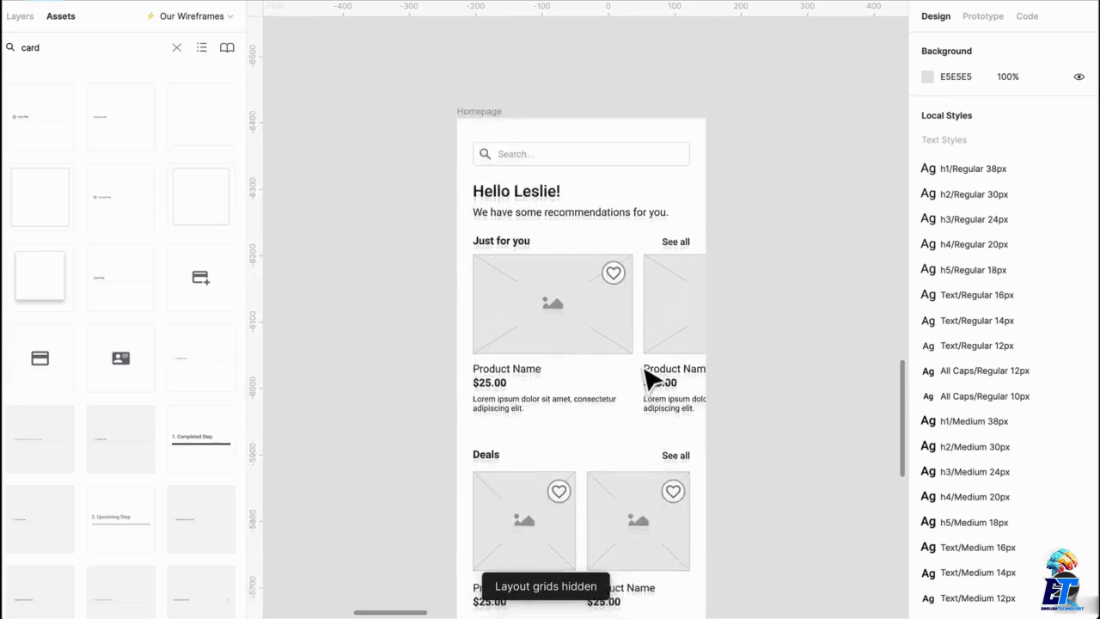
Shorten the Homepage frame to a height of about 1238 so the bottom navigation sits just below the category cards
click(545, 201)
scroll(636, 315, down, 10)
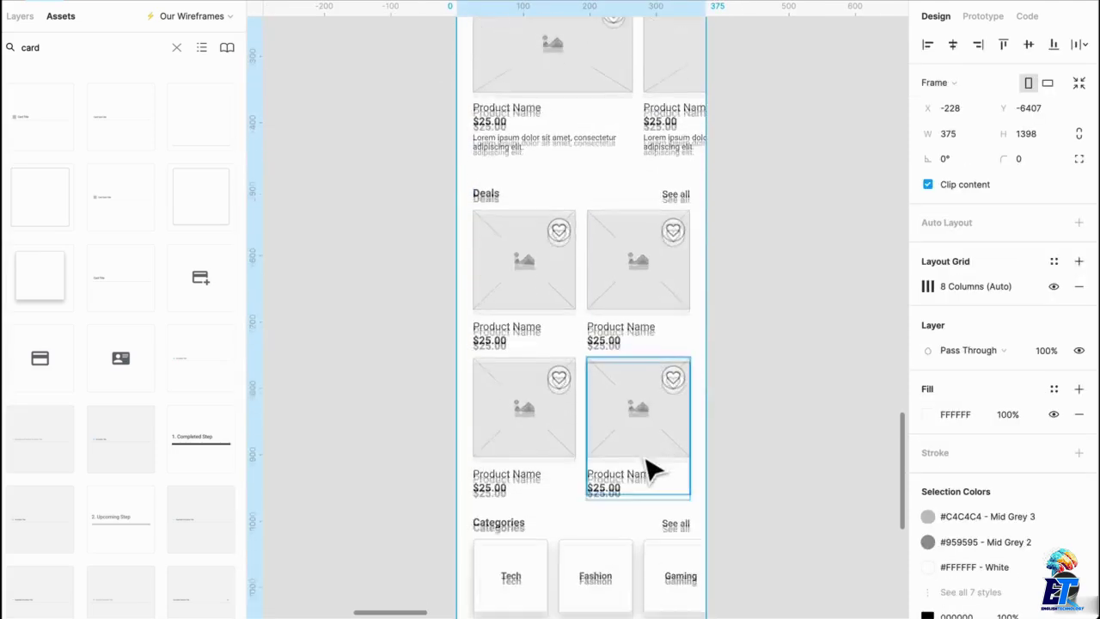
drag(648, 568, 642, 478)
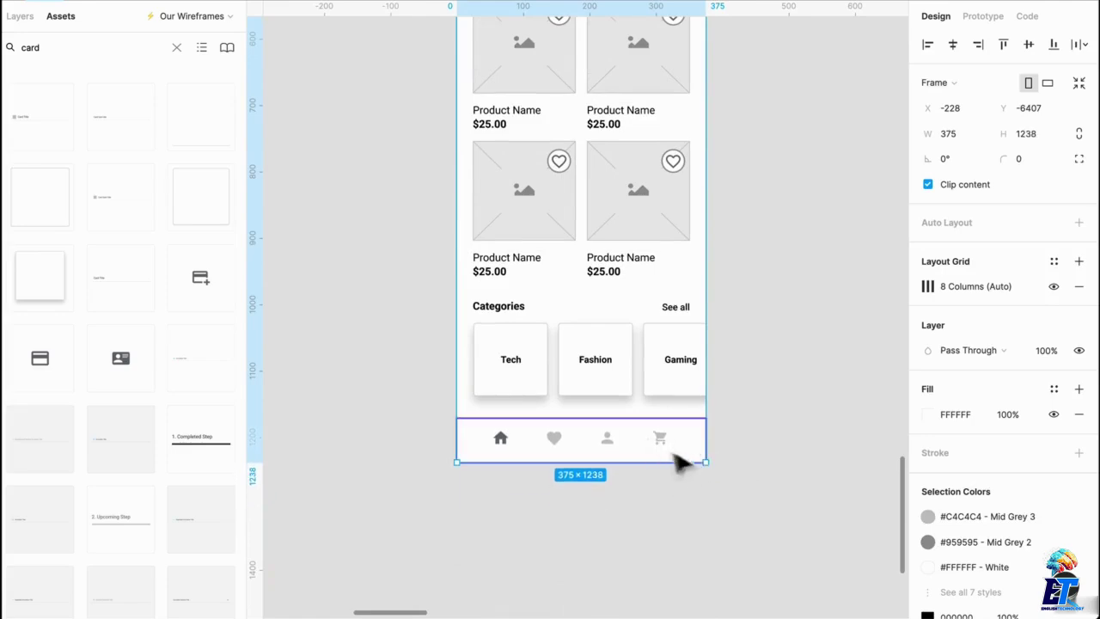
click(694, 524)
Review the whole Homepage layout from search bar to bottom navigation, including the product cards in the "Deals" section
scroll(653, 464, up, 5)
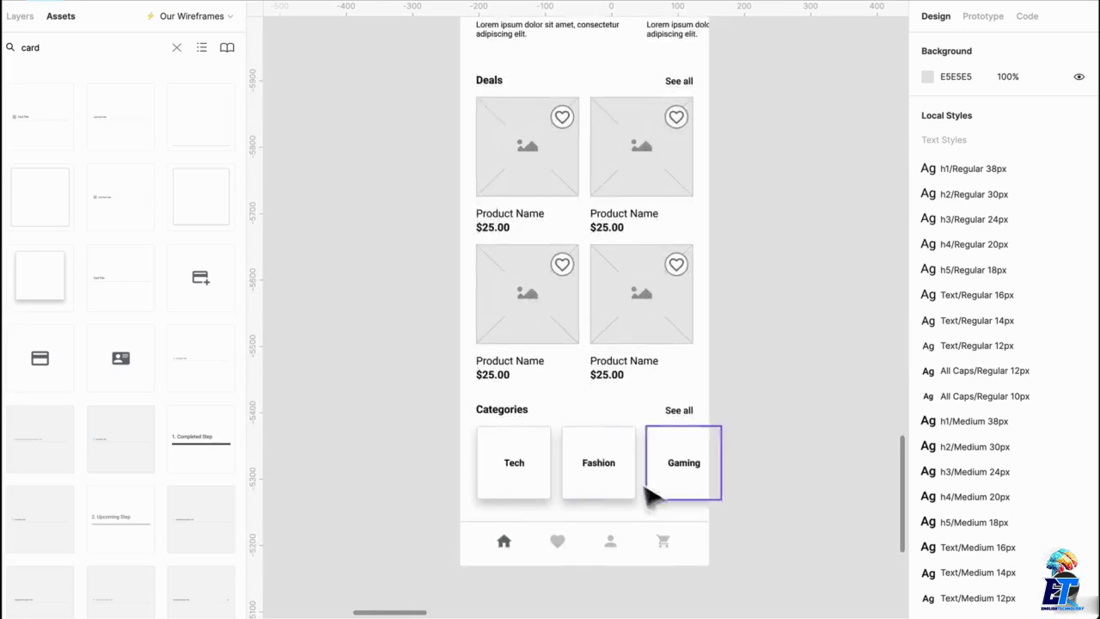
scroll(561, 375, up, 3)
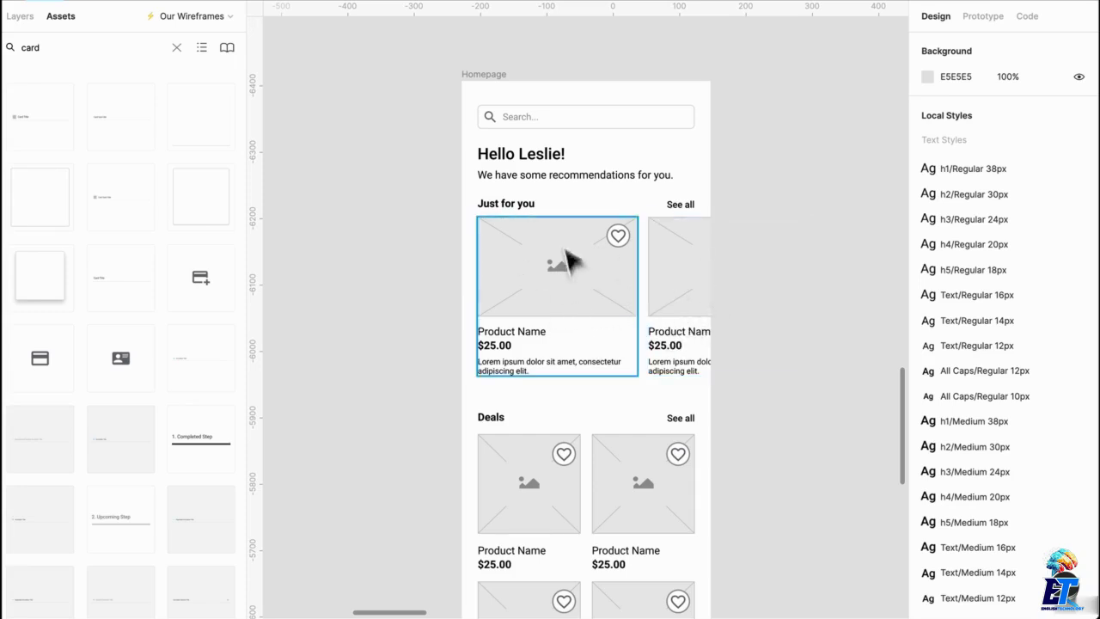
scroll(653, 331, down, 3)
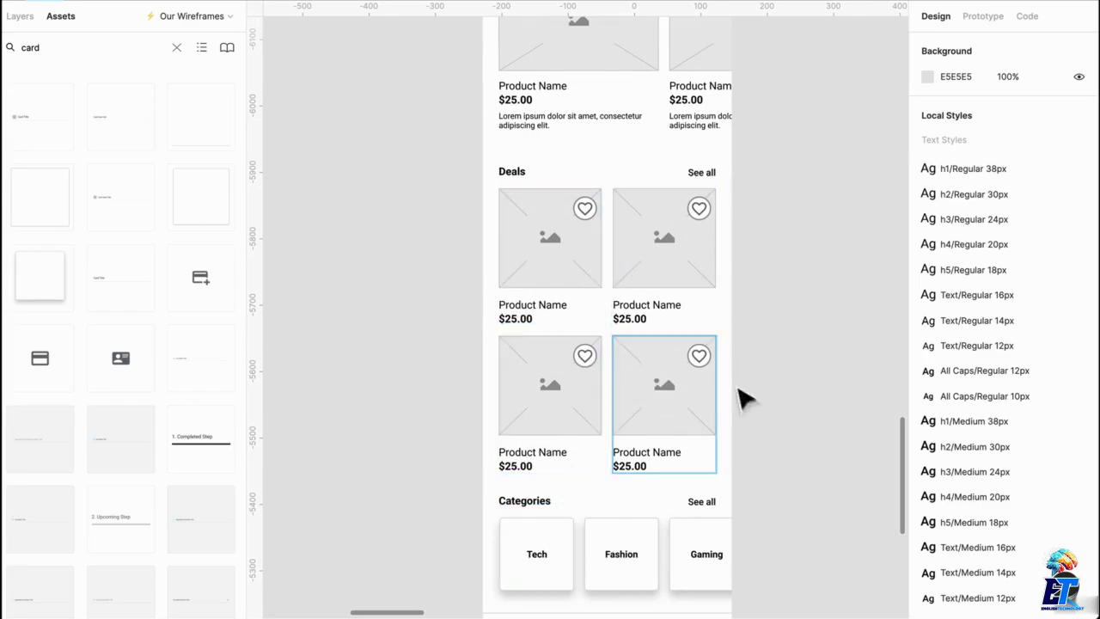
drag(775, 465, 525, 163)
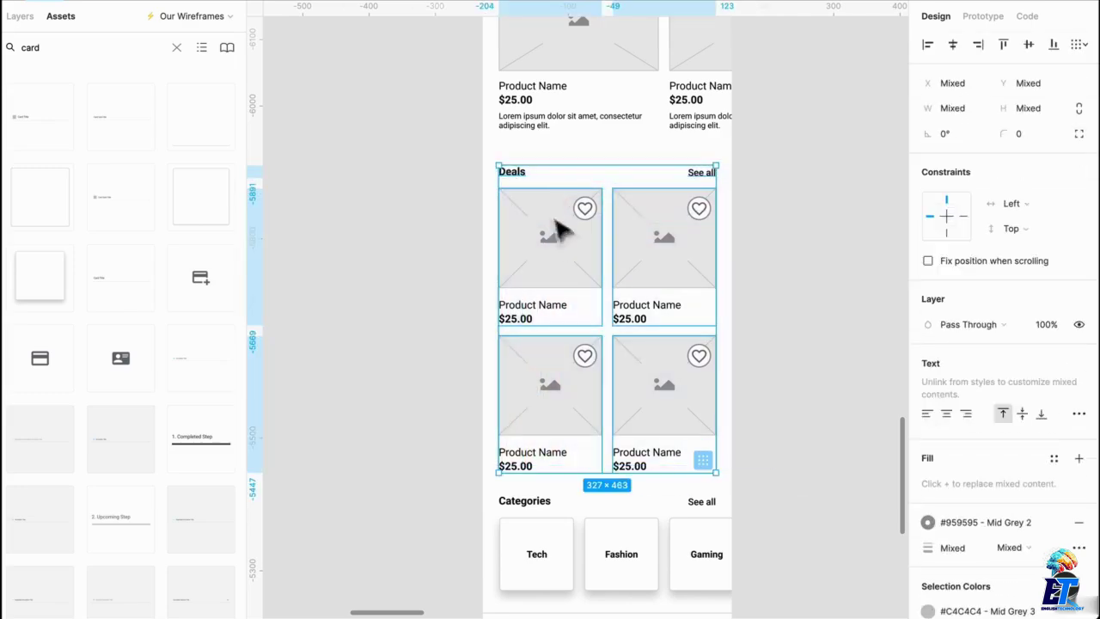
drag(554, 240, 554, 237)
scroll(638, 361, down, 2)
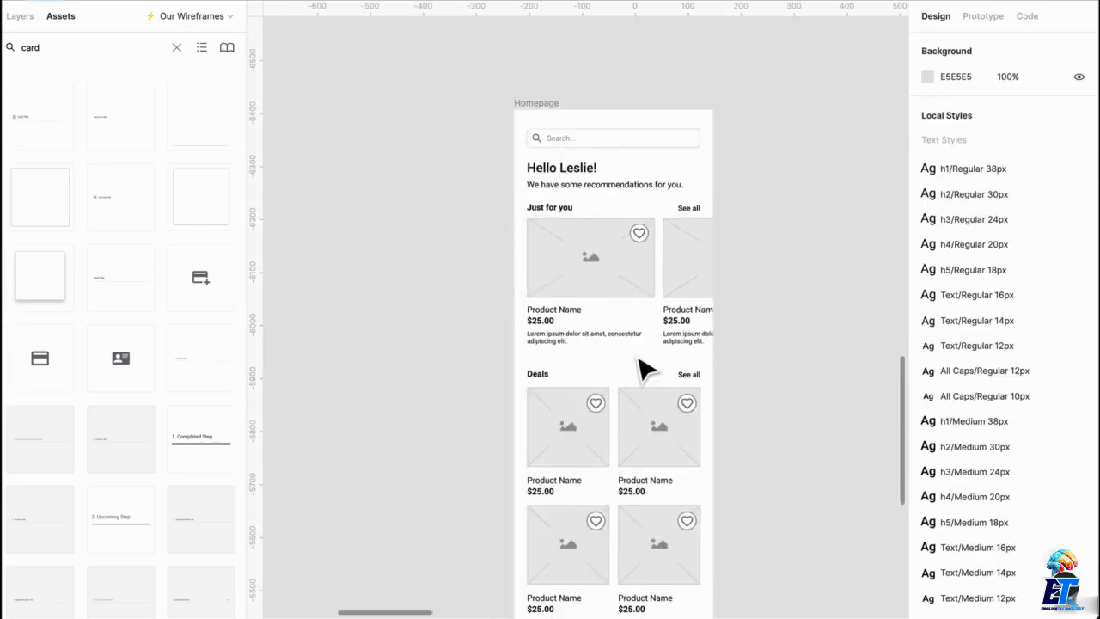
scroll(641, 361, down, 2)
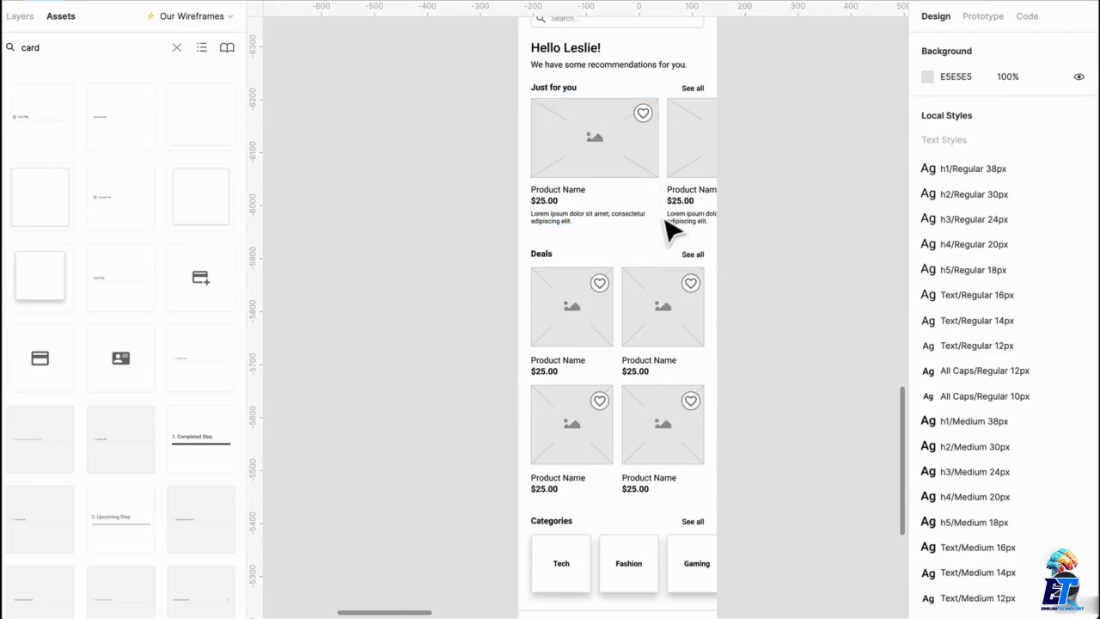
scroll(765, 233, down, 2)
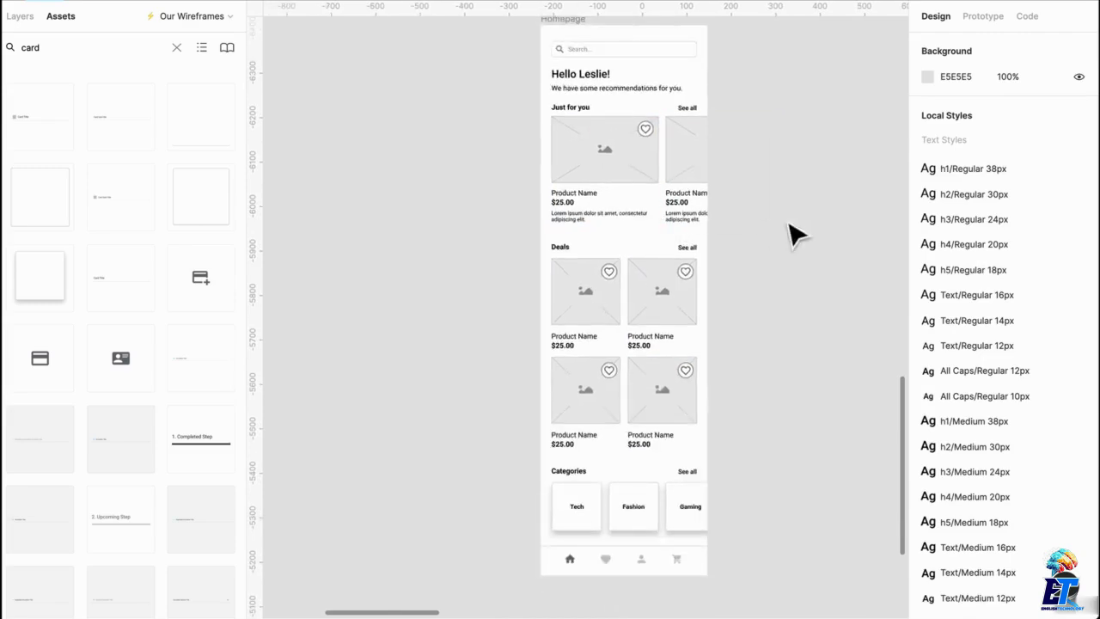
click(579, 399)
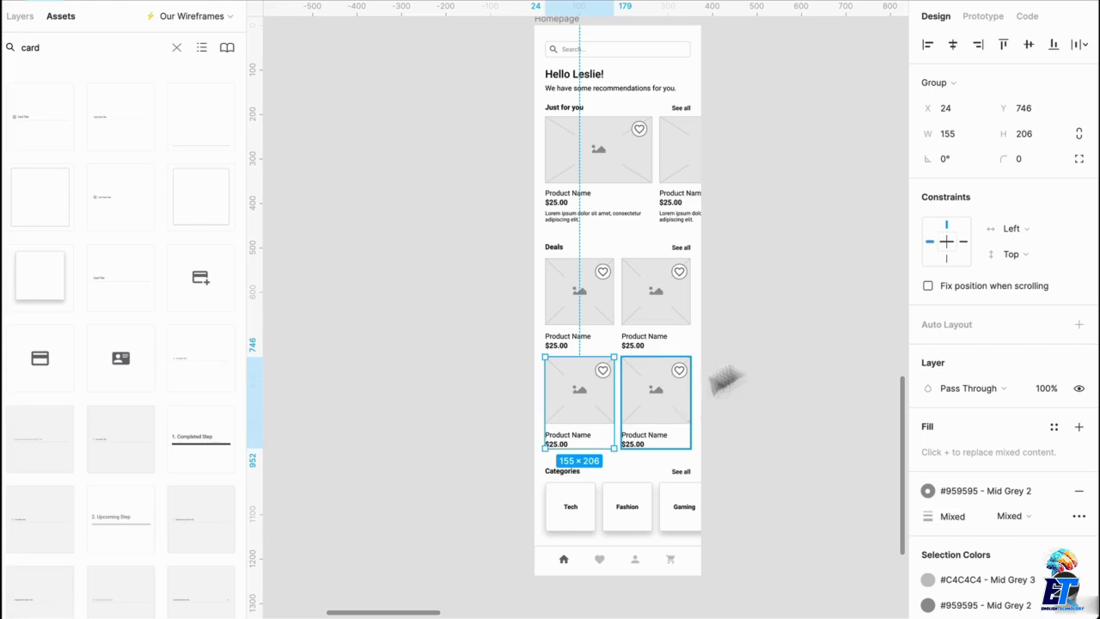
scroll(761, 356, up, 1)
scroll(763, 356, right, 1)
click(743, 348)
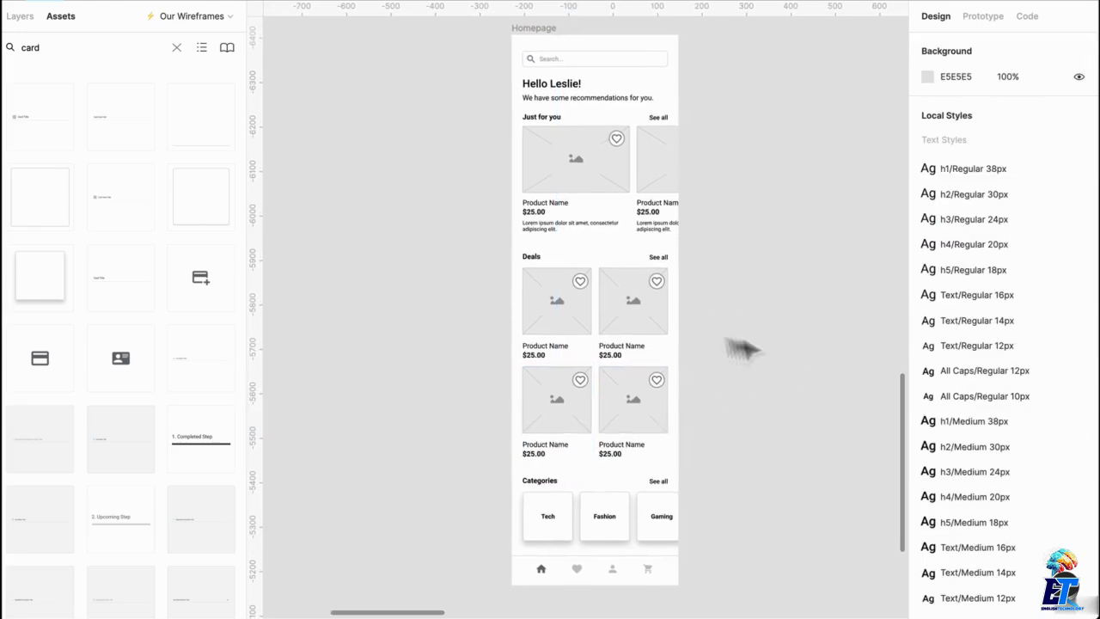
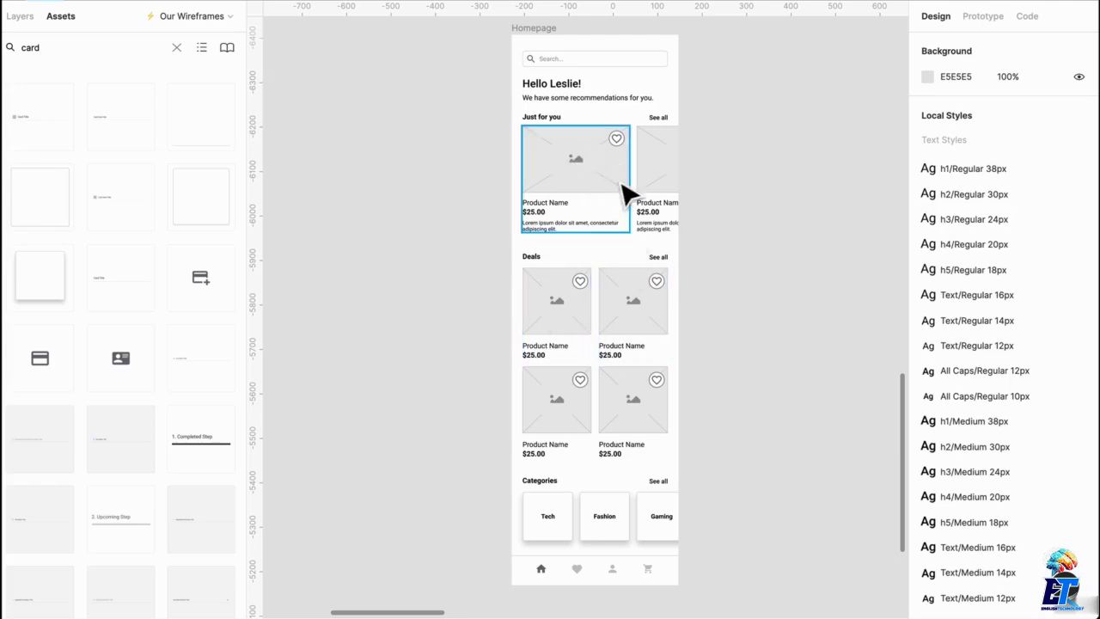
Examine the "Just for you" cards up close, and check how the "Deals" and "Categories" sections follow below them
ctrl+scroll(620, 182, up, 3)
scroll(621, 172, up, 2)
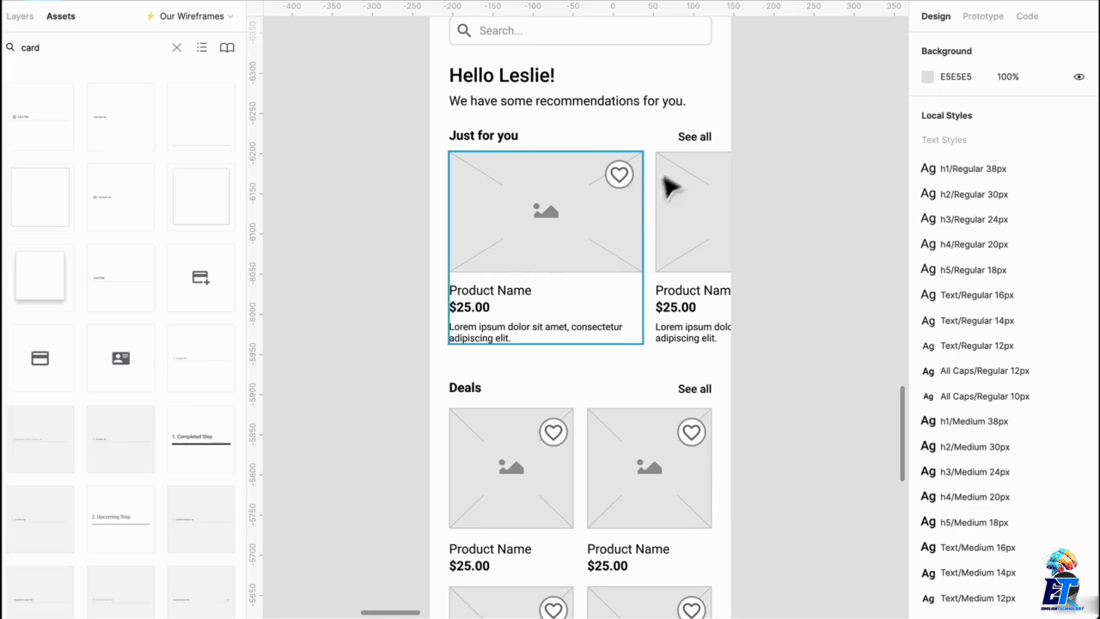
scroll(663, 177, down, 1)
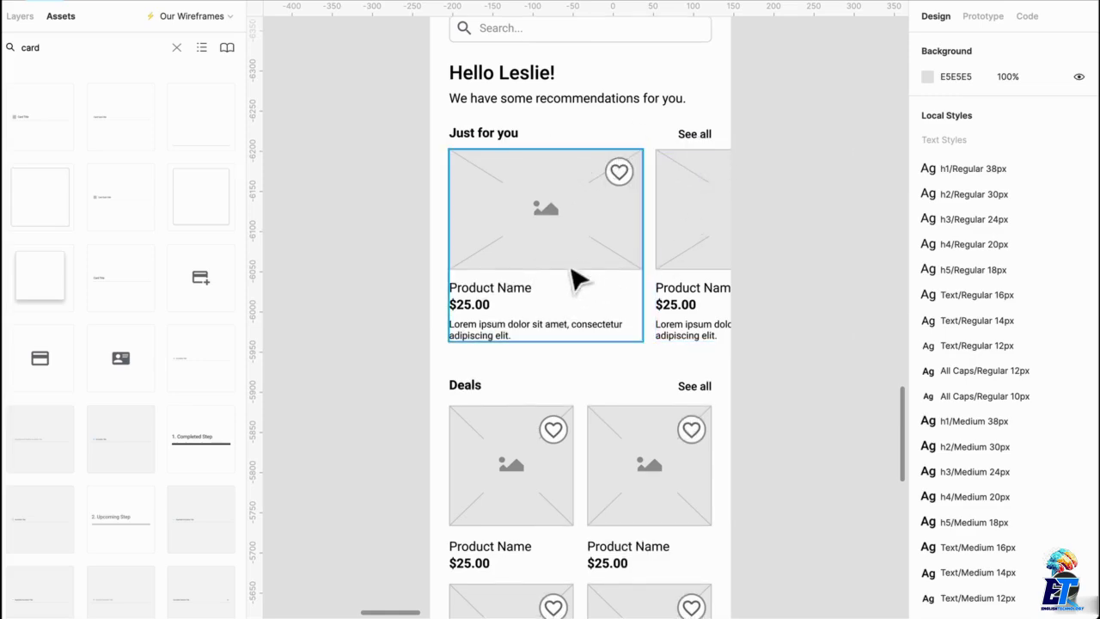
ctrl+scroll(550, 348, down, 2)
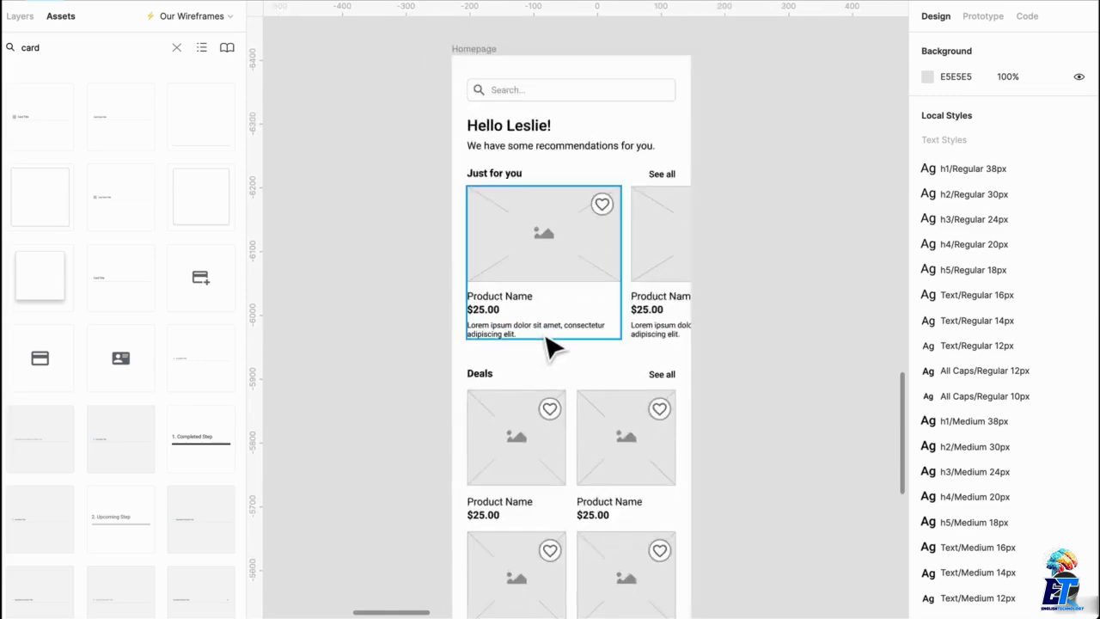
scroll(552, 349, down, 2)
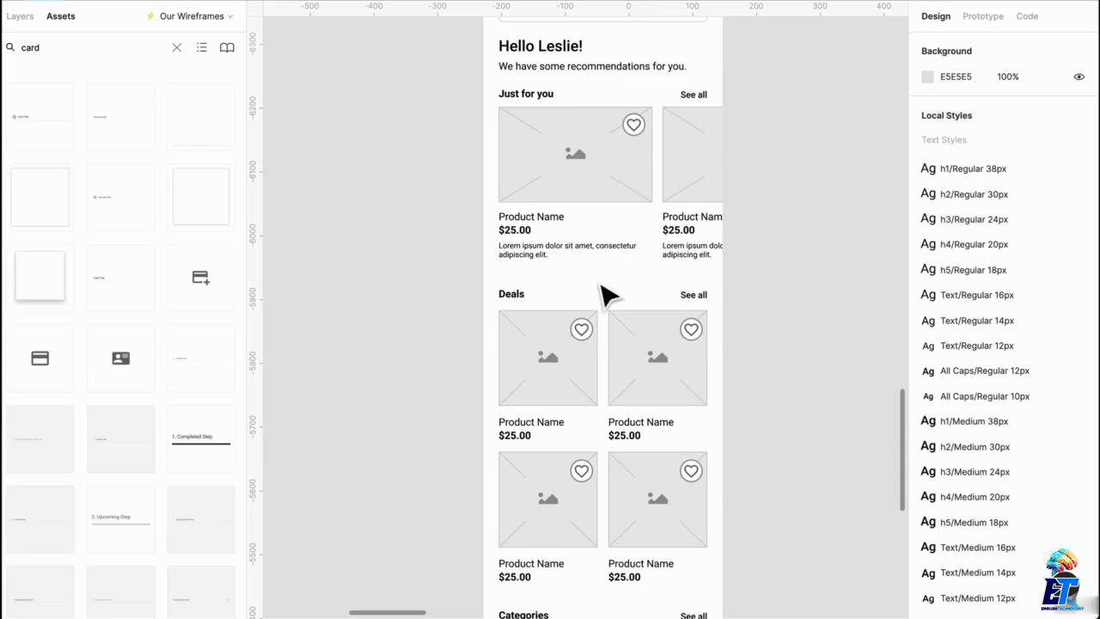
scroll(602, 294, up, 2)
ctrl+scroll(602, 295, down, 2)
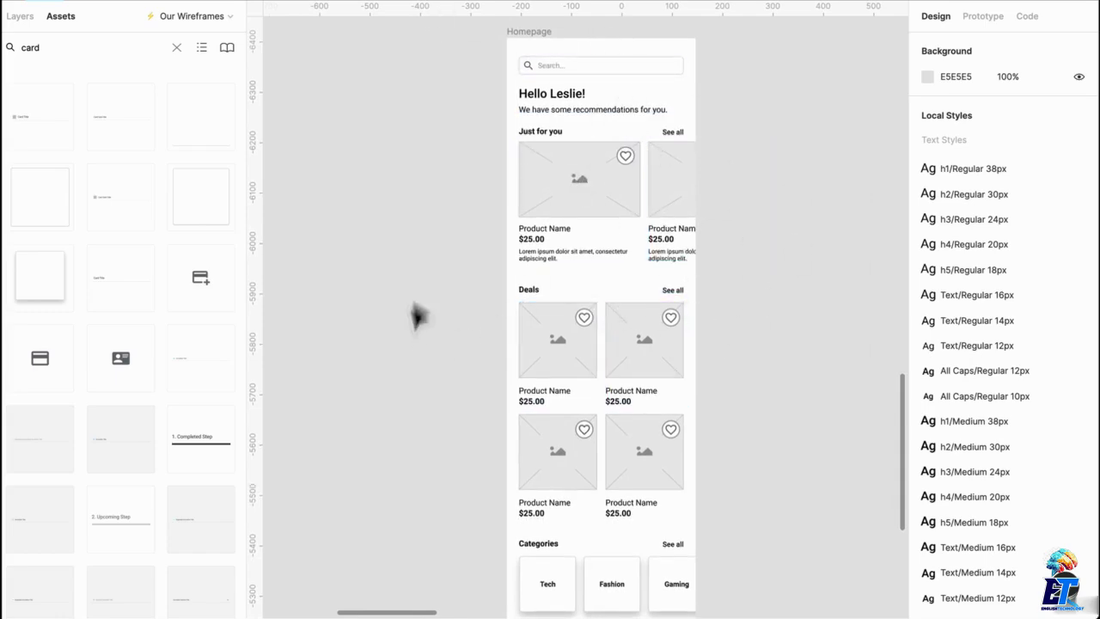
scroll(442, 286, down, 1)
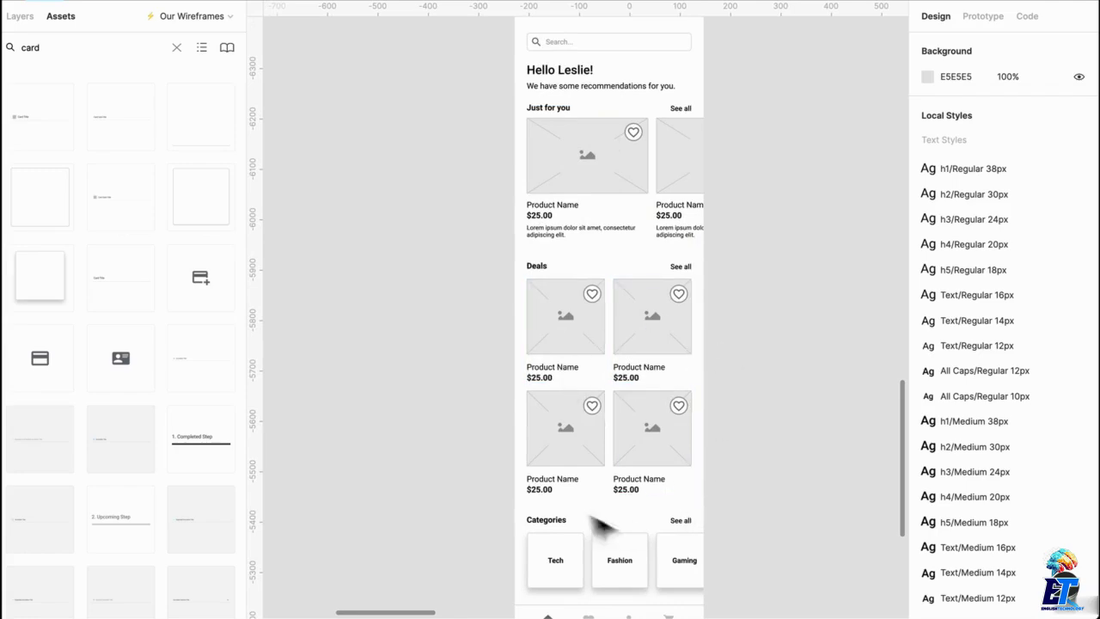
scroll(798, 555, down, 3)
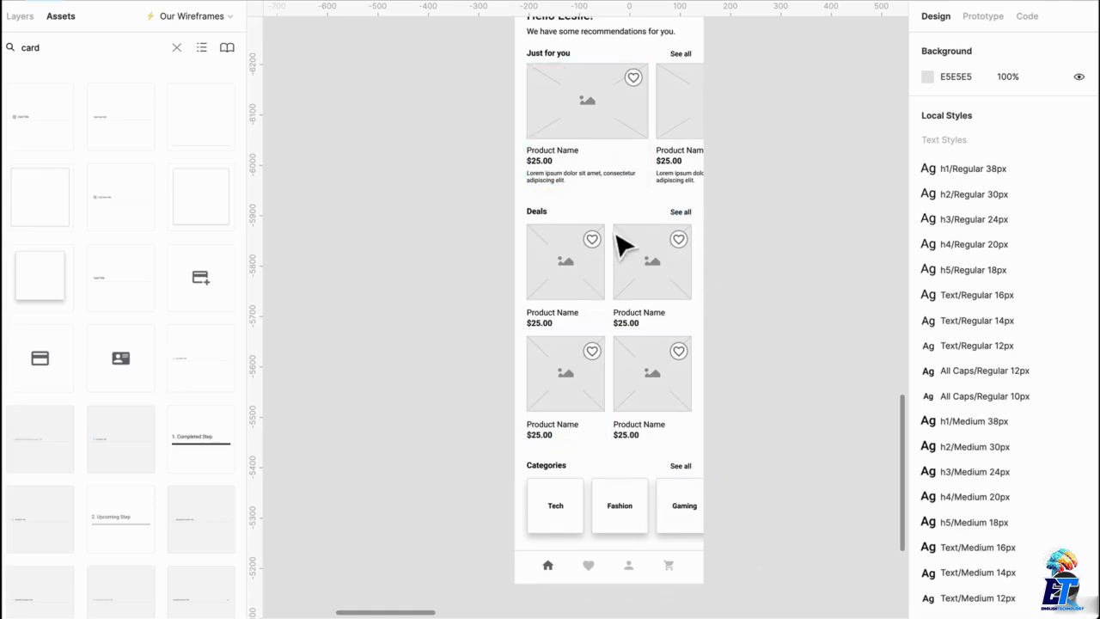
scroll(612, 241, up, 2)
scroll(606, 228, up, 2)
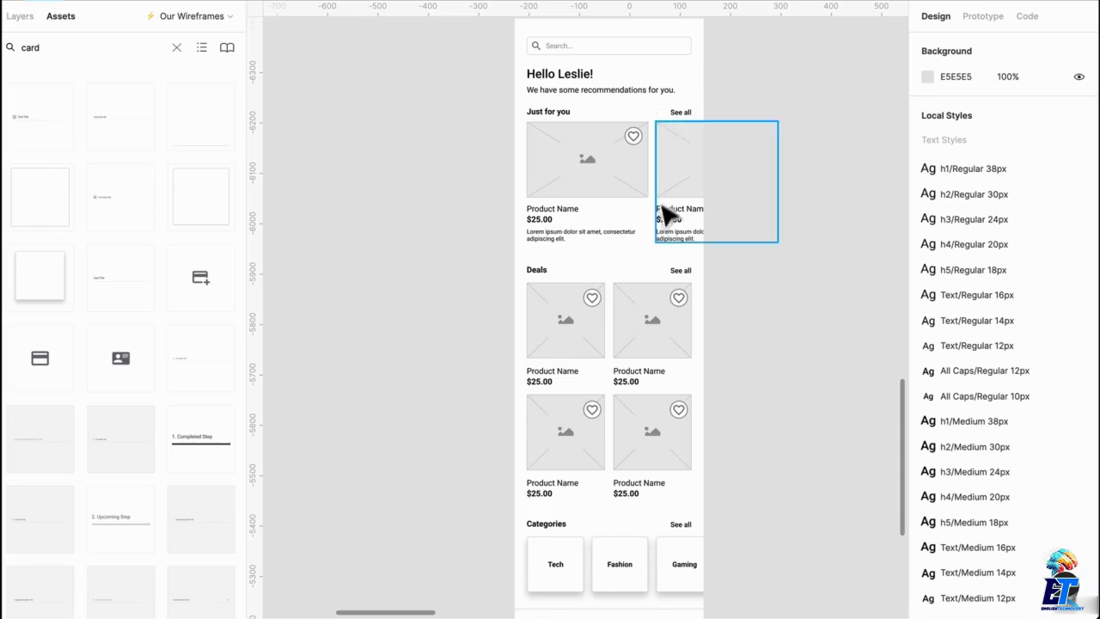
scroll(607, 256, up, 1)
Examine the sitemap's Home block and its connected Search, Categories, Deals, Wishlist, Orders, Cart and Profile pages against the wireframe
scroll(454, 233, up, 10)
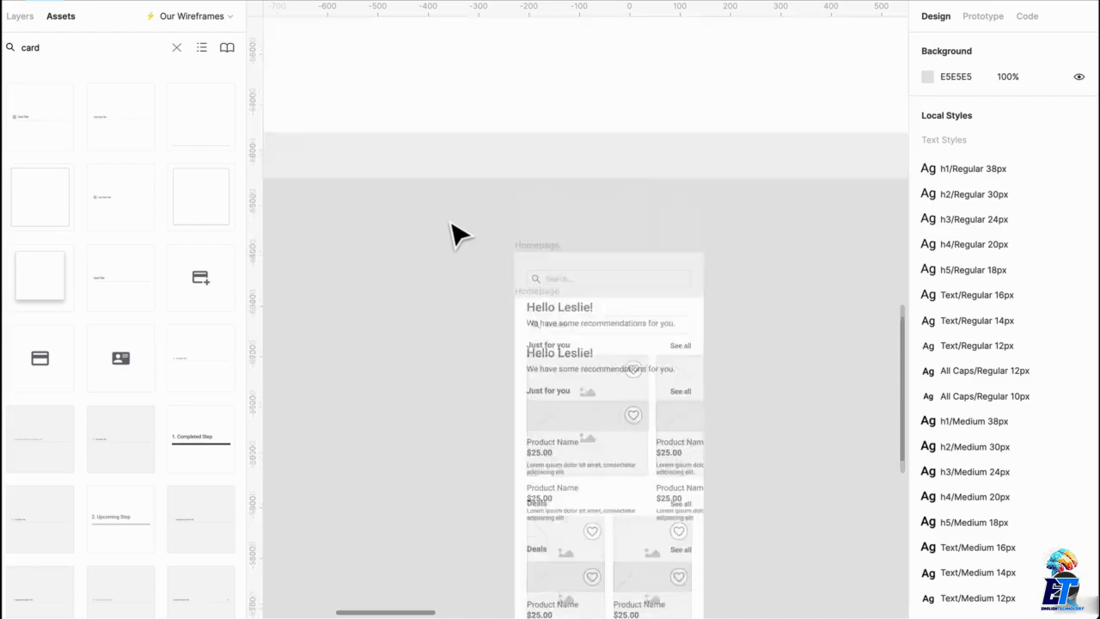
scroll(615, 196, up, 3)
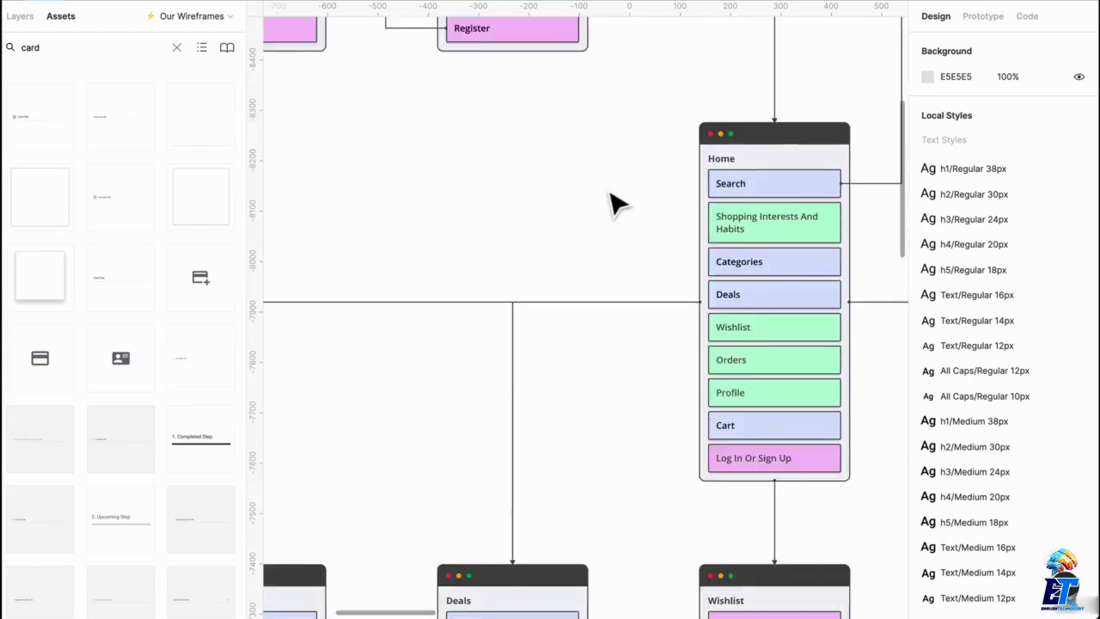
ctrl+scroll(614, 201, down, 3)
scroll(634, 209, right, 3)
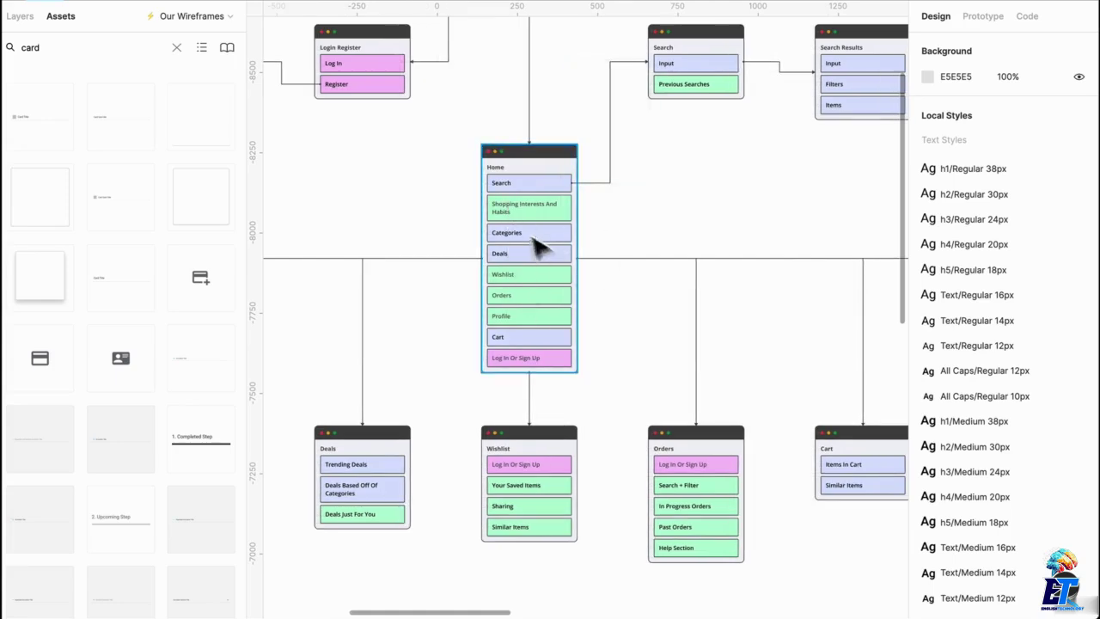
ctrl+scroll(555, 241, up, 4)
ctrl+scroll(558, 278, down, 3)
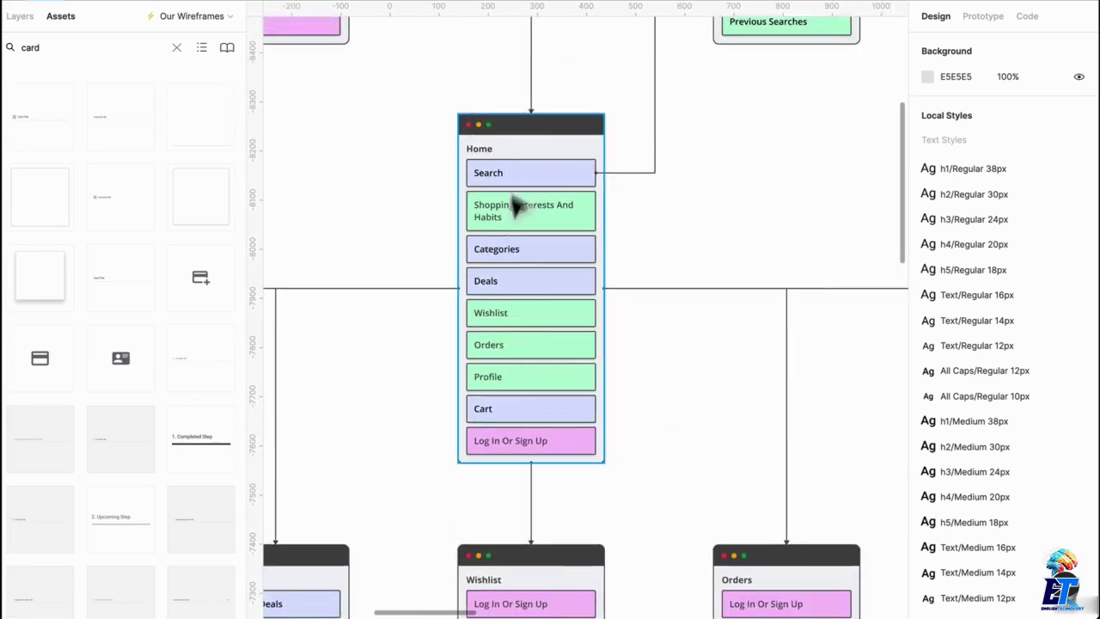
ctrl+scroll(554, 348, down, 3)
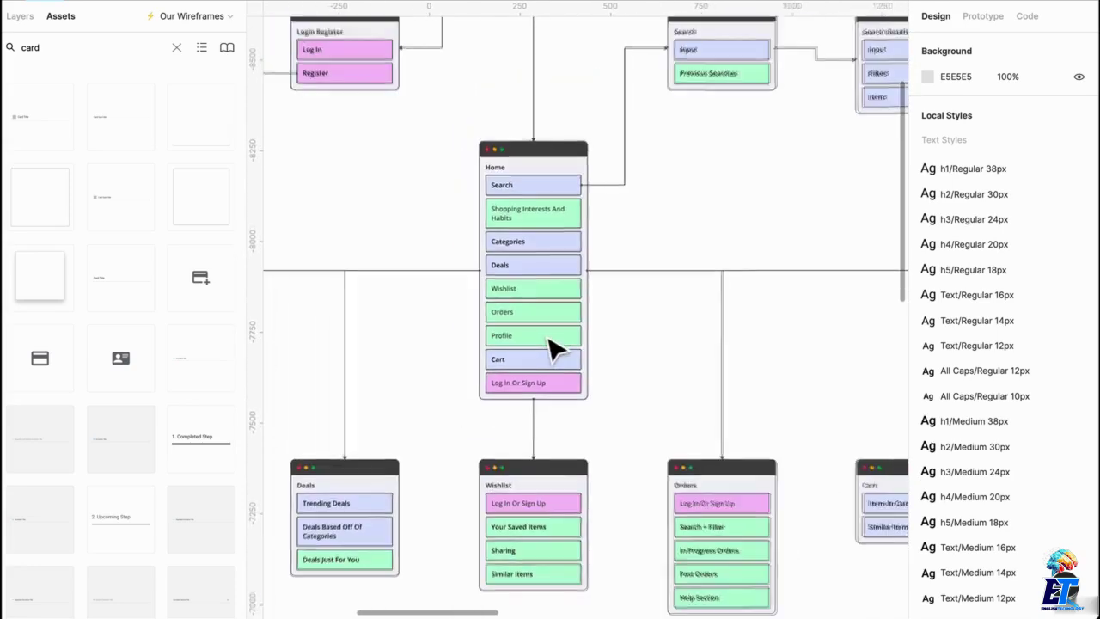
scroll(559, 339, down, 4)
scroll(579, 327, right, 6)
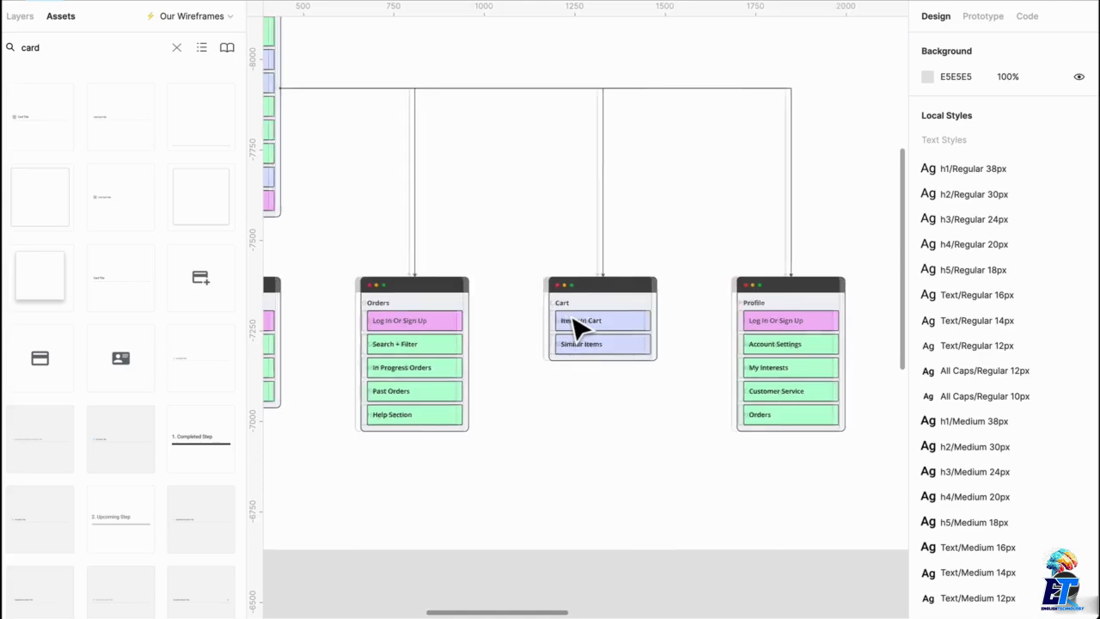
scroll(578, 326, left, 10)
scroll(578, 327, up, 5)
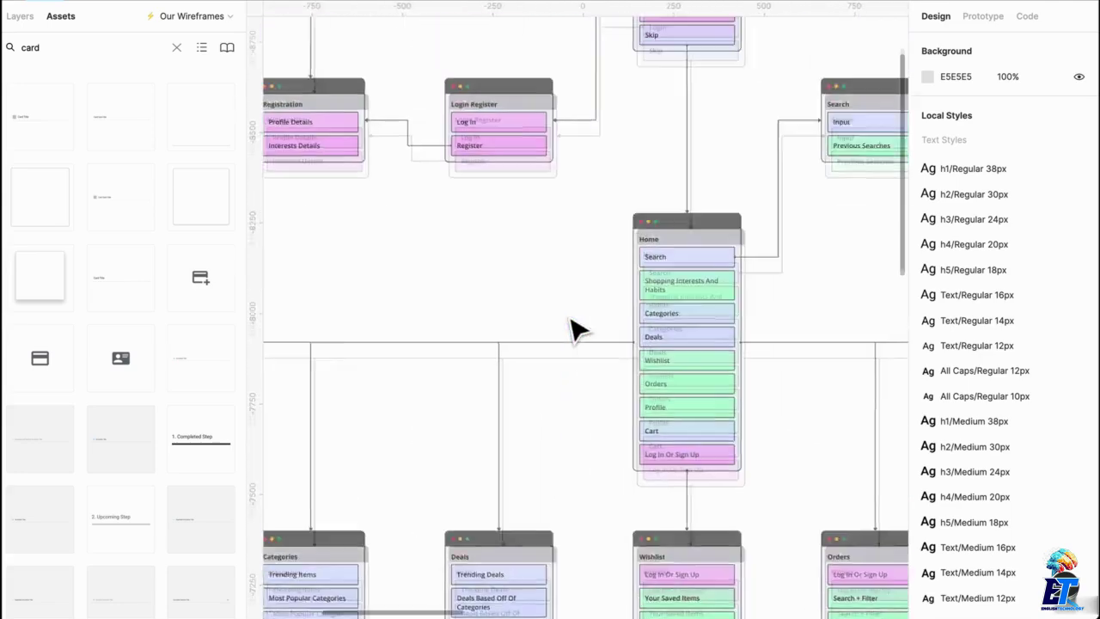
click(801, 258)
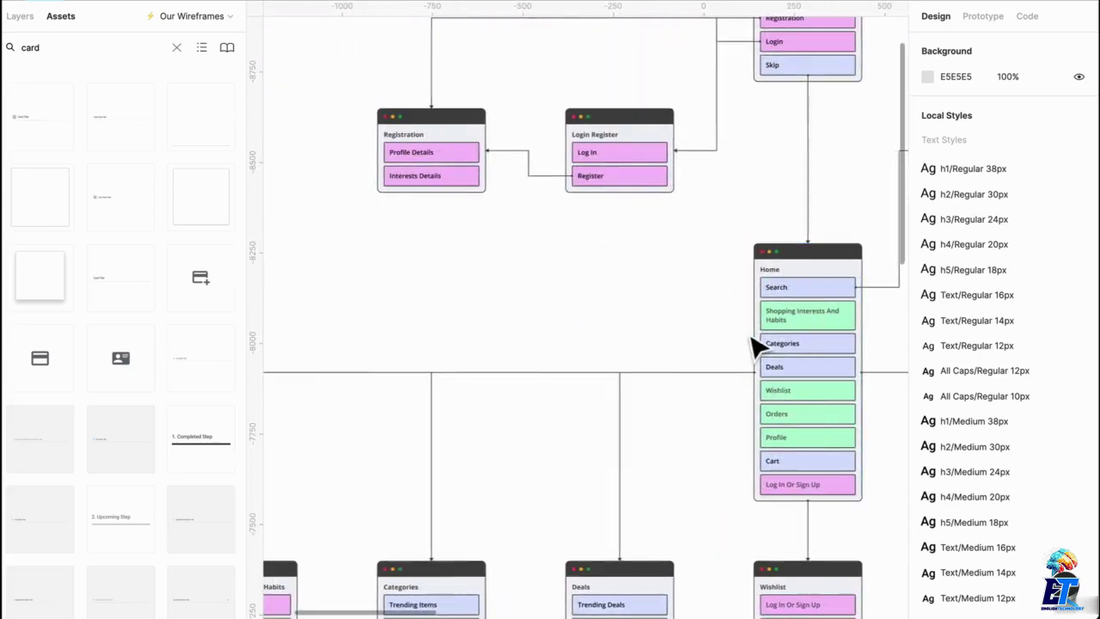
scroll(751, 344, right, 2)
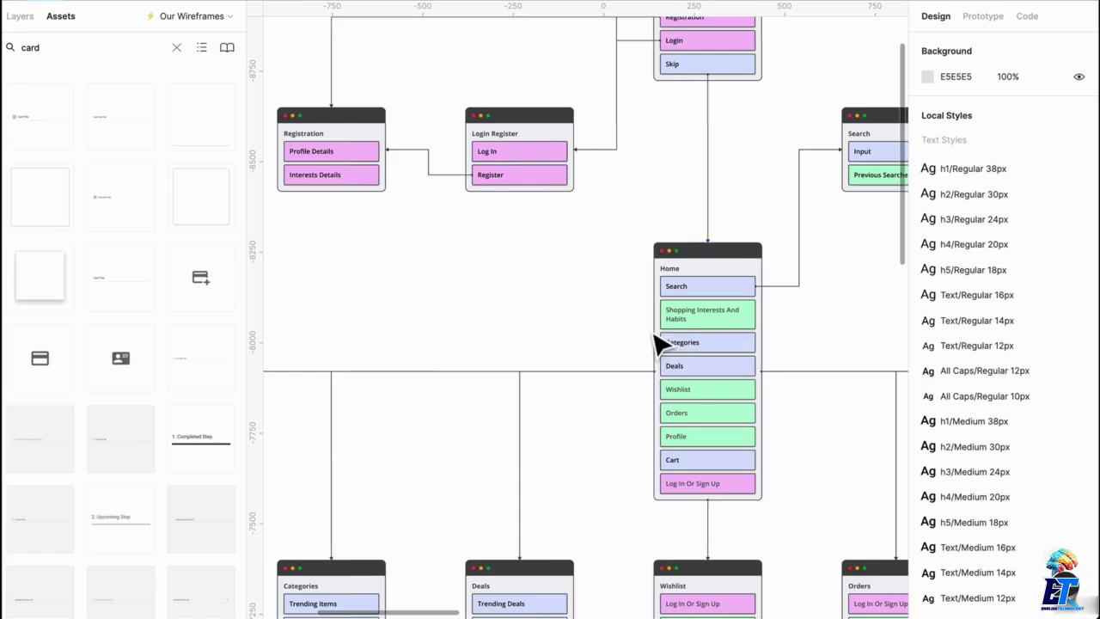
Examine the sitemap's Home block and the Shopping Interests + Habits, Categories and Deals pages that branch off it
scroll(658, 344, left, 1)
scroll(658, 344, down, 1)
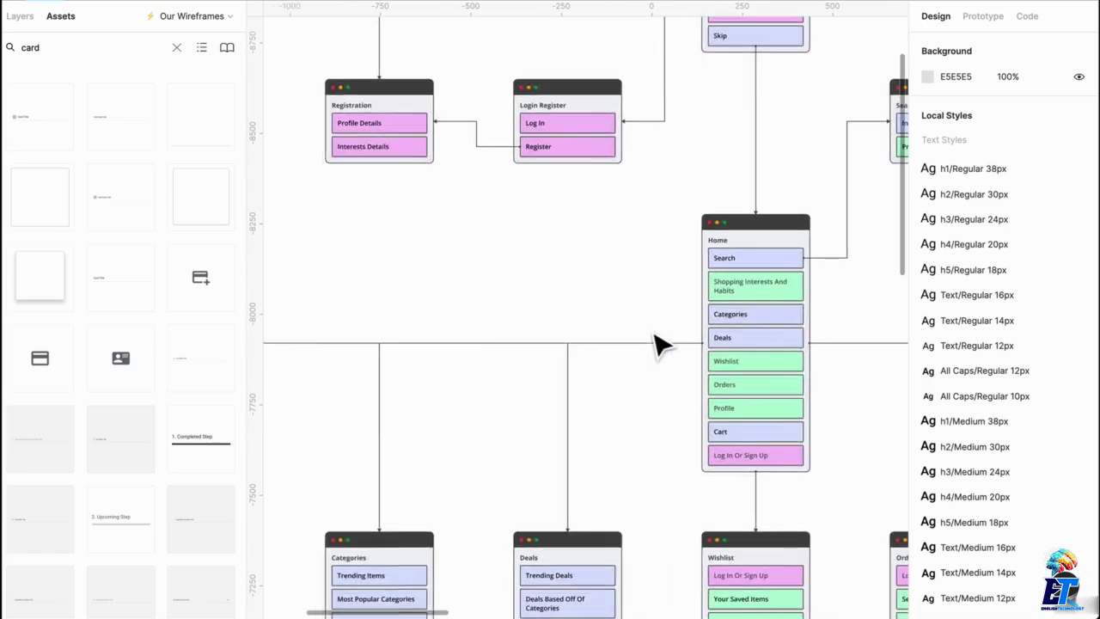
scroll(658, 344, right, 1)
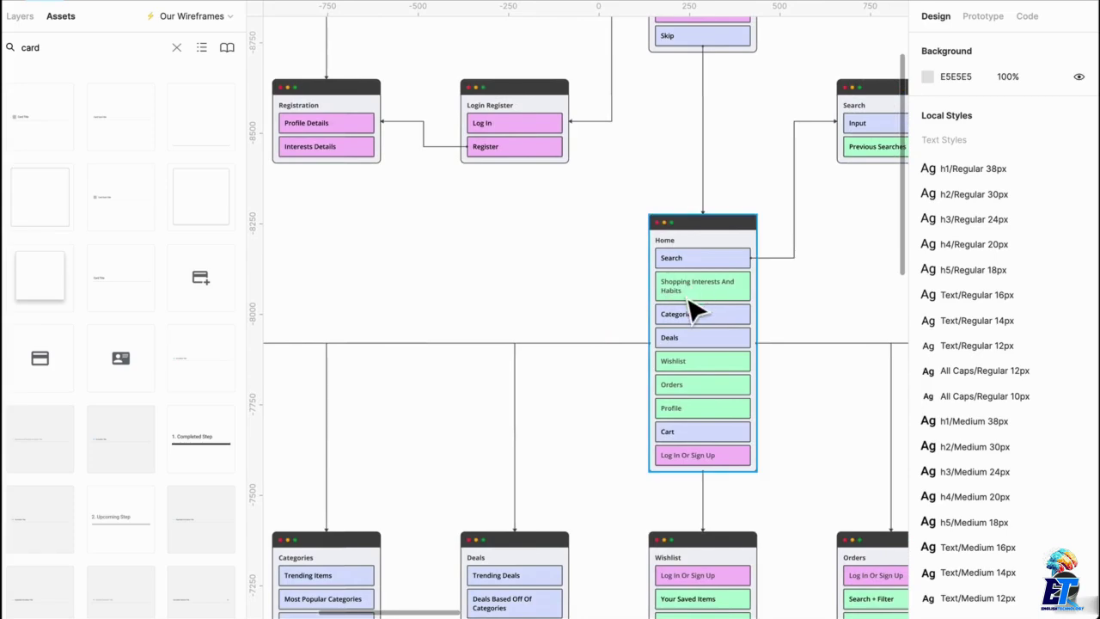
scroll(695, 311, left, 5)
scroll(694, 311, down, 3)
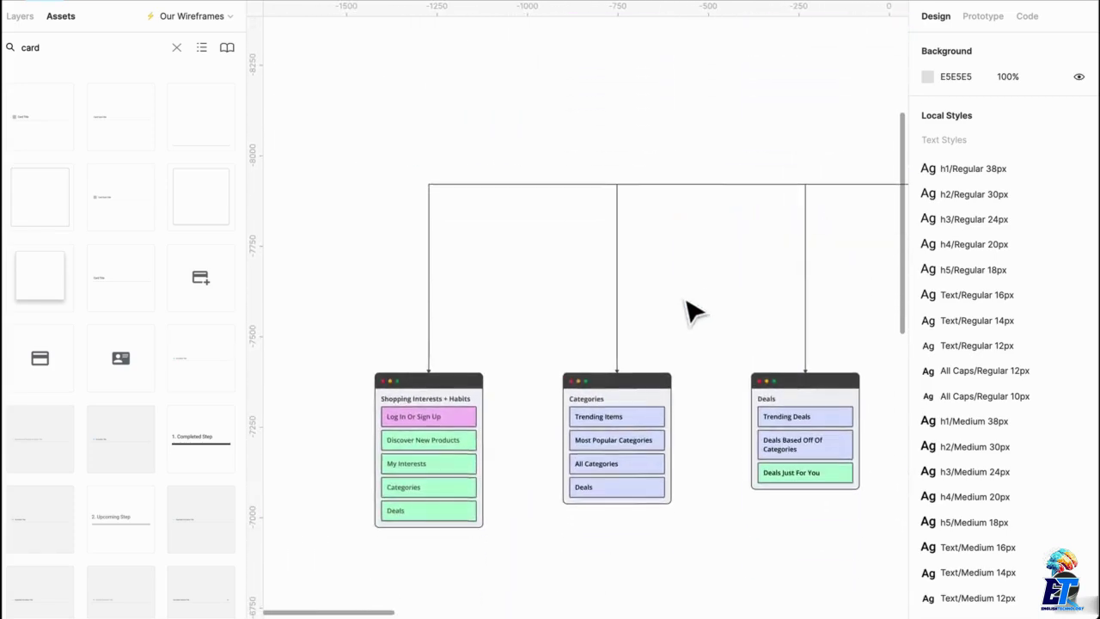
Return to the Homepage wireframe and review its full layout from search bar to bottom navigation against the sitemap
scroll(687, 305, right, 3)
scroll(688, 305, down, 3)
scroll(688, 305, down, 7)
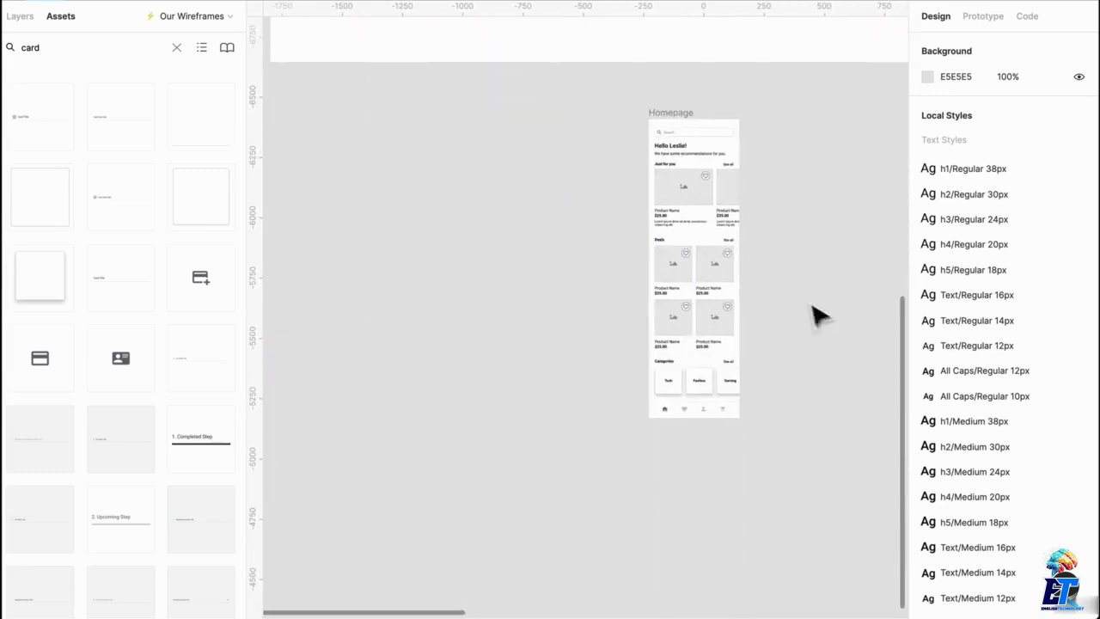
scroll(812, 308, up, 5)
scroll(793, 292, up, 1)
scroll(785, 278, down, 1)
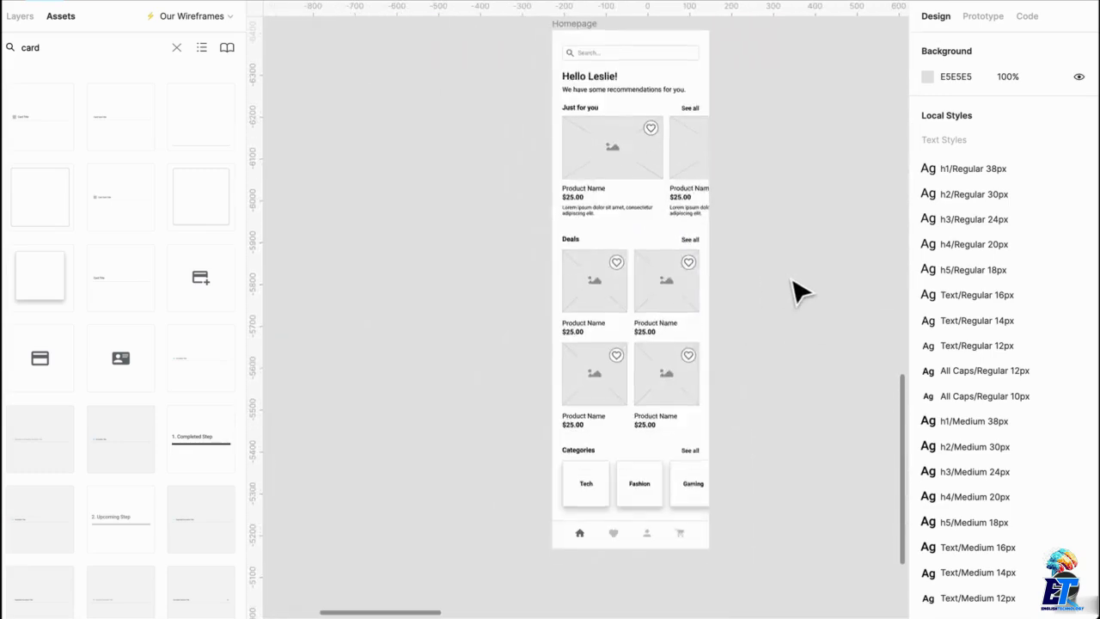
scroll(792, 280, up, 1)
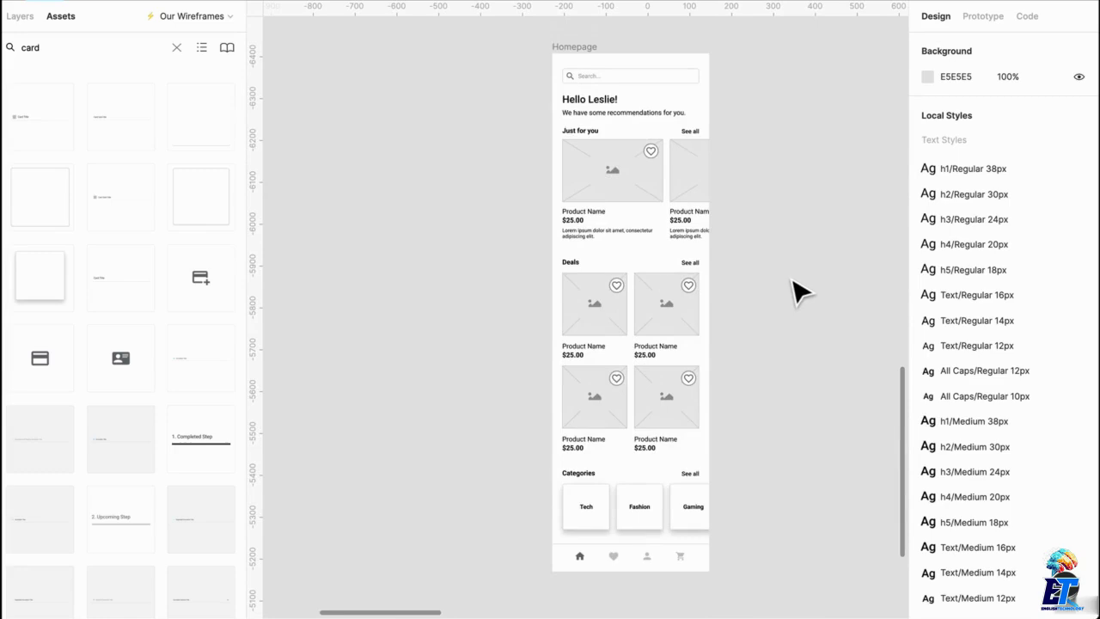